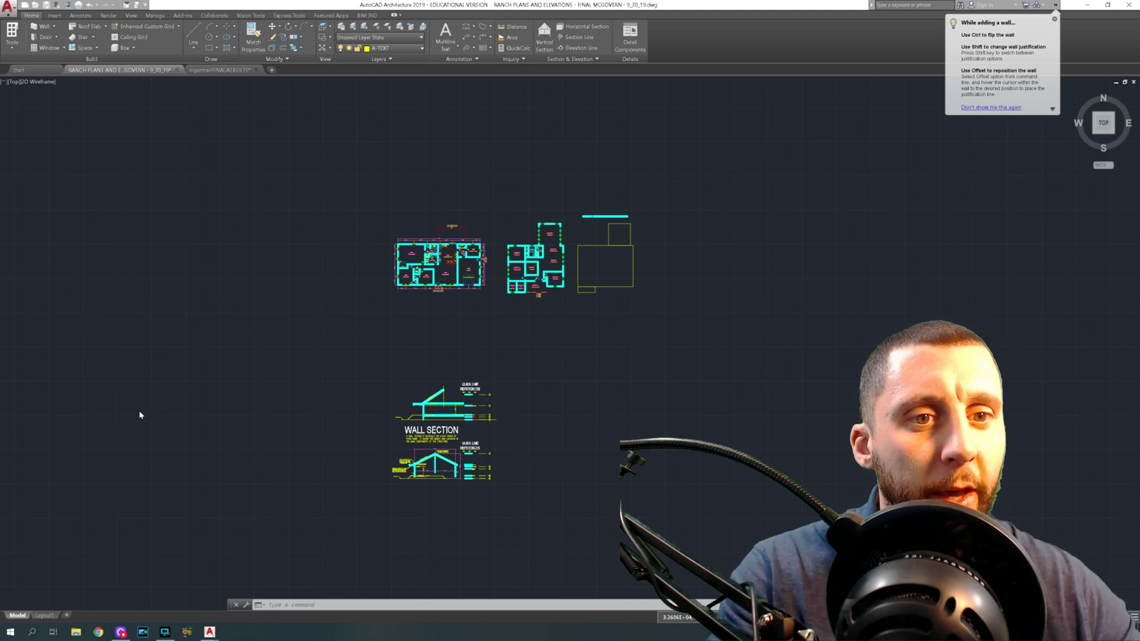
Step: Erase the vertical line at the upper end of the 2x10 roof rafters in the upper wall section
click(302, 417)
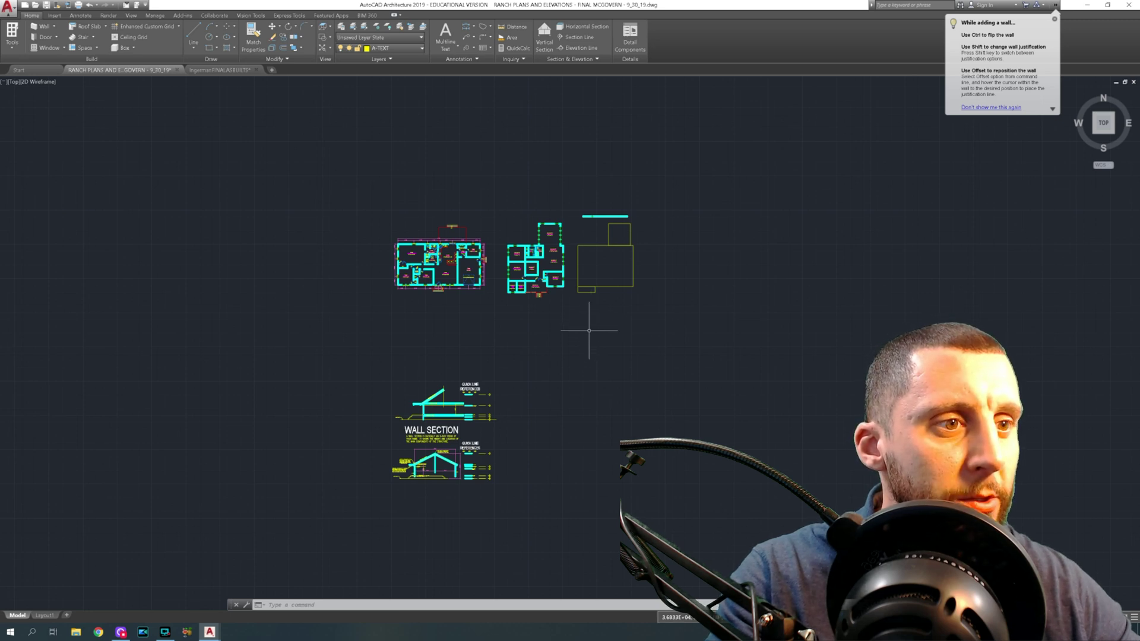
middle_drag(567, 406, 561, 360)
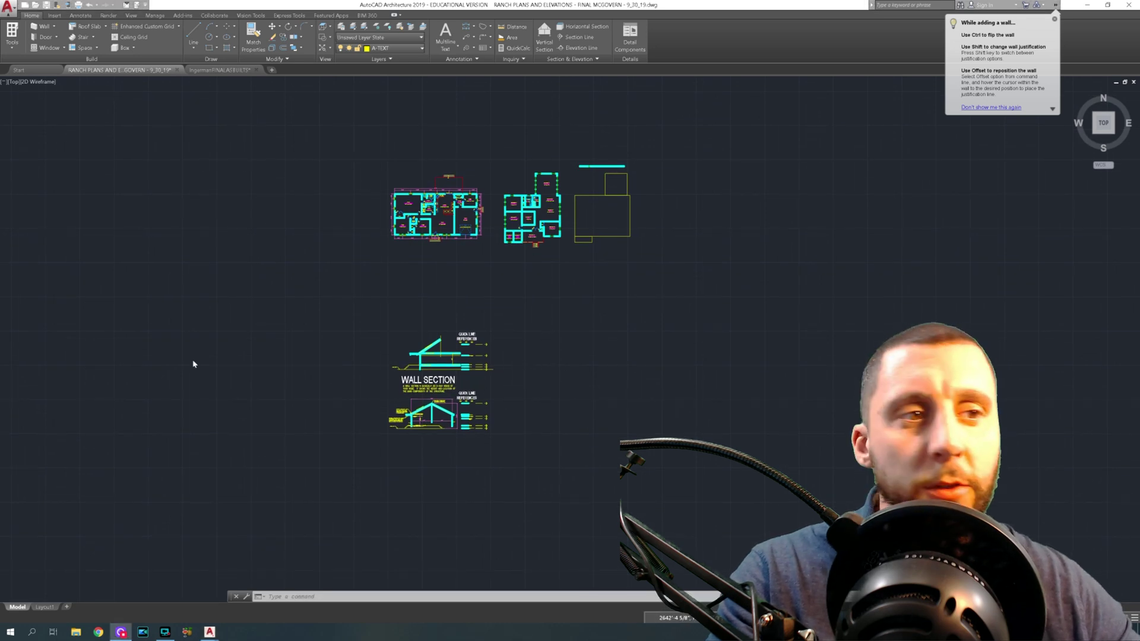
scroll(323, 354, up, 10)
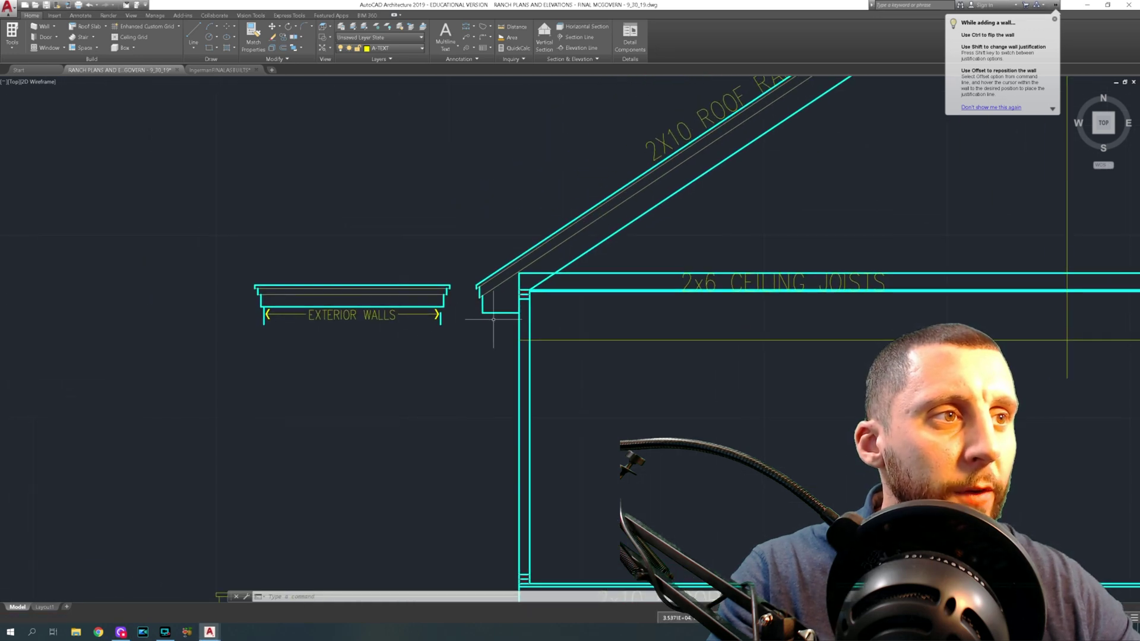
scroll(537, 287, down, 4)
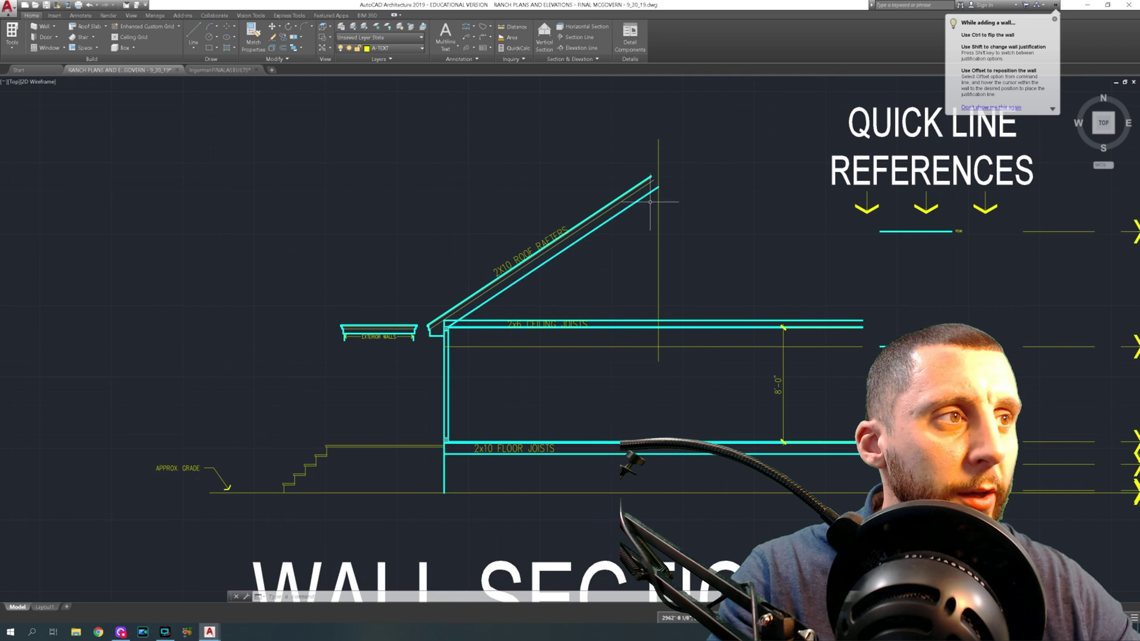
click(667, 236)
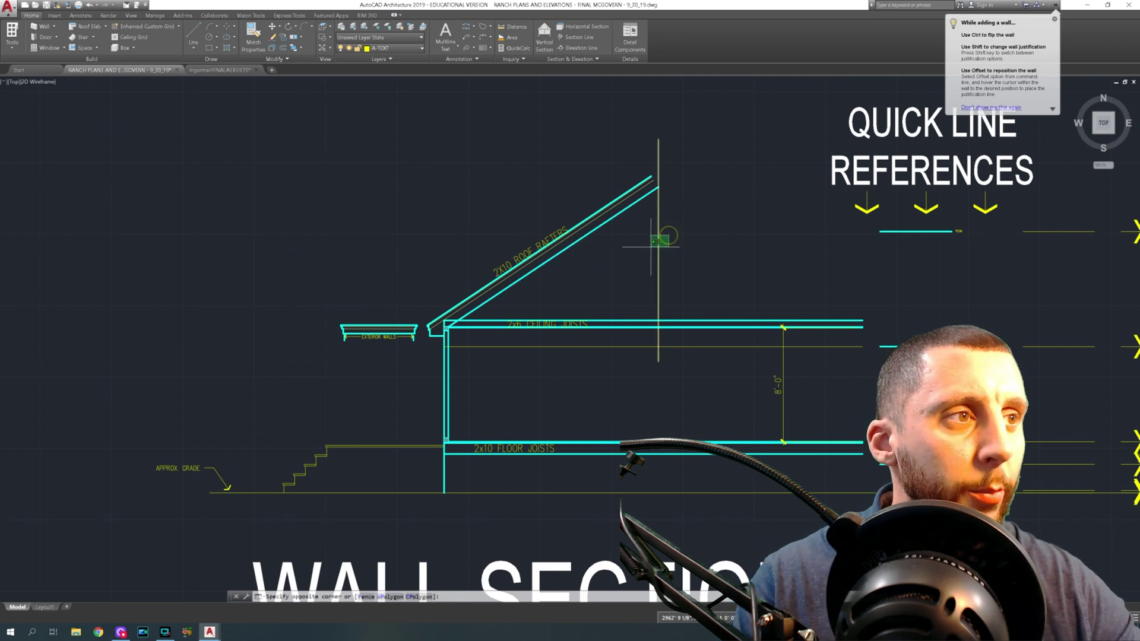
click(653, 246)
key(Delete)
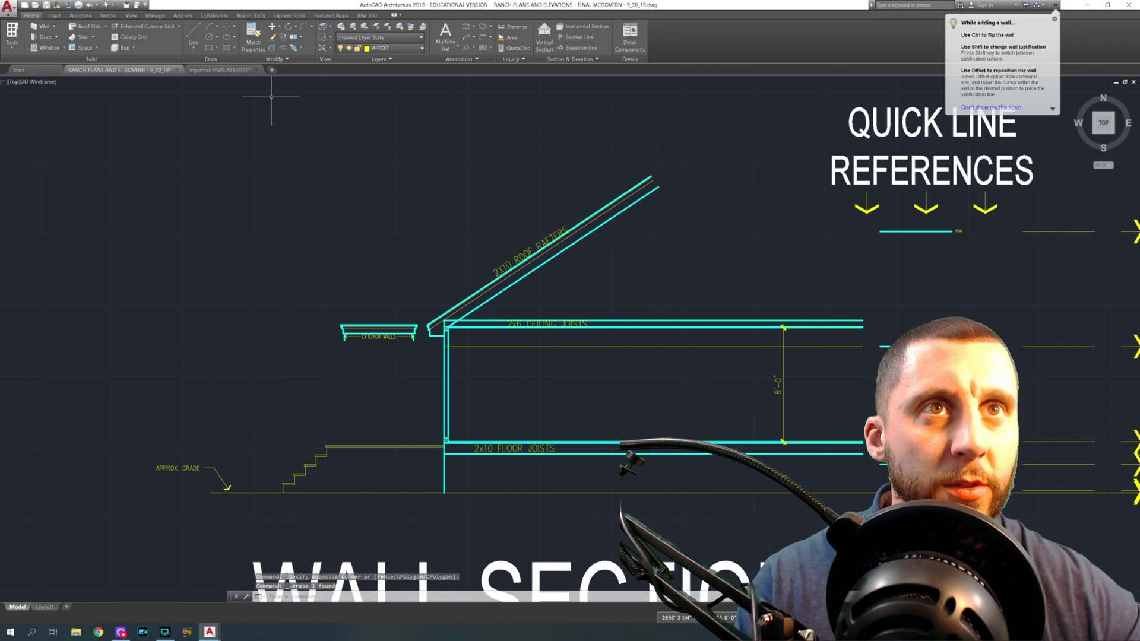
Step: Measure the house depth along the kitchen and Bedroom #2 exterior wall with a temporary linear dimension, and erase that dimension
scroll(349, 287, down, 8)
scroll(272, 226, up, 8)
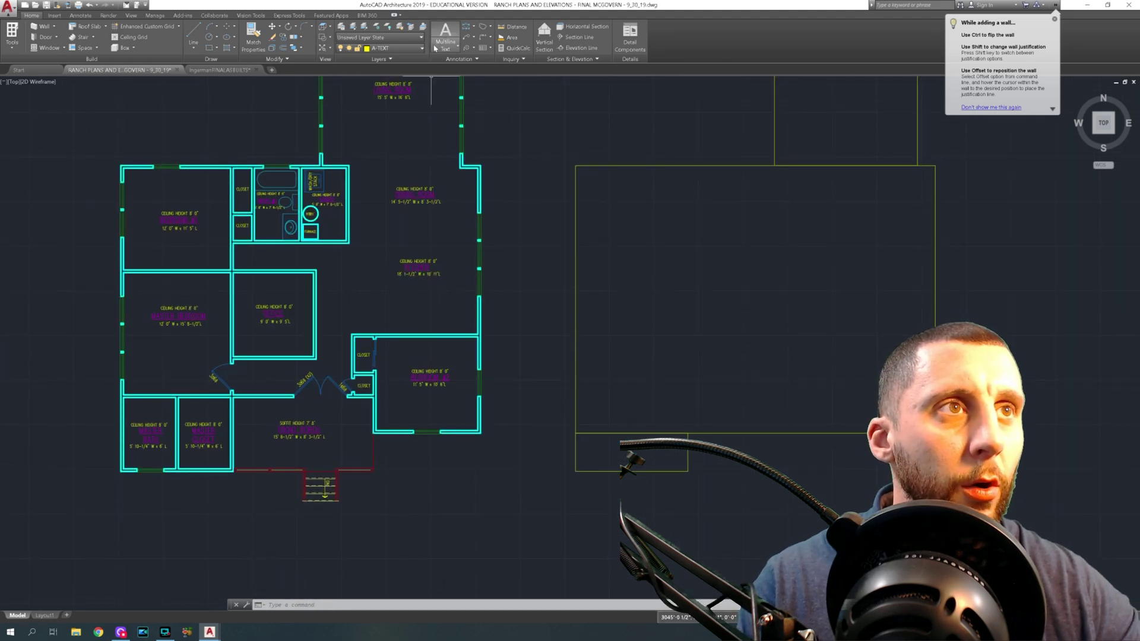
click(475, 27)
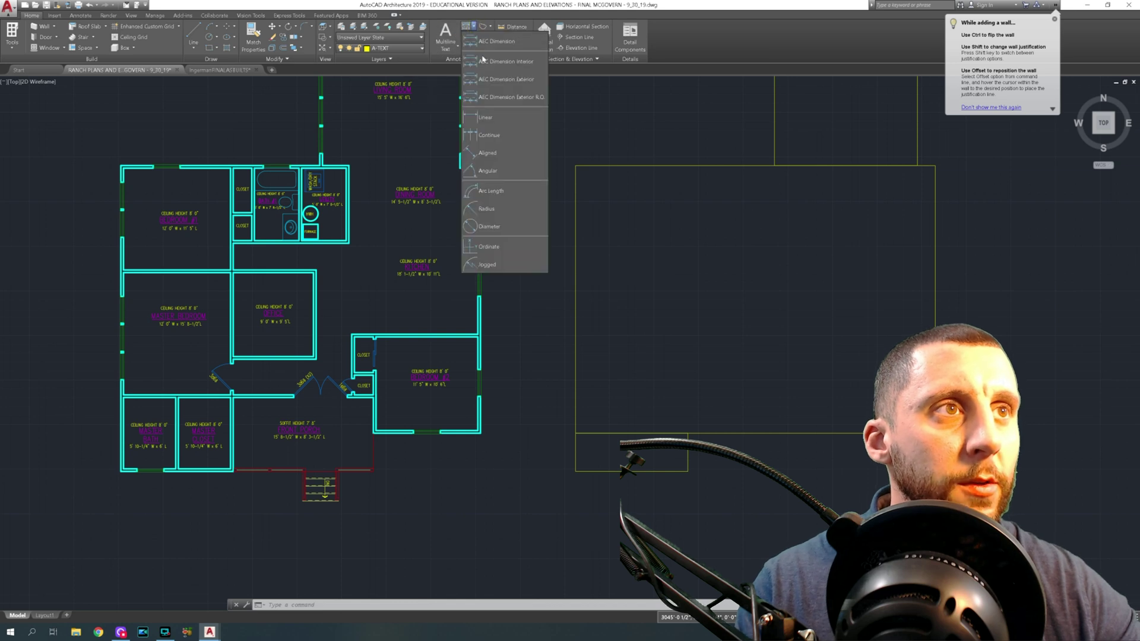
click(497, 116)
click(483, 164)
click(477, 433)
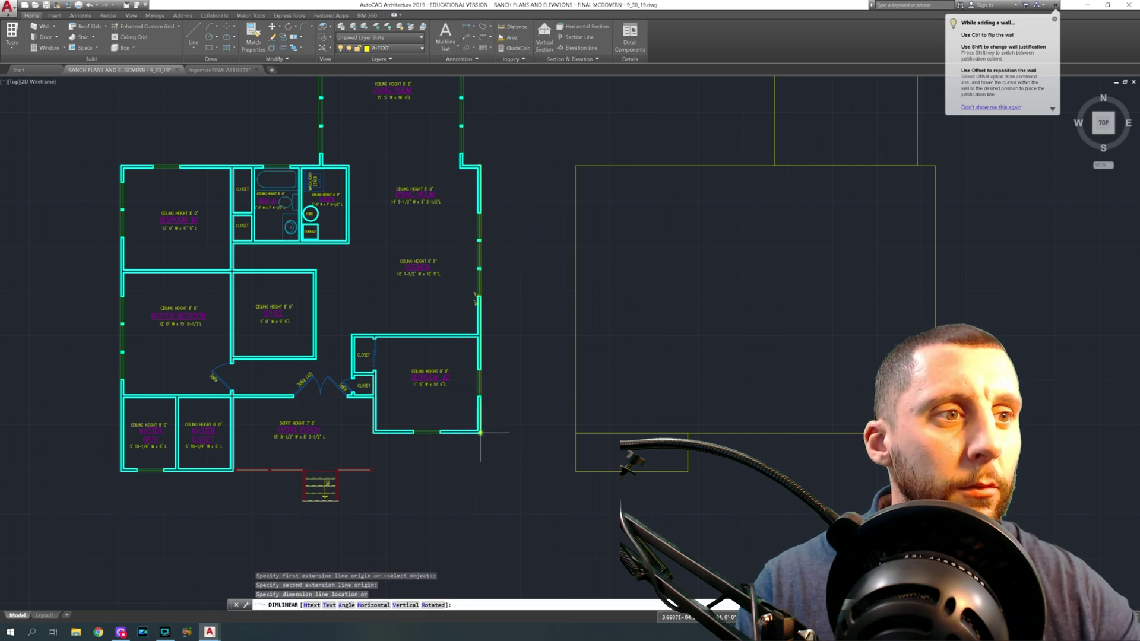
click(498, 415)
scroll(497, 307, up, 4)
click(495, 315)
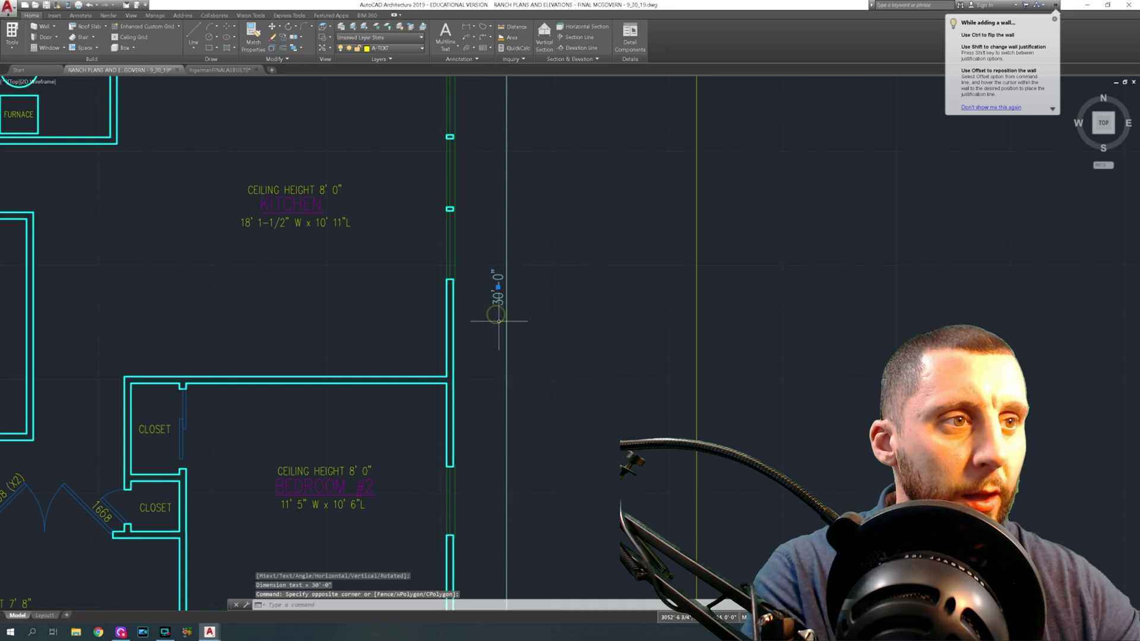
key(Delete)
Step: Draw a 15' horizontal line from the wall section's outer wall face, continuing vertically up past the rafter ends
scroll(500, 321, down, 10)
middle_drag(473, 366, 534, 222)
scroll(338, 406, up, 4)
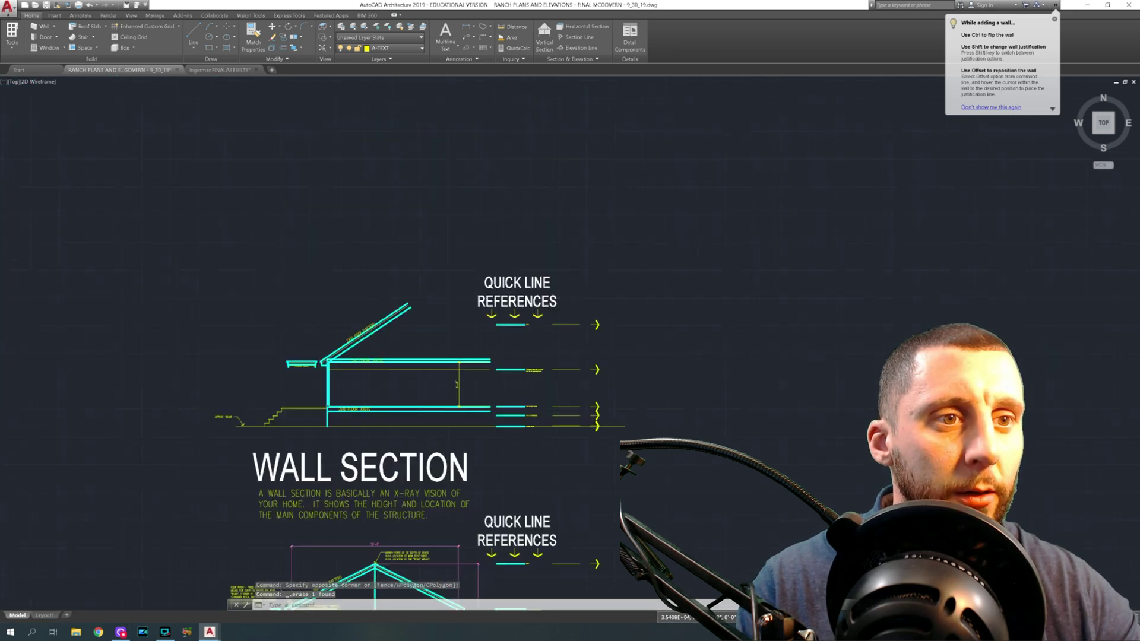
scroll(341, 405, up, 6)
click(199, 33)
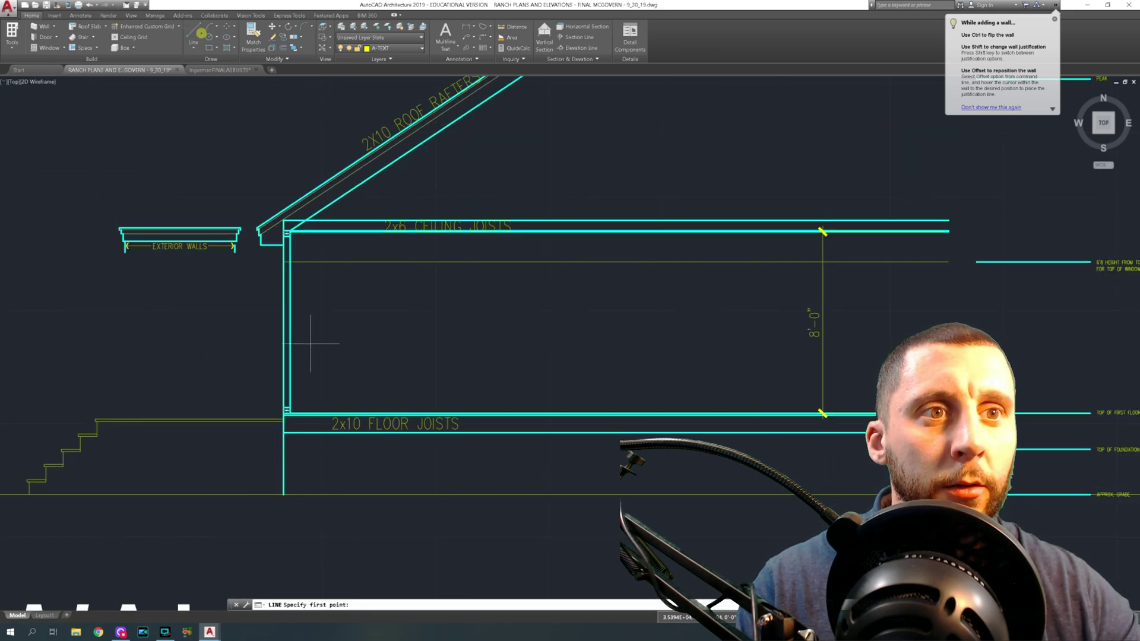
click(283, 357)
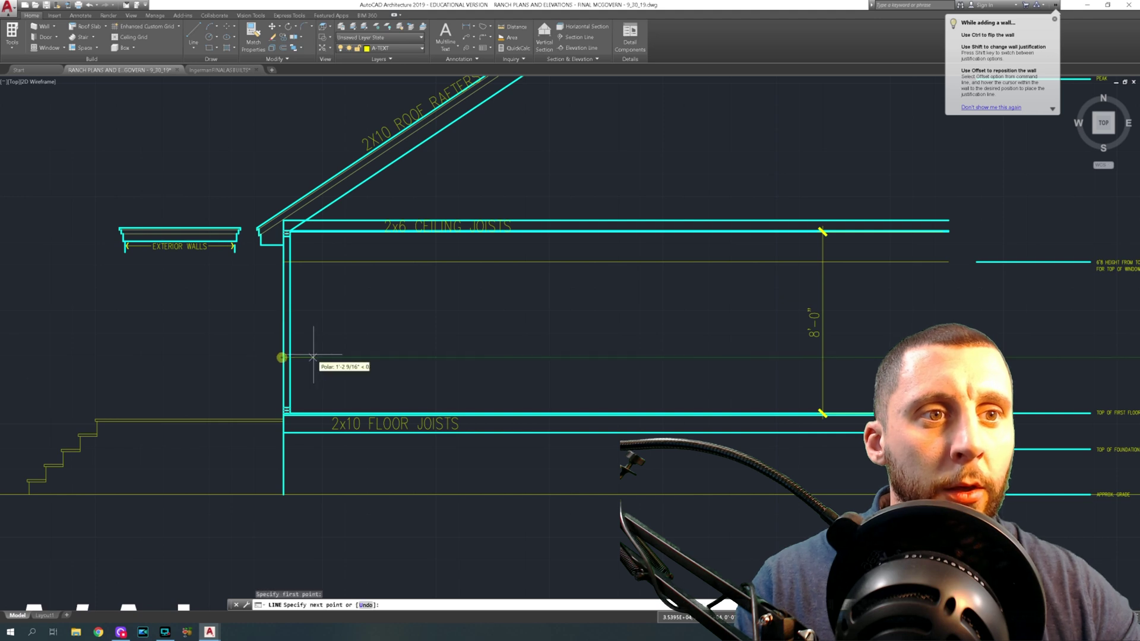
text(15')
key(Return)
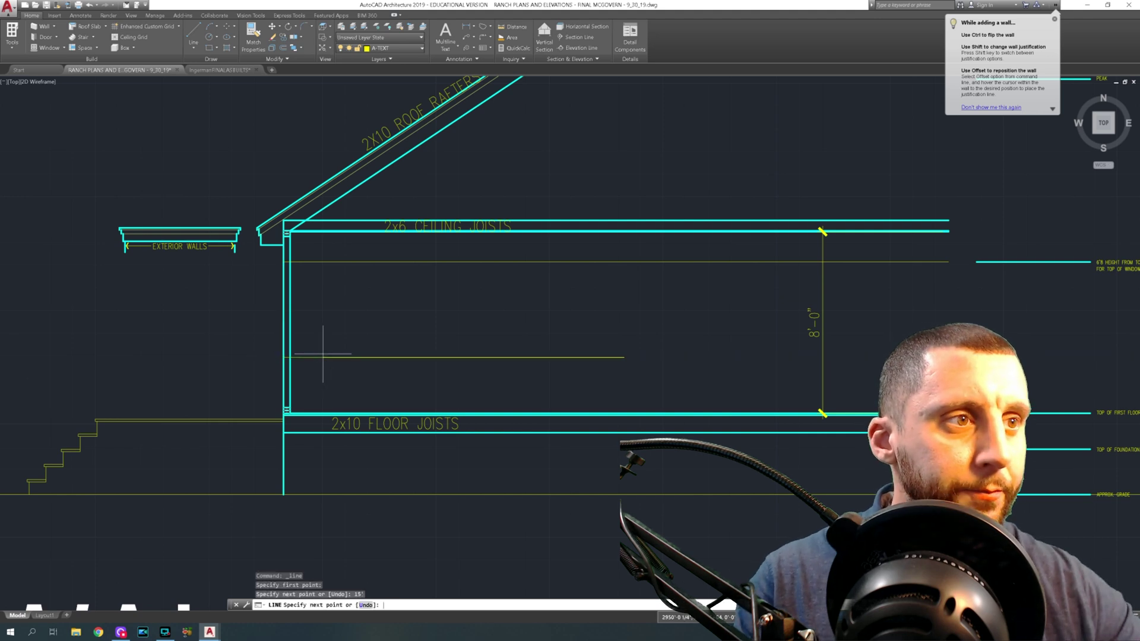
scroll(320, 356, down, 3)
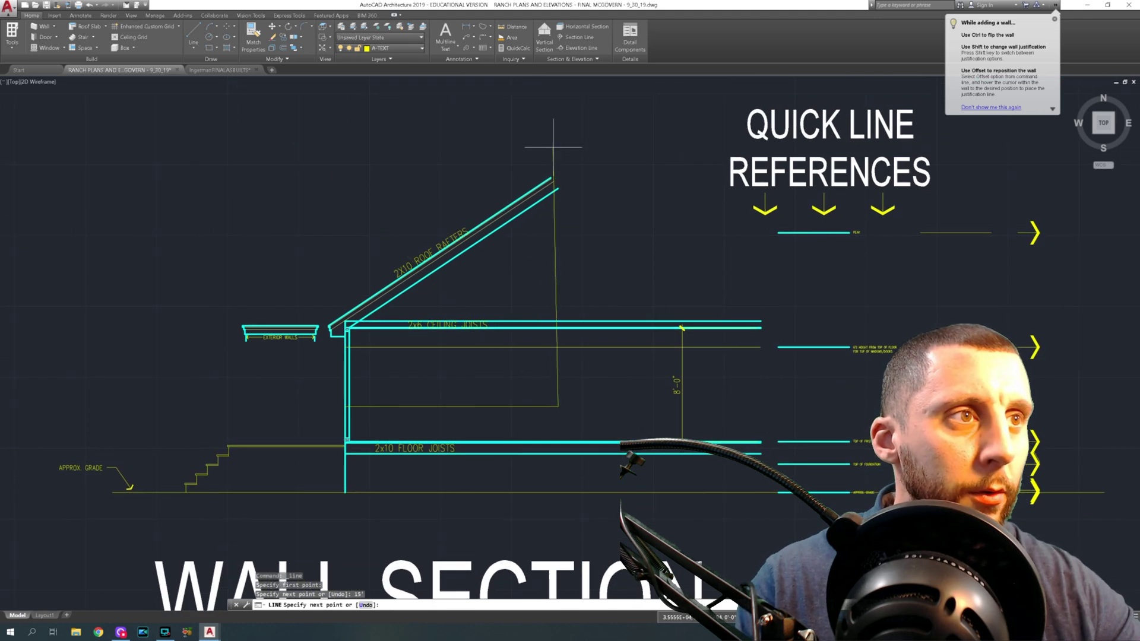
click(555, 143)
key(Escape)
Step: Extend the upper roof rafter lines to the vertical guide line at the ridge
scroll(558, 176, up, 5)
scroll(555, 205, up, 4)
text(ex)
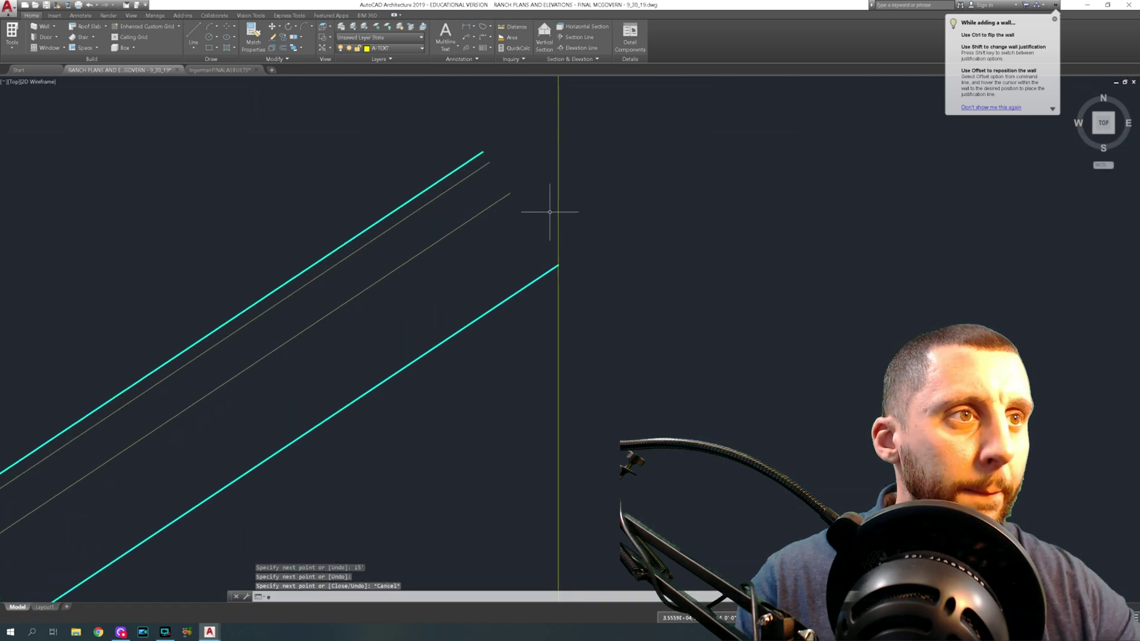
key(Return)
key(Return)
click(482, 232)
click(434, 159)
scroll(468, 197, down, 10)
key(Escape)
Step: Erase the vertical guide line at the ridge
click(493, 228)
click(474, 260)
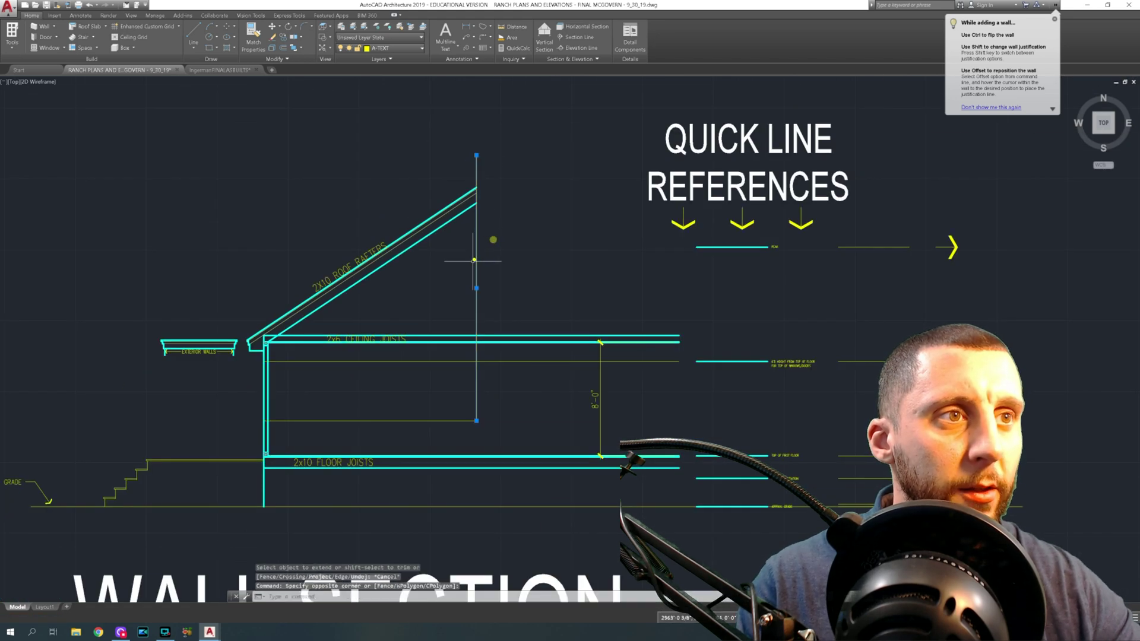
key(Delete)
Step: Draw a horizontal construction line (XLINE) through the peak of the roof rafters
text(xline)
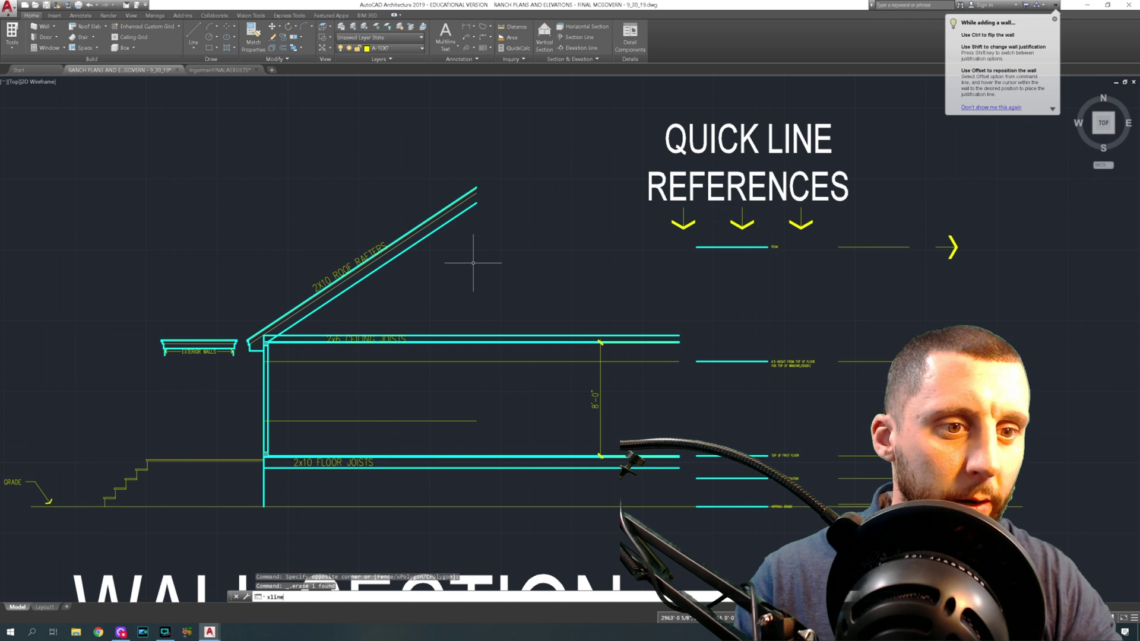
text(l)
key(Return)
click(476, 187)
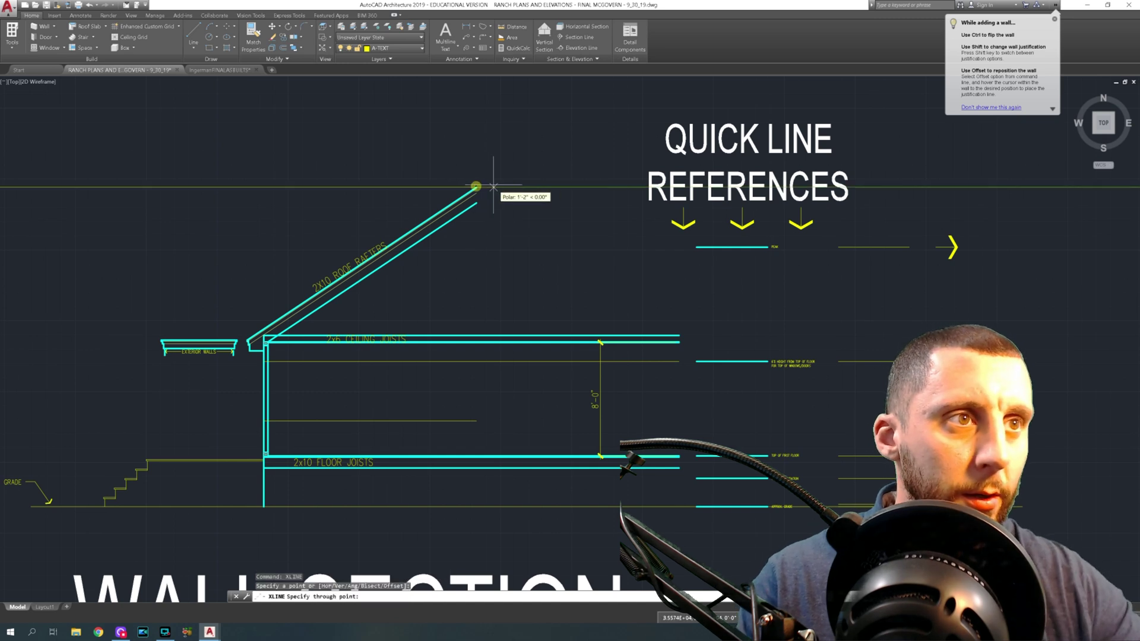
click(495, 186)
key(Escape)
Step: Move the Quick Line References title, its arrows and the PEAK reference line vertically onto the construction line at the roof peak
middle_drag(643, 237, 467, 281)
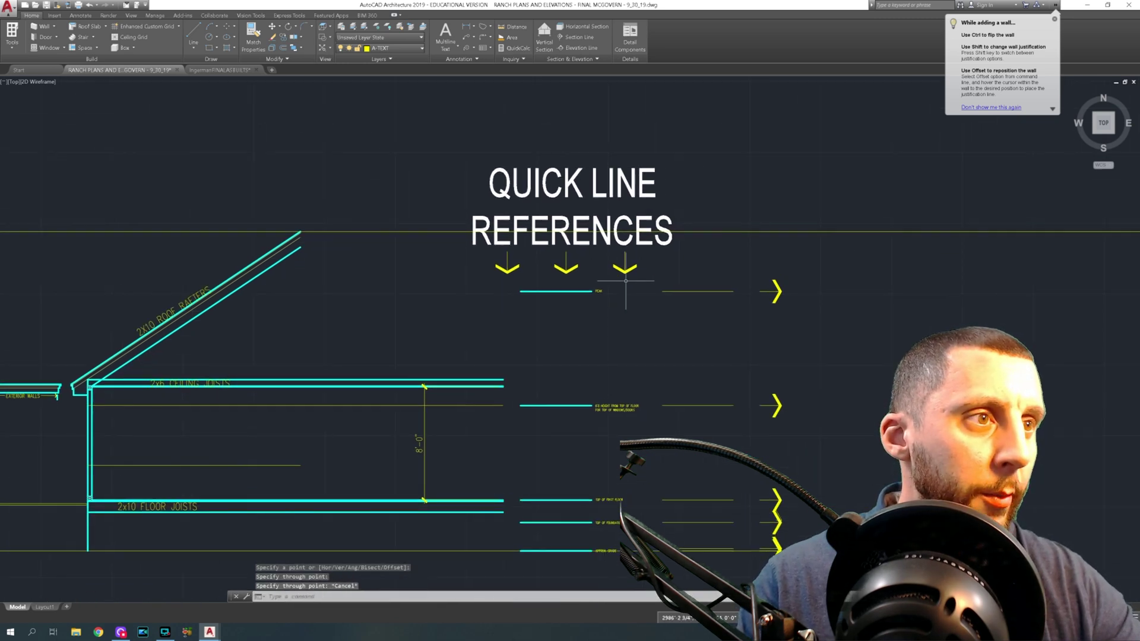
click(650, 283)
click(483, 255)
click(565, 166)
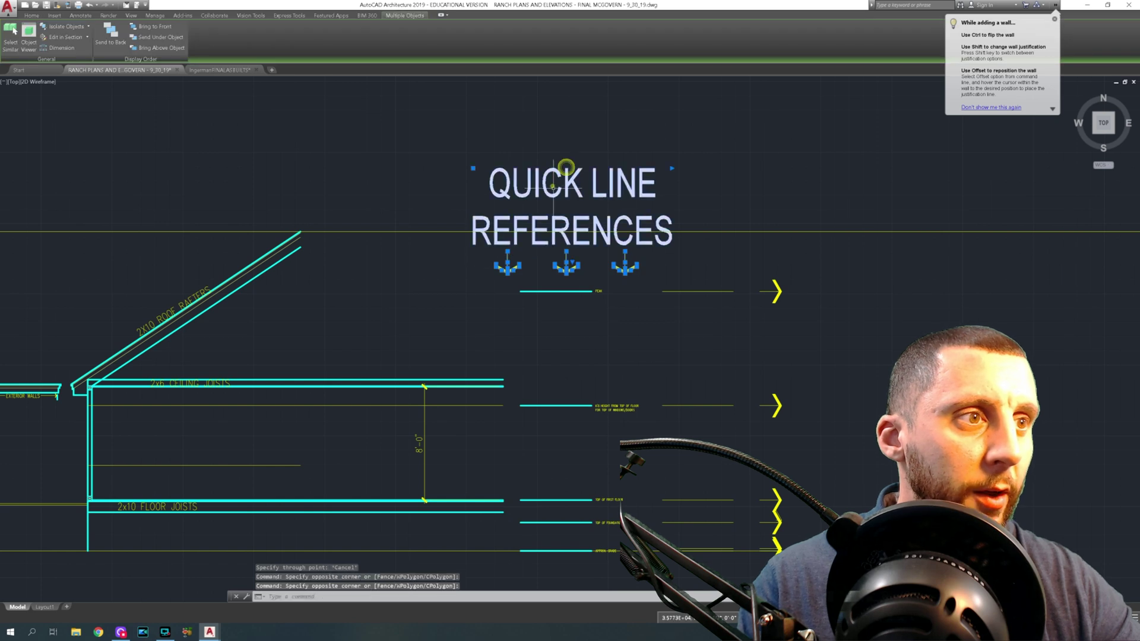
click(607, 286)
click(585, 303)
click(788, 278)
click(689, 305)
text(m)
key(Return)
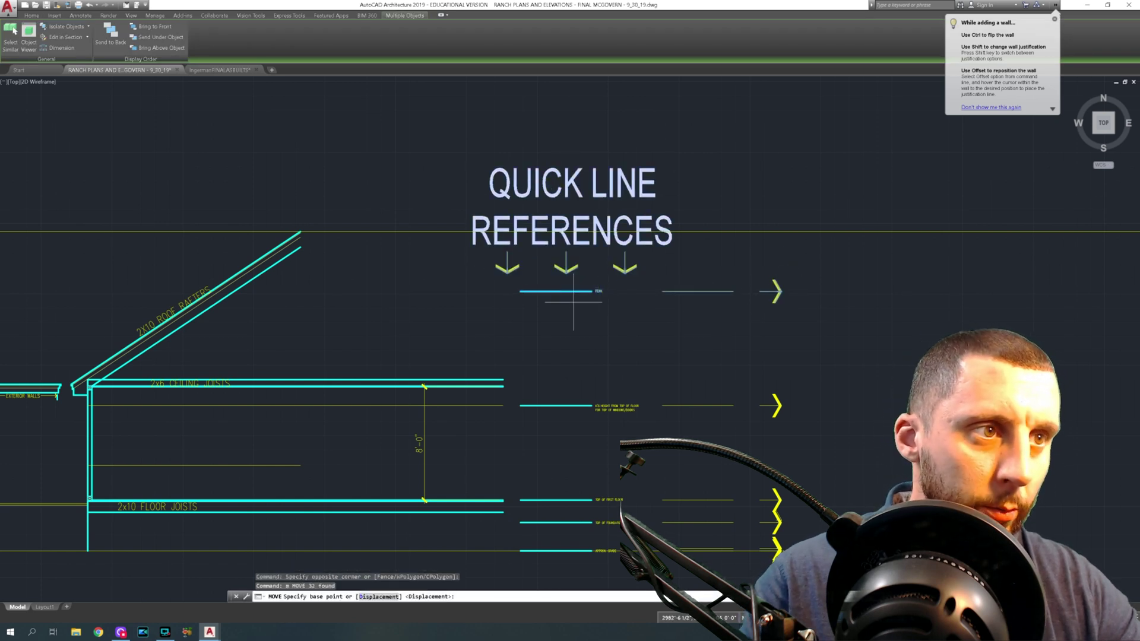
click(521, 291)
scroll(521, 291, up, 8)
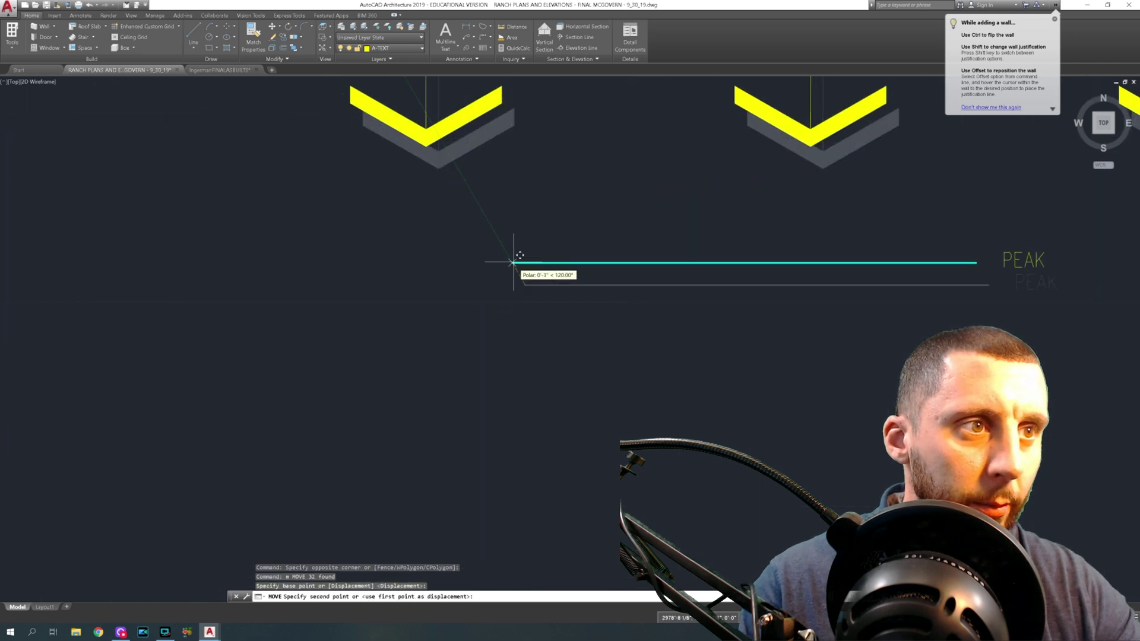
scroll(518, 240, down, 4)
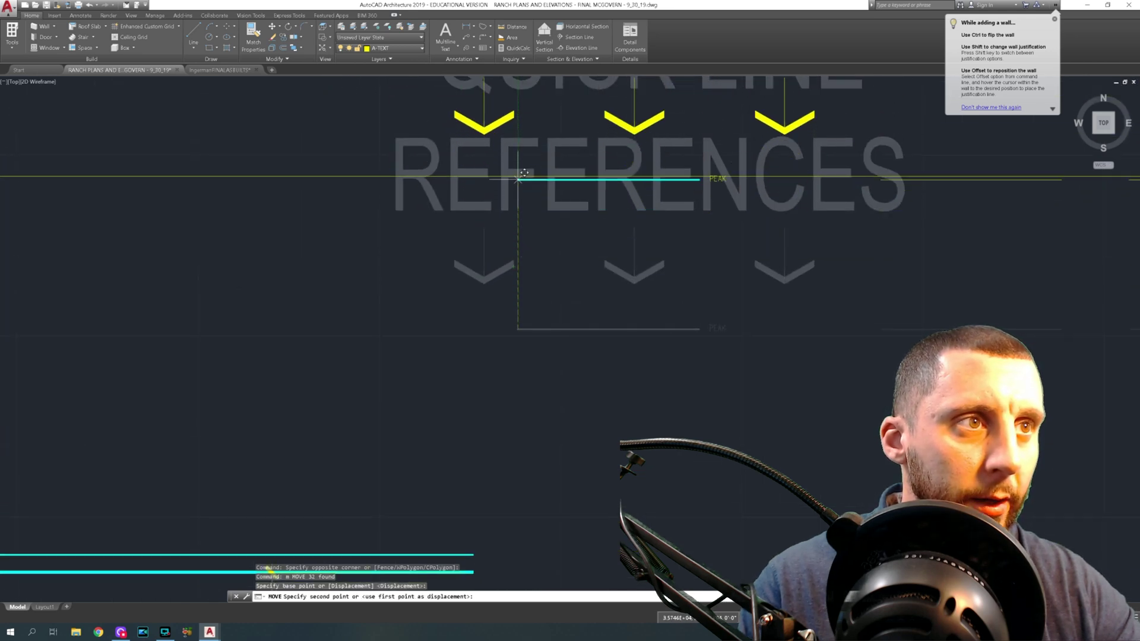
click(519, 176)
Step: Measure the height from the approximate grade line to the roof peak with a temporary linear dimension, and erase that dimension
scroll(525, 204, down, 5)
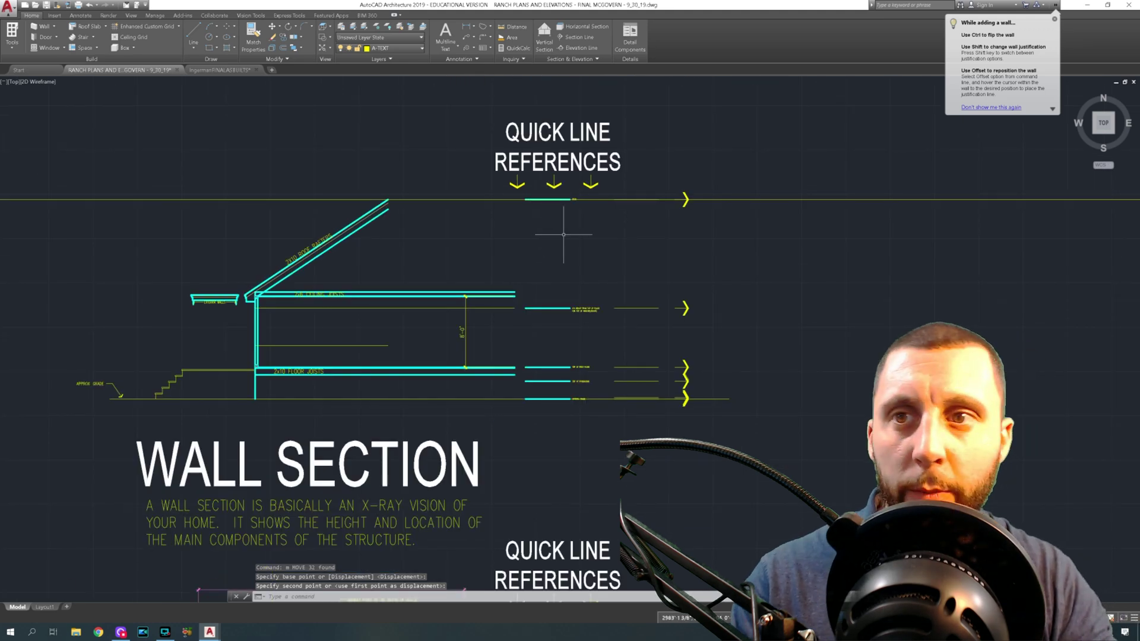
text(dimlinear)
key(Return)
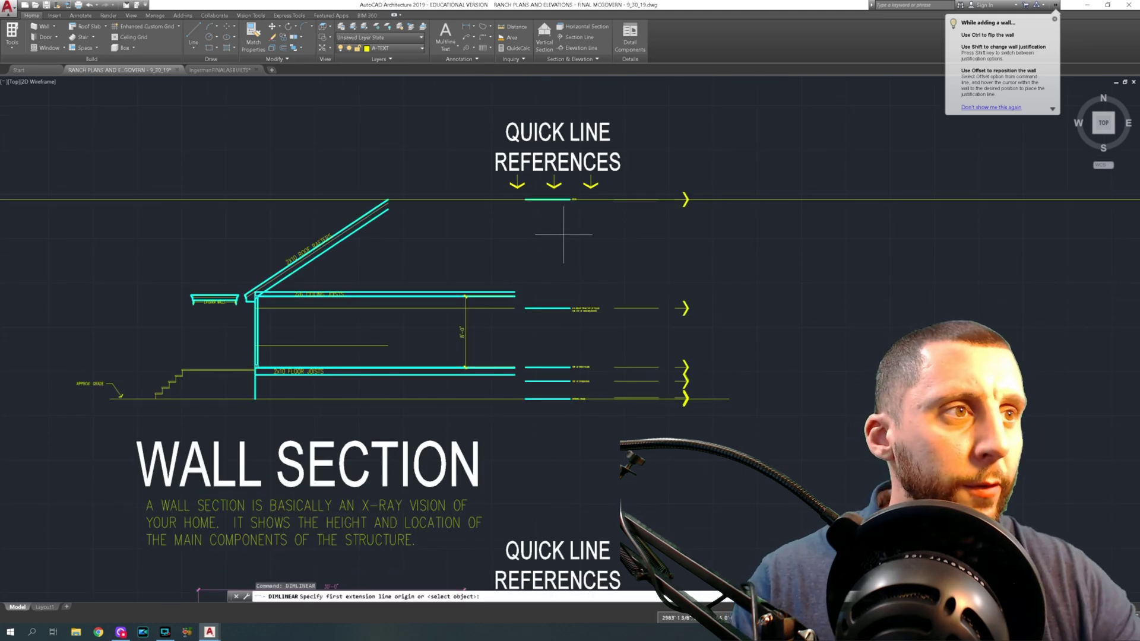
click(570, 199)
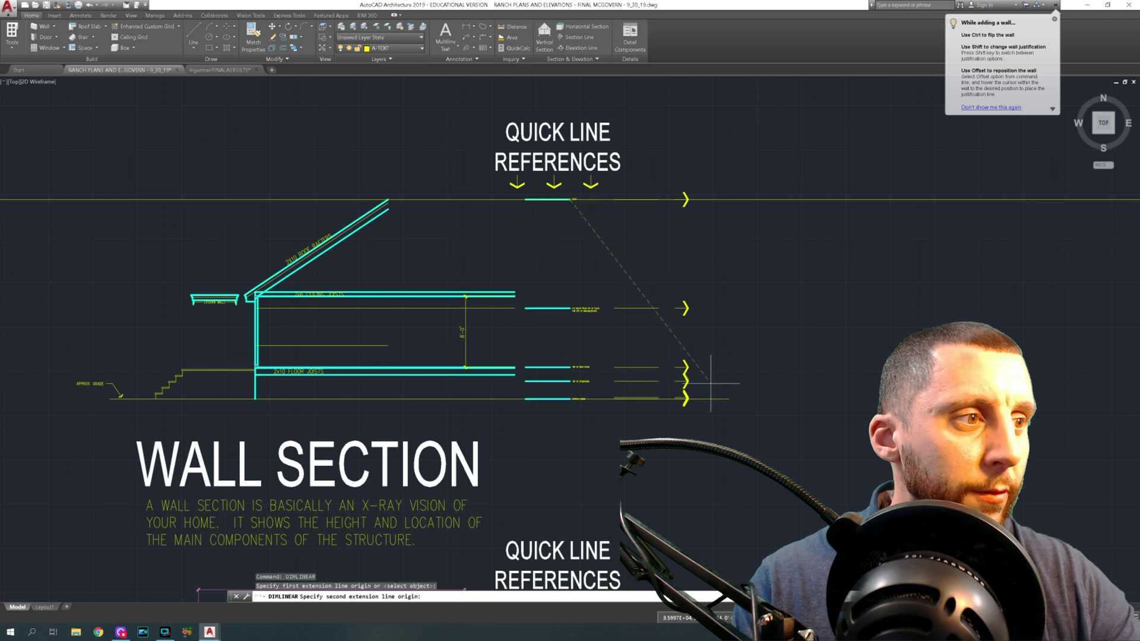
click(729, 399)
scroll(790, 306, up, 5)
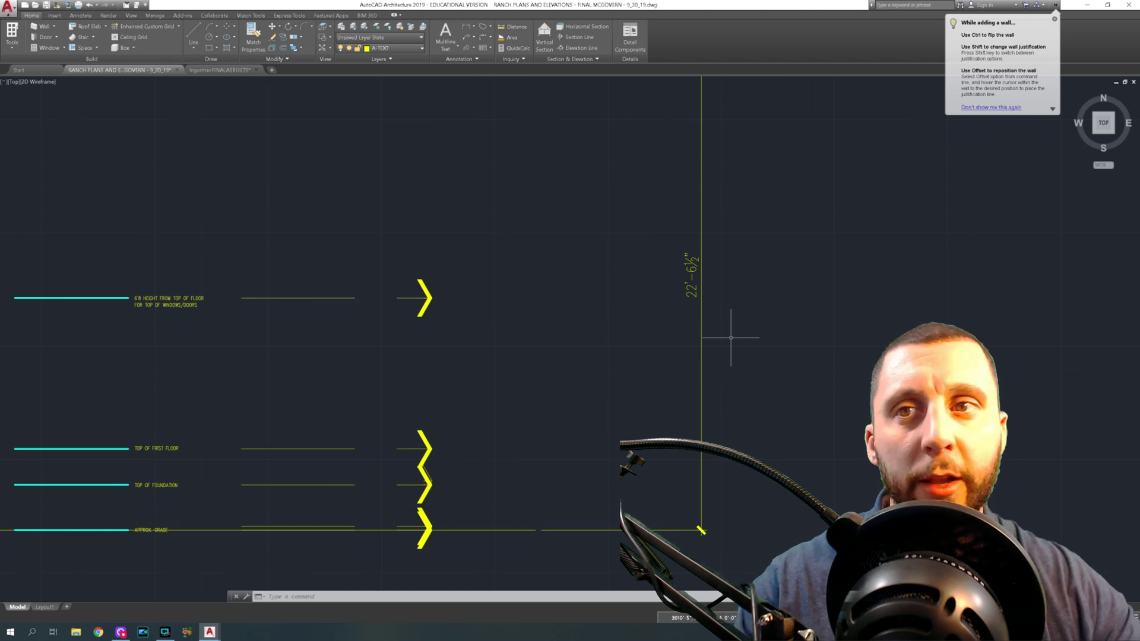
click(721, 287)
click(686, 291)
key(Delete)
Step: Erase the horizontal construction line through the roof peak
scroll(681, 315, down, 5)
click(419, 242)
click(372, 219)
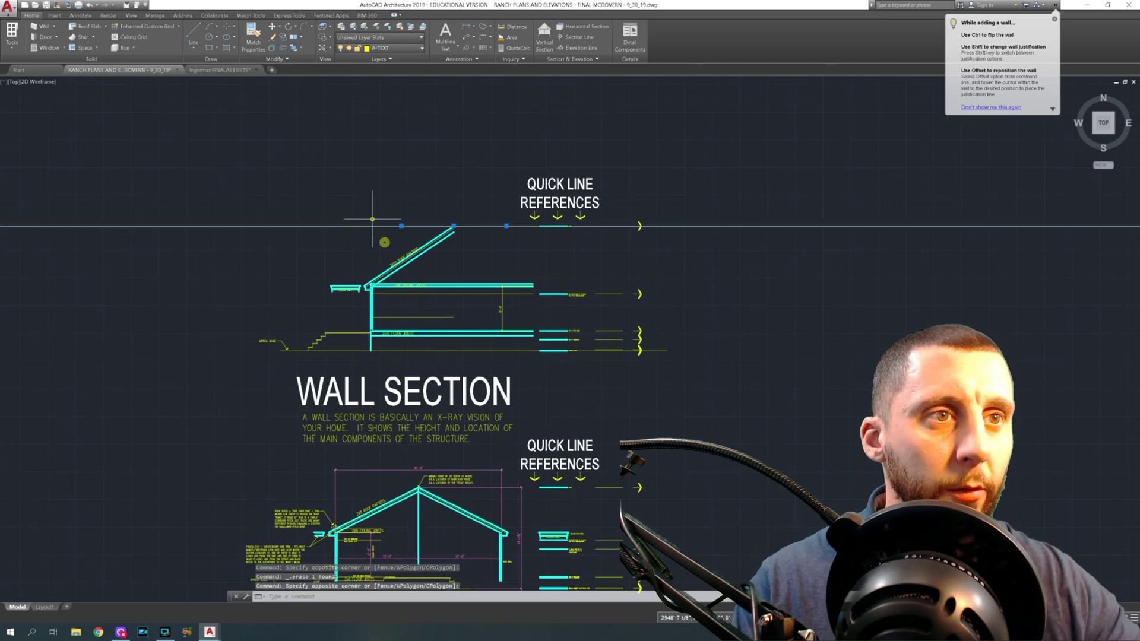
key(Delete)
Step: Examine the eave detailing on the sample front and side elevations and the Exterior Walls eave profile beside the wall section
scroll(340, 287, up, 6)
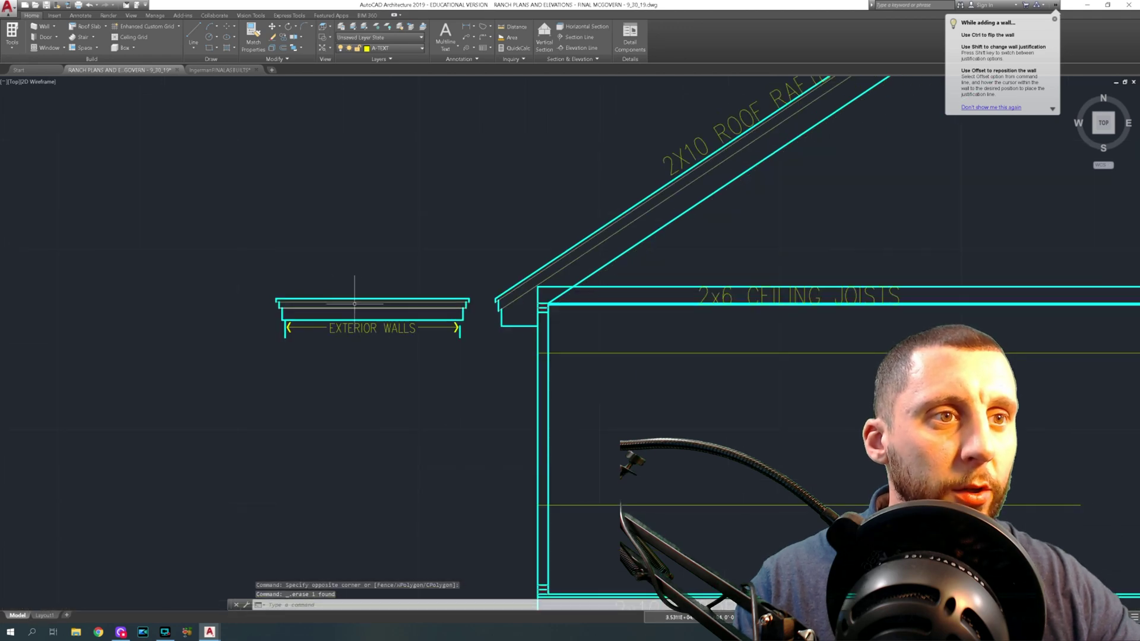
scroll(330, 305, down, 10)
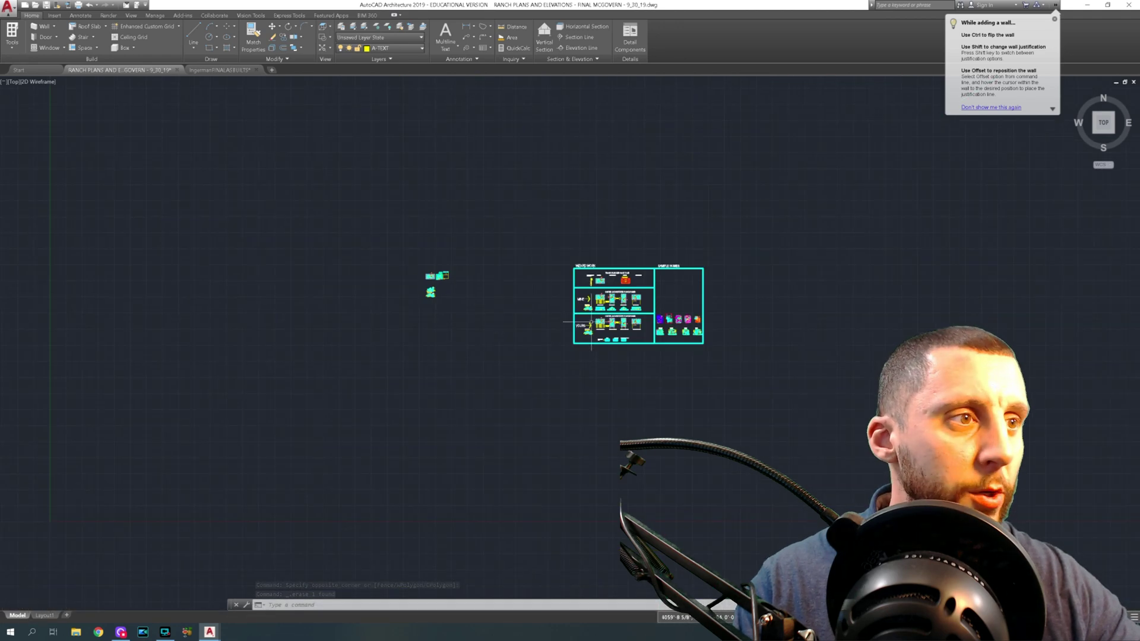
scroll(621, 324, up, 8)
scroll(474, 223, up, 10)
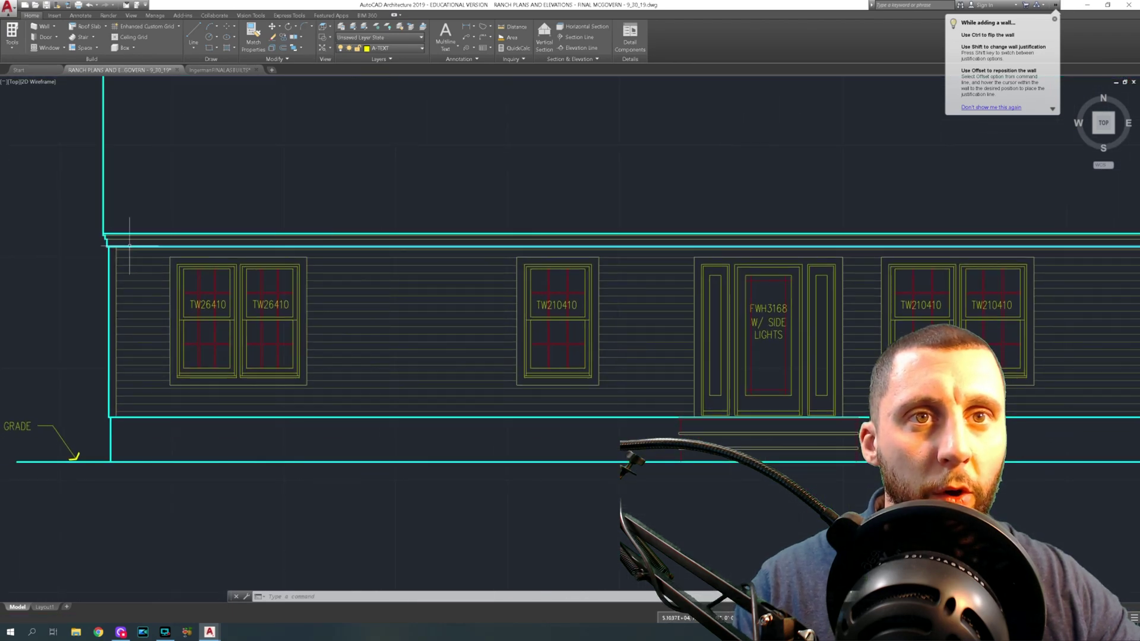
scroll(437, 229, down, 8)
middle_drag(685, 240, 412, 266)
scroll(486, 257, up, 6)
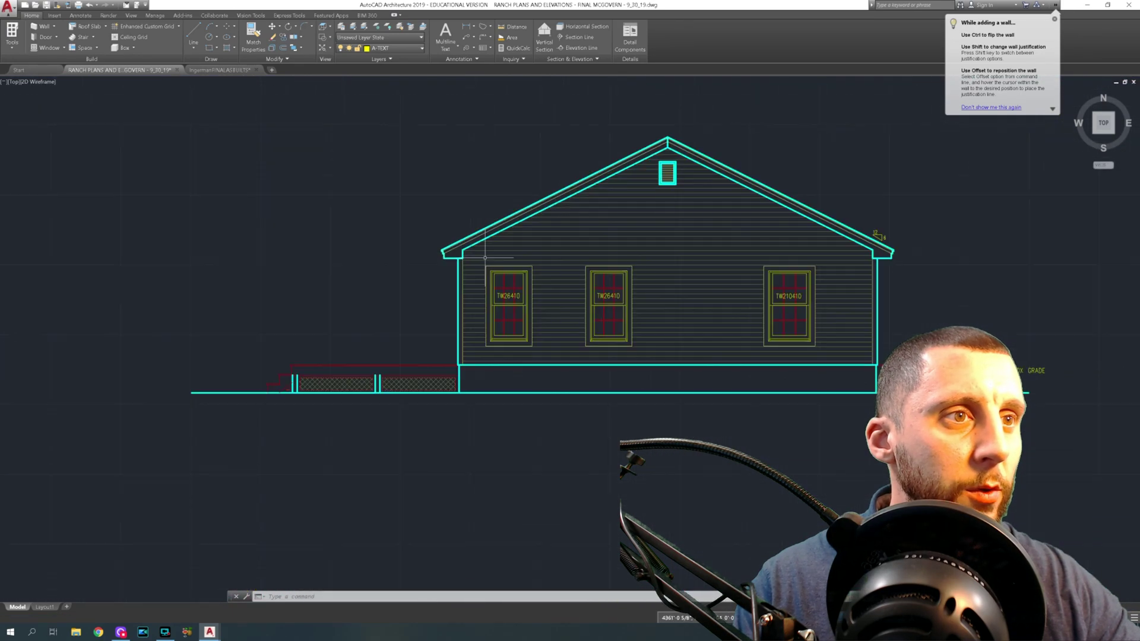
scroll(706, 281, down, 7)
middle_drag(426, 314, 603, 283)
mouse_move(539, 580)
middle_down()
mouse_move(482, 327)
mouse_move(488, 242)
middle_up()
scroll(471, 331, down, 4)
middle_drag(356, 344, 766, 347)
mouse_move(378, 297)
middle_down()
mouse_move(617, 324)
mouse_move(484, 255)
middle_up()
scroll(534, 249, up, 10)
scroll(574, 234, up, 6)
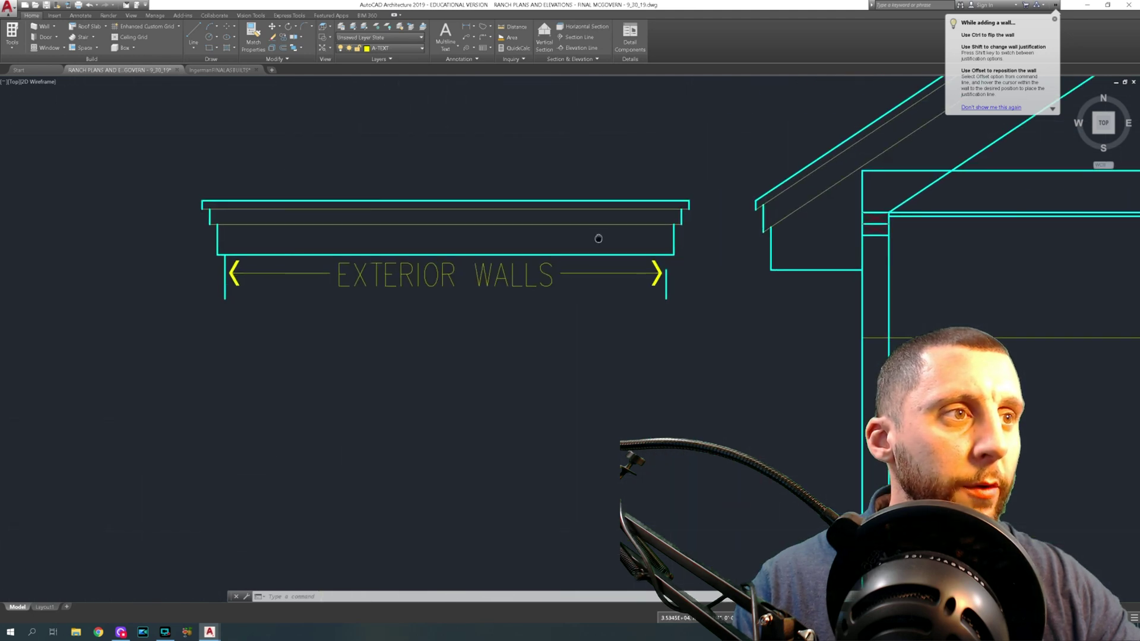
middle_drag(598, 237, 567, 267)
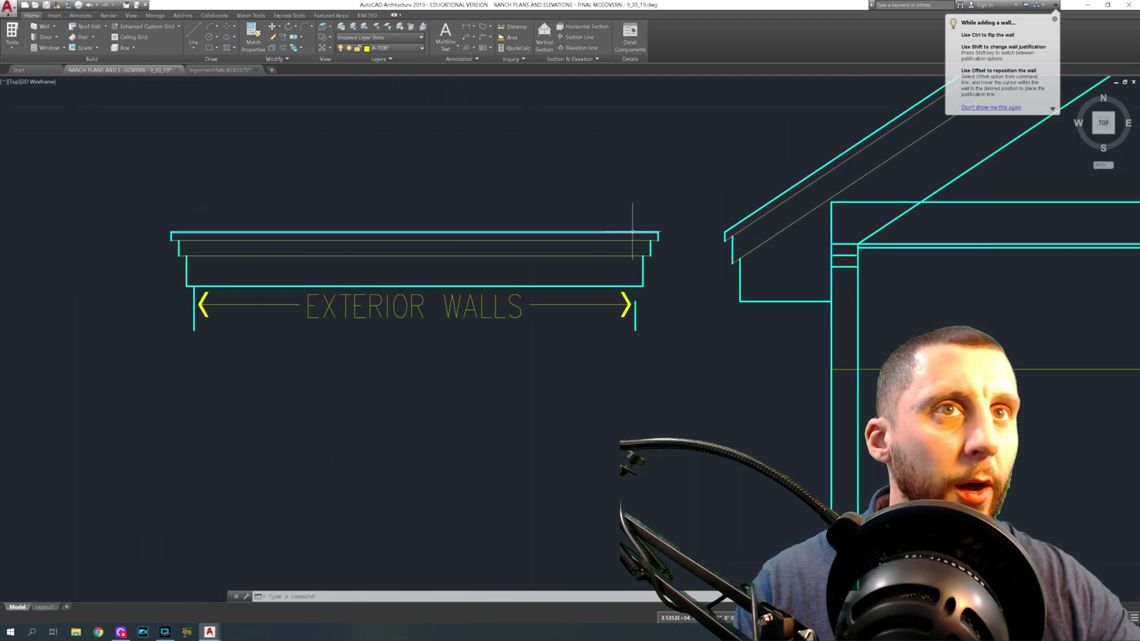
Step: Draw four horizontal construction lines through the fascia and soffit corners of the wall section's eave
text(xl)
key(Return)
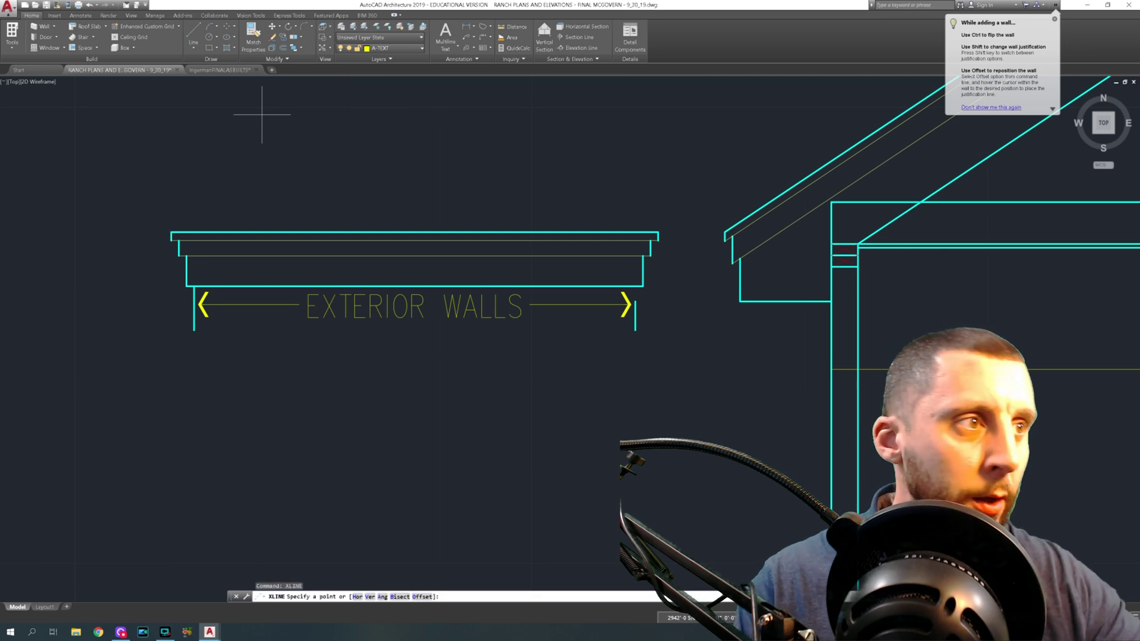
click(726, 232)
click(698, 232)
key(Return)
key(Return)
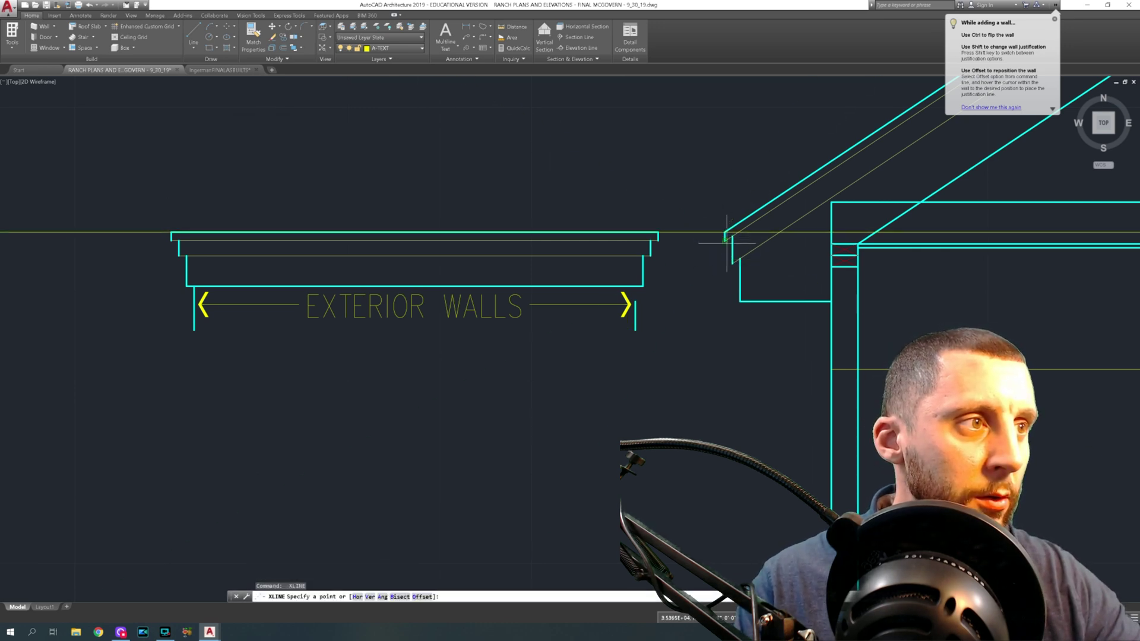
click(732, 263)
click(724, 263)
key(Escape)
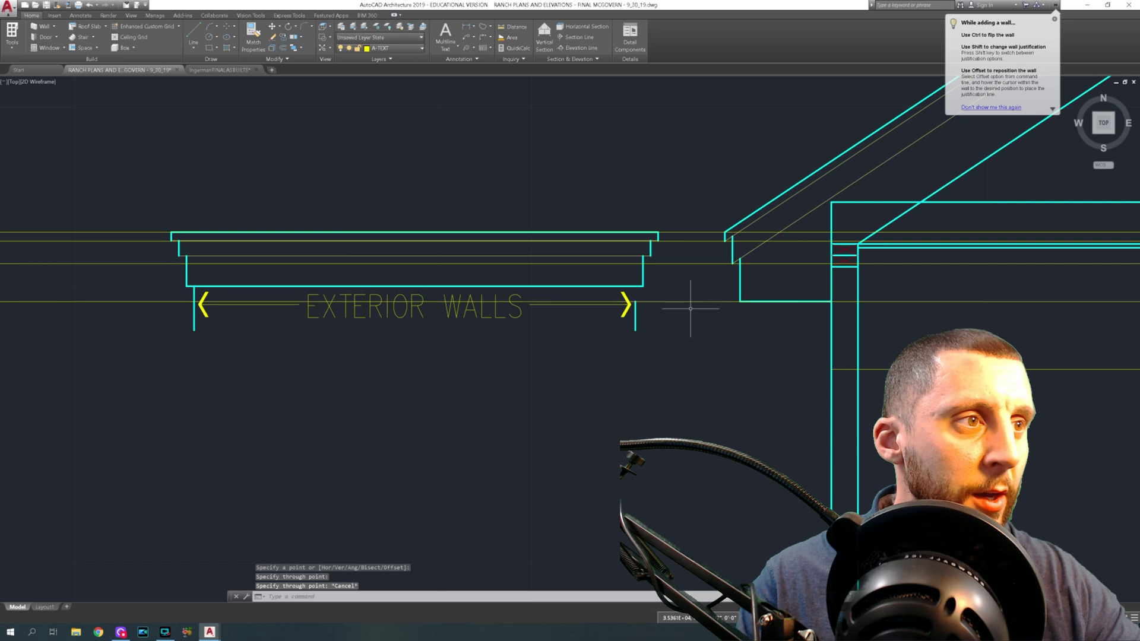
Step: Erase the old eave profile together with its EXTERIOR WALLS label, leader lines and short wall lines
click(153, 204)
click(666, 290)
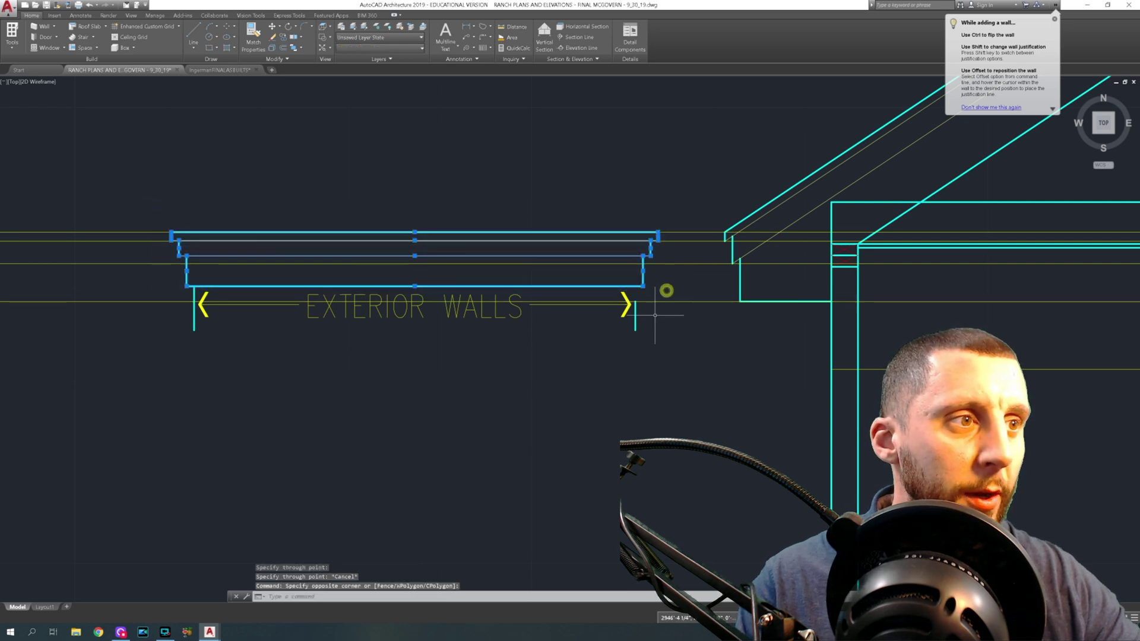
click(563, 301)
click(432, 320)
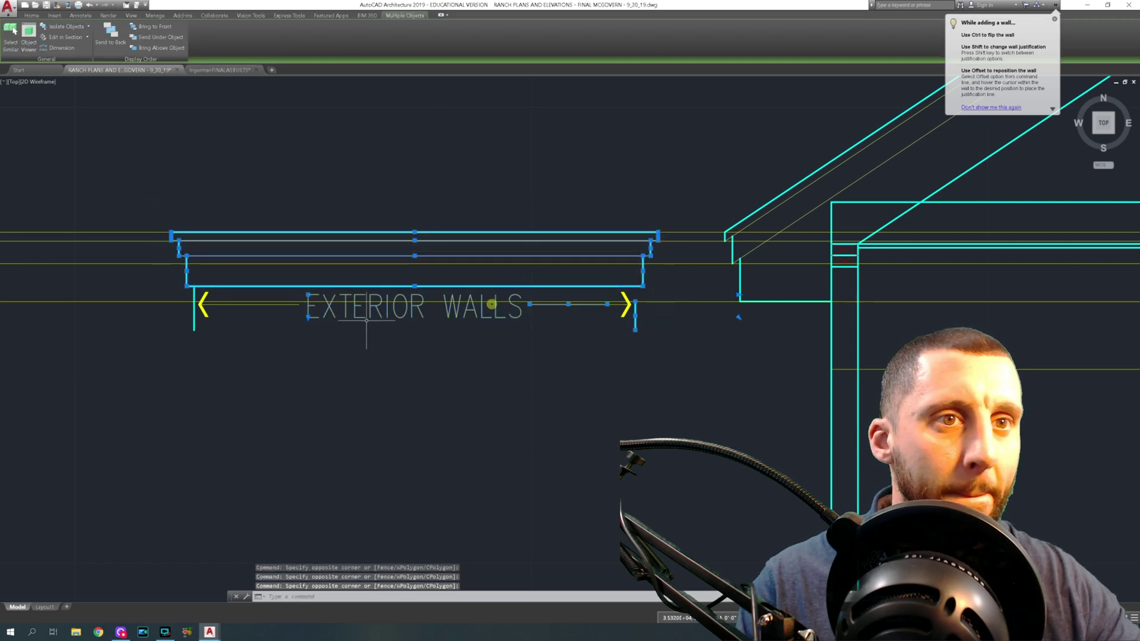
click(312, 321)
click(171, 307)
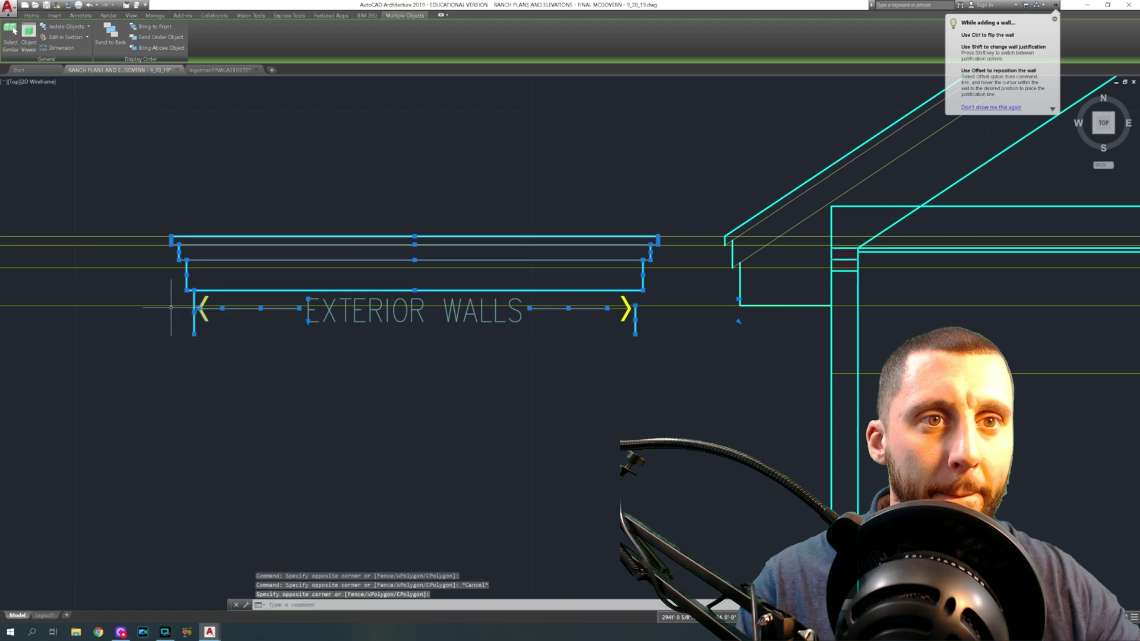
key(Delete)
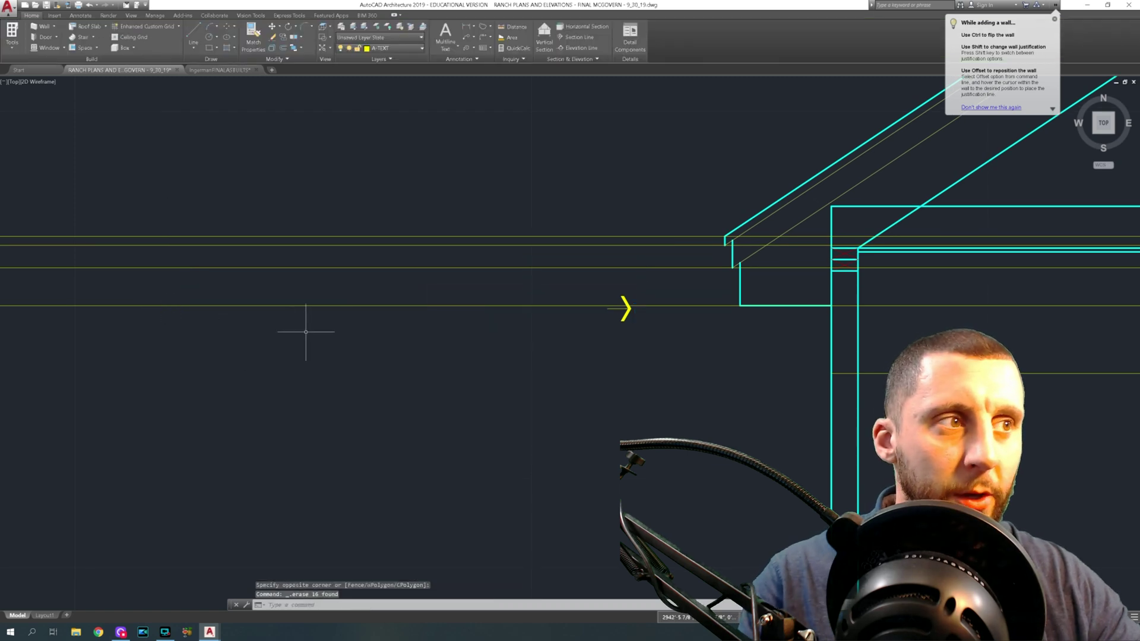
Step: Draw a stepped eave edge down between the construction lines, stepping inward 1 inch at each of the two middle lines
click(200, 33)
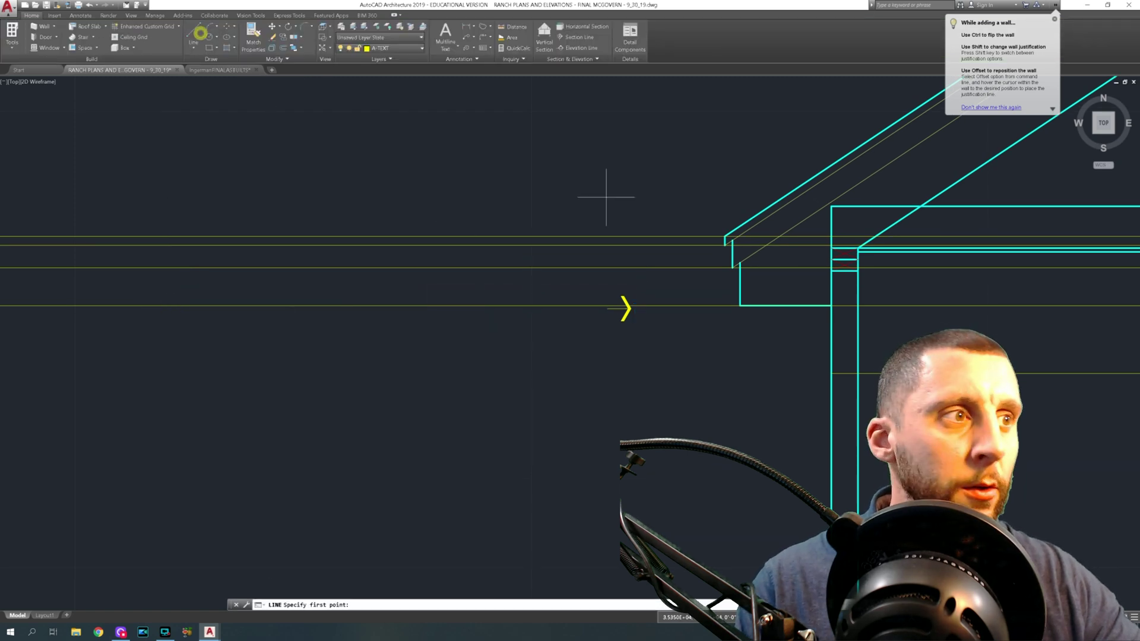
click(653, 244)
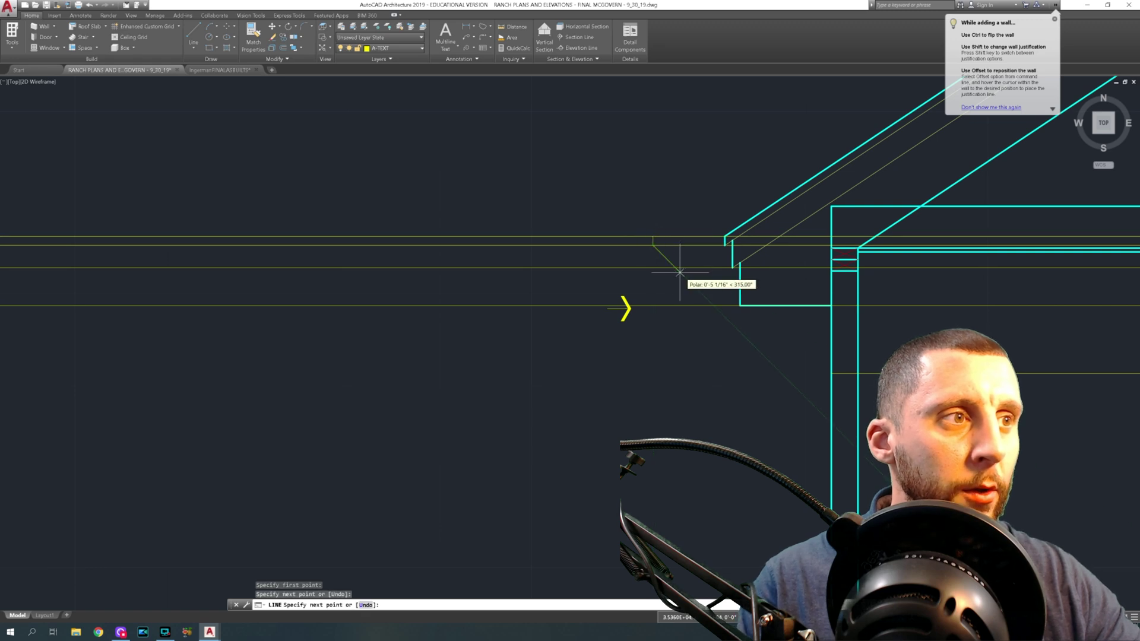
text(1)
key(Return)
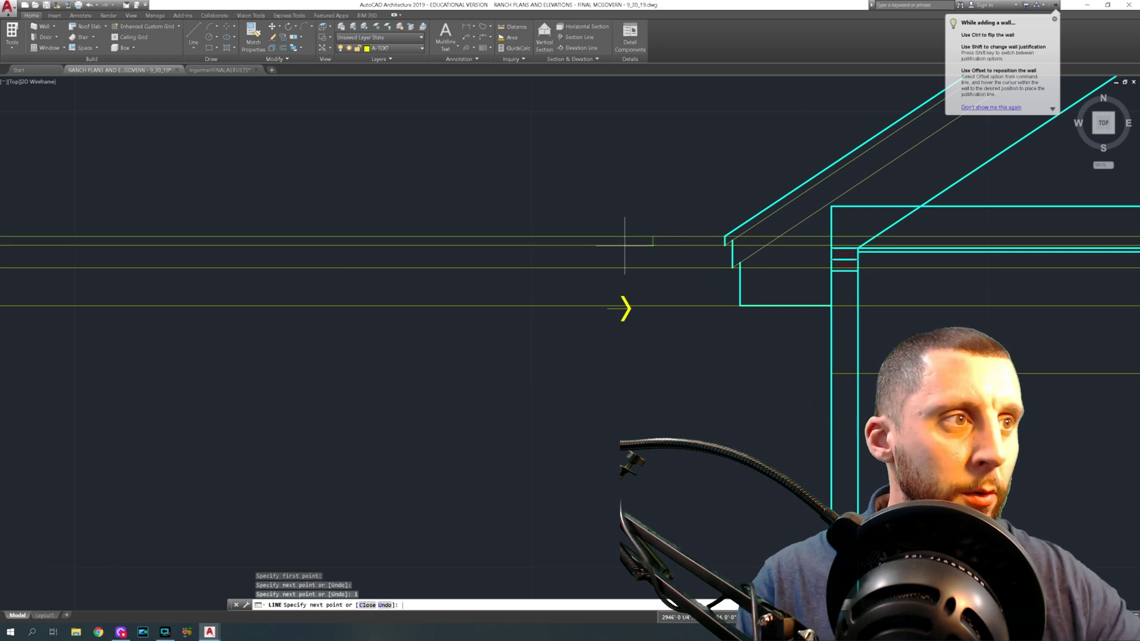
click(645, 268)
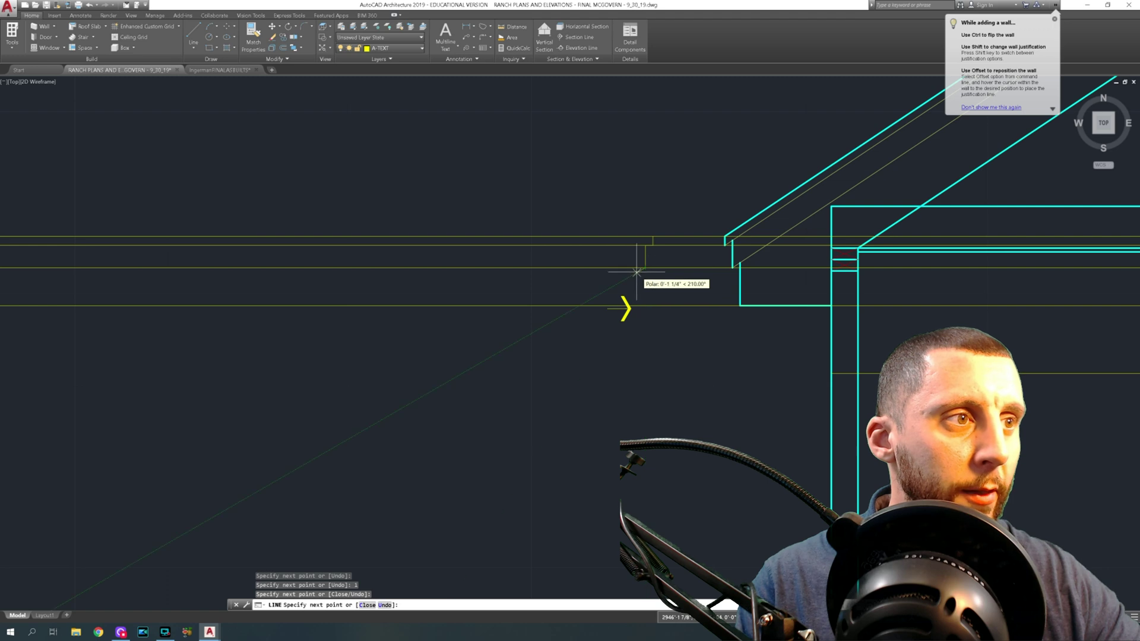
text(1)
key(Return)
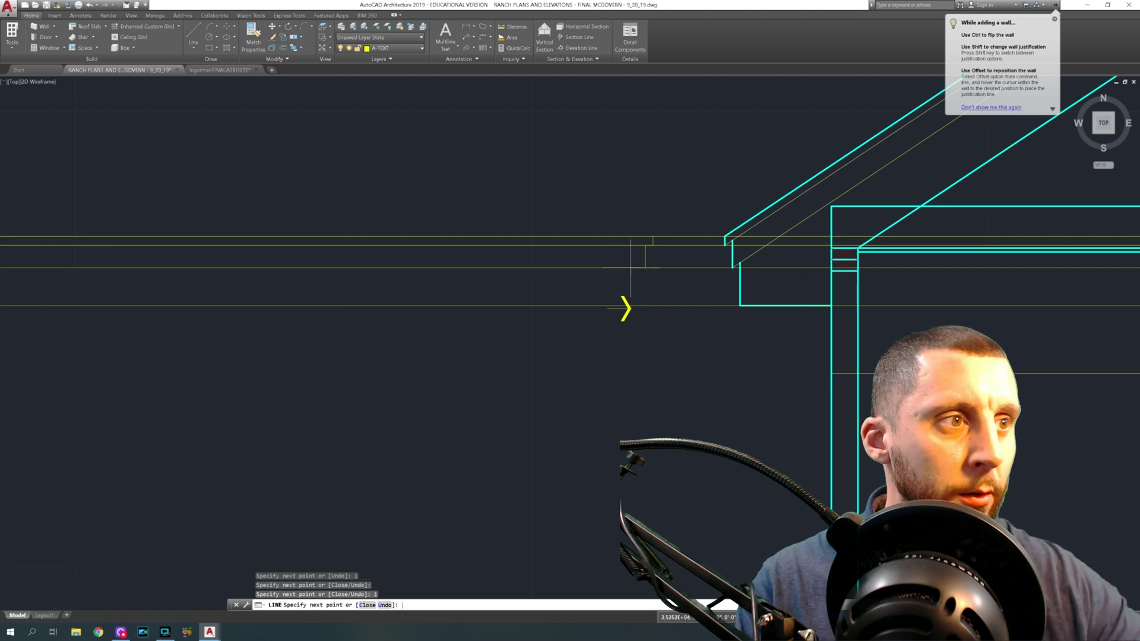
key(Escape)
Step: Erase the leftover yellow arrowhead and the four horizontal construction lines beside the new eave edge
click(630, 317)
click(614, 333)
key(Delete)
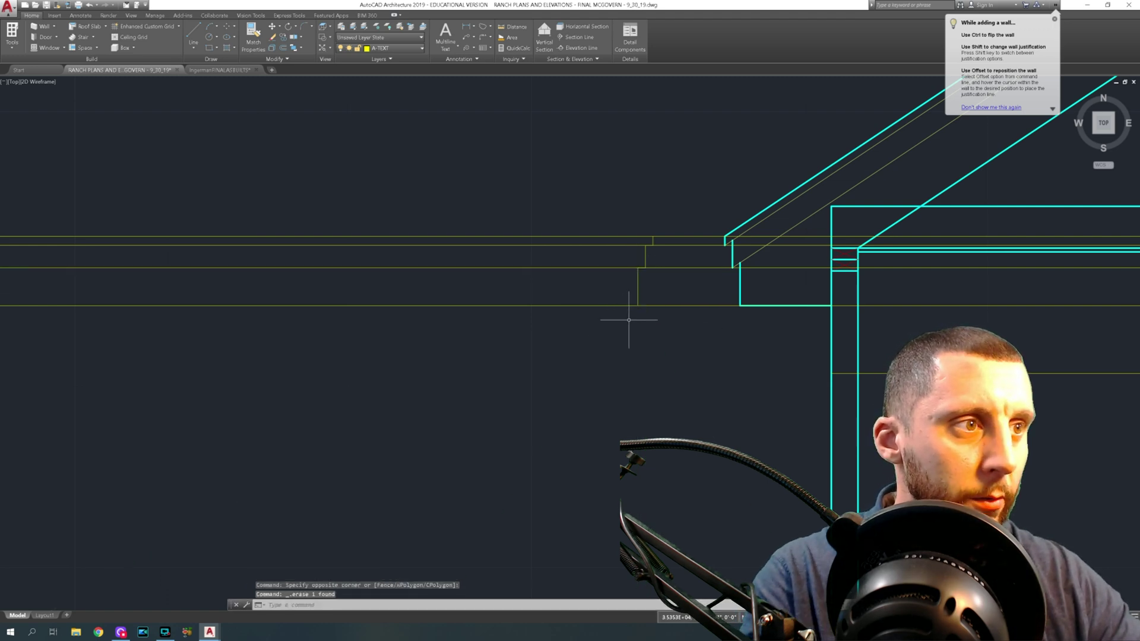
middle_drag(644, 301, 632, 314)
click(675, 235)
click(662, 320)
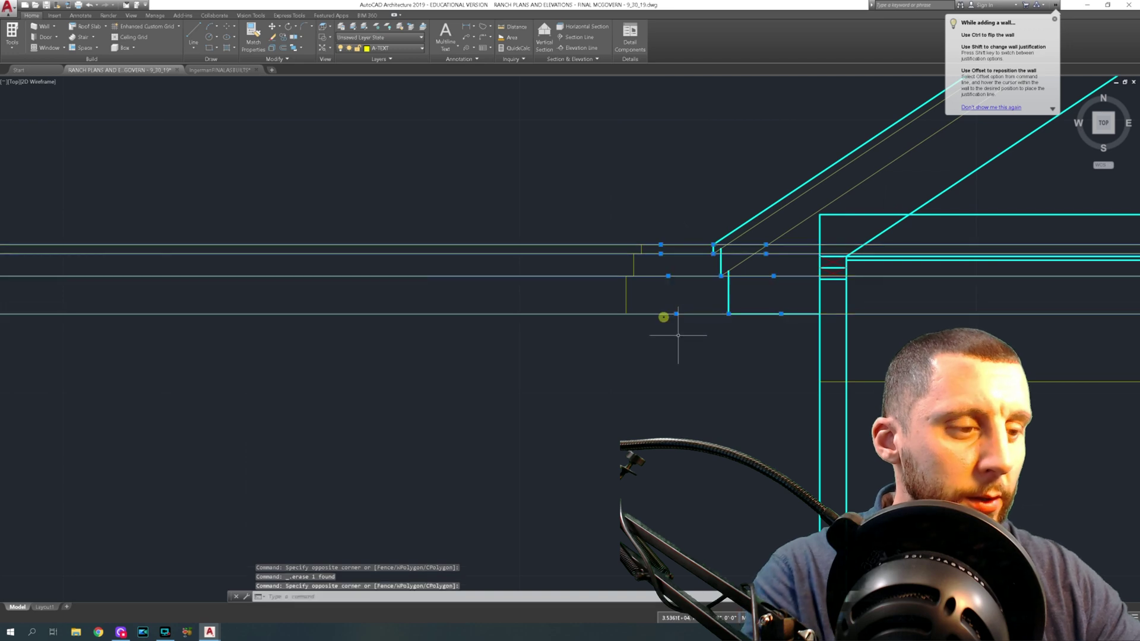
key(Delete)
Step: Stretch the two 1-inch step lines of the eave edge horizontally away from the wall section into long lines
click(629, 276)
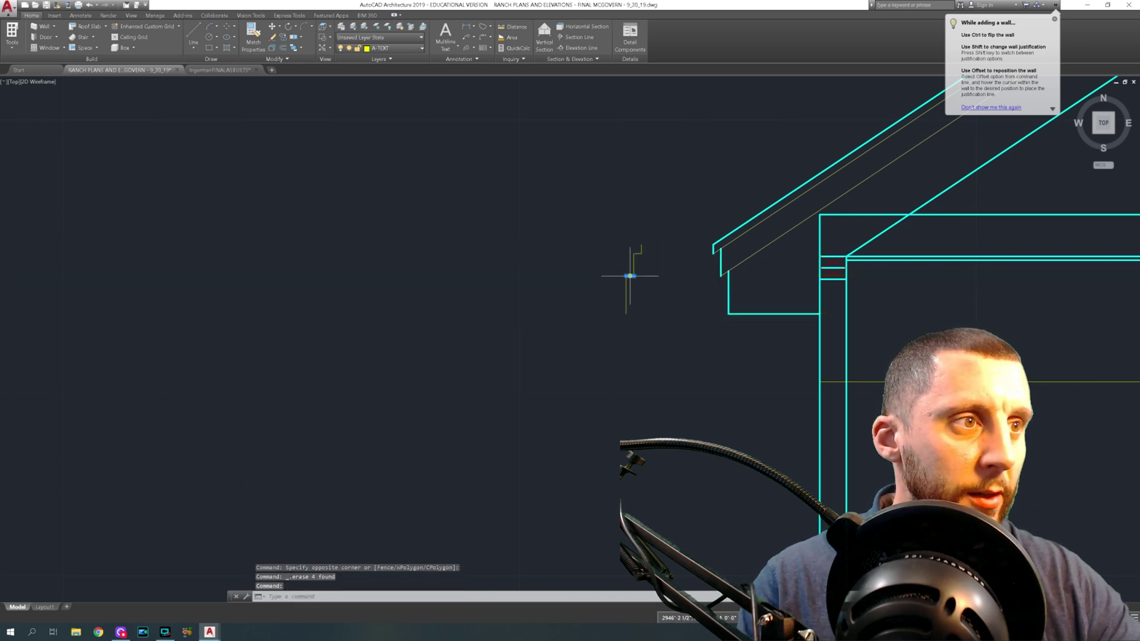
click(627, 276)
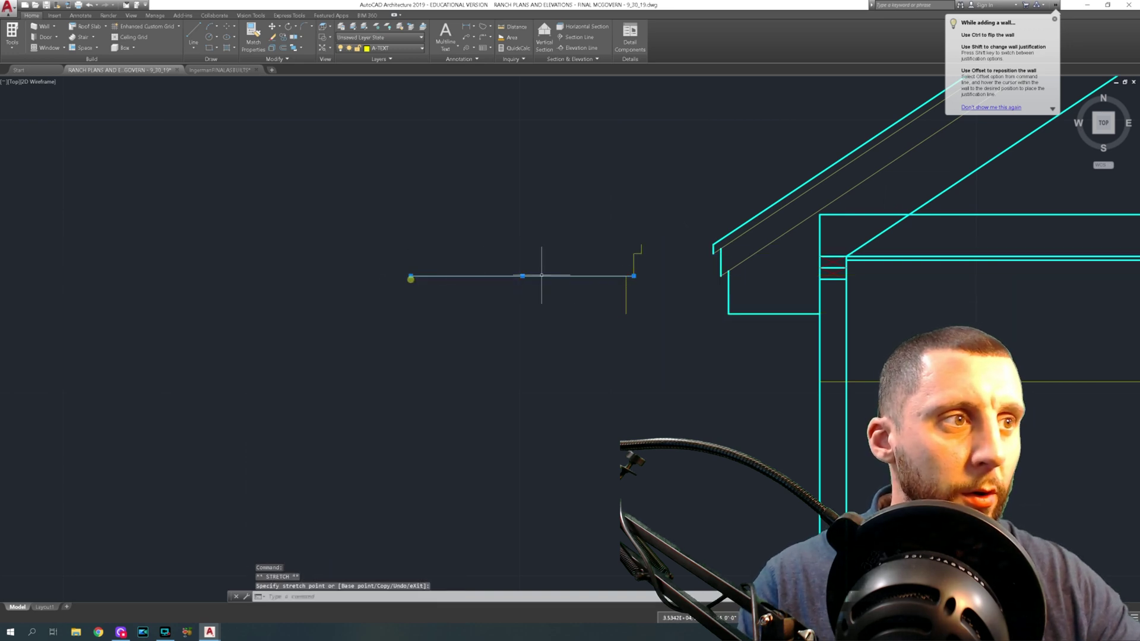
click(635, 262)
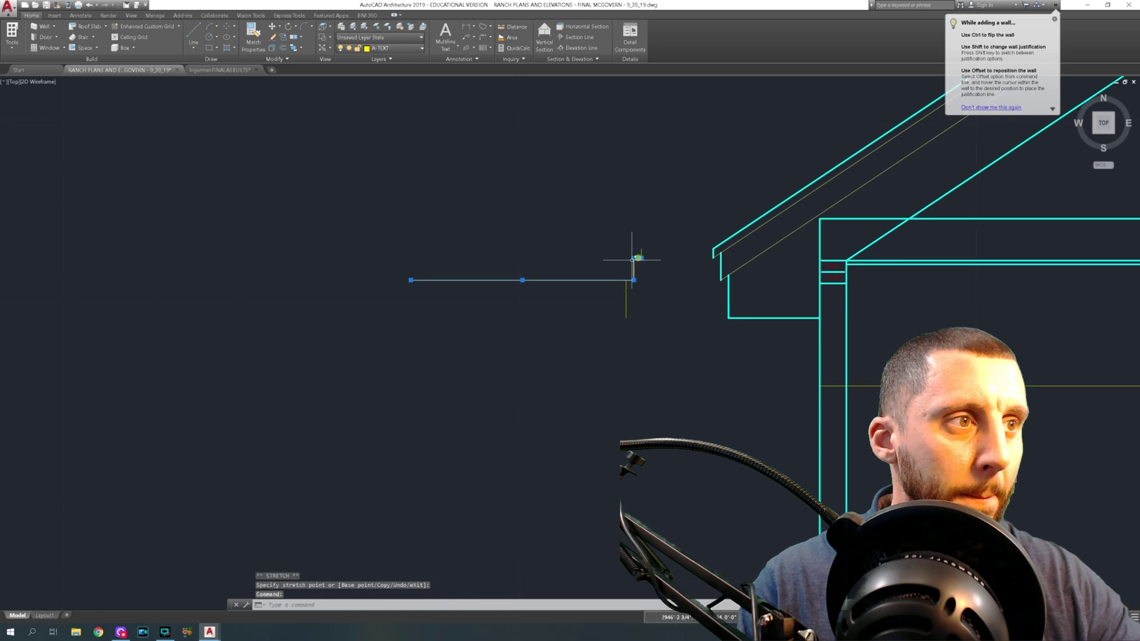
click(636, 258)
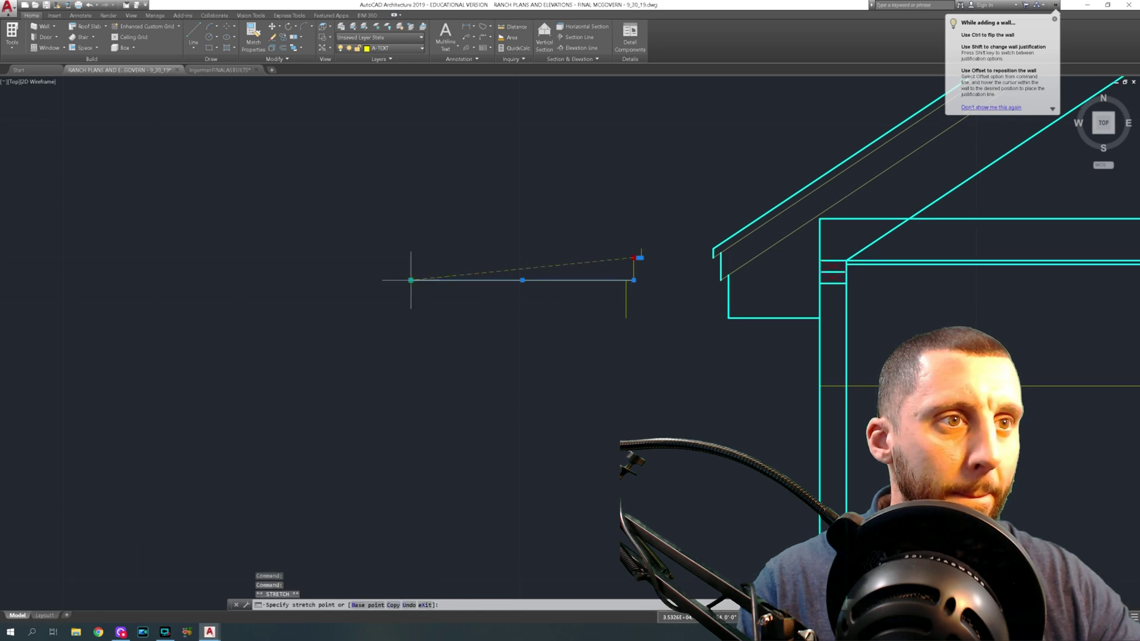
key(Escape)
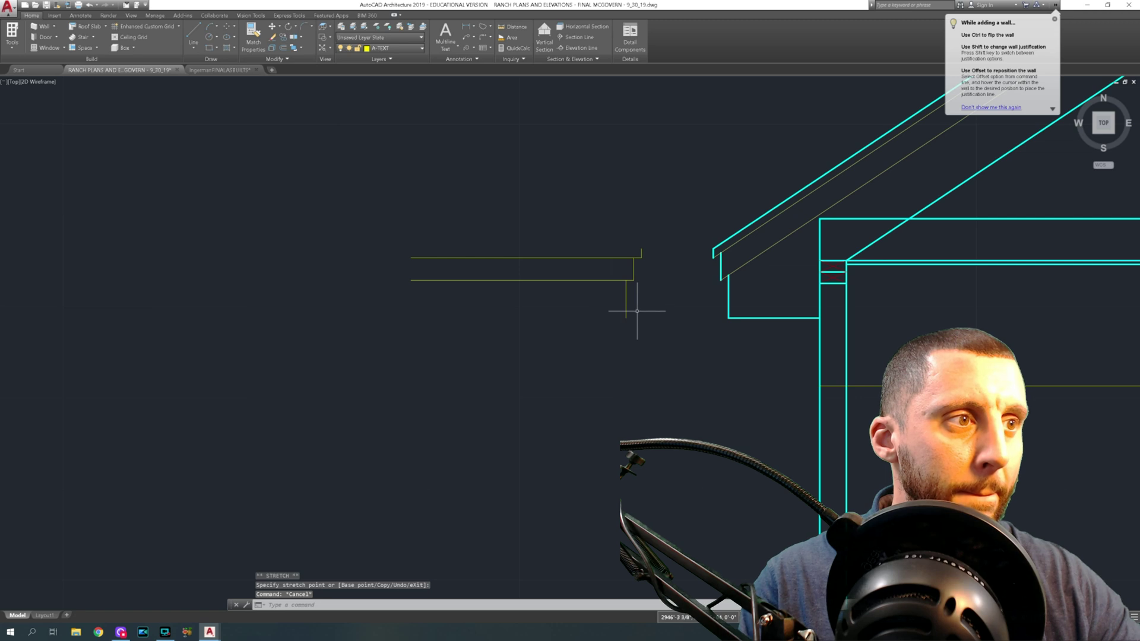
Step: Draw horizontal lines away from the wall section at the eave edge's bottom and top corners, the top one about 2'-4" long
click(194, 35)
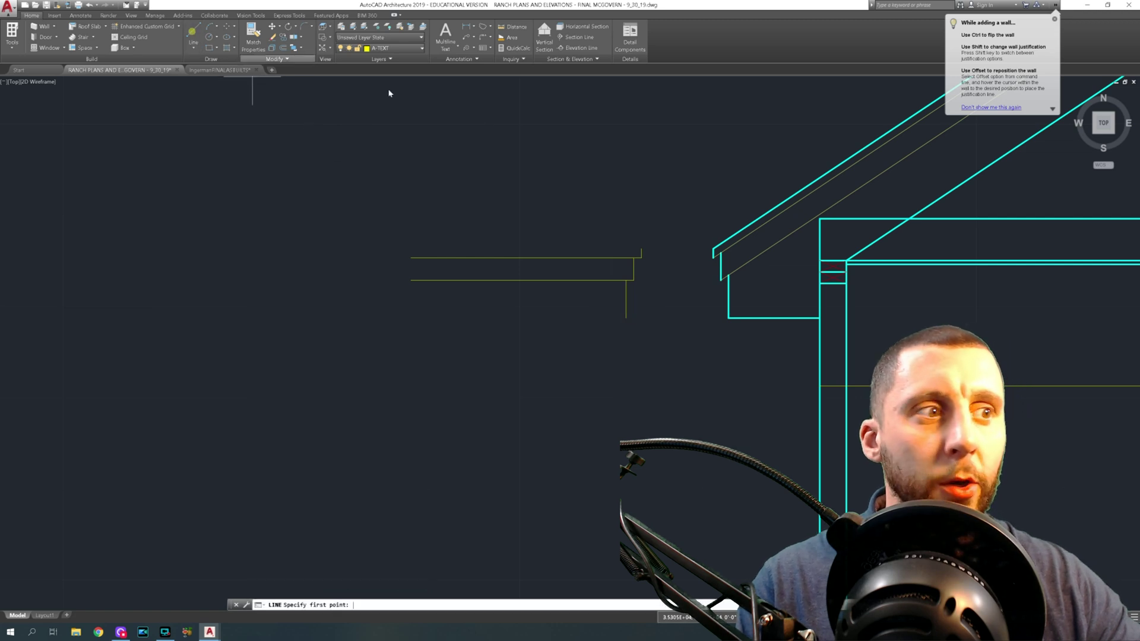
click(625, 318)
click(419, 317)
key(Escape)
key(space)
click(642, 248)
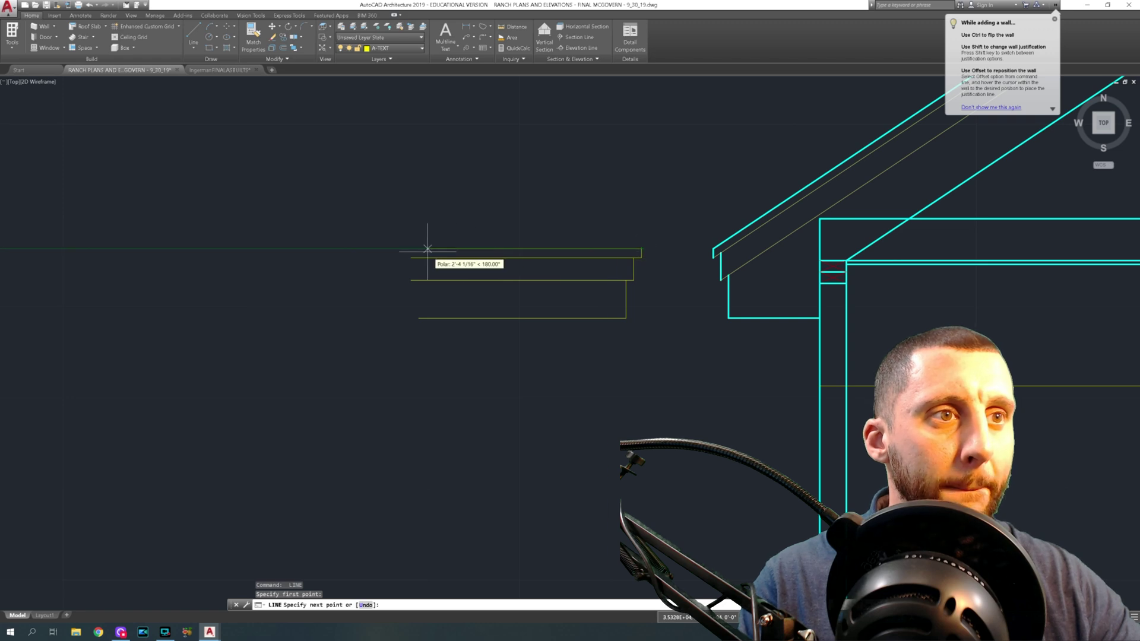
click(426, 250)
key(Escape)
click(597, 226)
click(656, 335)
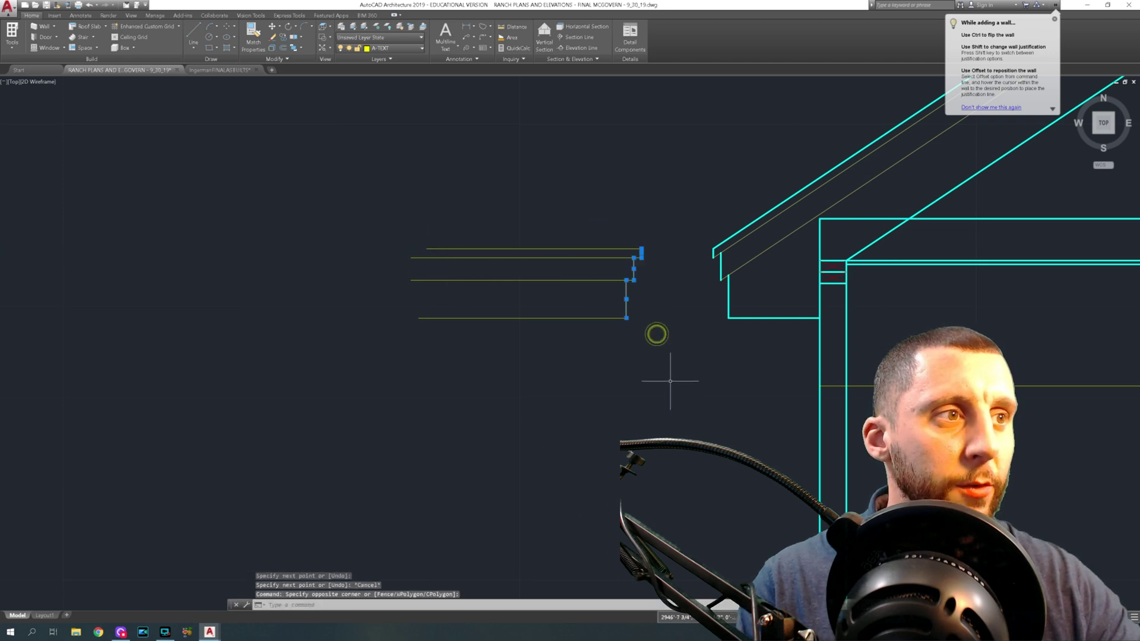
scroll(659, 309, up, 5)
key(Escape)
click(567, 287)
middle_drag(588, 213, 590, 275)
key(Escape)
key(Escape)
click(460, 291)
click(608, 329)
click(512, 164)
click(639, 194)
scroll(639, 194, down, 3)
key(Escape)
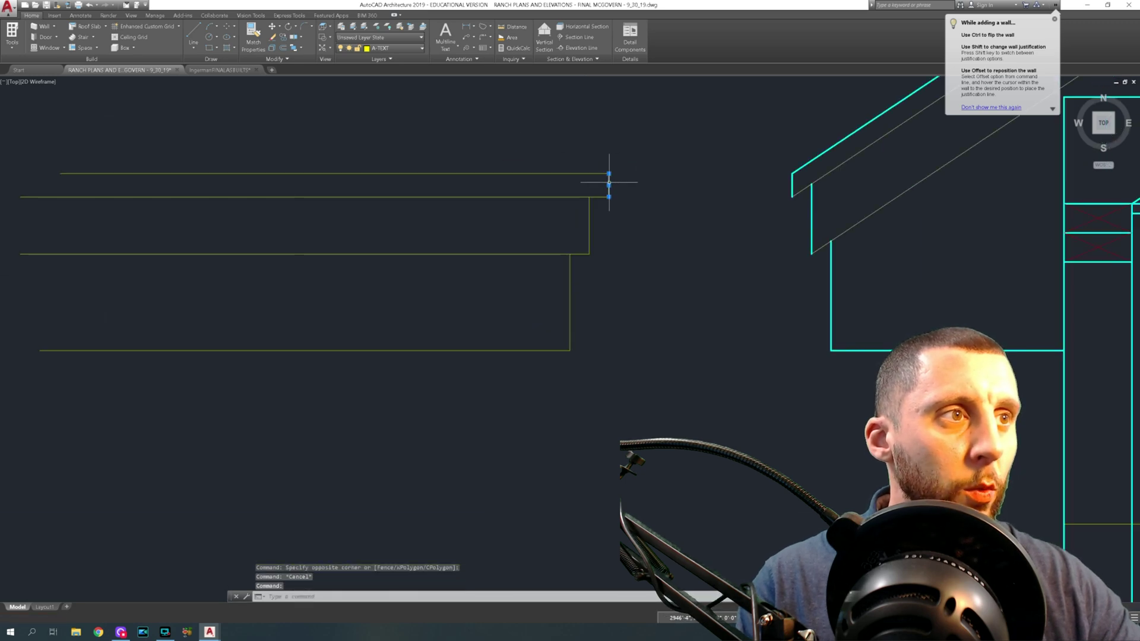
Step: Mirror the three vertical end lines of the eave profile about a vertical axis near its middle, keeping the originals
click(603, 212)
click(542, 300)
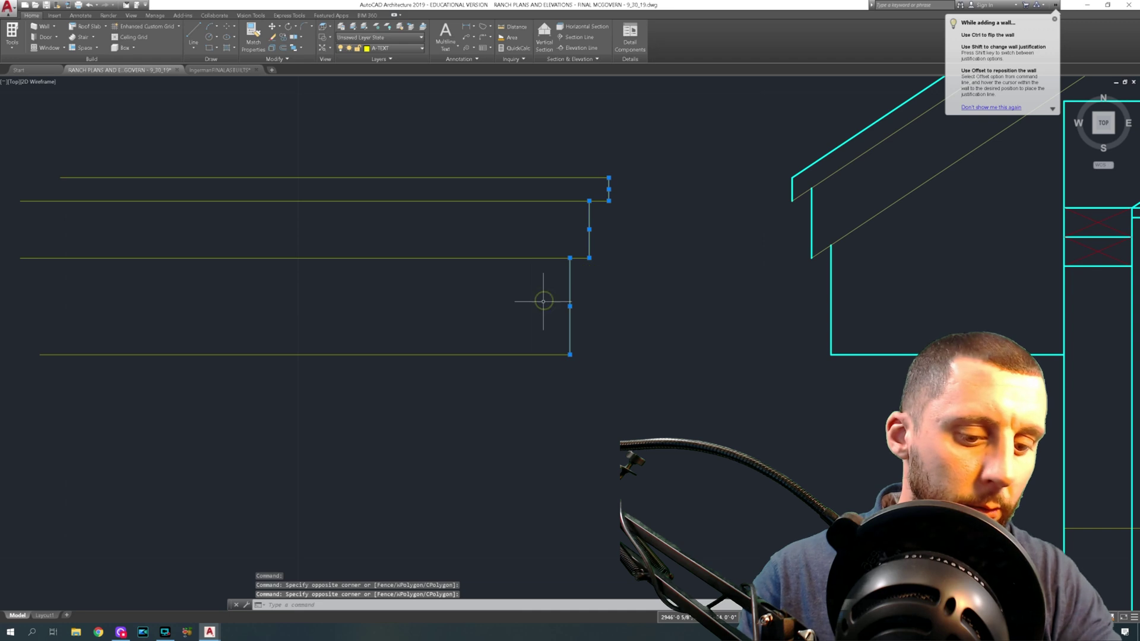
text(mi)
key(Return)
scroll(541, 300, down, 2)
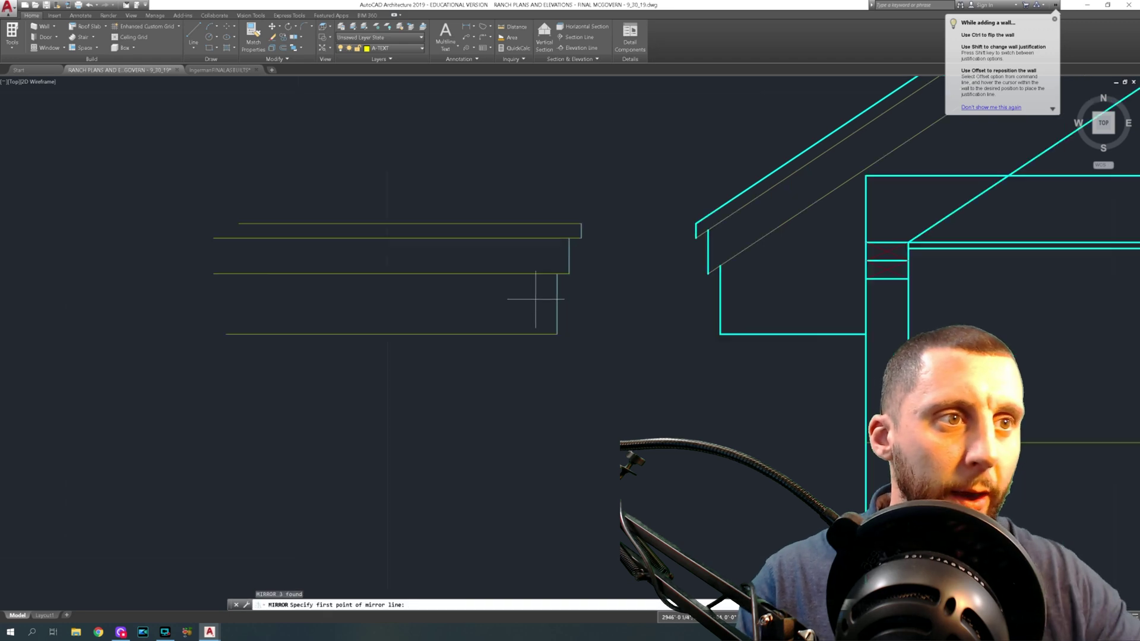
click(391, 334)
click(392, 224)
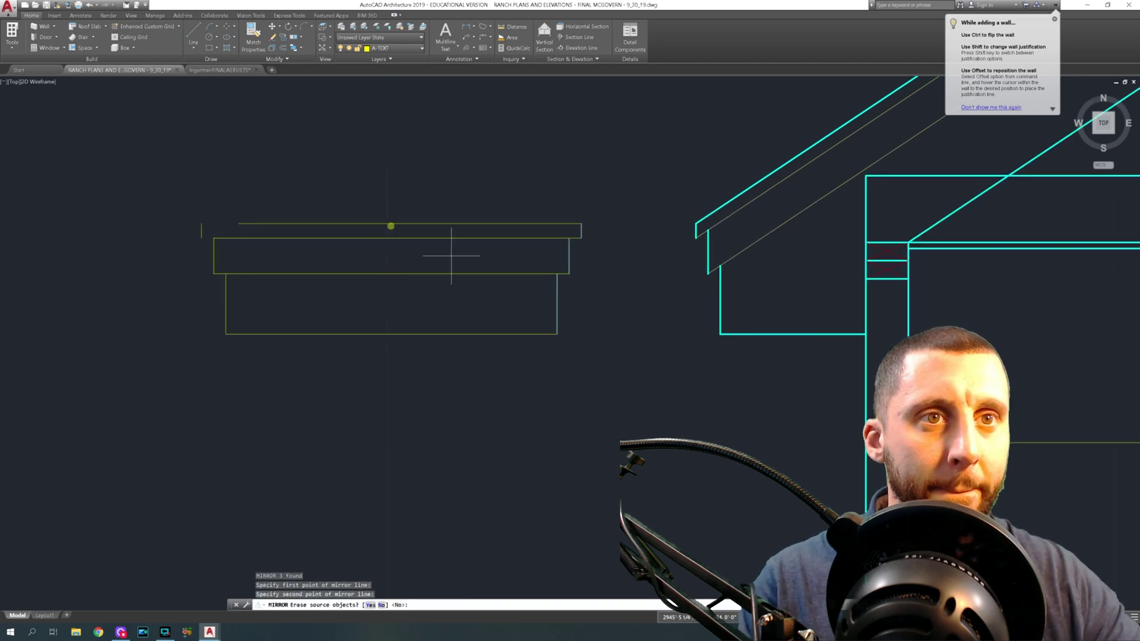
text(no)
key(Return)
Step: Extend the profile's top line to the mirrored end line and trim line overshoots at the mirrored corners
text(ex)
key(Return)
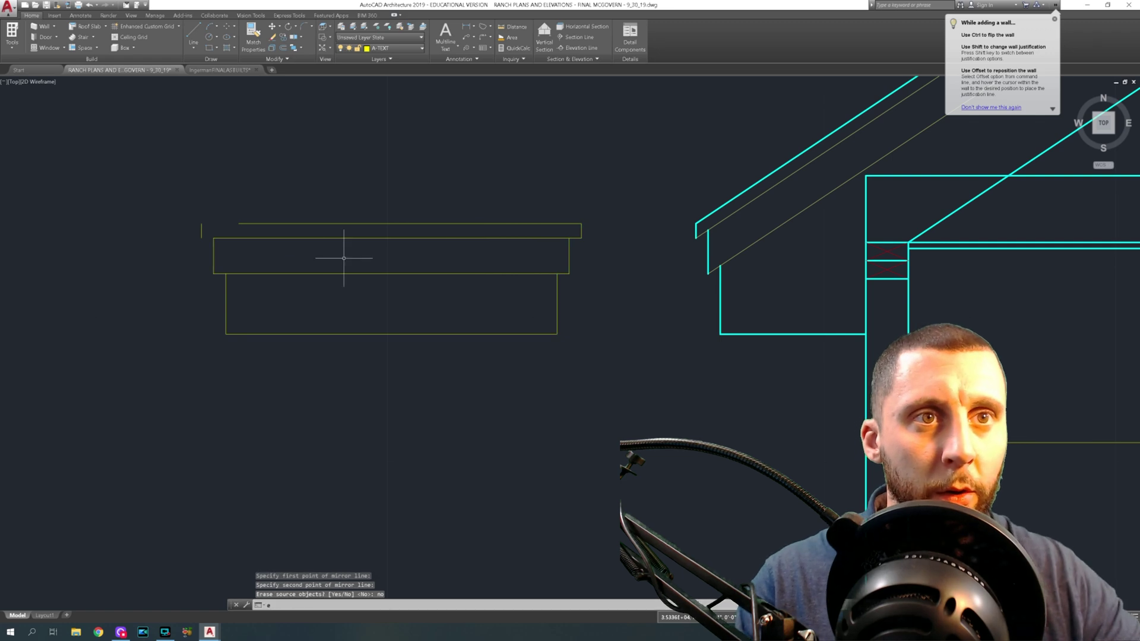
key(Return)
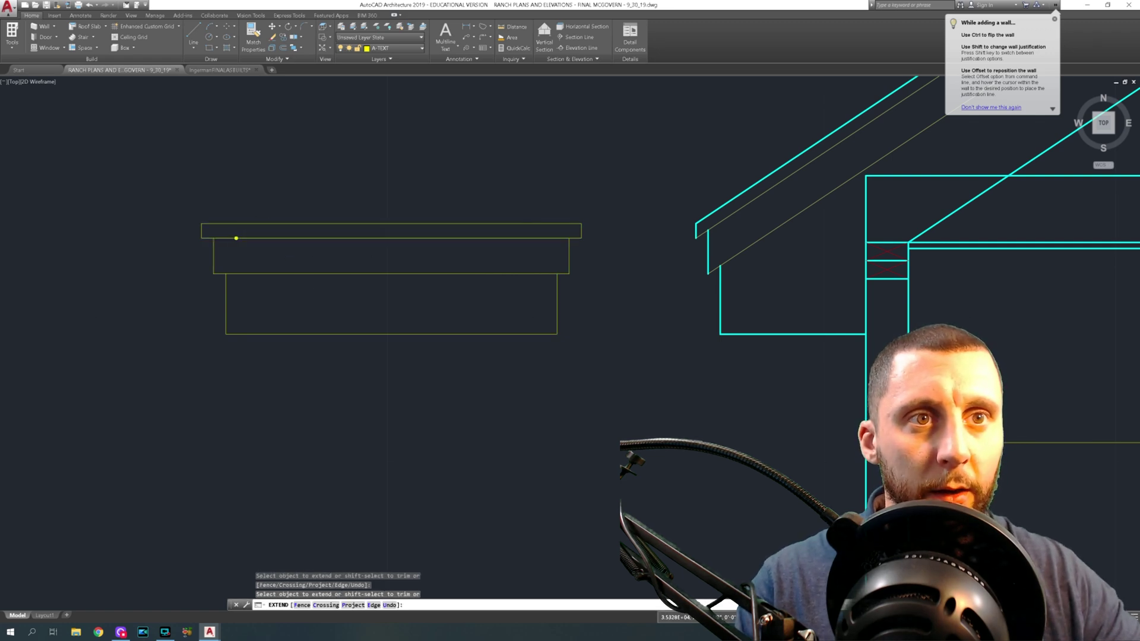
scroll(237, 239, up, 5)
key(Escape)
text(tr)
key(space)
key(space)
click(230, 238)
click(224, 255)
scroll(225, 262, down, 12)
key(Escape)
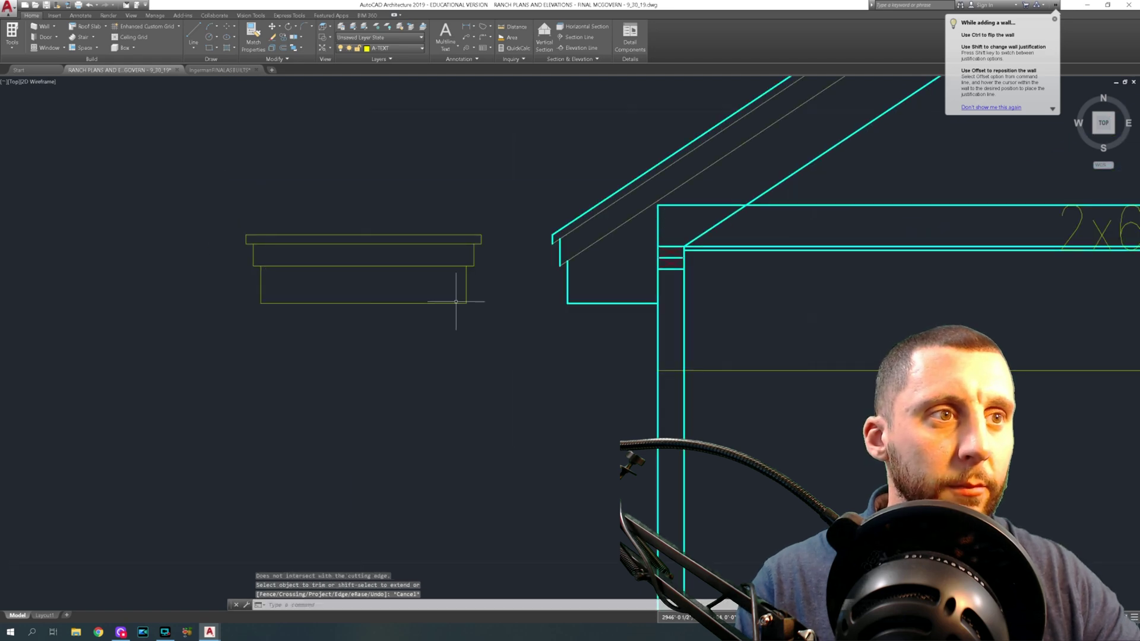
Step: Match the properties of the wall section's heavy cyan sloped line onto the profile's top and bottom lines
click(259, 40)
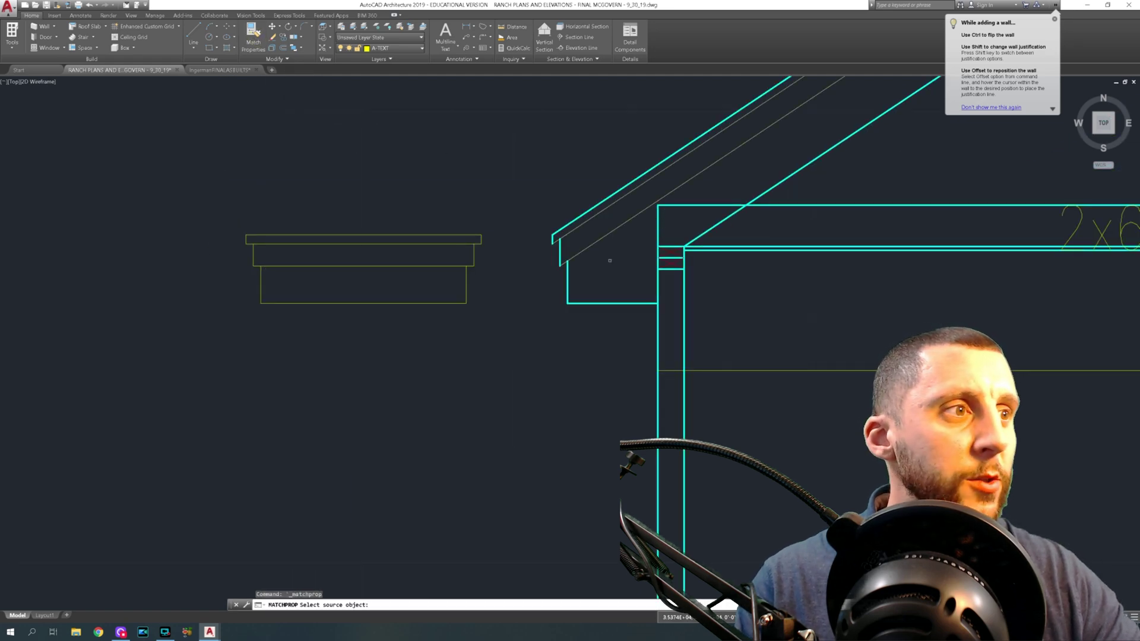
middle_drag(819, 275, 766, 310)
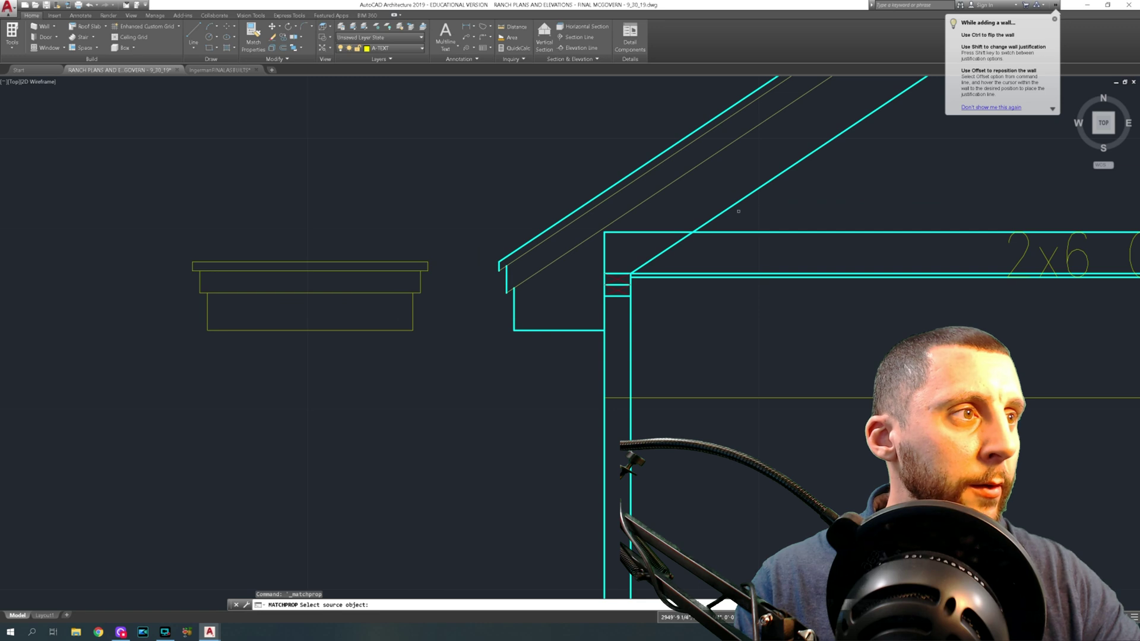
click(733, 206)
click(401, 262)
click(377, 328)
key(Escape)
Step: Match the cyan roof line's properties onto the vertical end lines on both sides of the eave profile
middle_drag(481, 312, 475, 308)
key(Return)
click(524, 240)
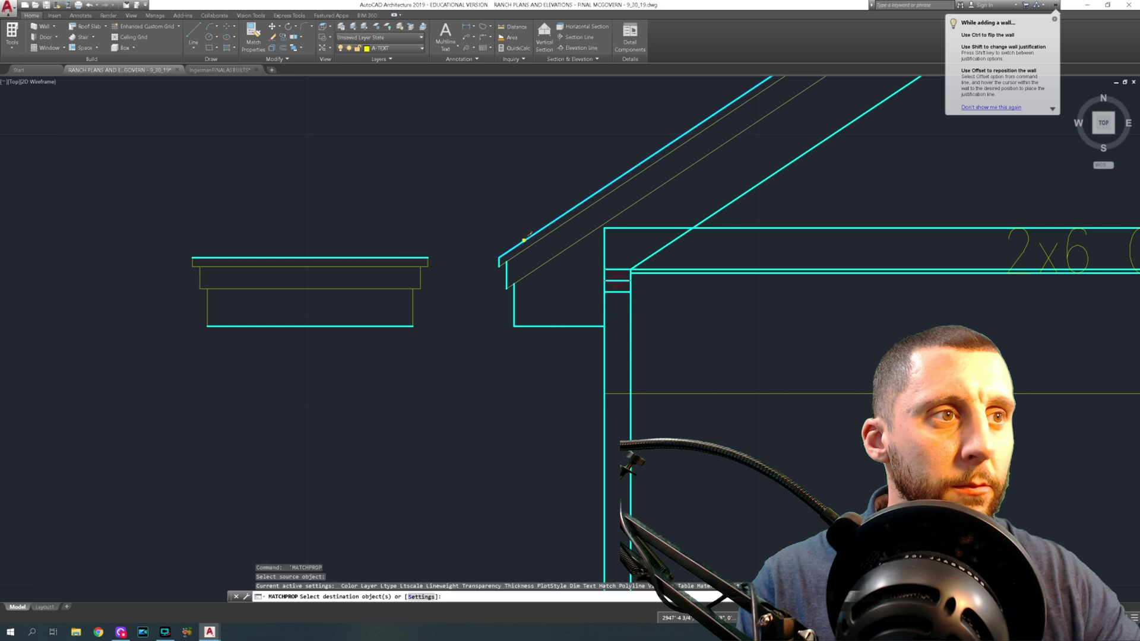
click(414, 310)
click(420, 274)
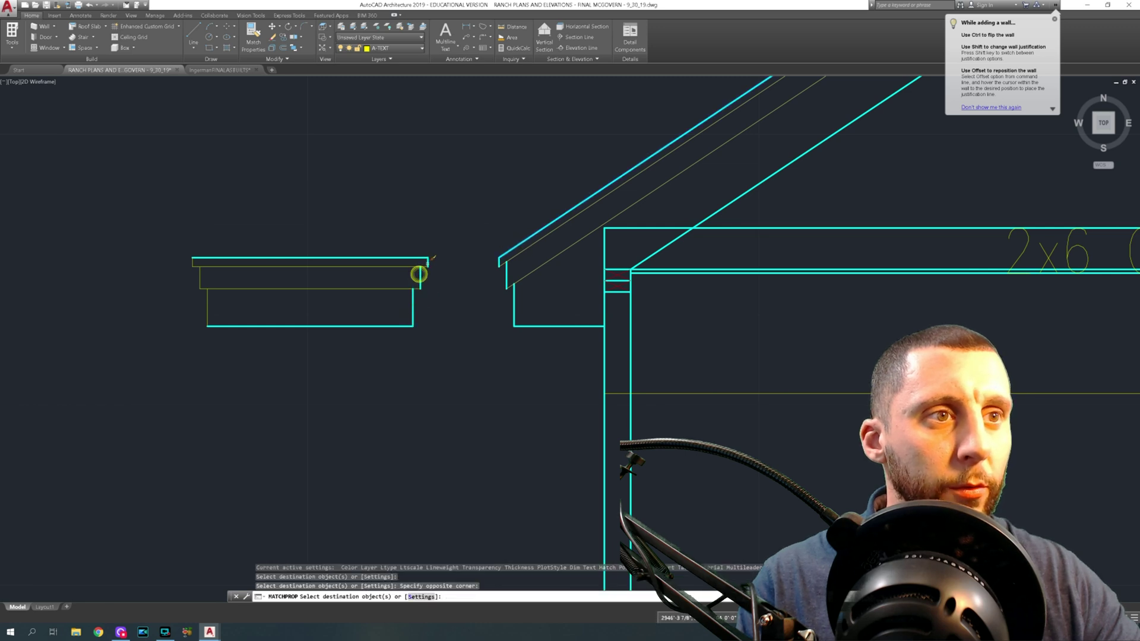
click(206, 275)
key(Return)
Step: Match the properties of the thin sloped line beneath the roof edge onto the eave profile's two inner horizontal lines
key(Return)
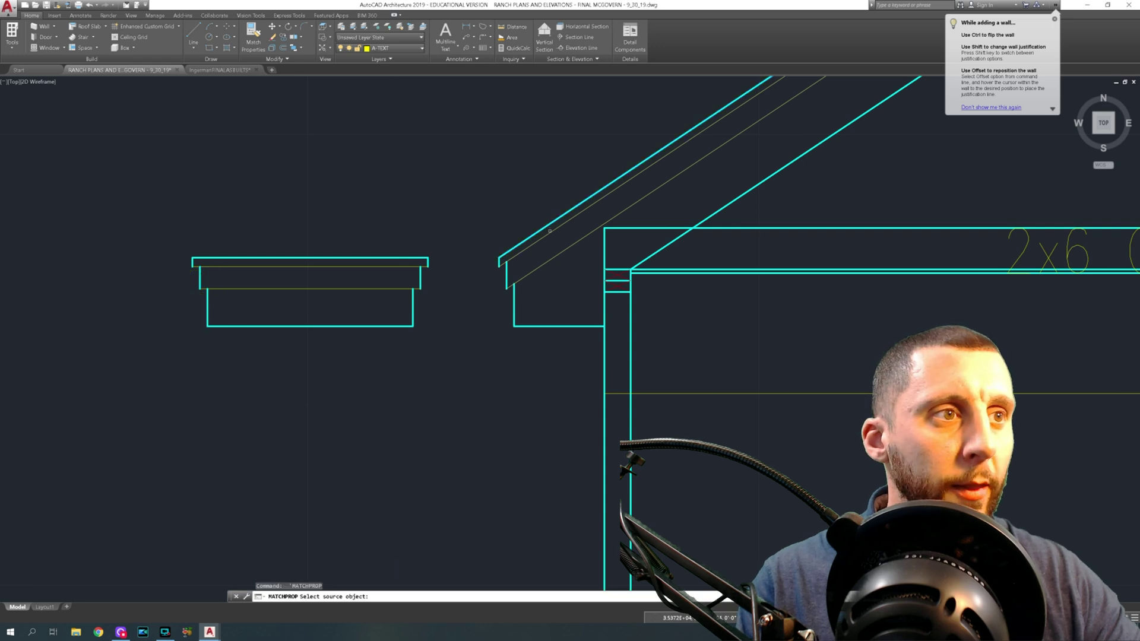
click(549, 232)
click(380, 289)
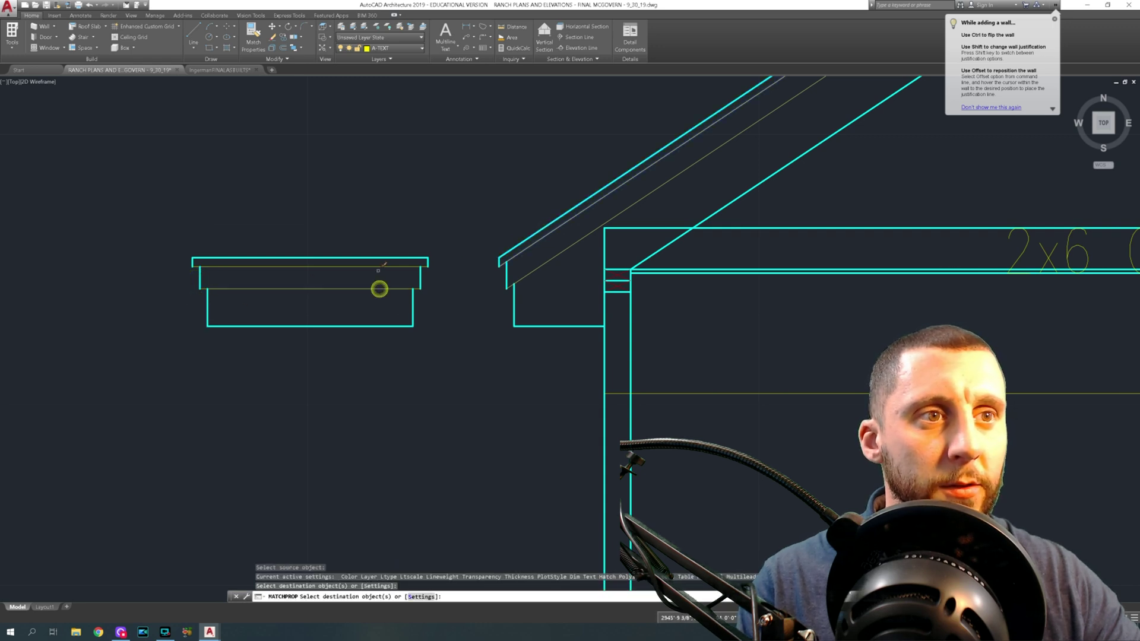
click(378, 266)
key(Escape)
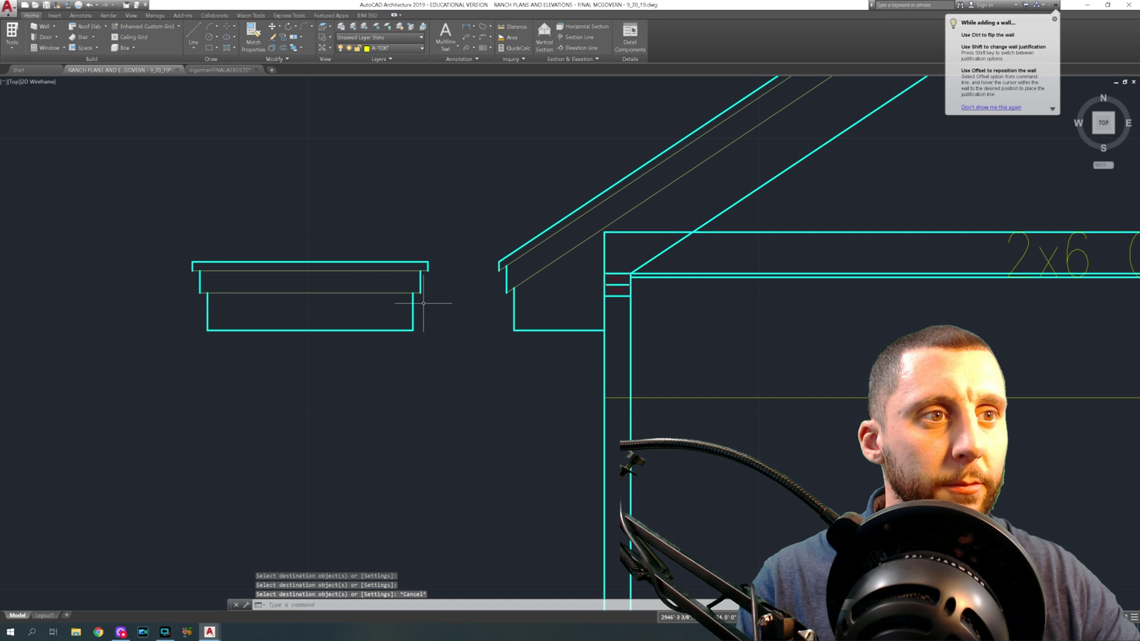
Step: Copy the whole eave profile horizontally into the Quick Line References column, above the 6'8 height line
scroll(423, 303, down, 8)
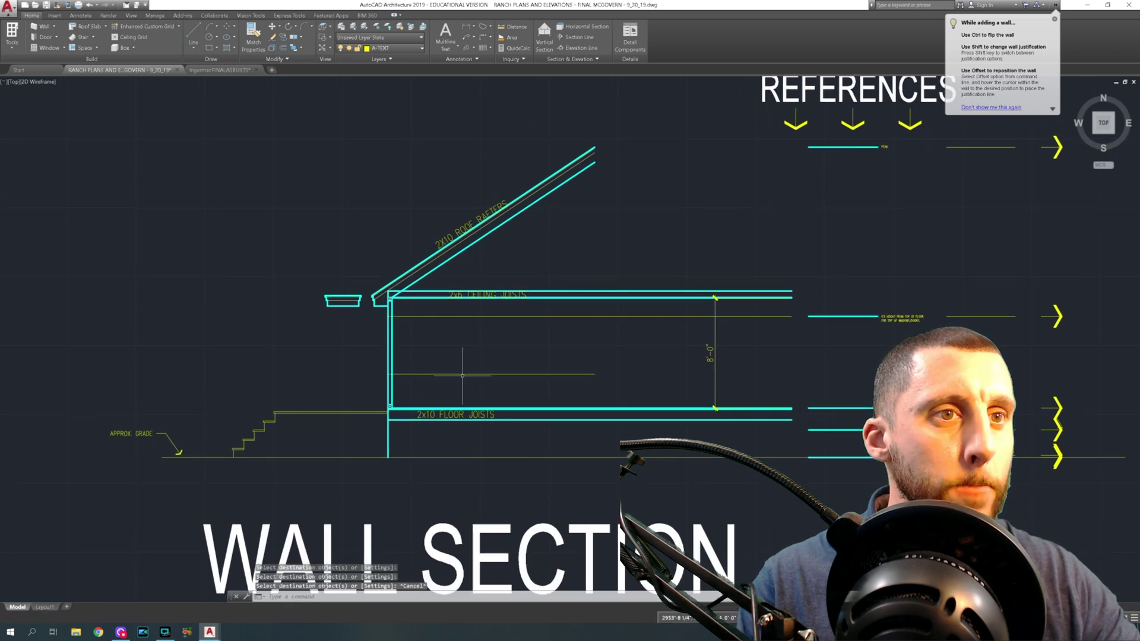
scroll(335, 301, up, 5)
click(285, 274)
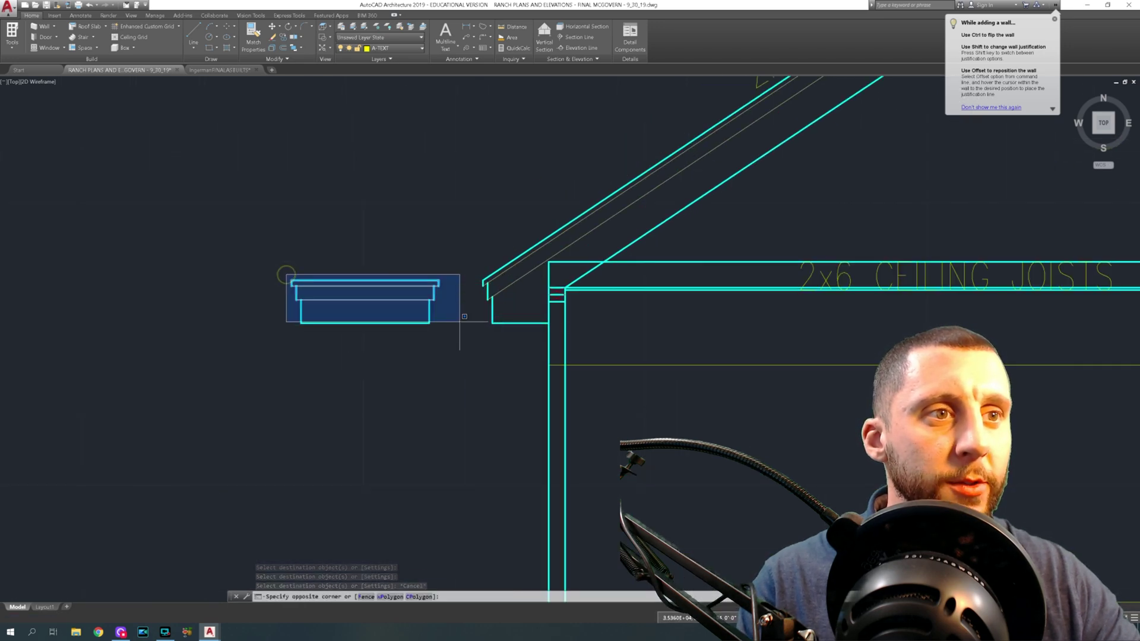
click(460, 321)
click(275, 265)
click(471, 326)
text(copy)
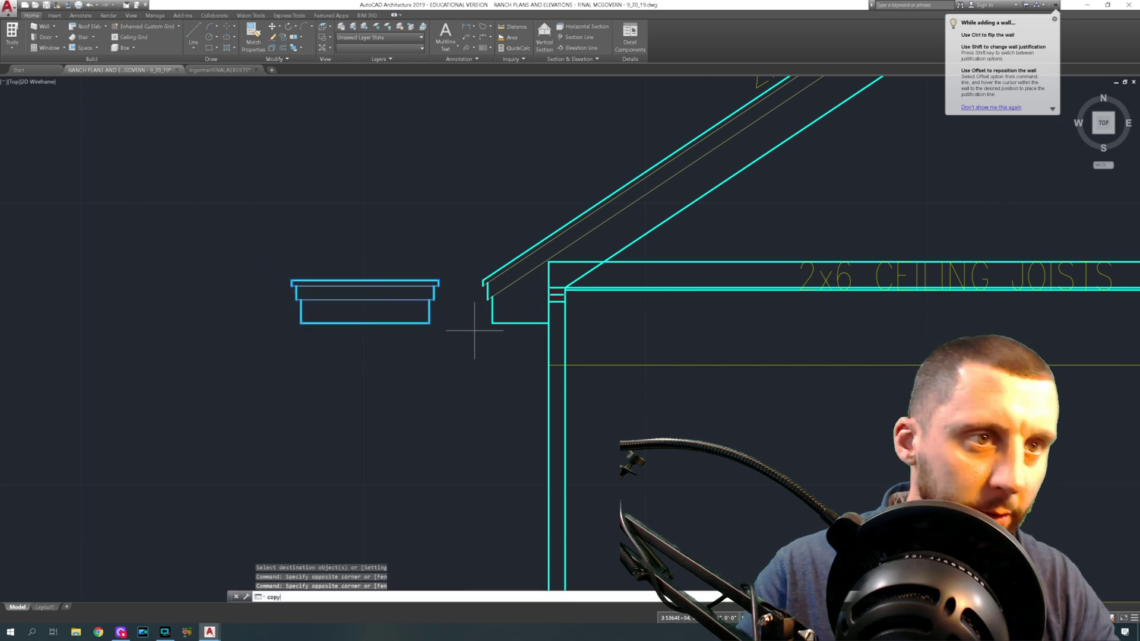
key(Return)
click(408, 333)
scroll(419, 336, down, 6)
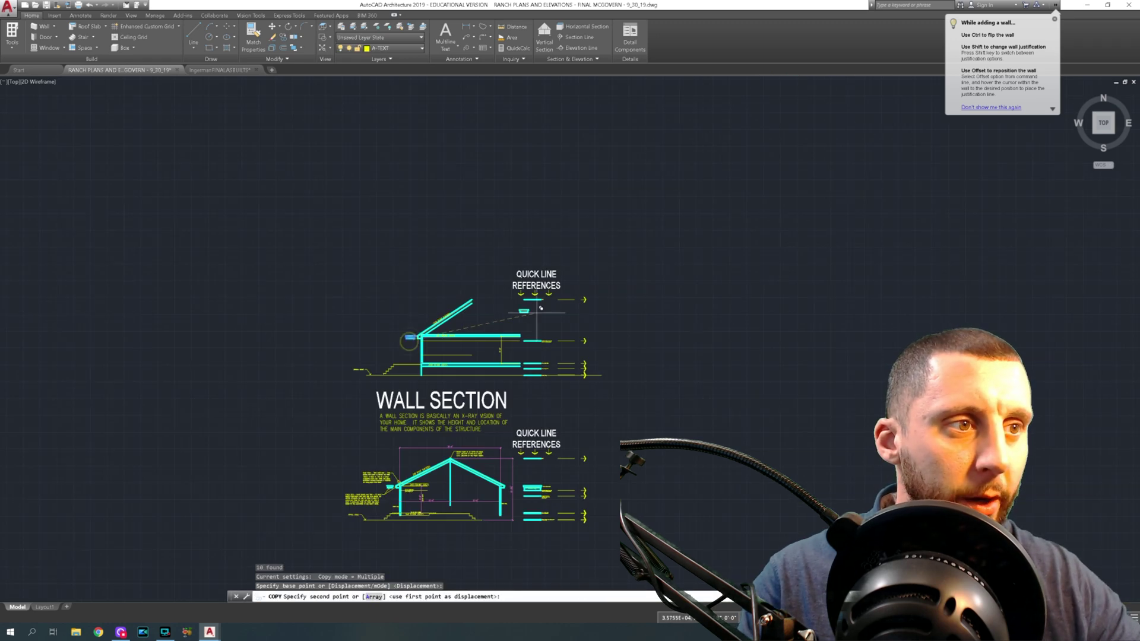
scroll(542, 338, up, 6)
click(509, 352)
key(Escape)
Step: Copy the TRIM AND FASCIA BOARD label and the EXTERIOR WALLS marker from the sample quick line references to the clipboard
scroll(505, 344, down, 4)
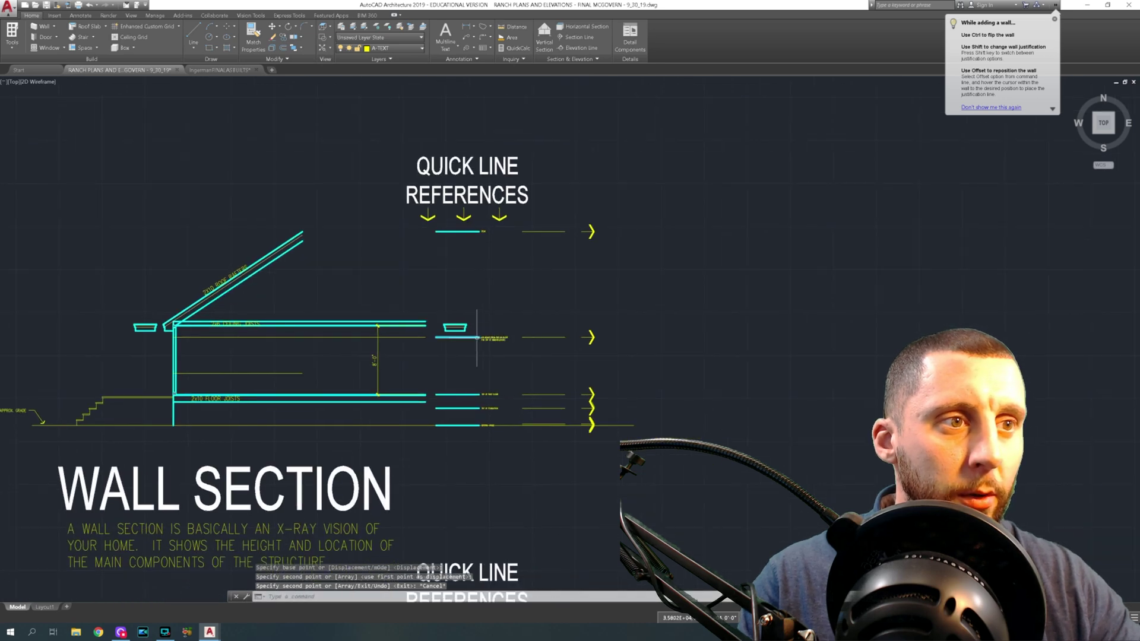
scroll(477, 337, up, 4)
scroll(622, 395, down, 15)
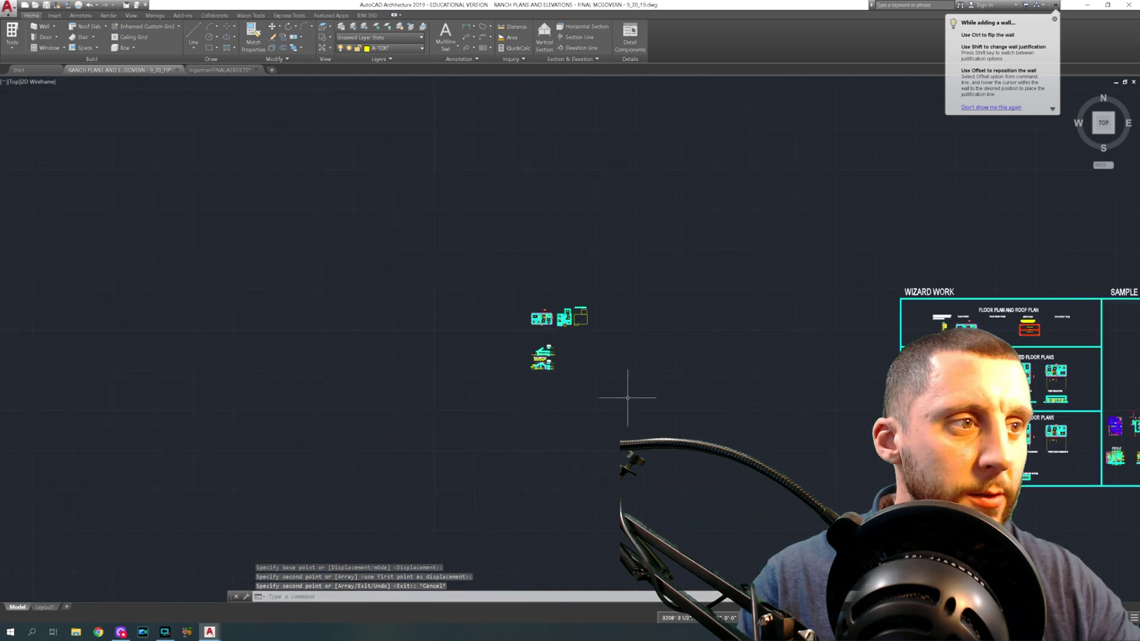
middle_drag(622, 395, 425, 318)
scroll(639, 360, up, 12)
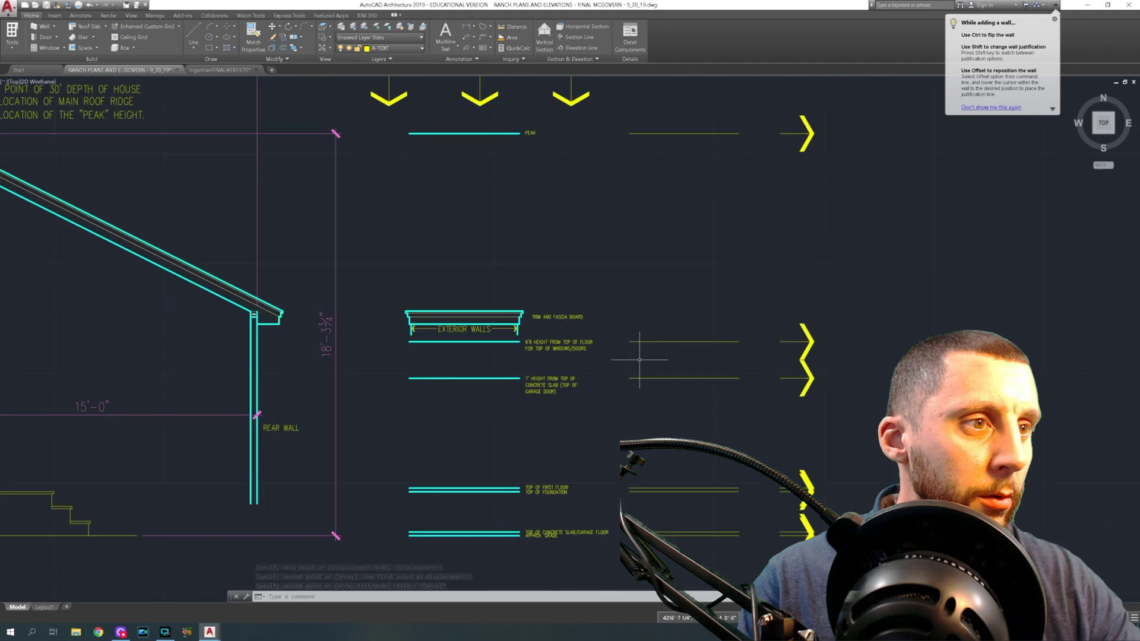
scroll(640, 360, up, 2)
click(530, 311)
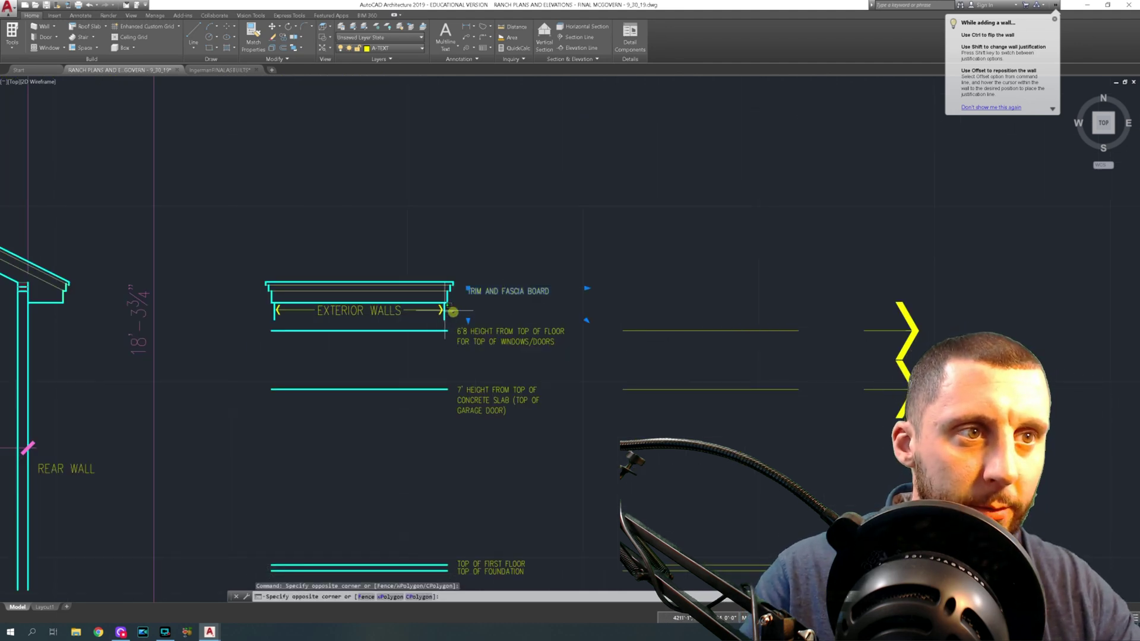
click(261, 309)
key(ctrl+c)
Step: Paste the copied labels and marker just below the eave profile in the ranch wall section's quick line references
key(ctrl+v)
scroll(416, 329, down, 10)
scroll(659, 356, down, 8)
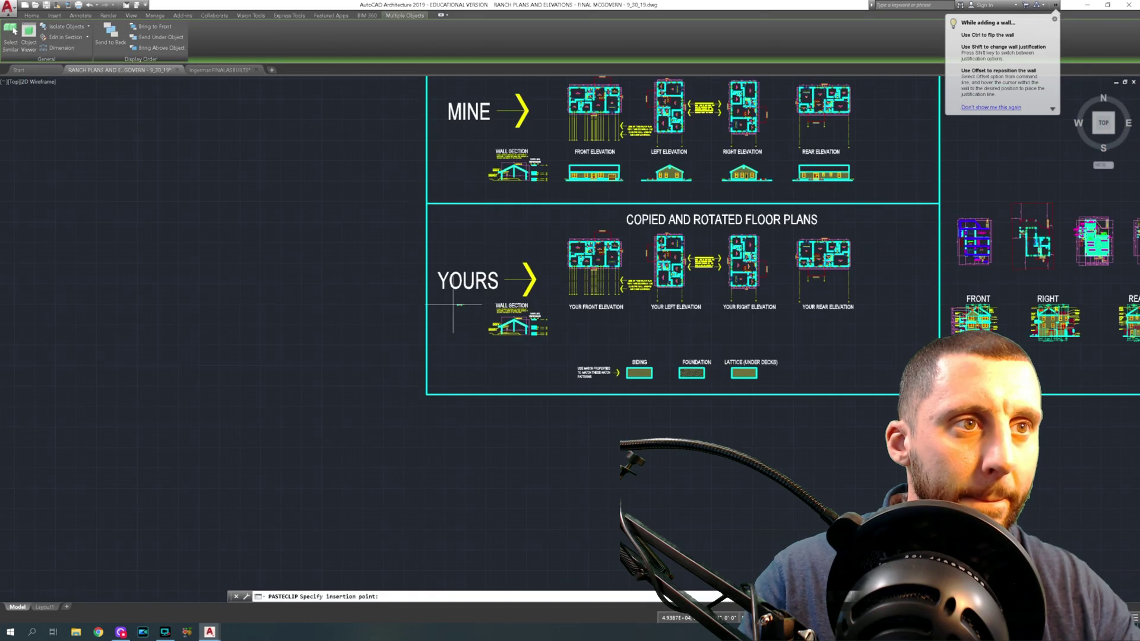
middle_drag(677, 350, 819, 384)
scroll(421, 272, up, 10)
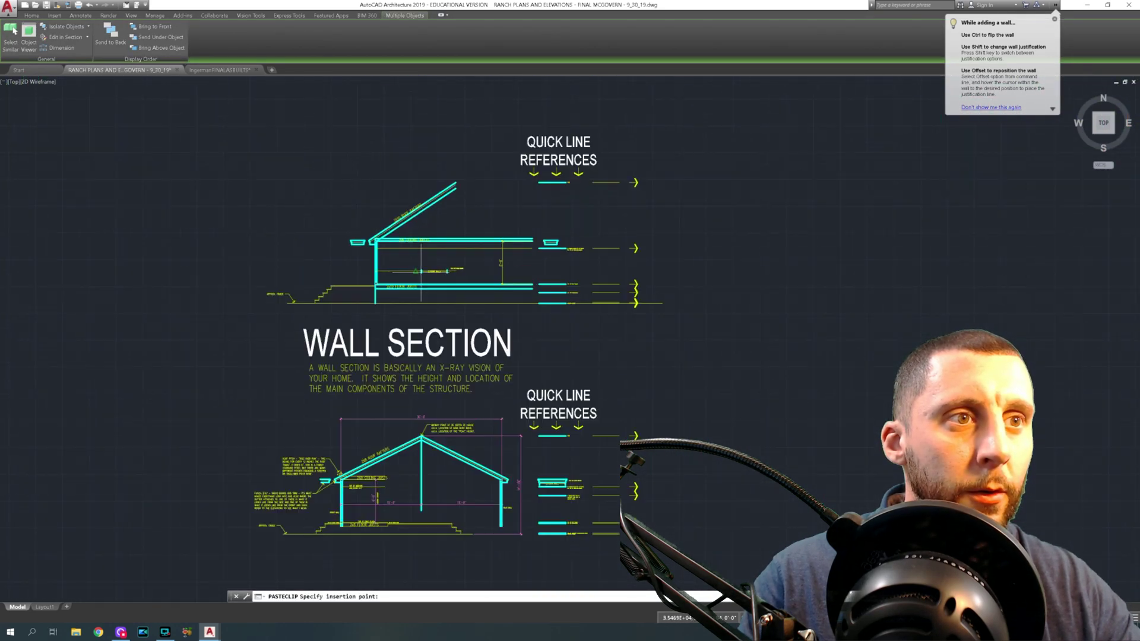
scroll(673, 221, up, 6)
middle_drag(673, 221, 489, 267)
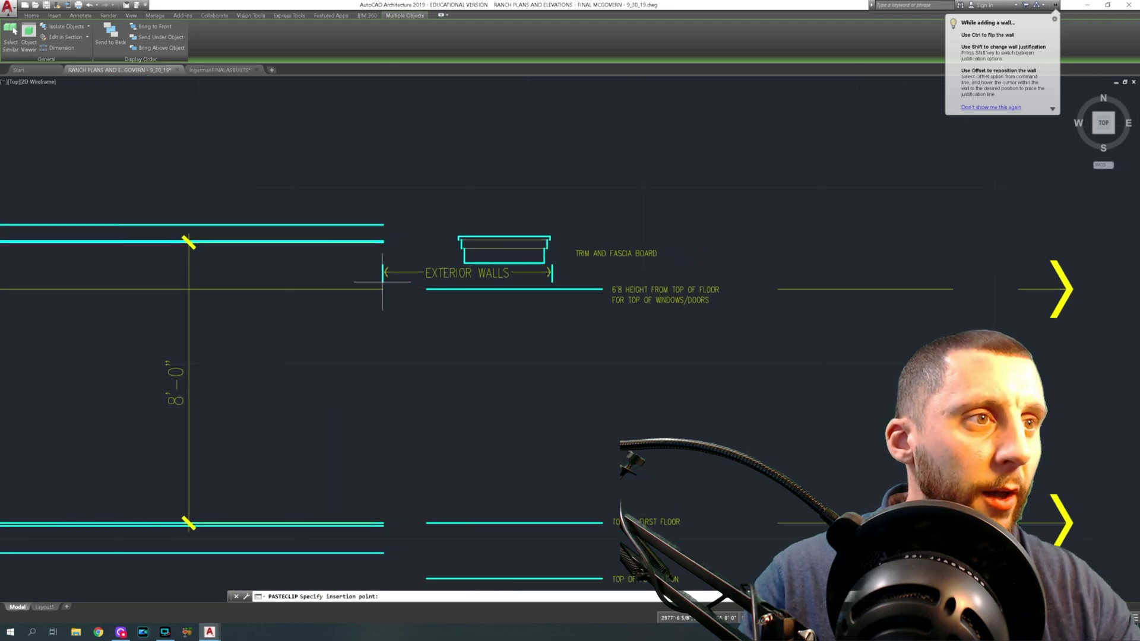
click(377, 280)
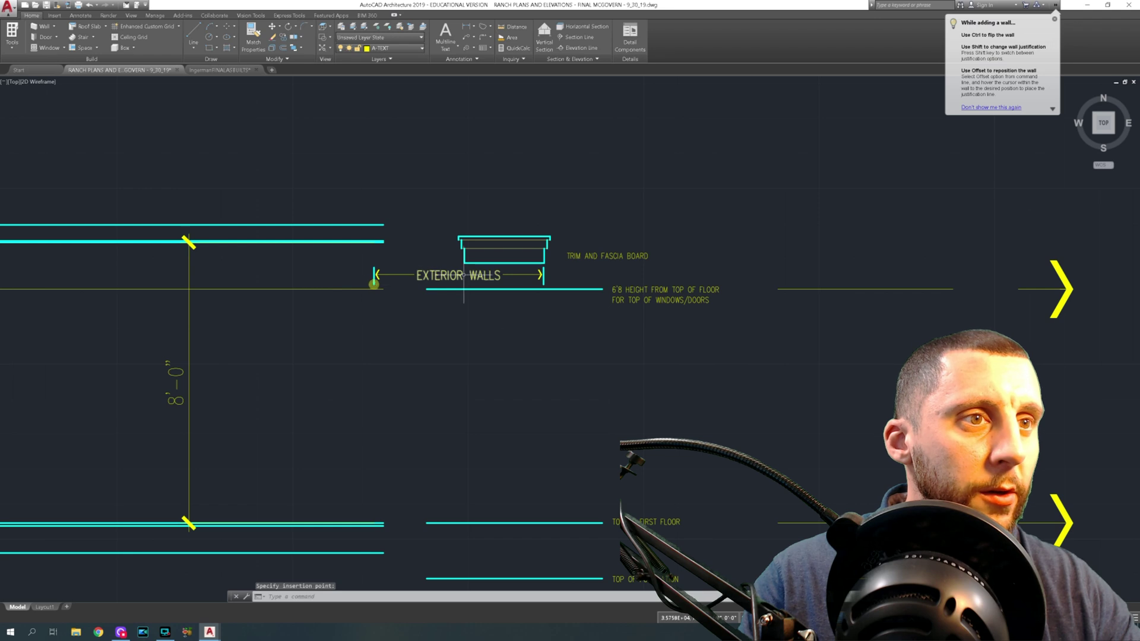
Step: Move the EXTERIOR WALLS text, right arrow, its leader and wall line so the wall line starts at the profile's lower right corner
scroll(475, 269, up, 5)
click(713, 258)
click(547, 294)
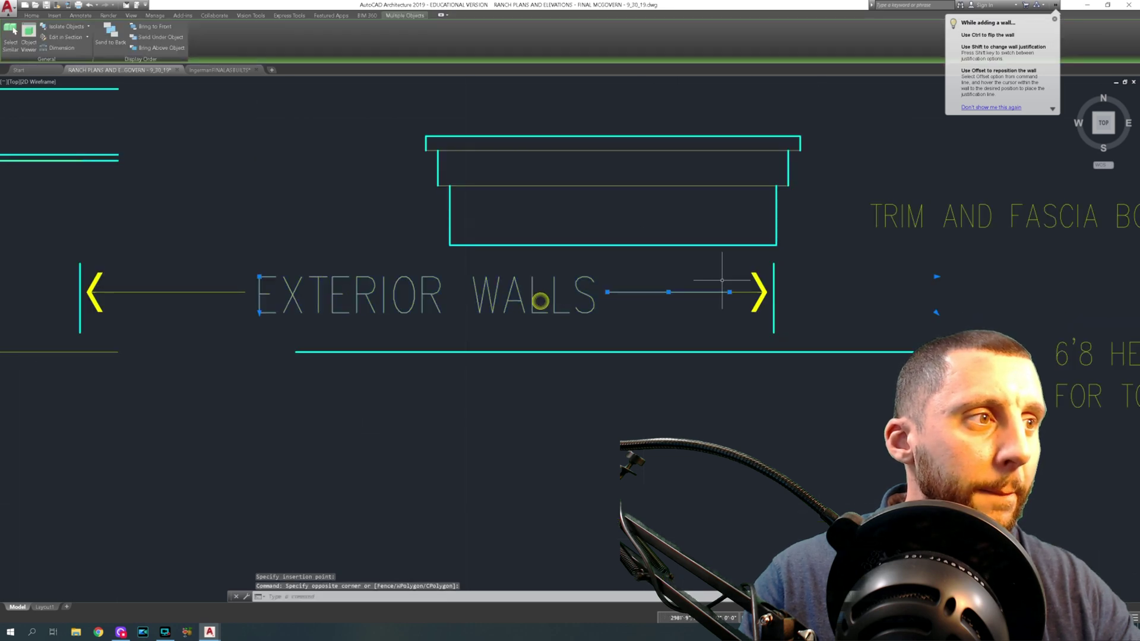
click(744, 288)
click(778, 274)
click(764, 284)
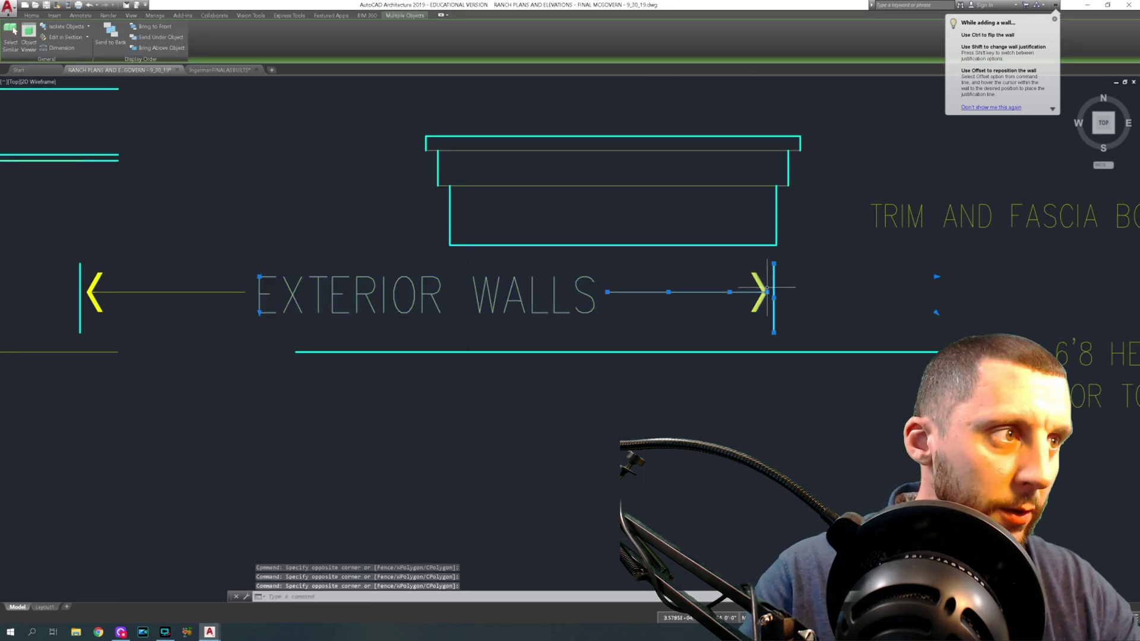
text(m)
key(Return)
click(774, 263)
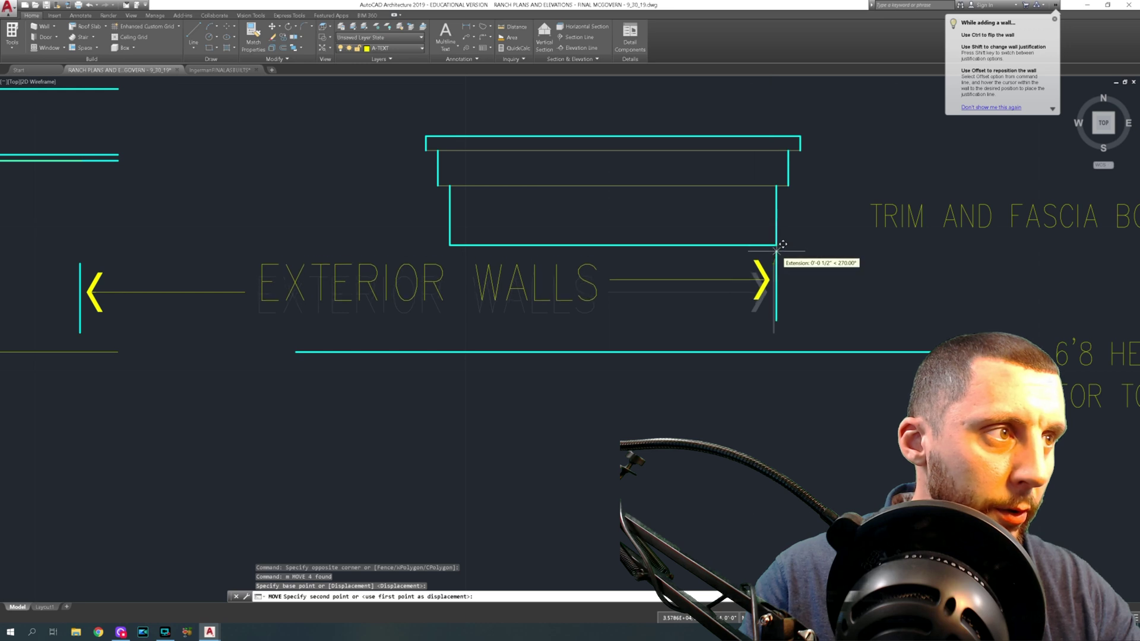
click(777, 246)
Step: Delete the long leader lines on both sides of the EXTERIOR WALLS text, keeping the arrowheads
scroll(741, 290, down, 2)
middle_drag(476, 290, 551, 278)
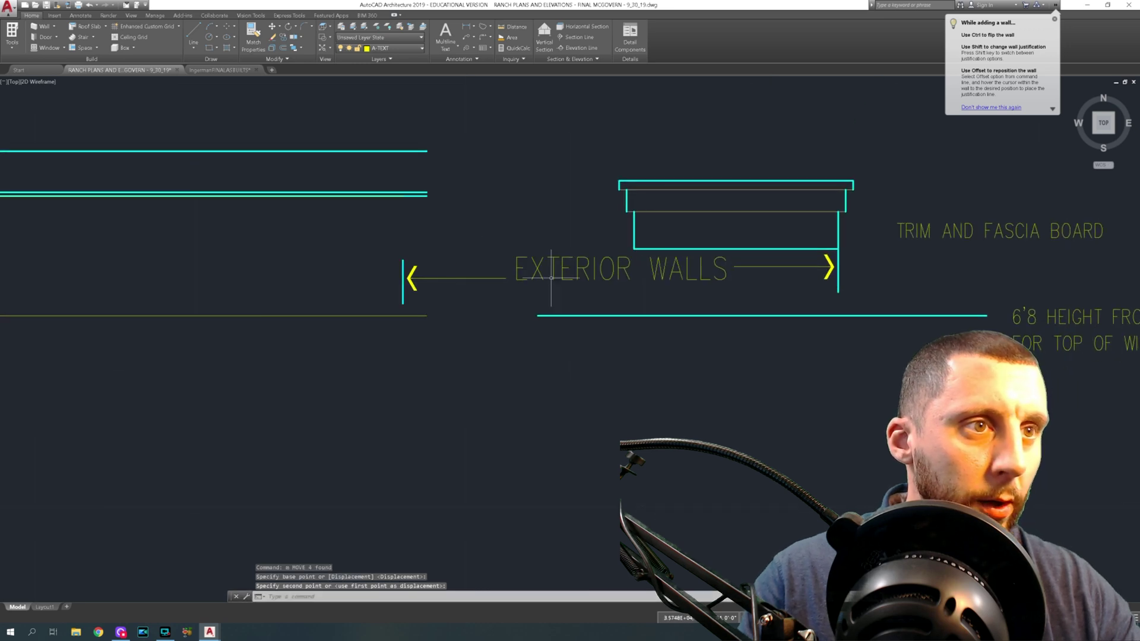
click(573, 286)
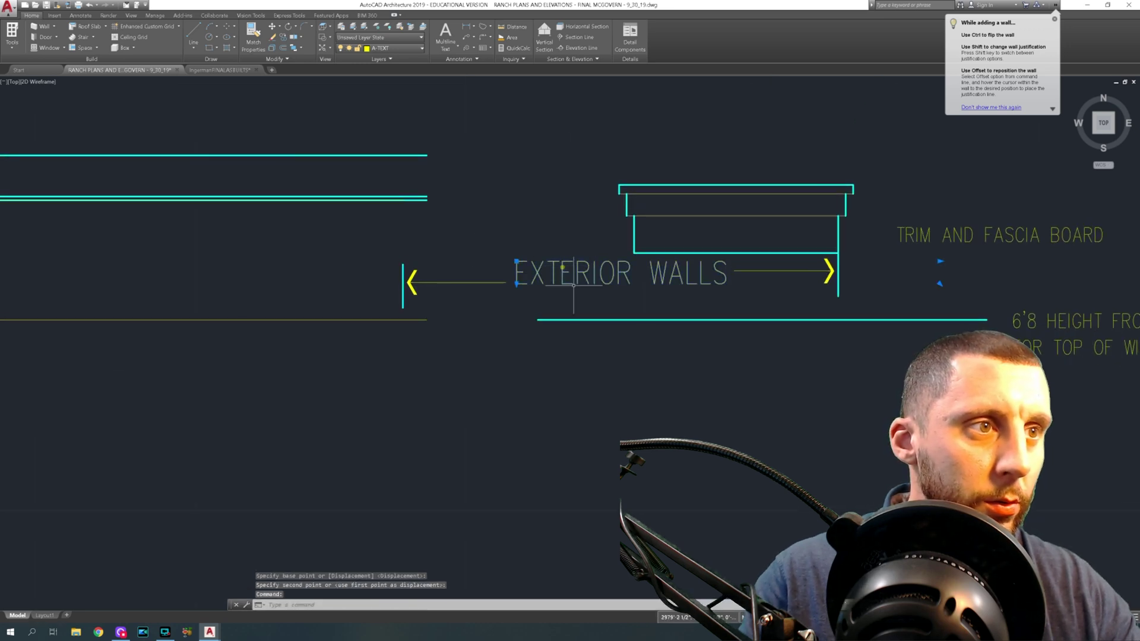
key(Escape)
click(768, 260)
click(761, 281)
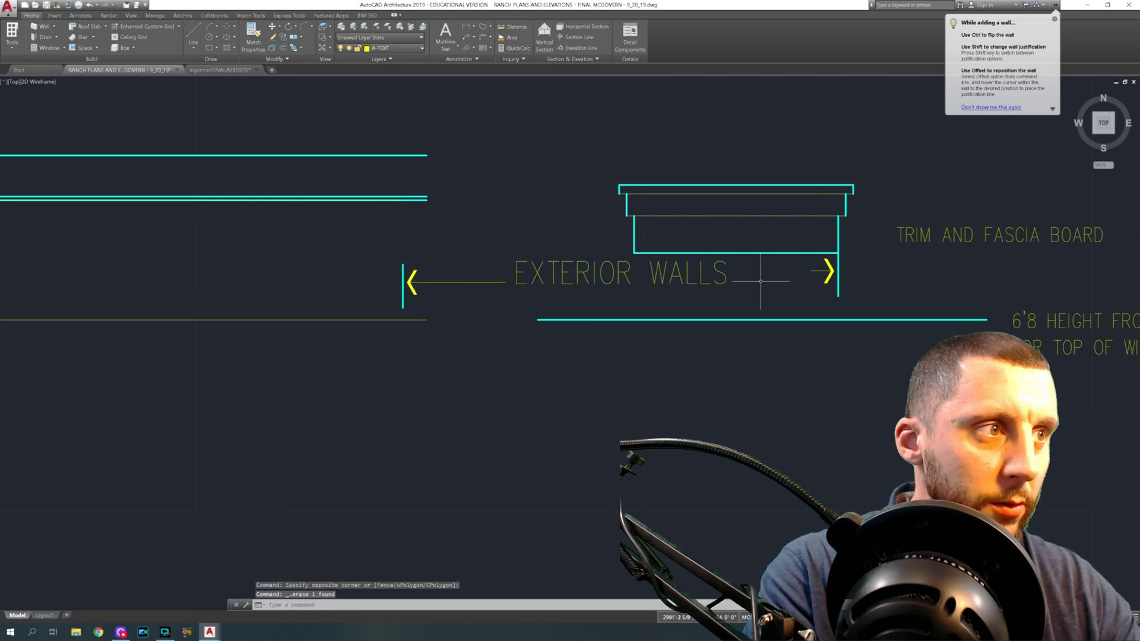
key(Delete)
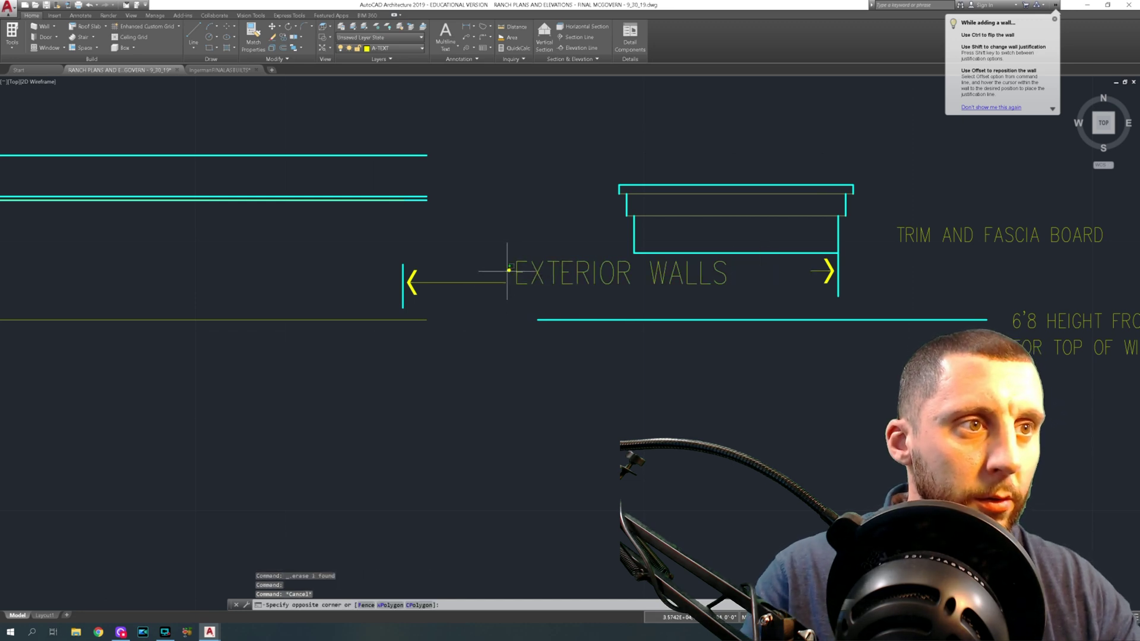
Step: Move the left arrow and its wall line horizontally to the right, close to the EXTERIOR WALLS text
click(472, 274)
click(412, 294)
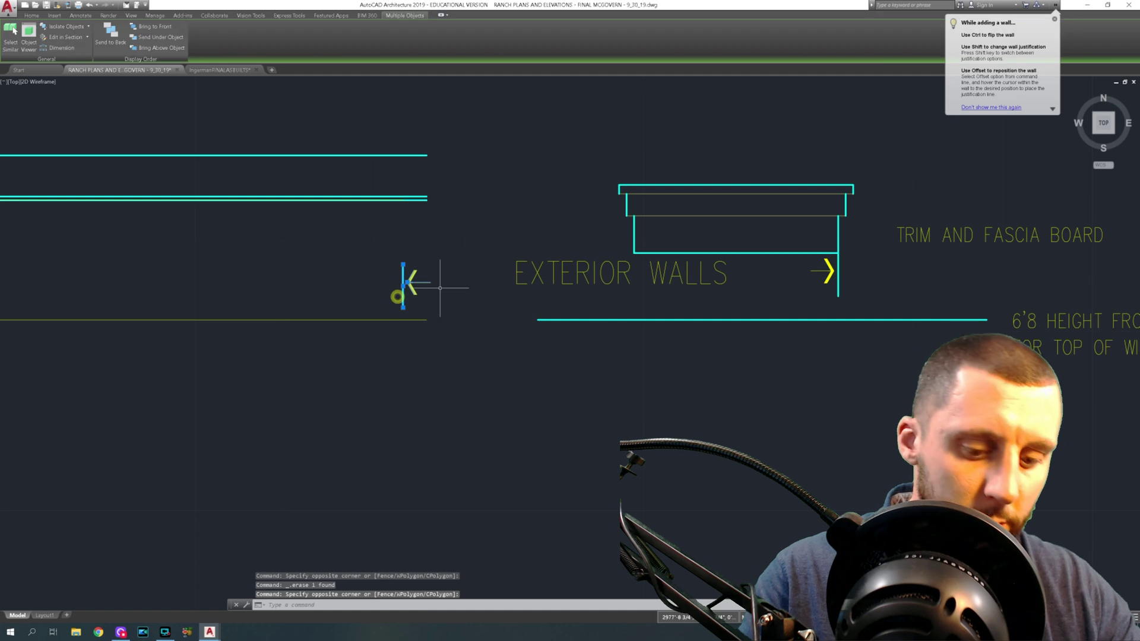
text(m)
key(Return)
click(250, 265)
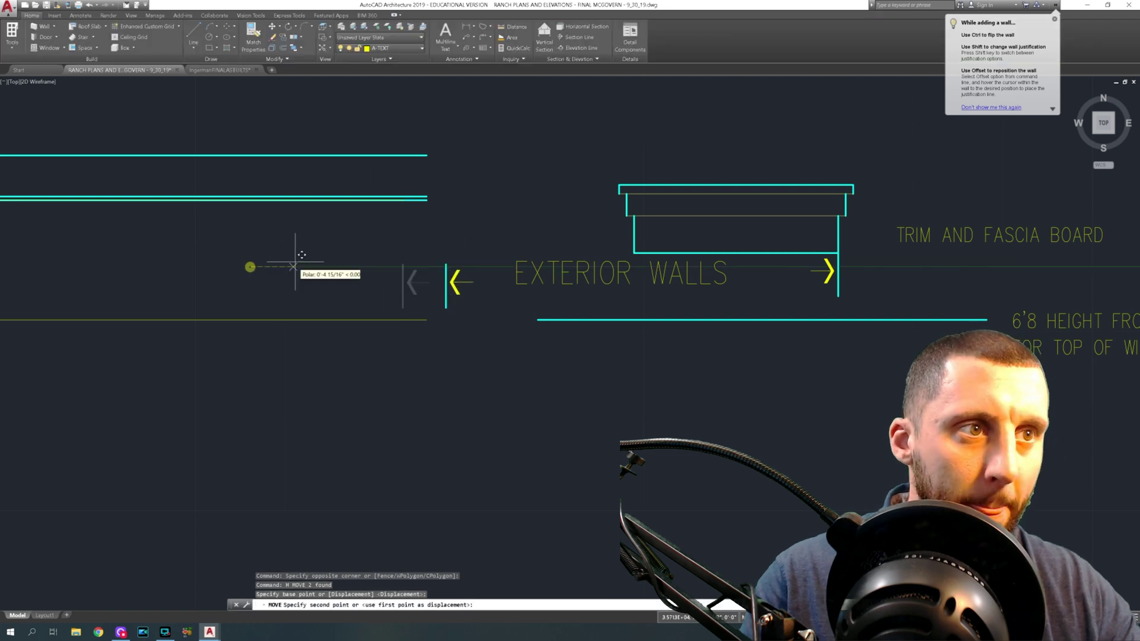
click(327, 265)
Step: Try to narrow the EXTERIOR WALLS text frame, and undo the change
click(701, 279)
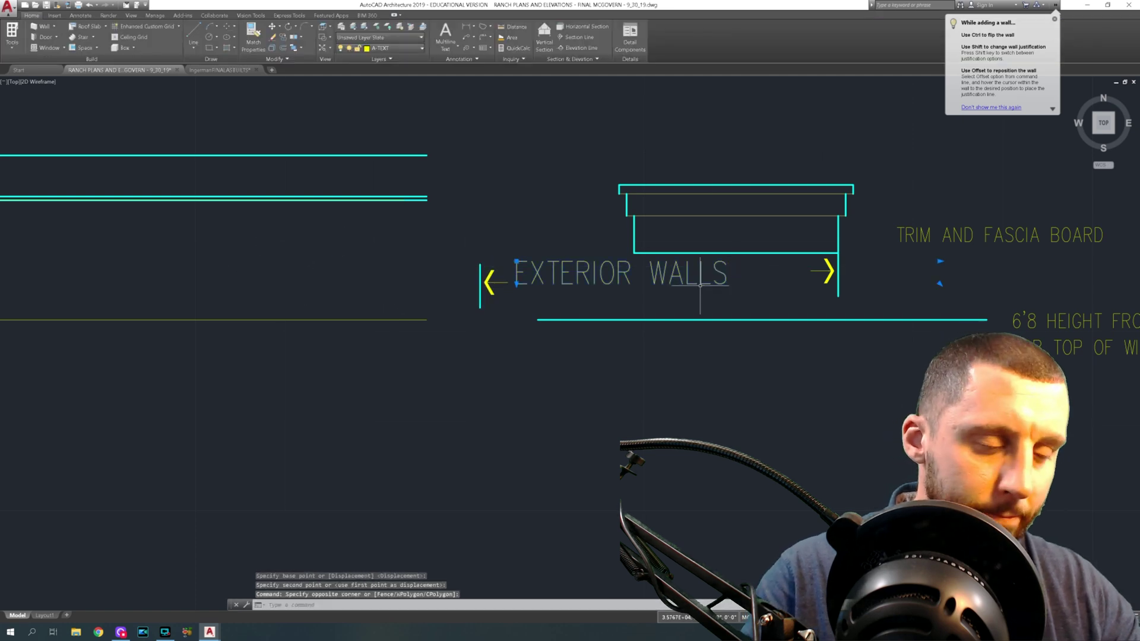
click(939, 284)
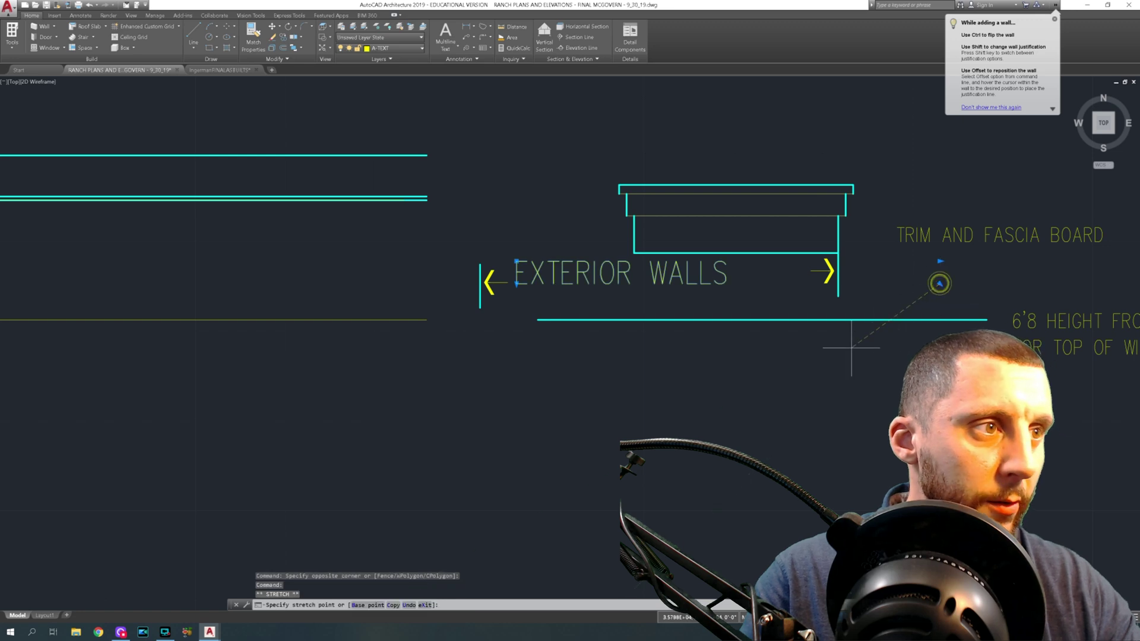
click(714, 378)
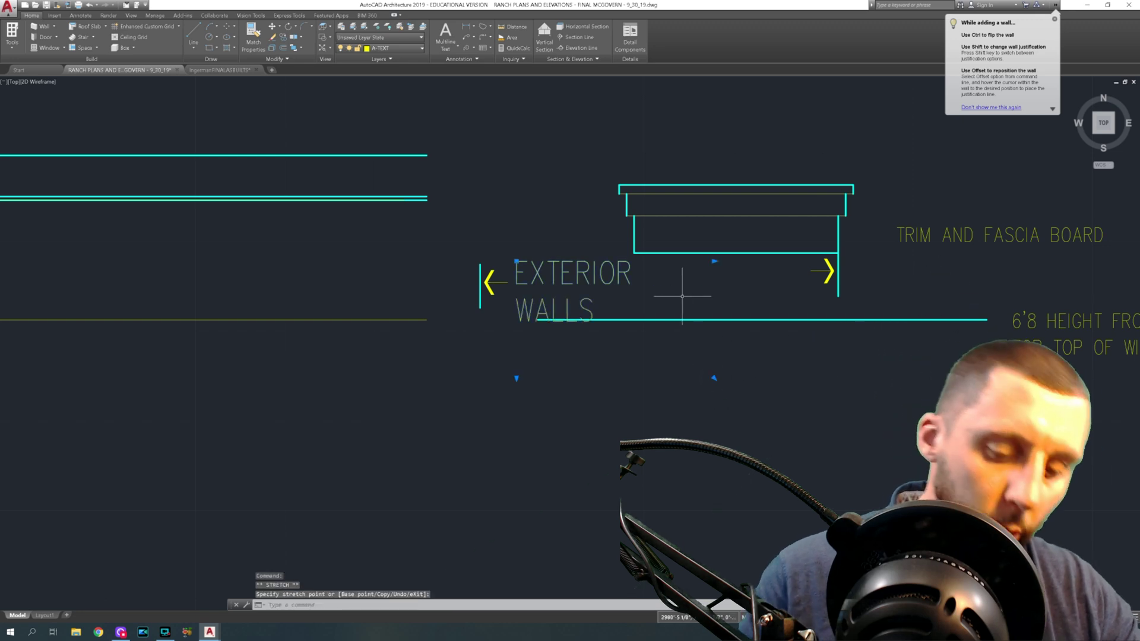
key(ctrl+z)
key(Escape)
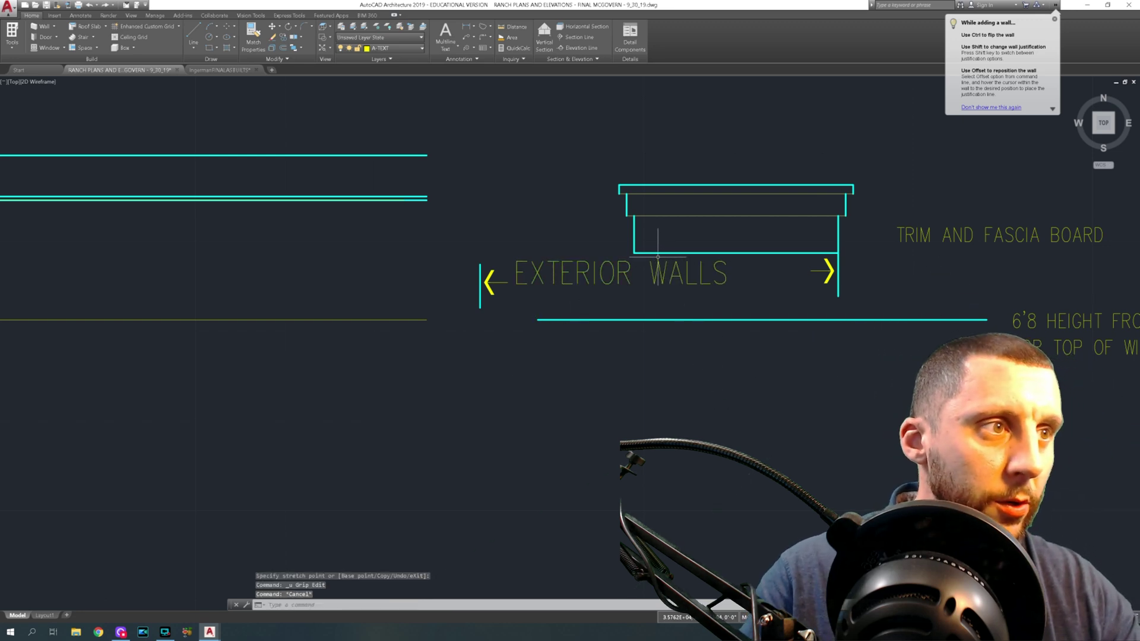
Step: Stretch the left end of the copied eave profile horizontally to the left, nearly up to the left wall line
click(658, 257)
click(601, 172)
key(Return)
click(677, 130)
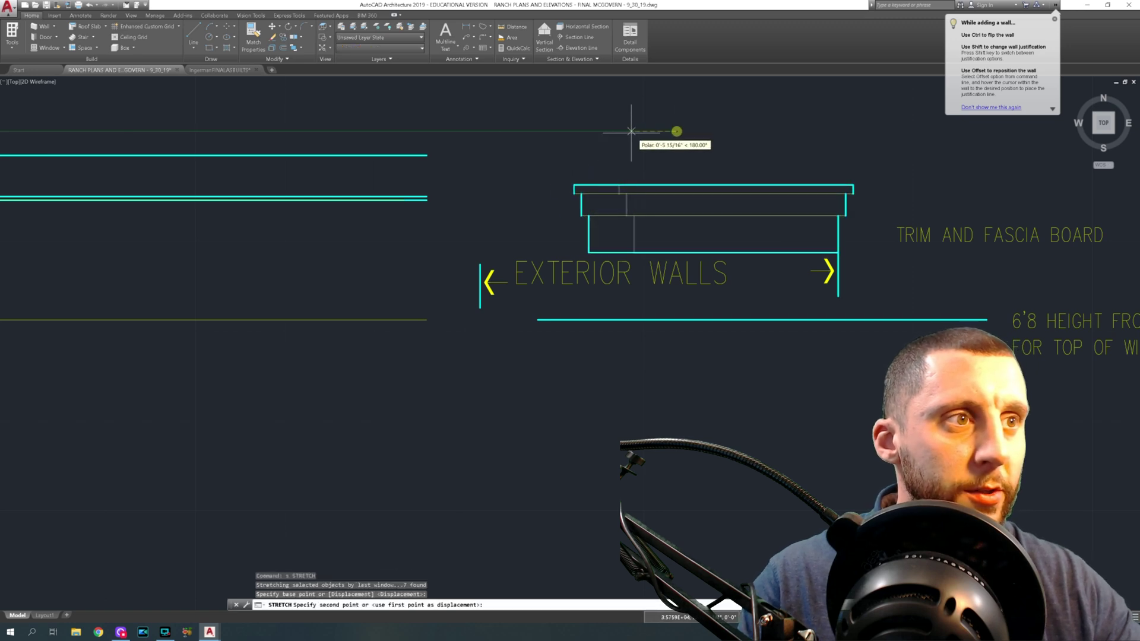
click(545, 127)
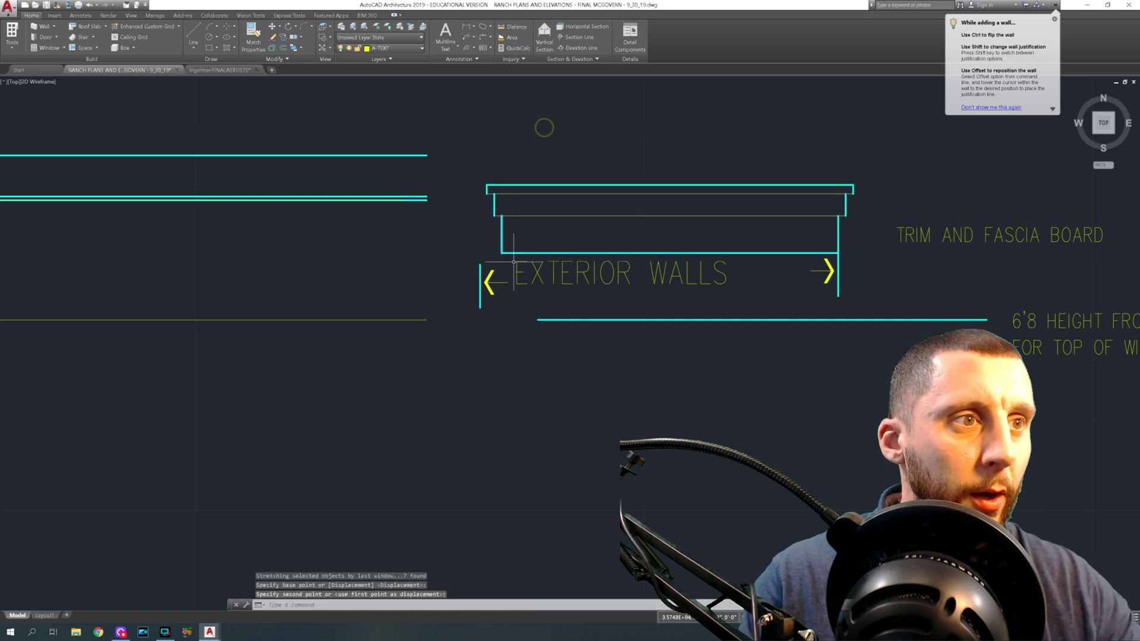
Step: Move the EXTERIOR WALLS text horizontally to the right, centering it roughly beneath the widened profile
click(537, 264)
text(m)
key(Return)
click(510, 407)
click(573, 408)
Step: Move the left arrow and wall line so the line's top end meets the profile's lower left corner
click(519, 271)
click(455, 301)
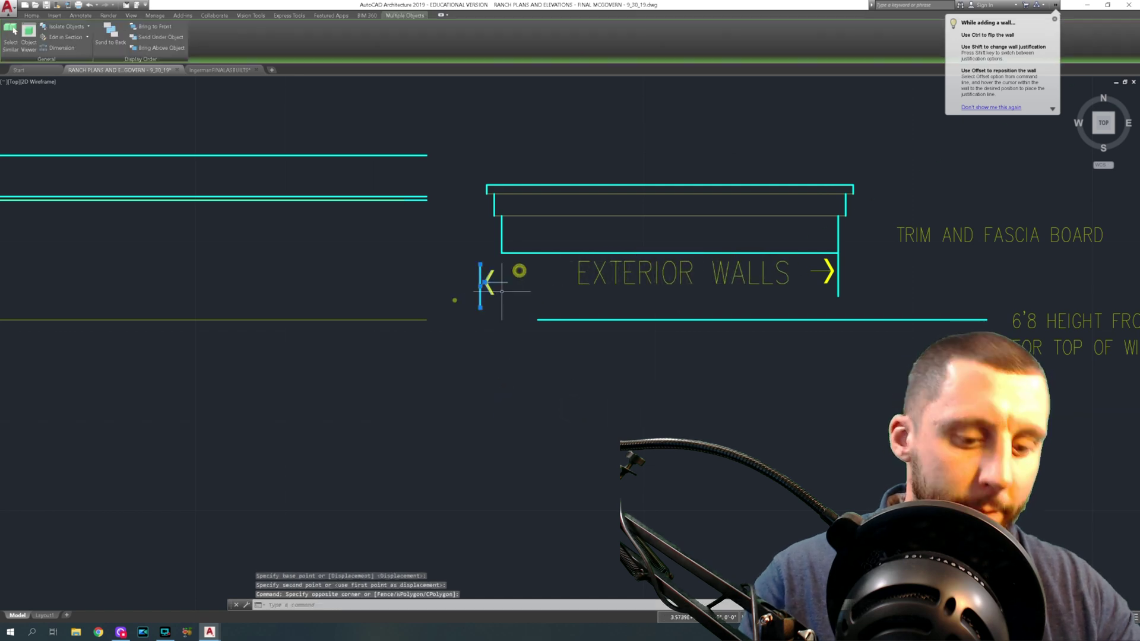
text(m)
key(Return)
click(480, 263)
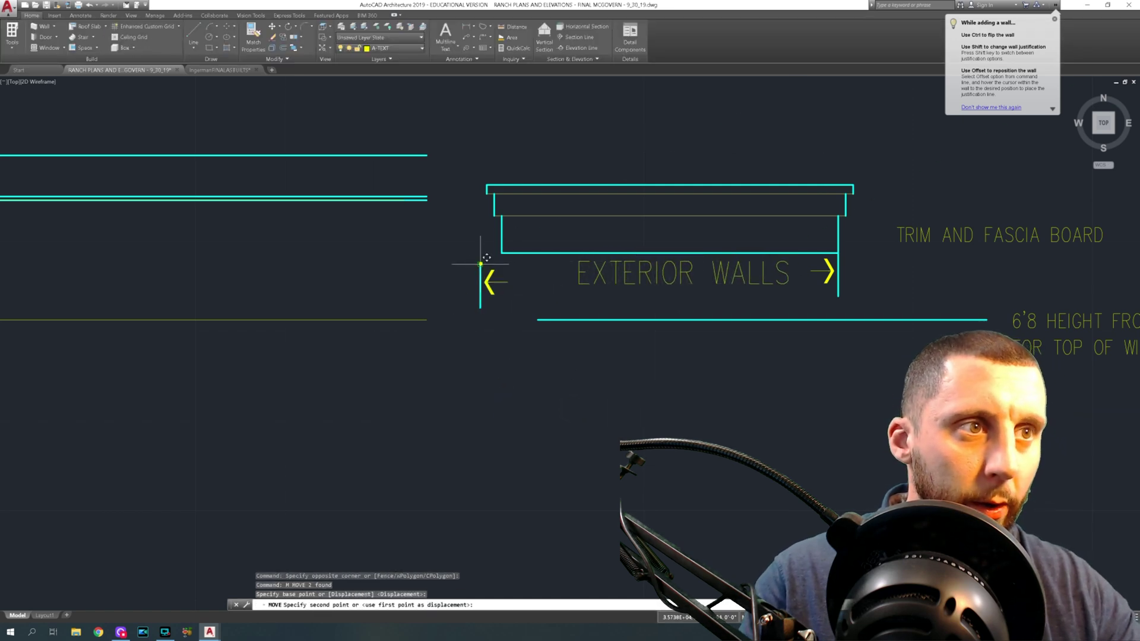
click(506, 248)
middle_drag(532, 263, 471, 298)
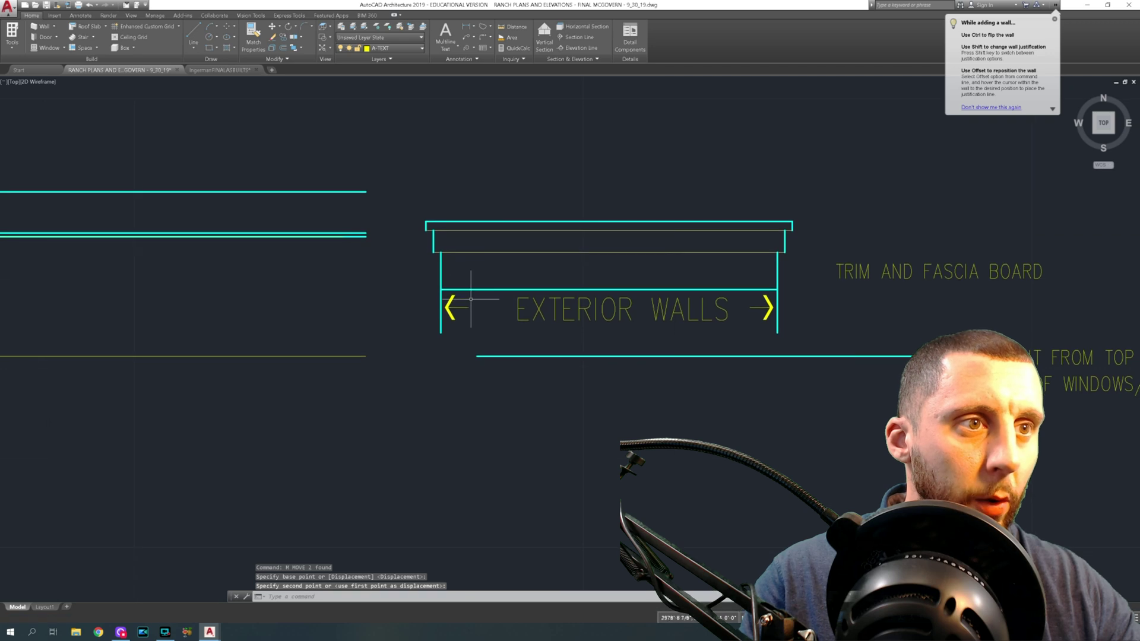
Step: Move the left arrow and wall line 1 inch inward from the profile's lower left corner
click(427, 318)
text(m)
key(Return)
click(406, 315)
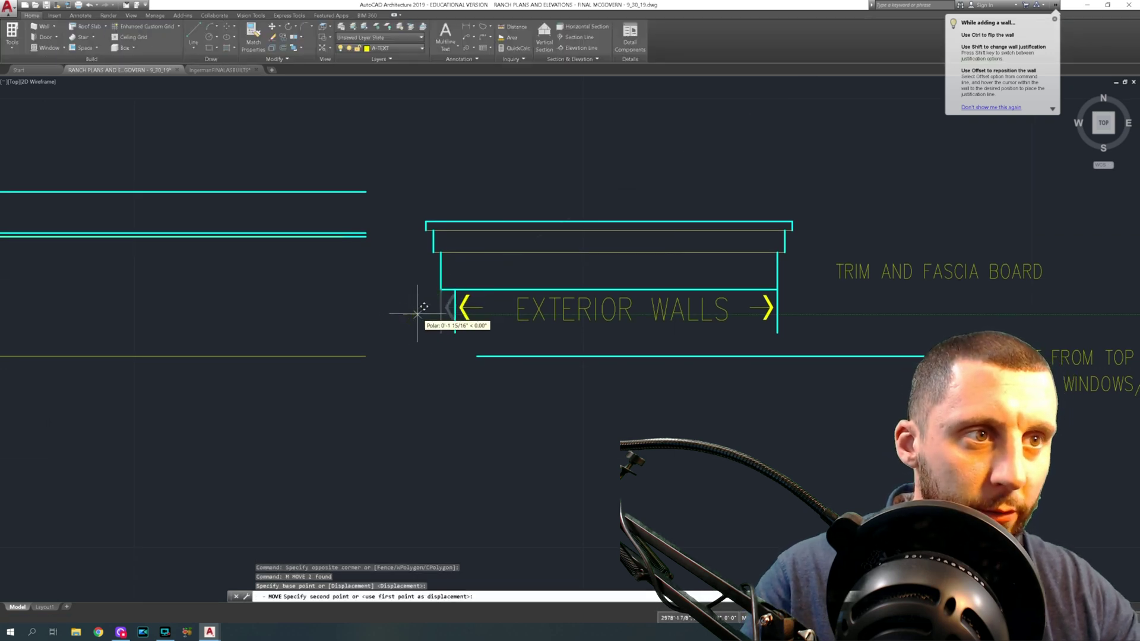
text(1)
key(Return)
Step: Move the right arrow and wall line 1 inch inward from the eave profile's lower right corner
click(756, 316)
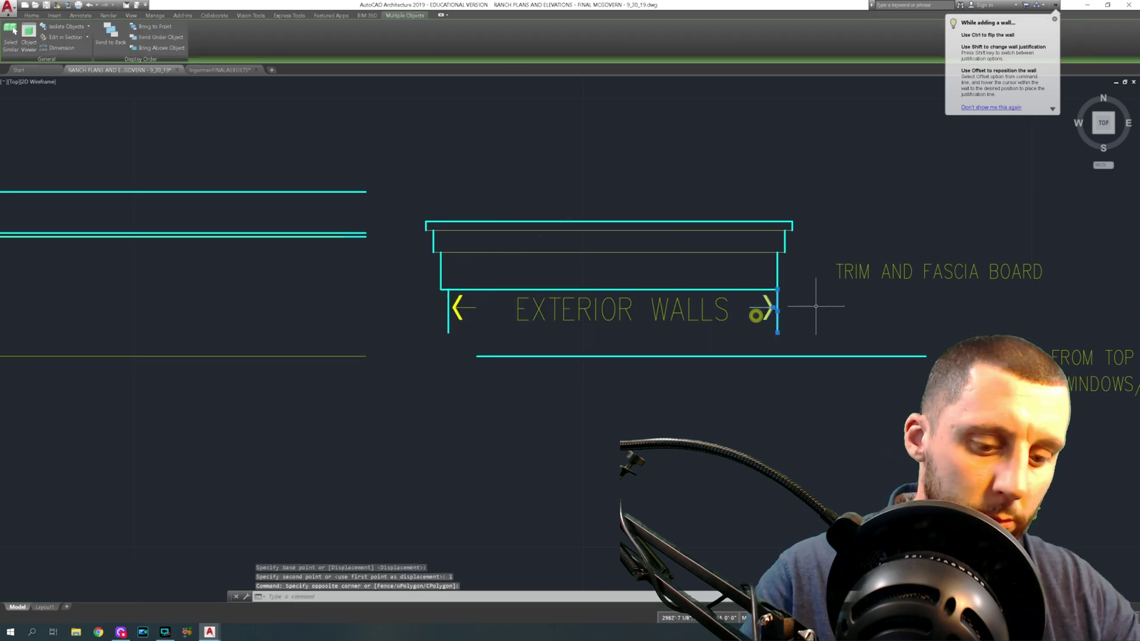
text(m)
key(Return)
click(827, 302)
text(1)
key(Return)
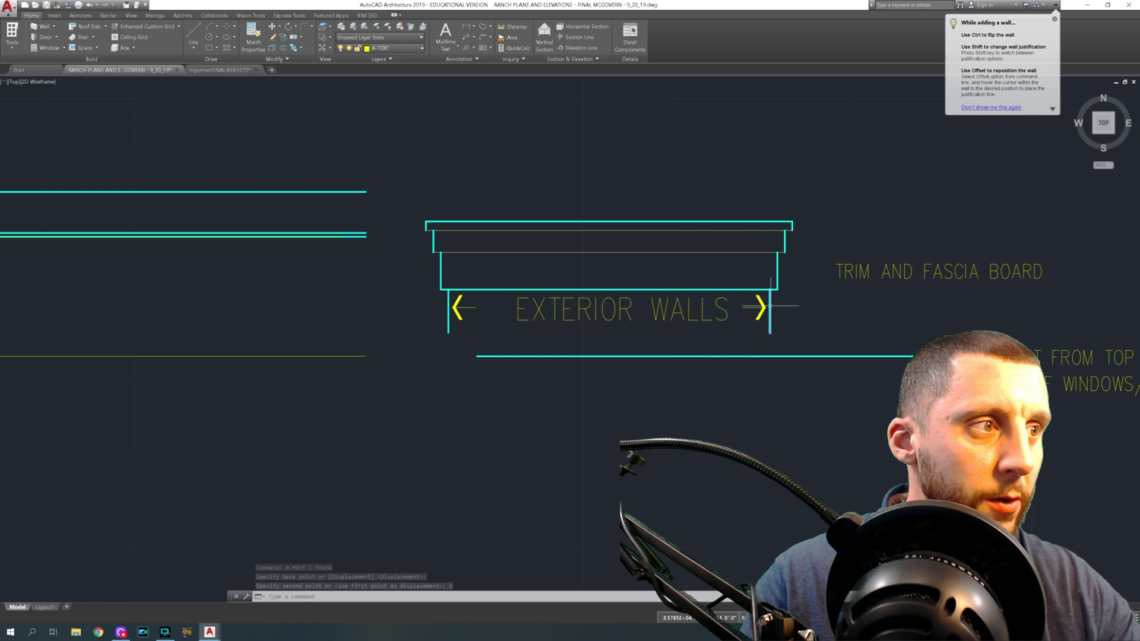
Step: Examine the eave profile among the quick line references and the footprint outlines beside the second floor plan
scroll(770, 306, down, 5)
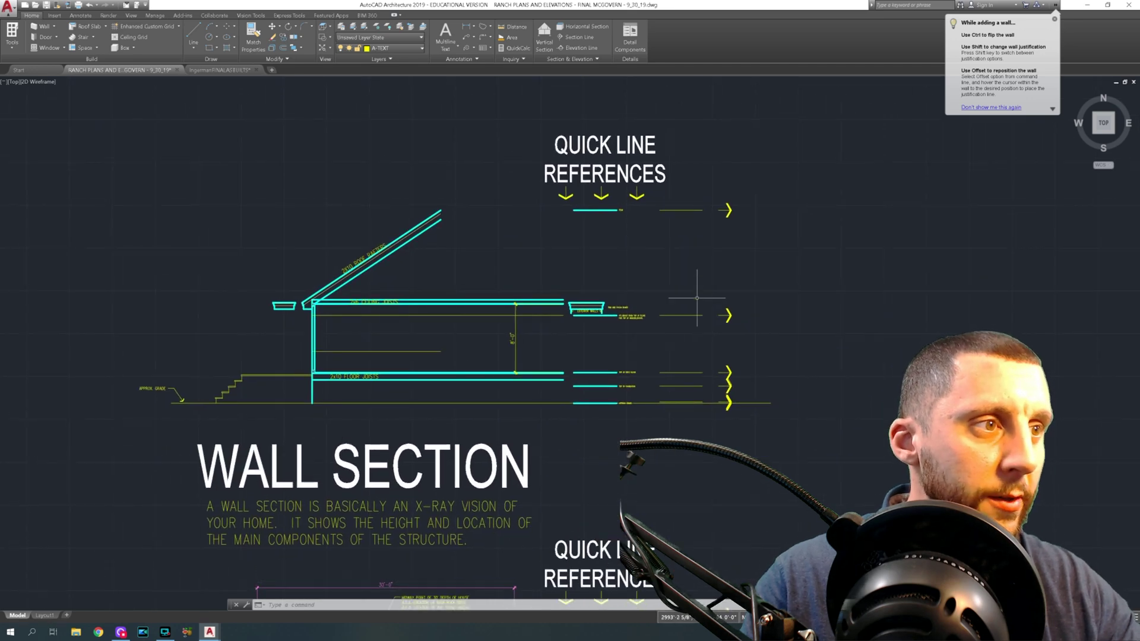
scroll(580, 314, up, 6)
click(495, 250)
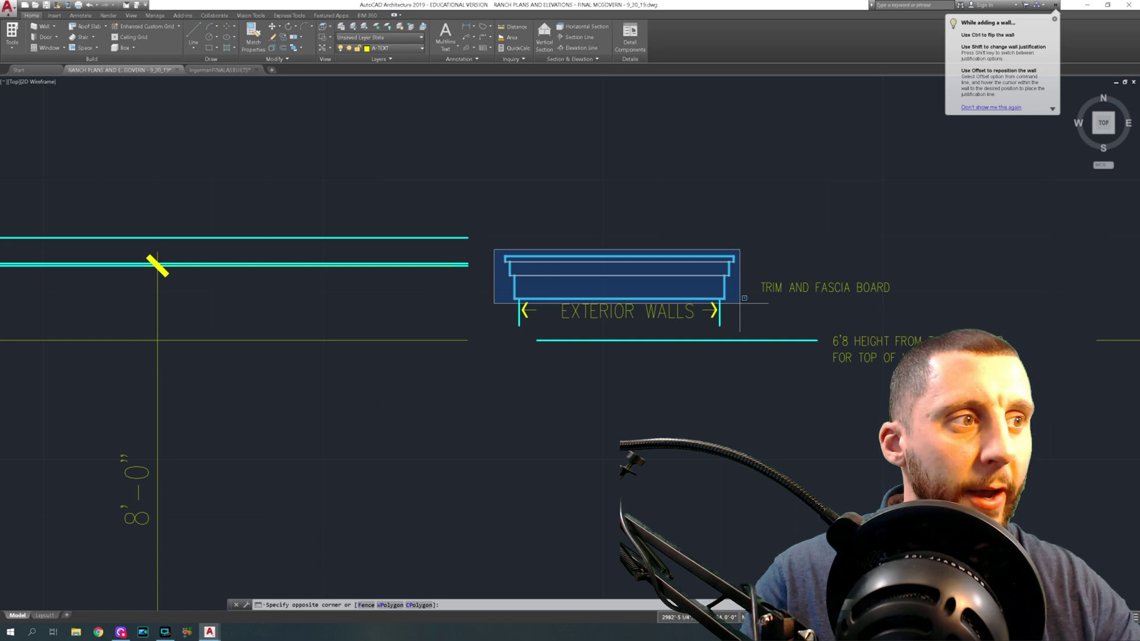
key(Escape)
scroll(744, 298, down, 6)
scroll(799, 331, down, 4)
middle_drag(822, 348, 554, 450)
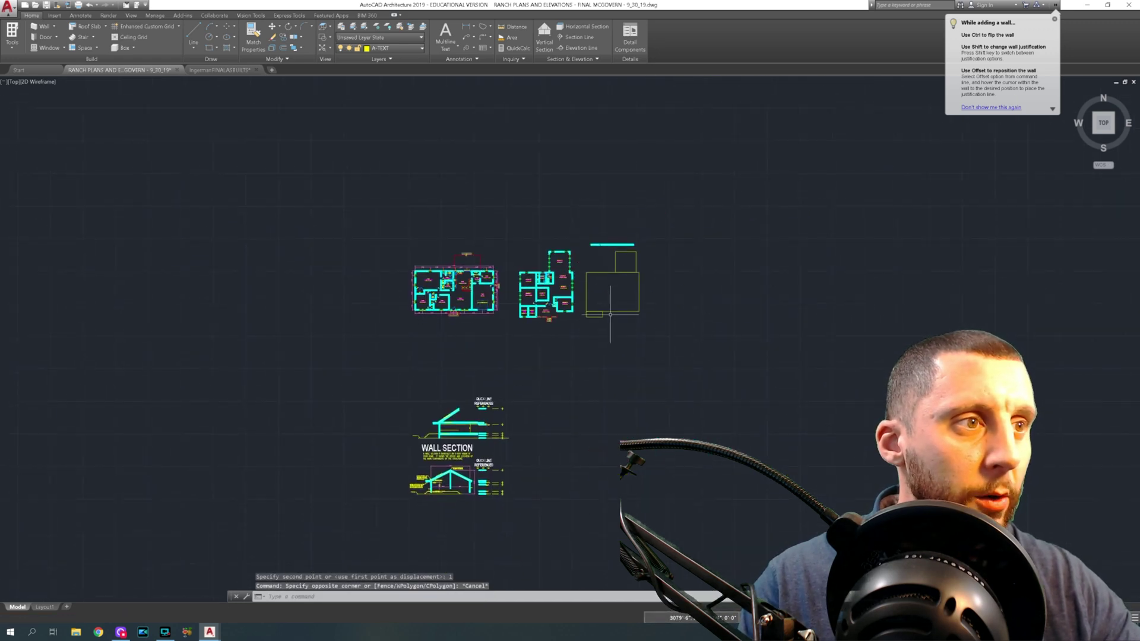
scroll(606, 279, up, 6)
middle_drag(583, 333, 748, 306)
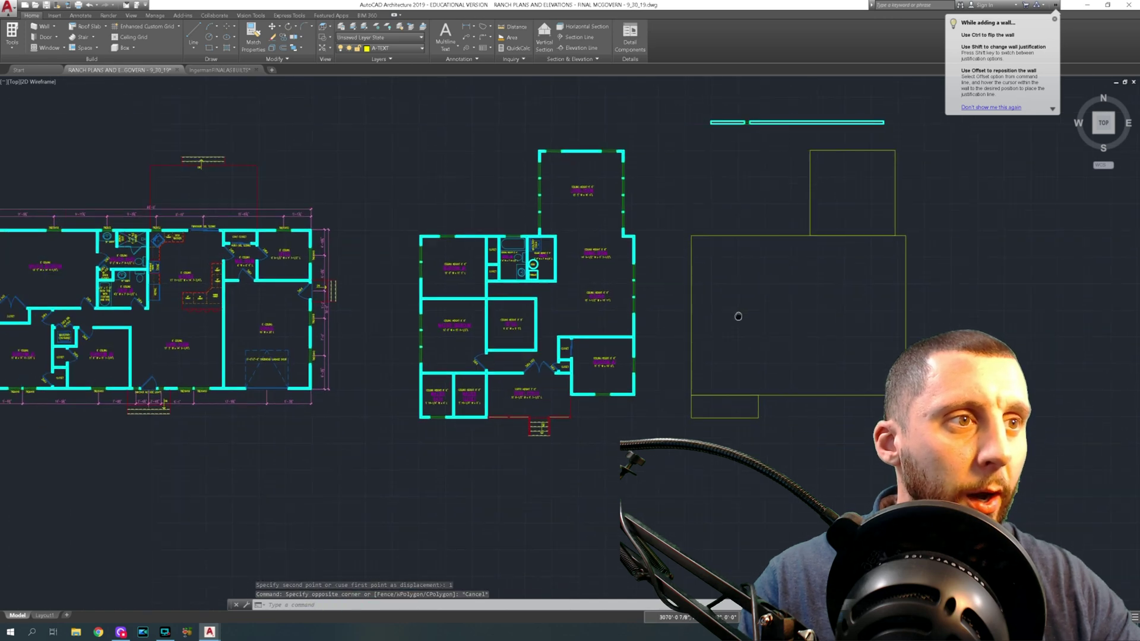
Step: Draw a rectangle over the living room from its upper left exterior corner to its lower right exterior corner
click(208, 48)
scroll(535, 144, up, 4)
click(535, 142)
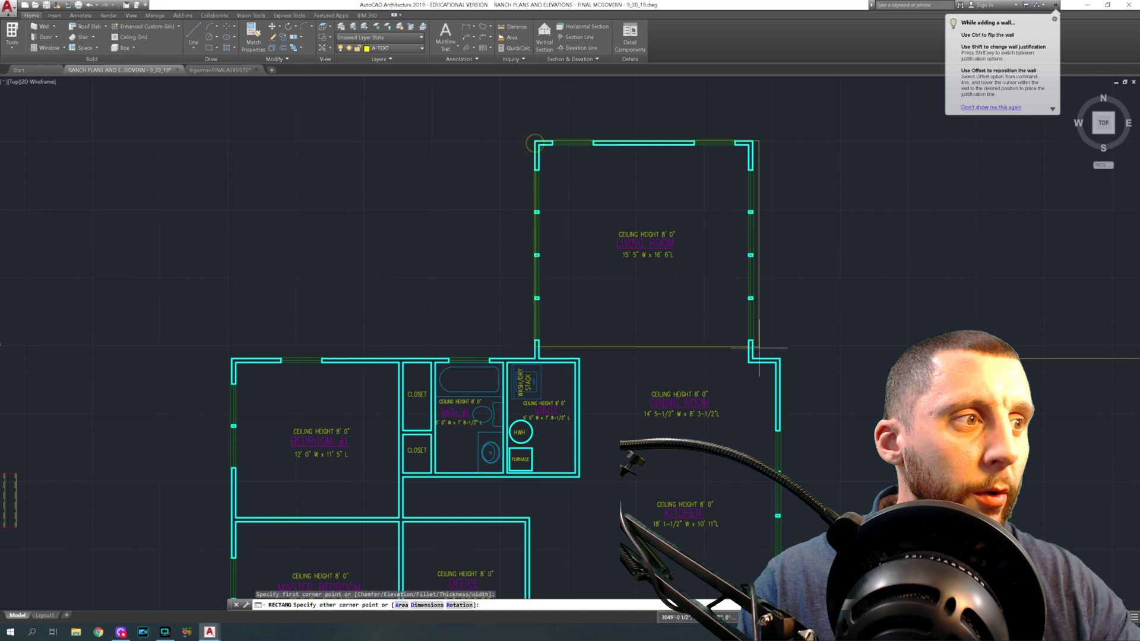
key(Escape)
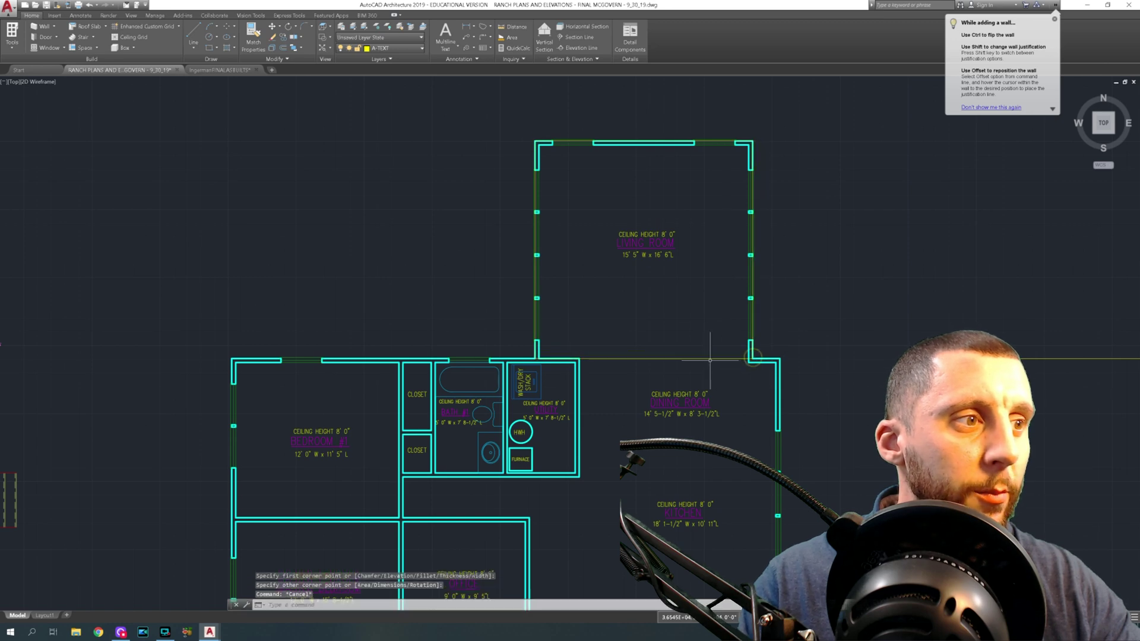
click(704, 359)
key(Escape)
Step: Draw a rectangle over the main house body from its upper left corner to the front wall's lower right corner
scroll(688, 358, down, 2)
middle_drag(585, 392, 620, 268)
key(Return)
click(441, 236)
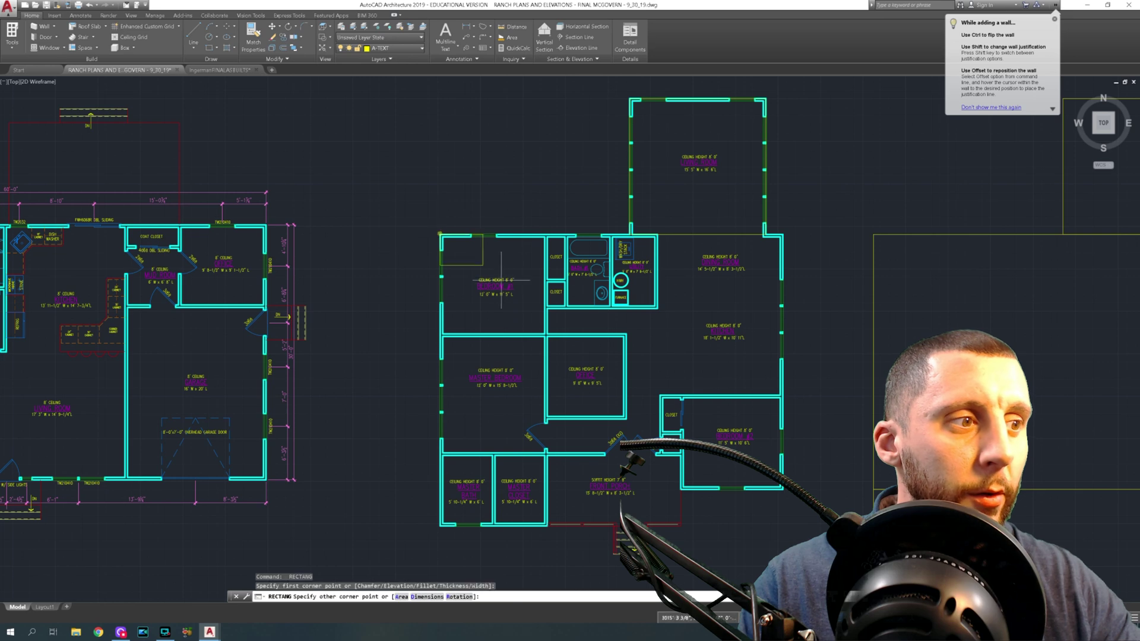
click(772, 491)
Step: Draw a rectangle over the projecting master bath and master closet, starting where the main rectangle meets the left exterior wall
key(Return)
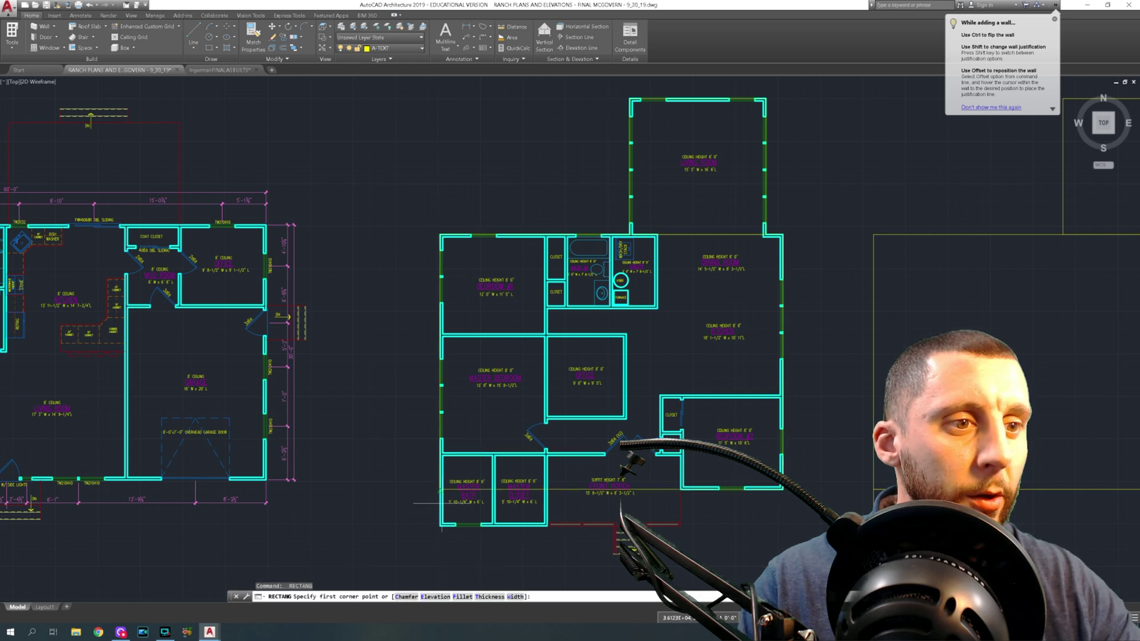
scroll(457, 535, up, 6)
click(393, 309)
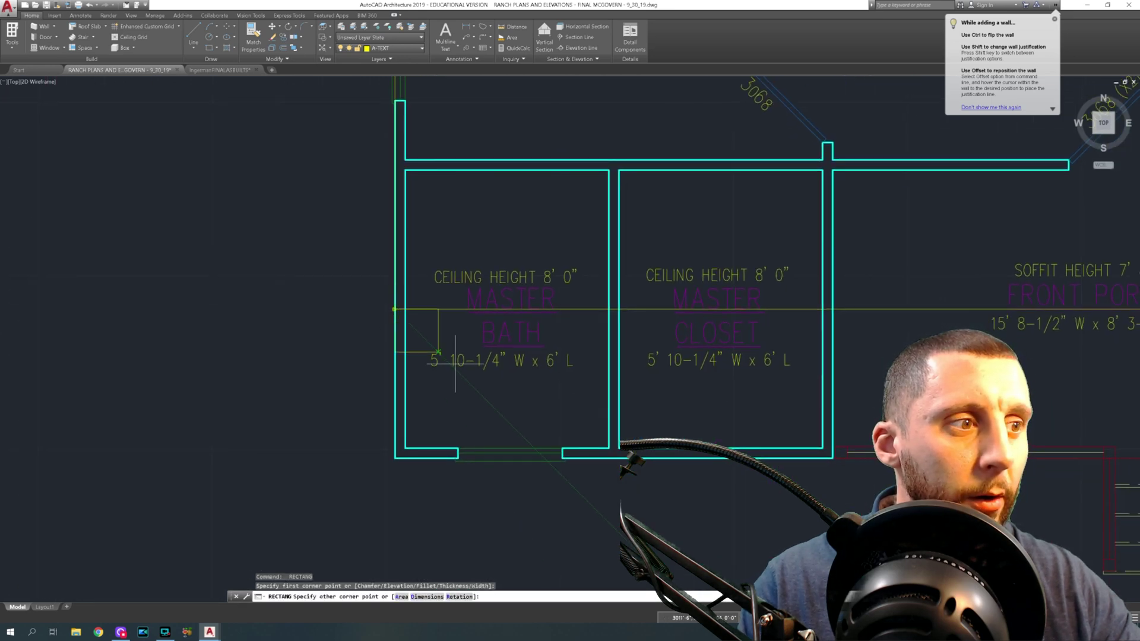
key(Escape)
scroll(495, 454, down, 6)
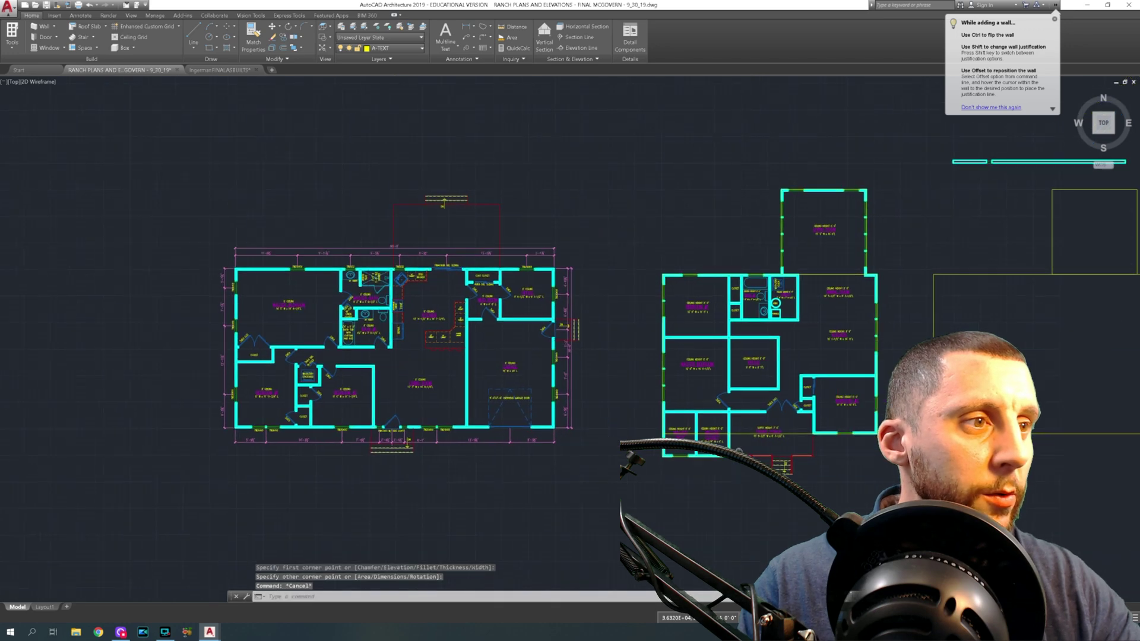
middle_drag(892, 343, 778, 367)
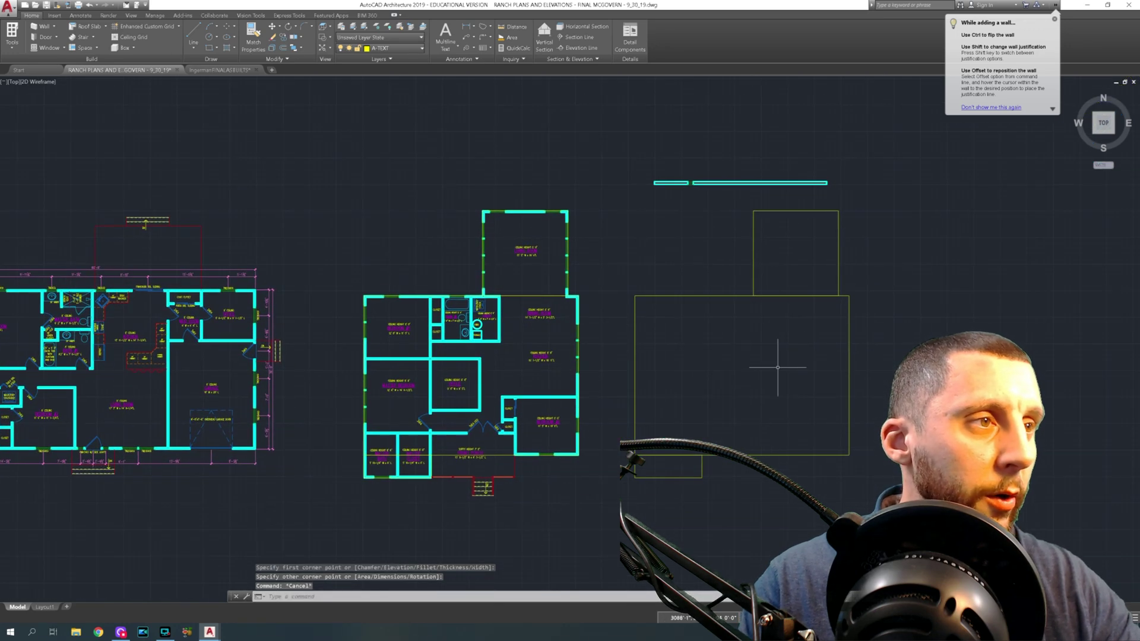
Step: Draw a left-justified wall in the CMU_06 style along the top edge of the large footprint rectangle
click(42, 28)
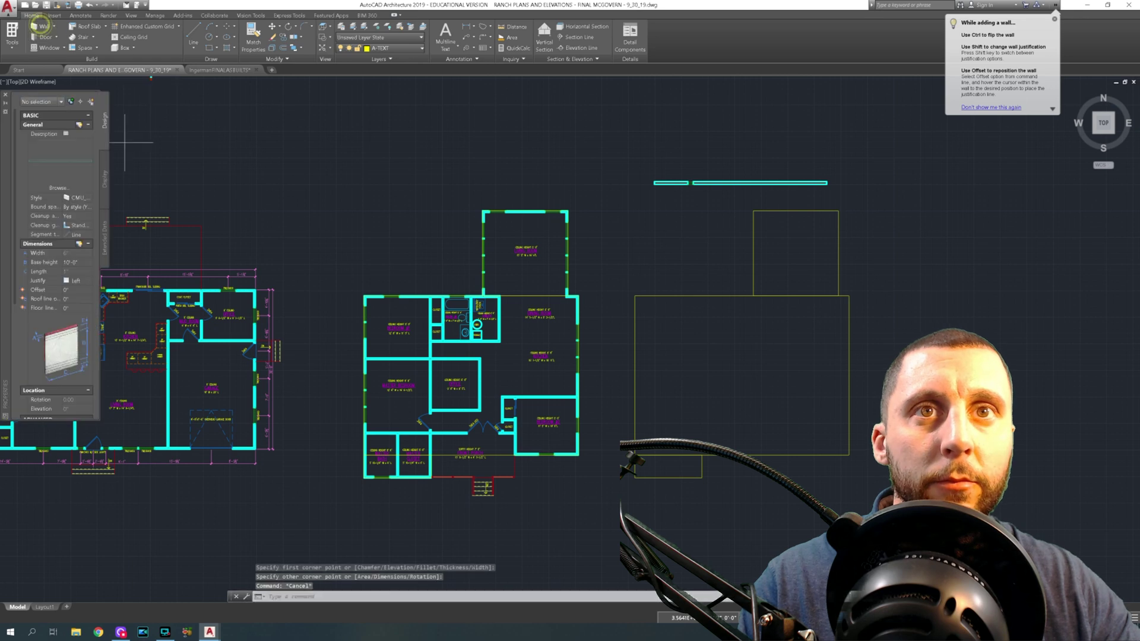
click(88, 198)
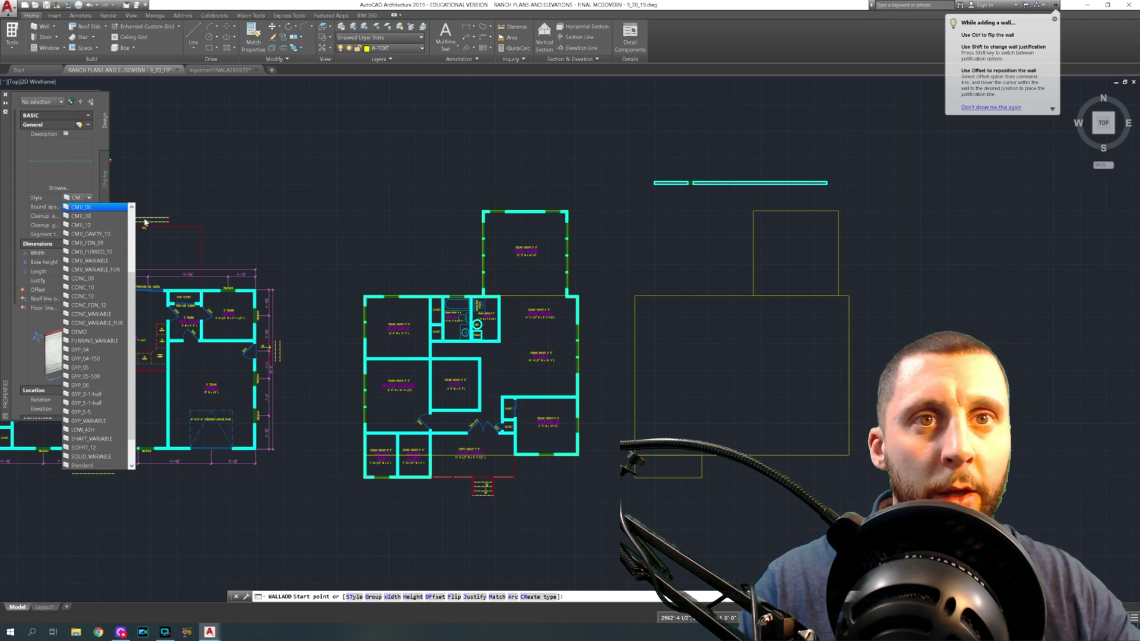
click(99, 208)
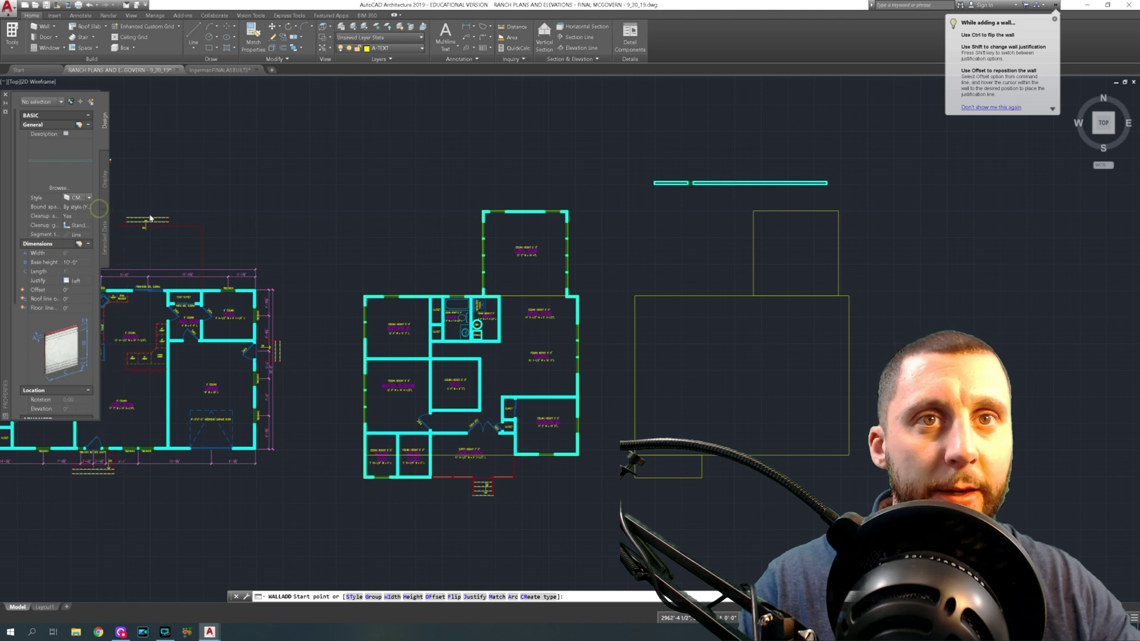
scroll(605, 268, up, 4)
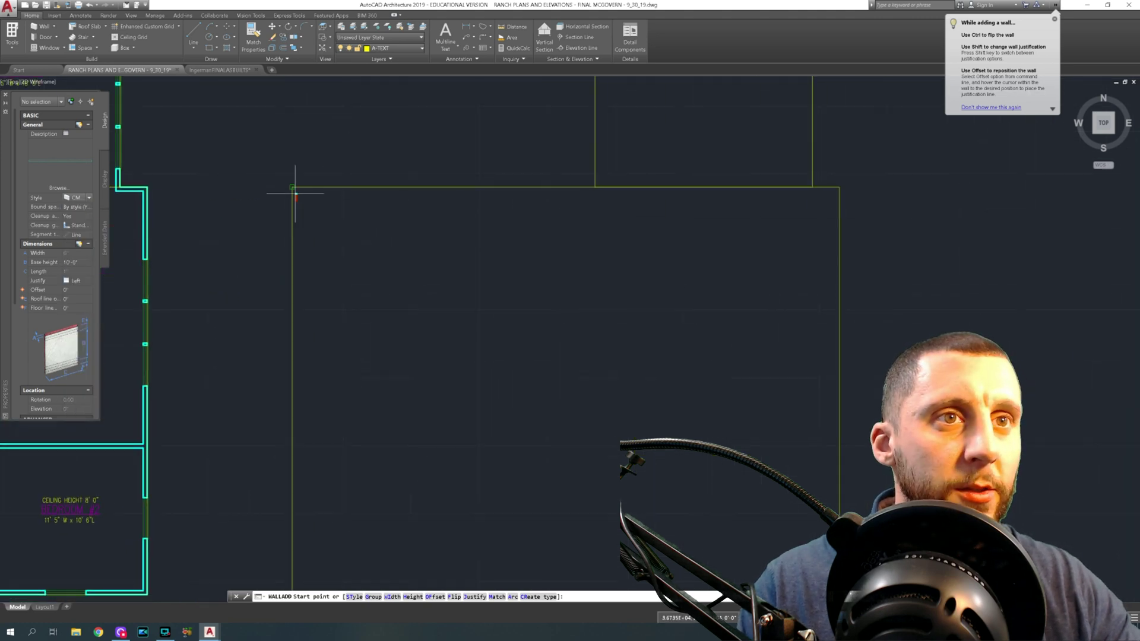
click(292, 188)
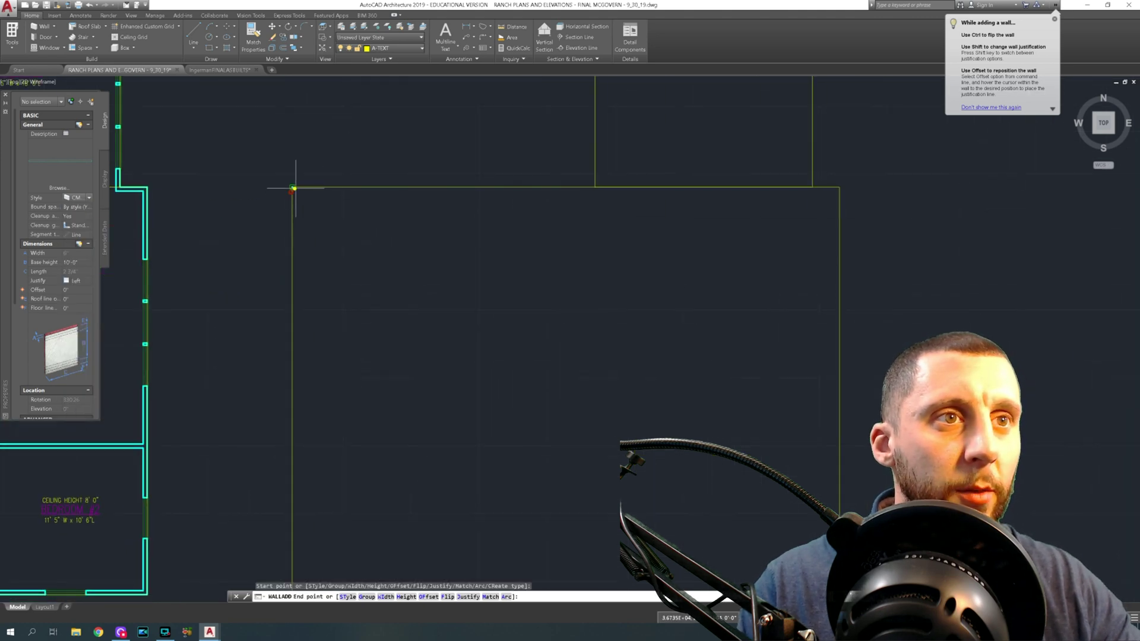
click(839, 188)
Step: Continue the CMU walls down the right side, along the bottom and up the left side of the large footprint rectangle
scroll(839, 188, down, 5)
scroll(837, 320, up, 4)
click(838, 321)
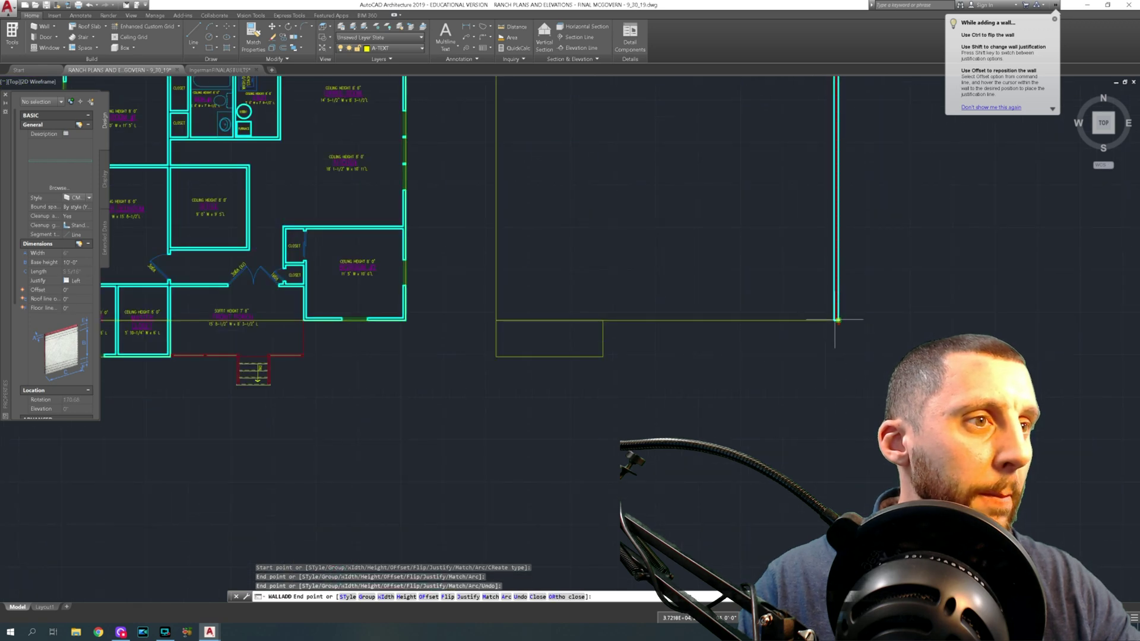
click(496, 321)
scroll(496, 321, down, 3)
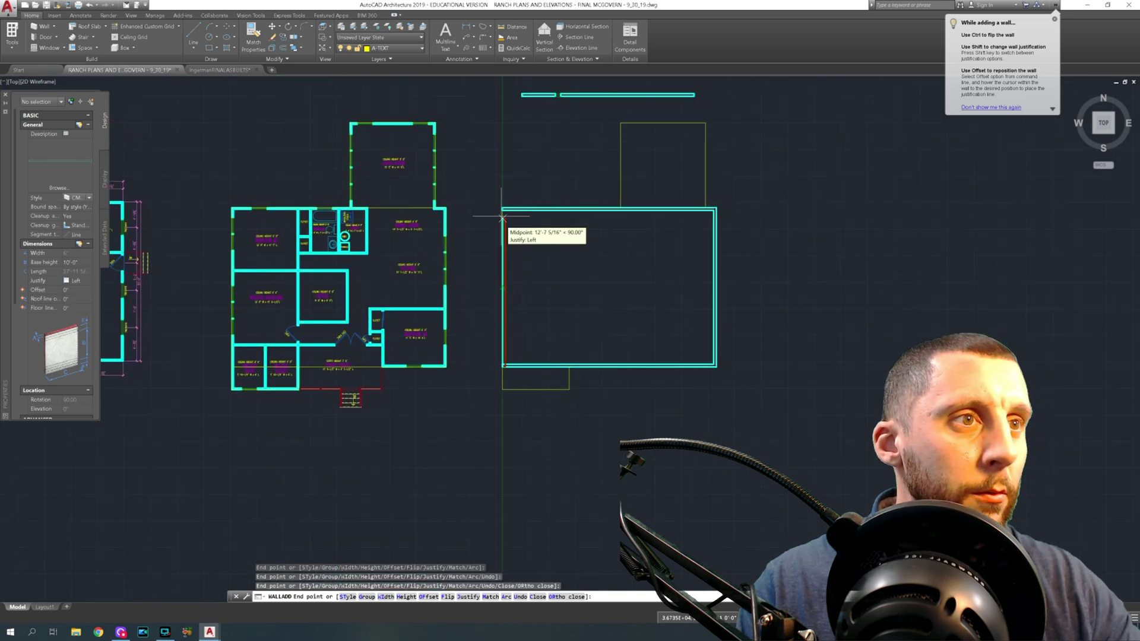
scroll(502, 217, up, 4)
click(491, 218)
key(Escape)
scroll(539, 247, down, 5)
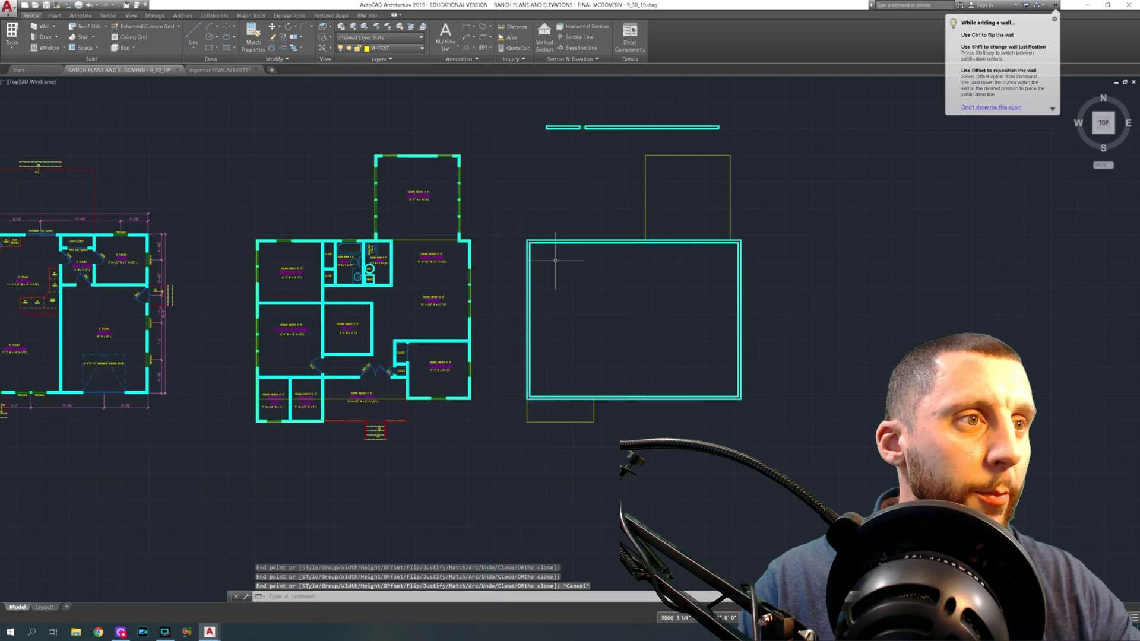
middle_drag(575, 346, 525, 283)
key(Return)
scroll(484, 344, up, 5)
key(Escape)
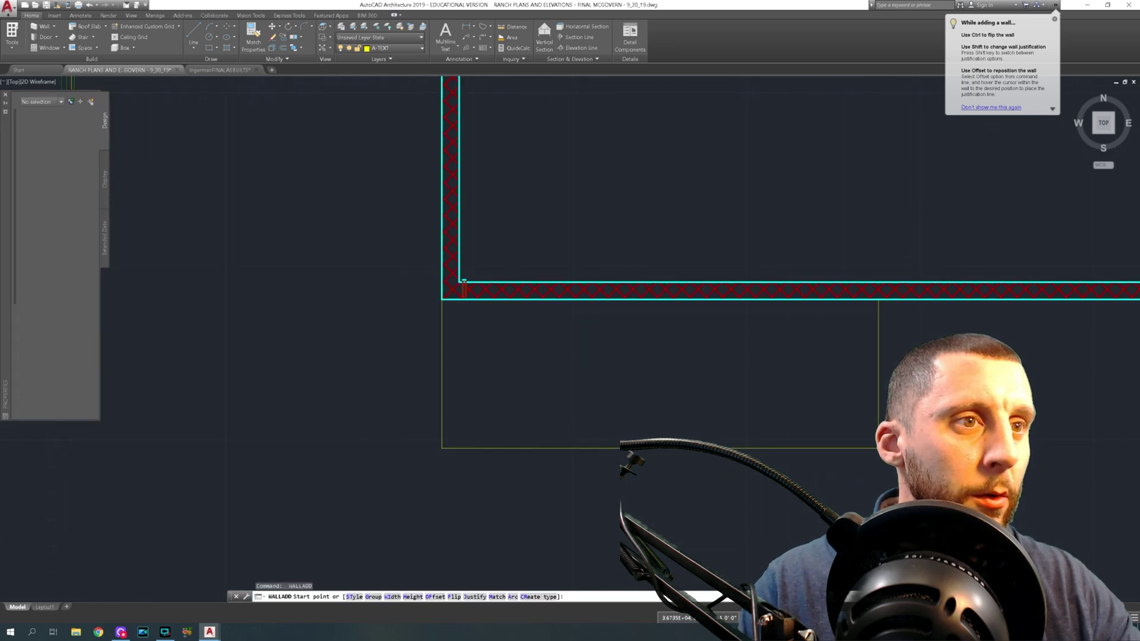
click(464, 255)
click(455, 259)
key(Escape)
key(Escape)
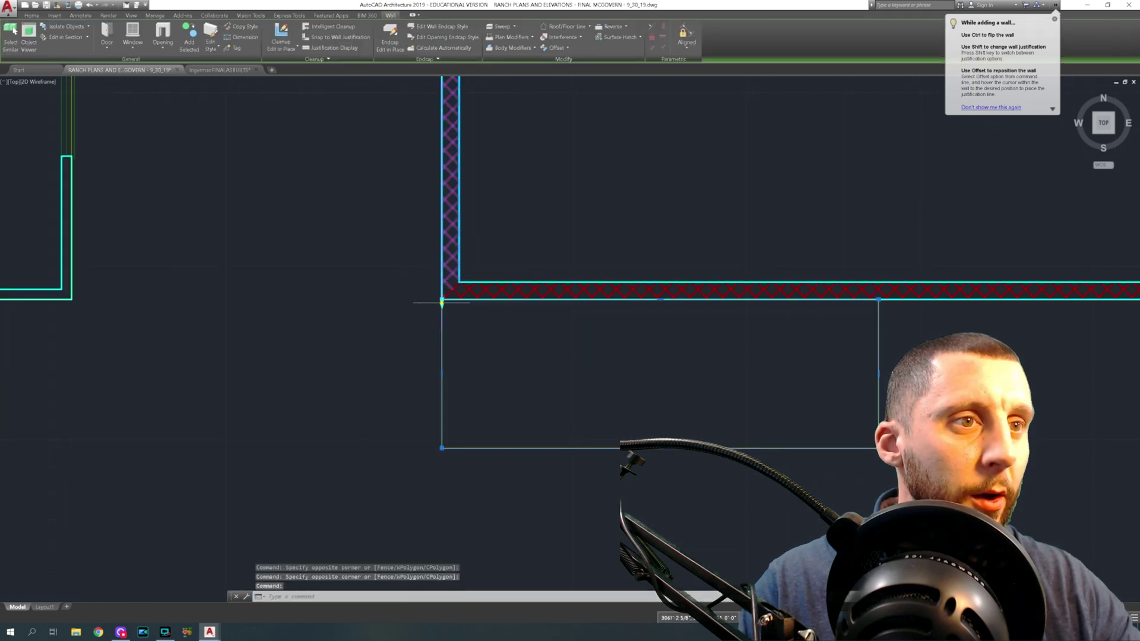
Step: Stretch the lower end of the left CMU wall down to the small footprint rectangle's lower left corner
click(451, 225)
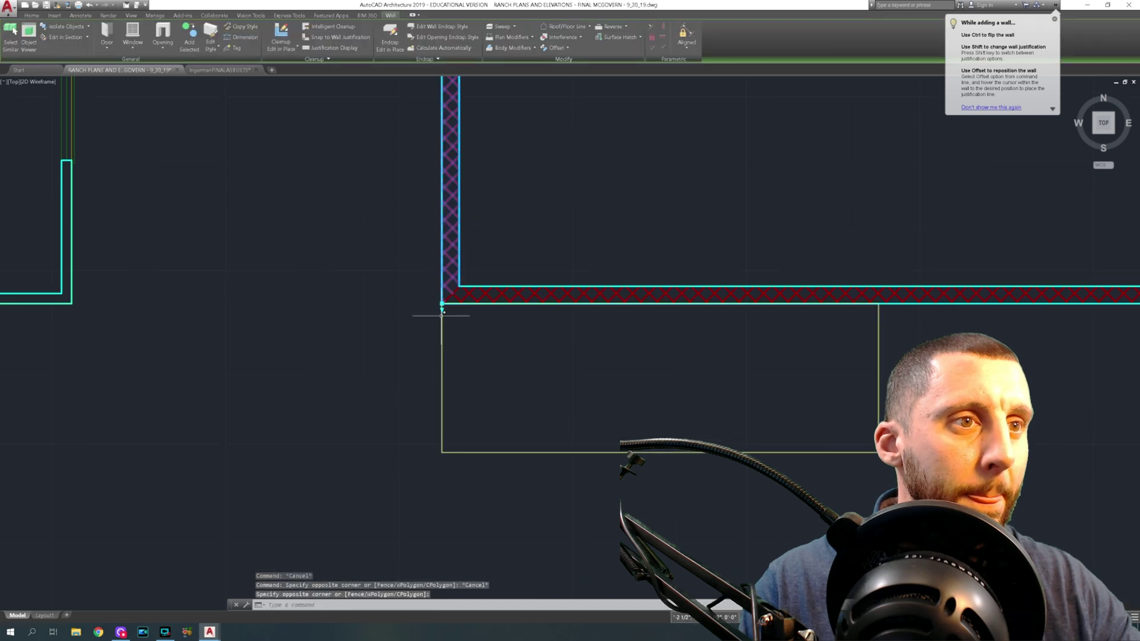
click(441, 310)
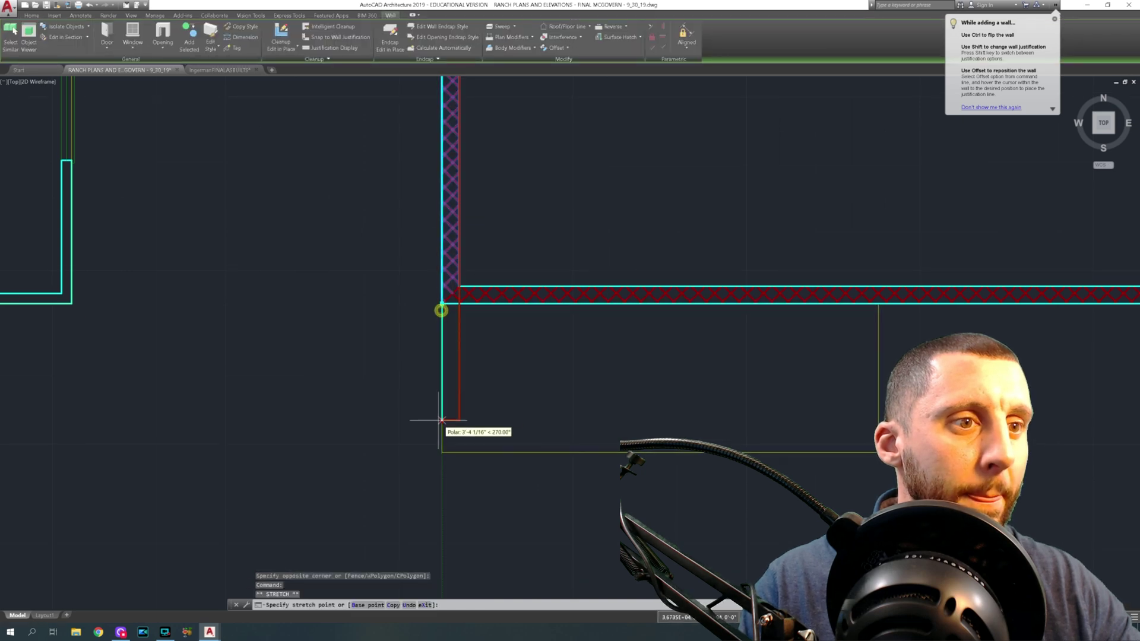
click(441, 452)
key(Escape)
Step: Add matching right-justified CMU walls along the small rectangle's bottom edge and up its right edge to the main wall
middle_drag(508, 400, 358, 400)
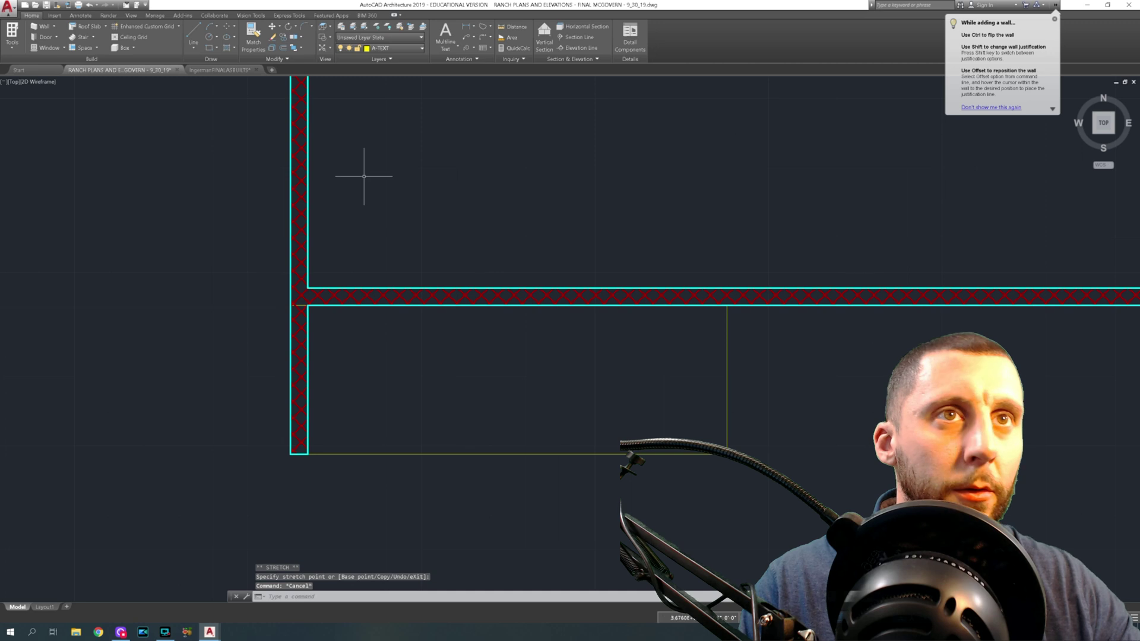
click(310, 159)
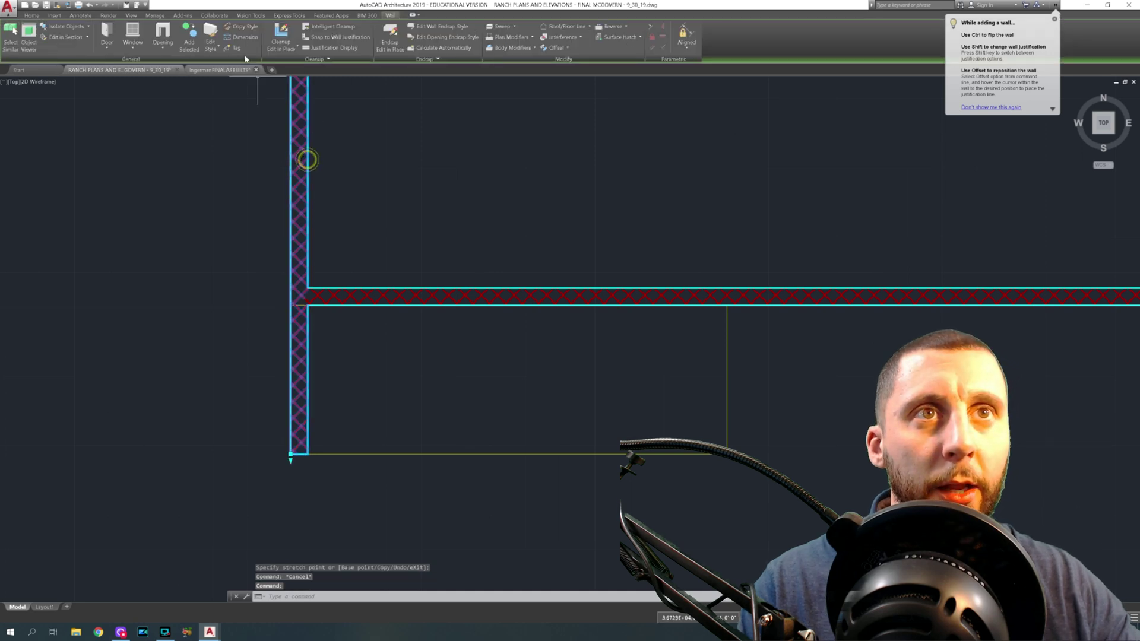
click(189, 34)
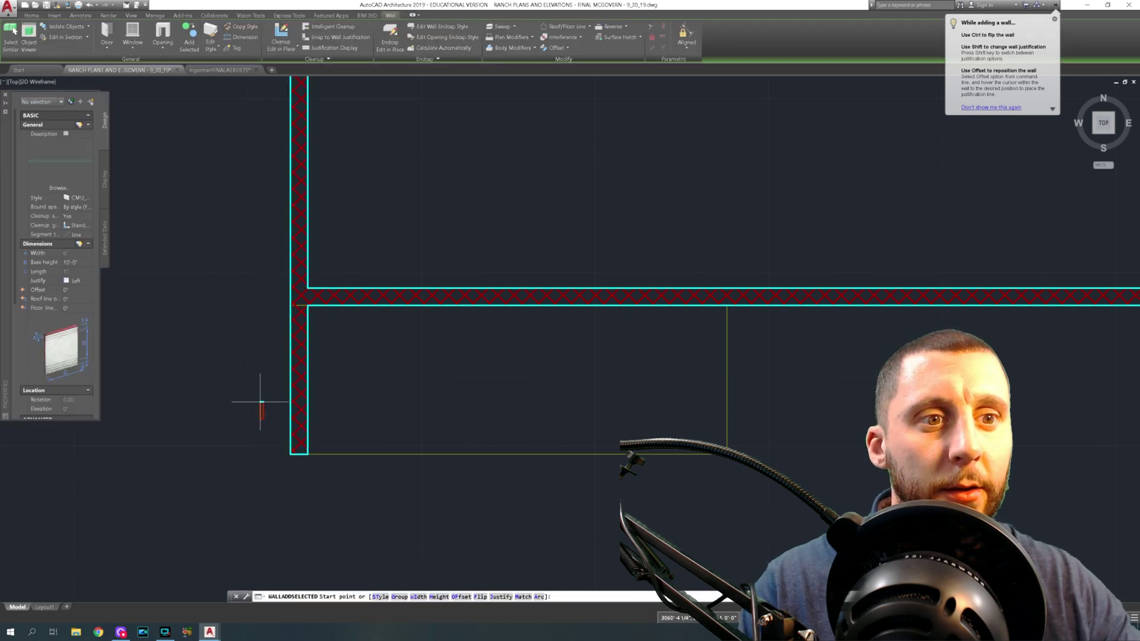
click(290, 454)
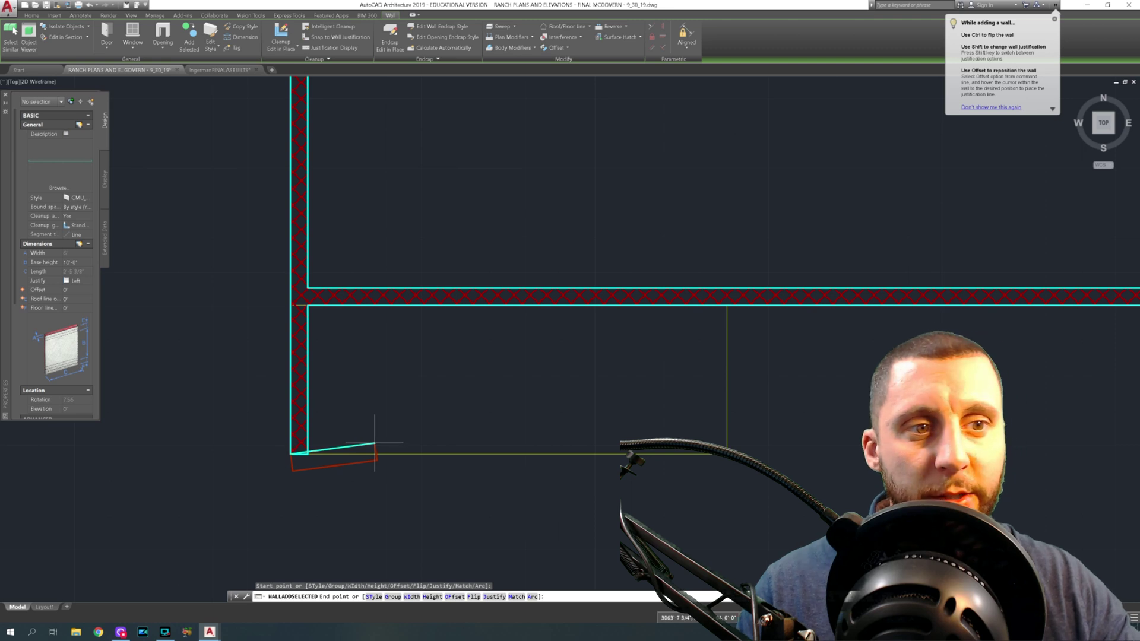
key(shift)
key(shift)
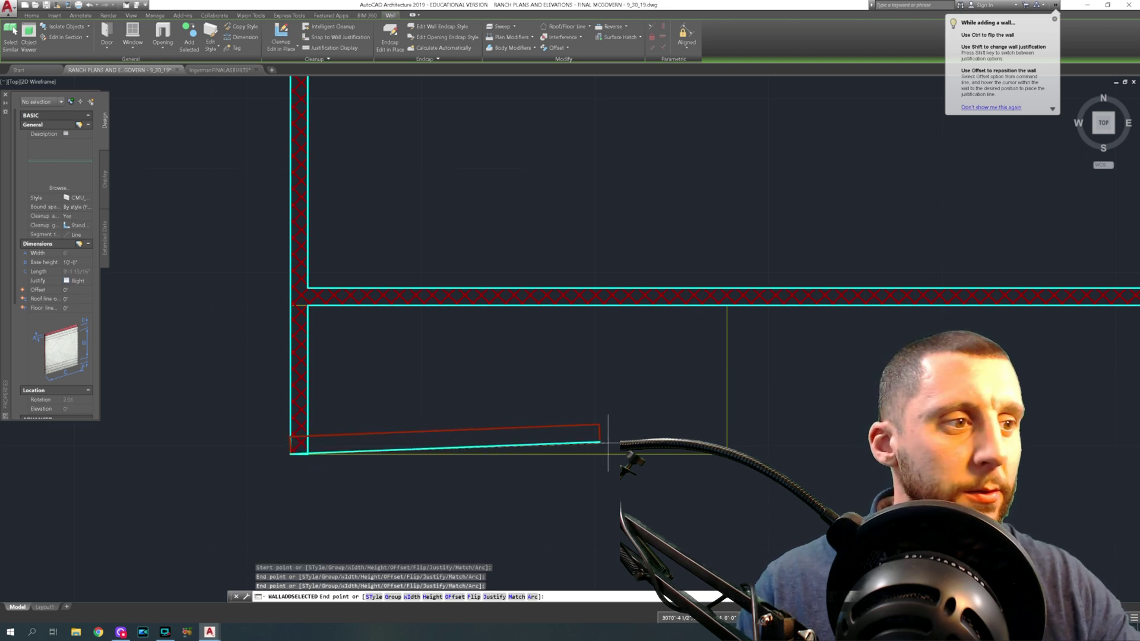
click(728, 442)
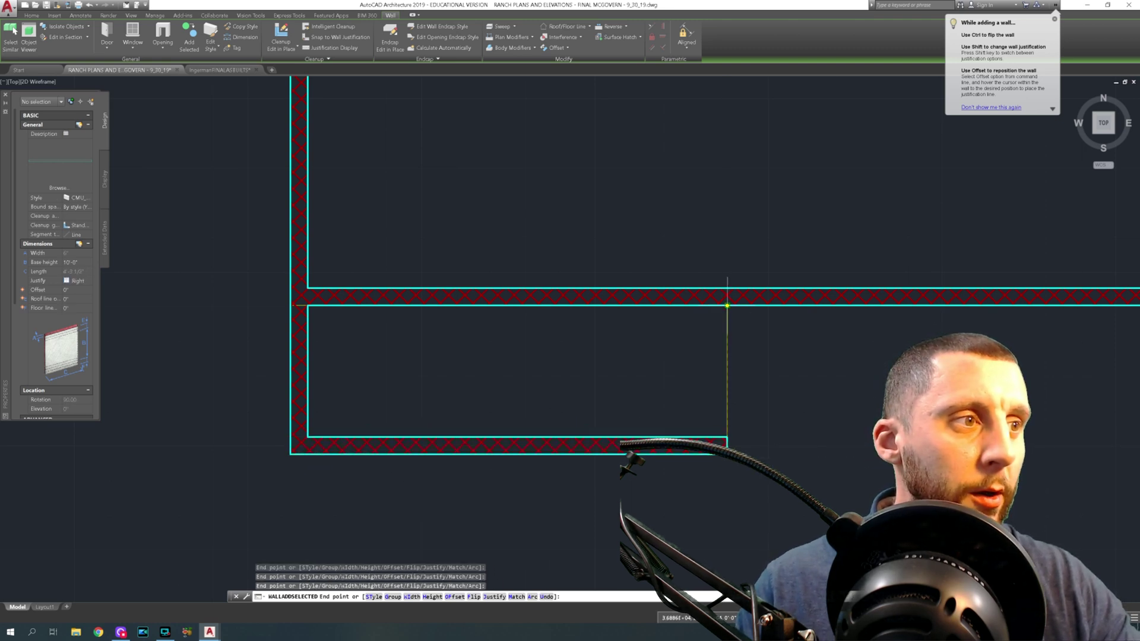
click(725, 305)
key(Escape)
Step: Try to erase the leftover outline where the small projection's wall meets the main wall, and undo the erasure
scroll(722, 301, up, 5)
click(725, 296)
key(Escape)
double_click(724, 299)
click(724, 298)
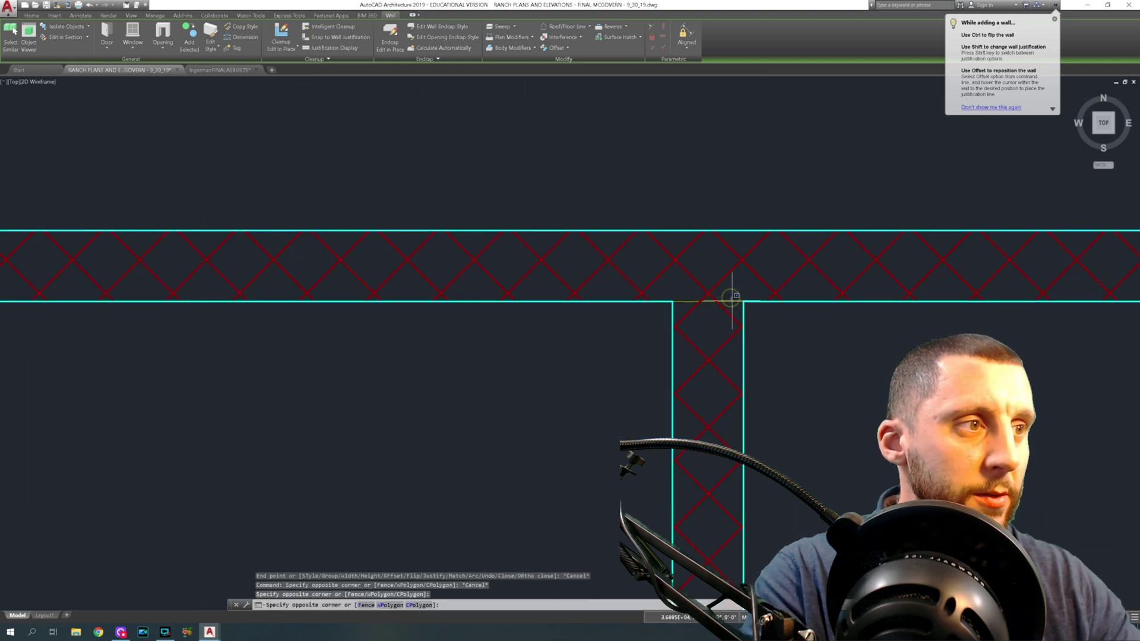
click(731, 299)
key(Delete)
scroll(731, 305, down, 10)
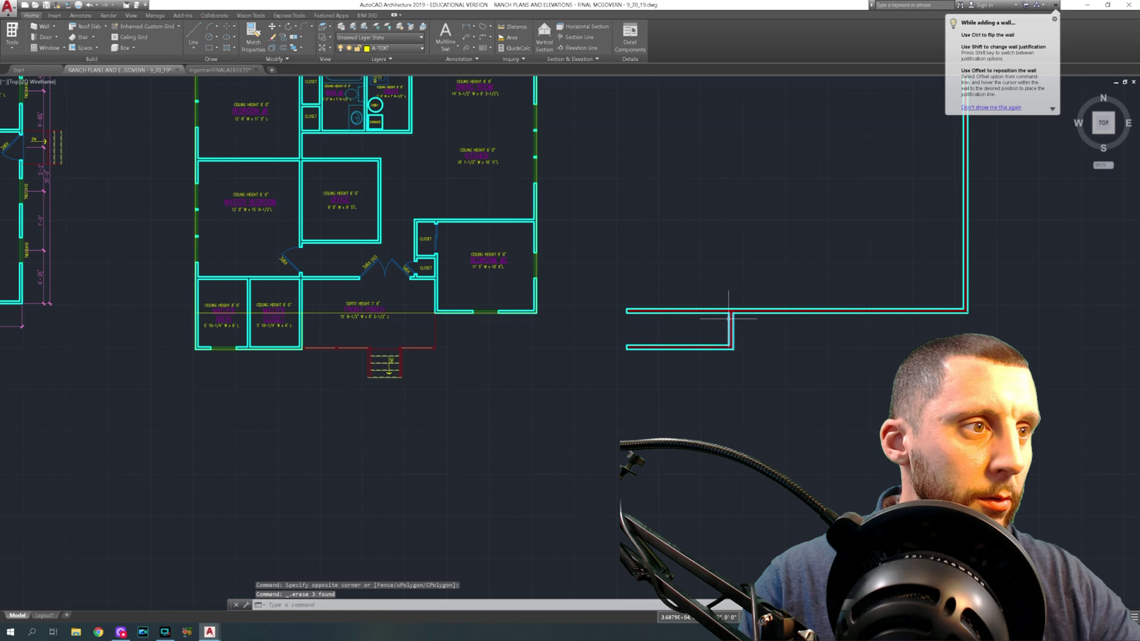
scroll(728, 317, up, 6)
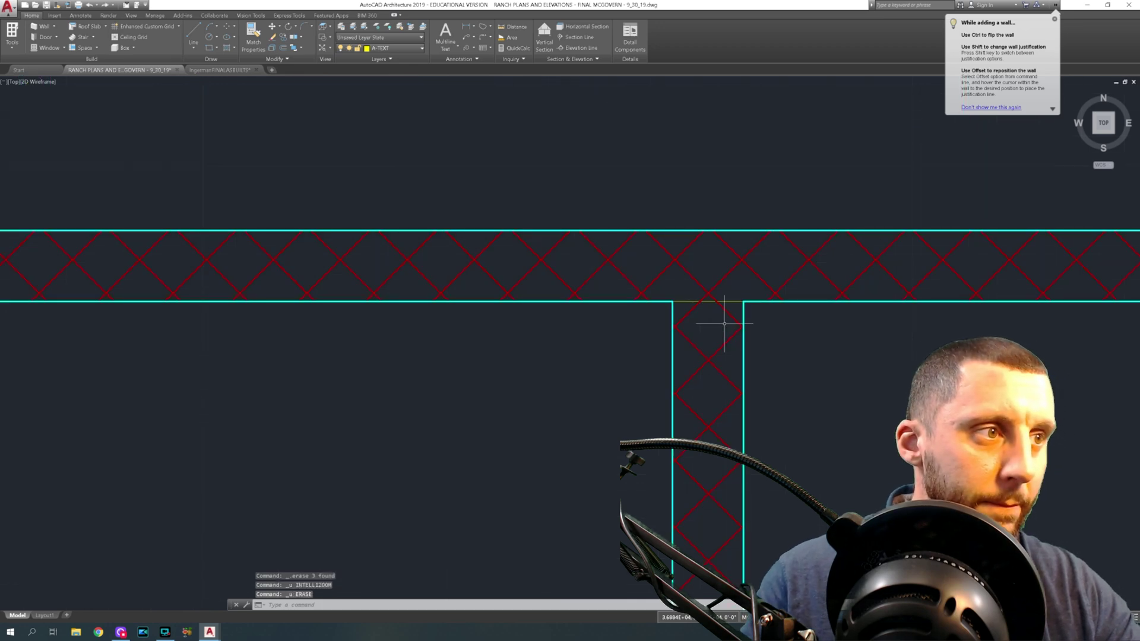
Step: Erase the leftover outline where the small lower projection's right wall meets the main wall
scroll(727, 320, down, 6)
scroll(729, 315, up, 10)
click(725, 313)
click(723, 298)
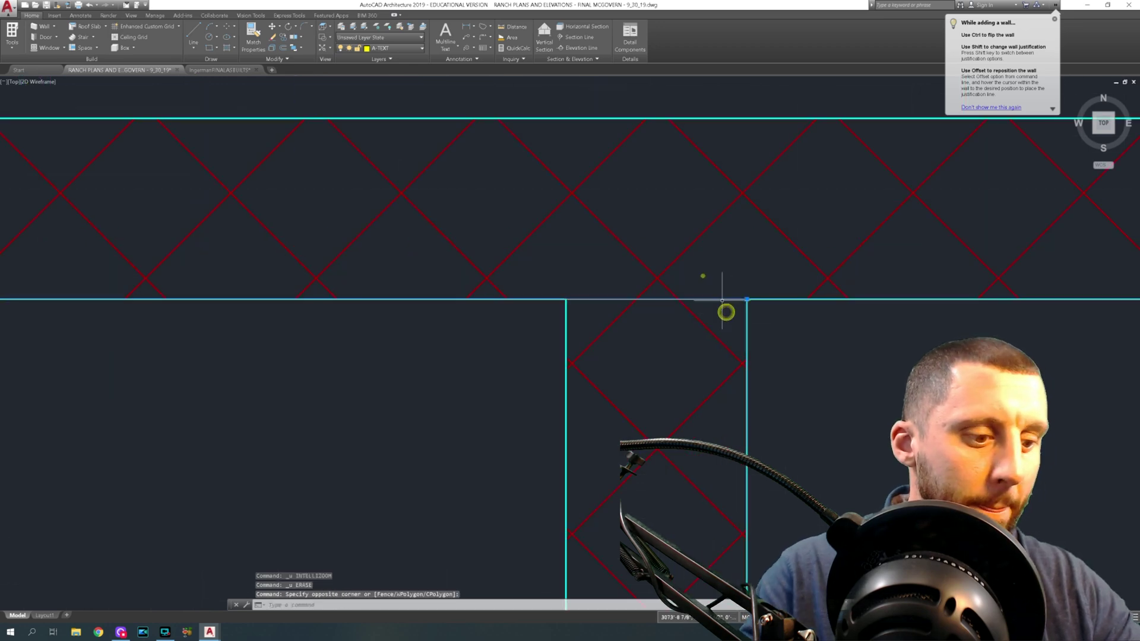
key(Delete)
scroll(753, 330, down, 8)
scroll(503, 506, up, 8)
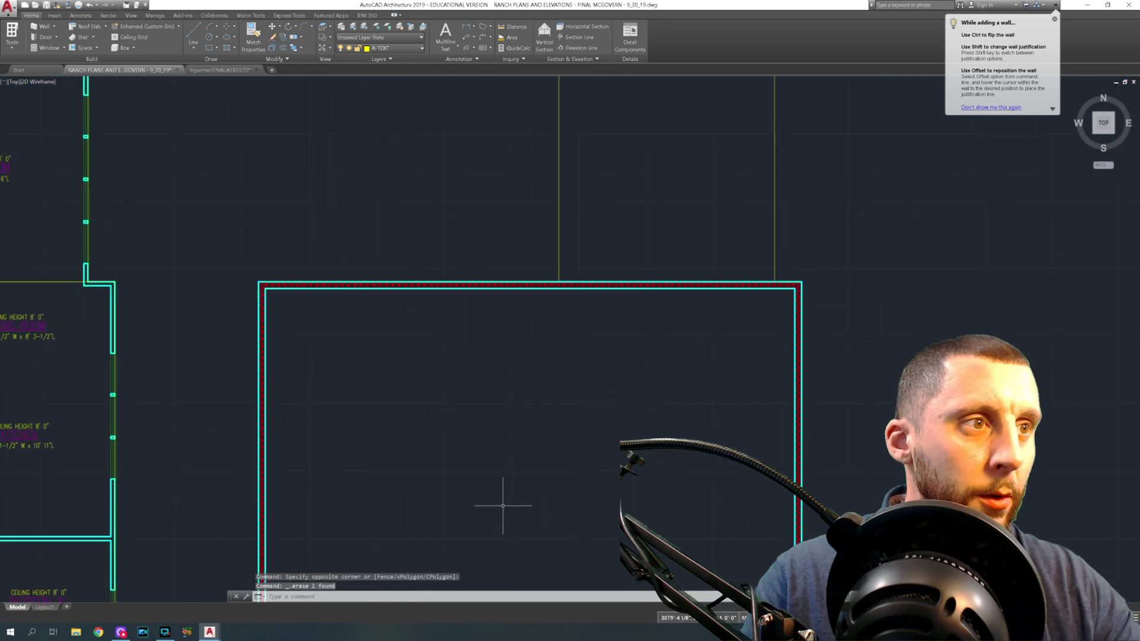
Step: Add matching CMU walls along the upper rectangle's top edge and down its right edge to the main wall
click(533, 290)
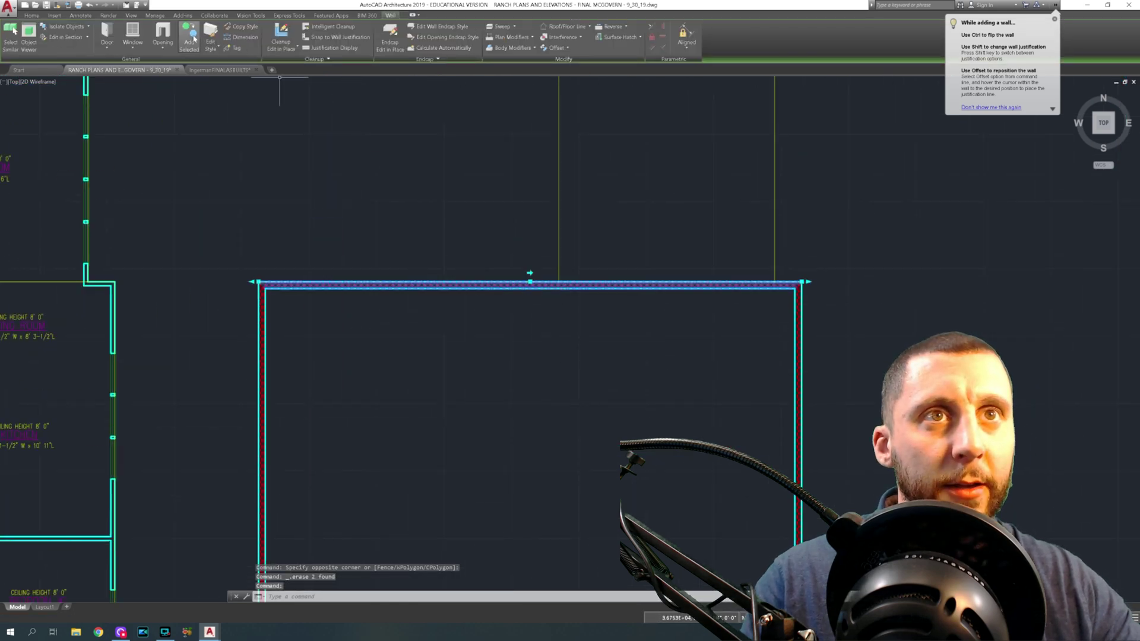
click(190, 39)
middle_drag(527, 196, 511, 380)
click(543, 245)
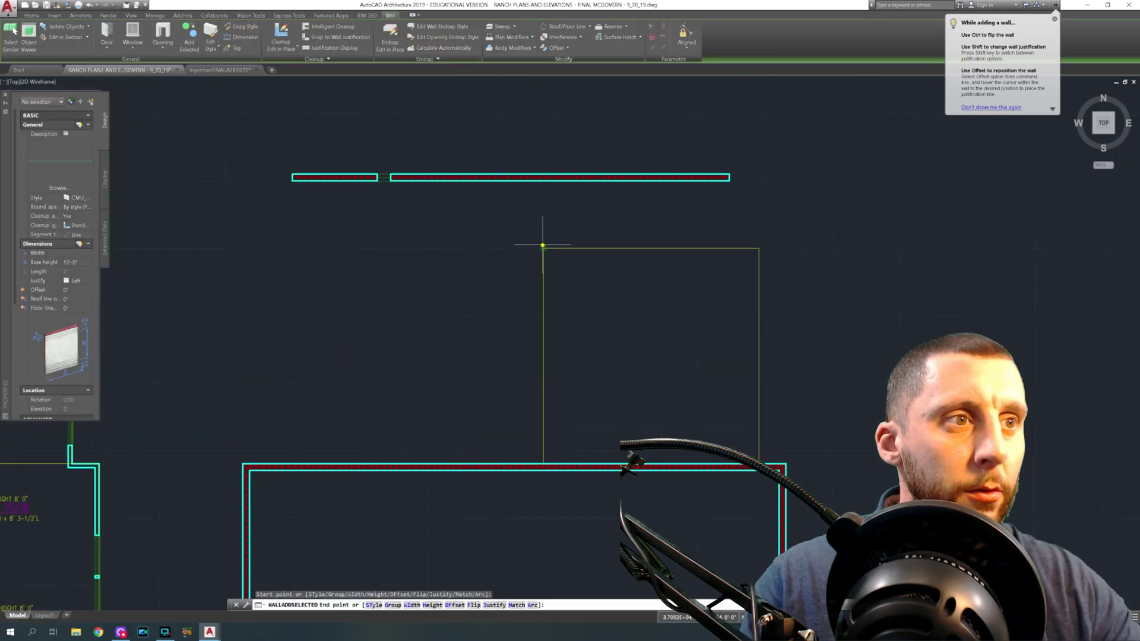
click(759, 250)
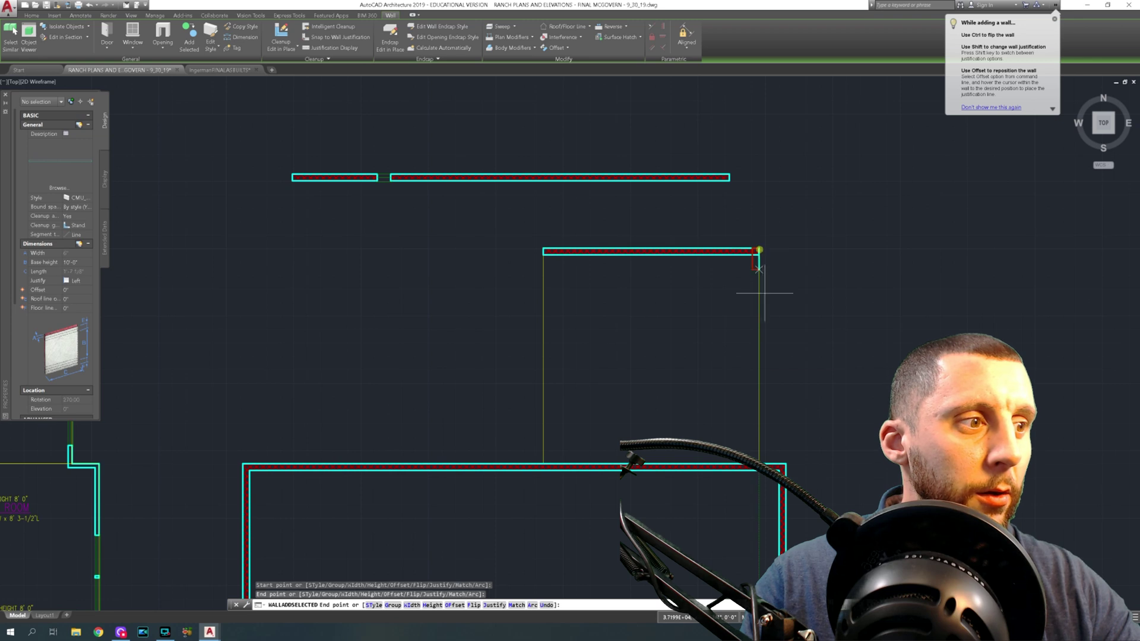
click(759, 462)
key(Escape)
key(Escape)
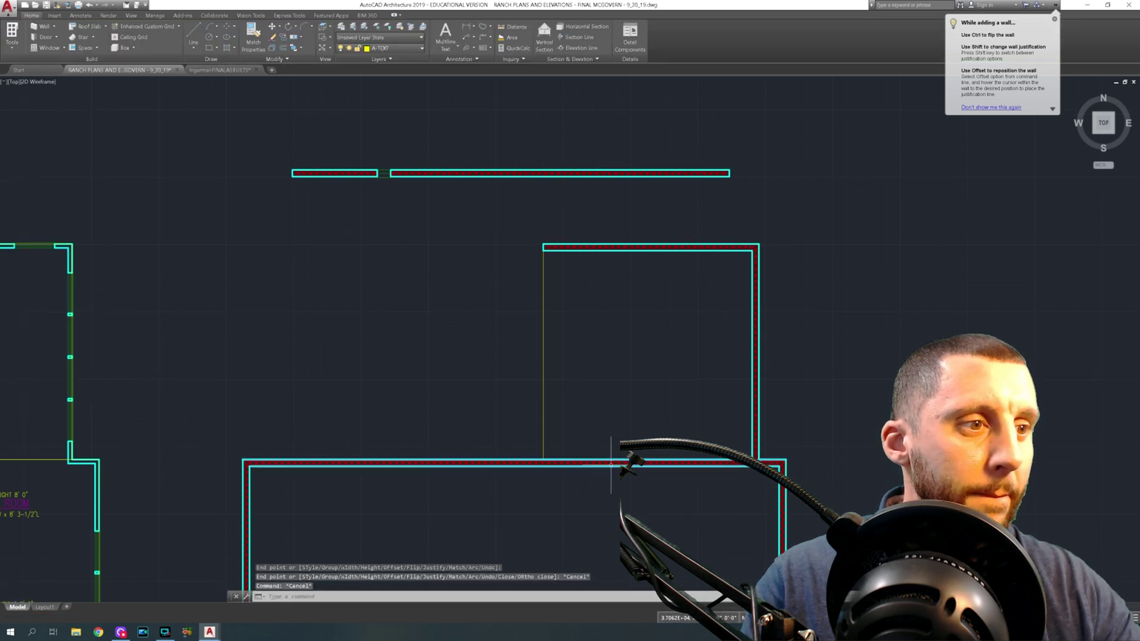
Step: Add a matching CMU wall down the upper rectangle's left edge to the main wall, switching its justification to keep it inside the outline
click(716, 467)
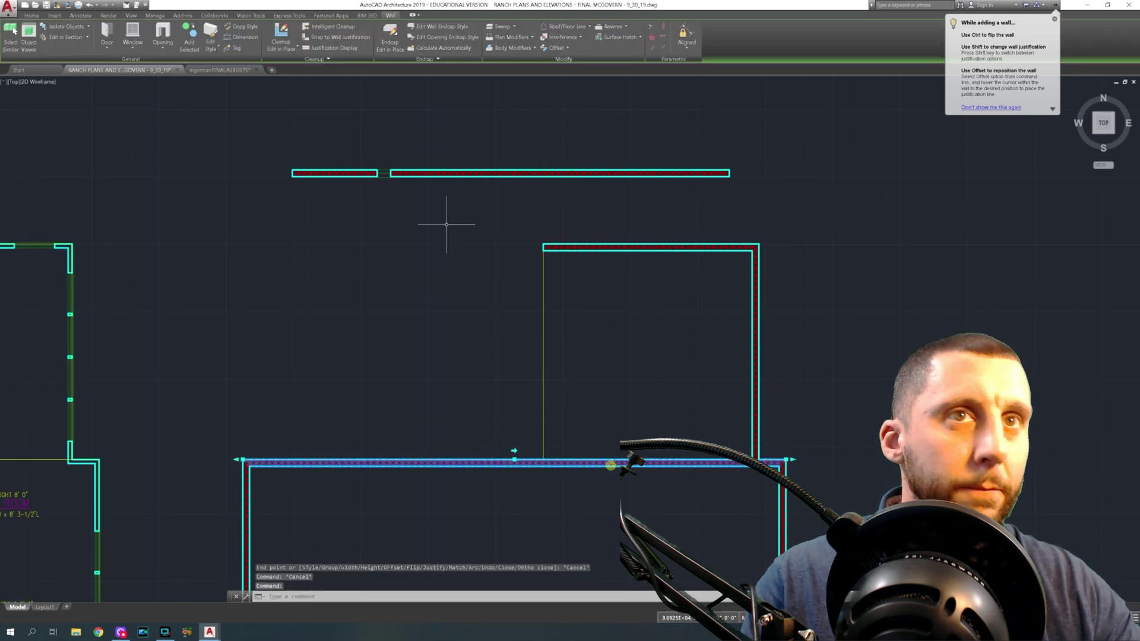
click(543, 246)
key(shift)
key(shift)
click(543, 461)
key(Escape)
key(Escape)
key(Escape)
Step: Erase the leftover outline where the upper projection's left wall meets the main wall
scroll(549, 462, up, 10)
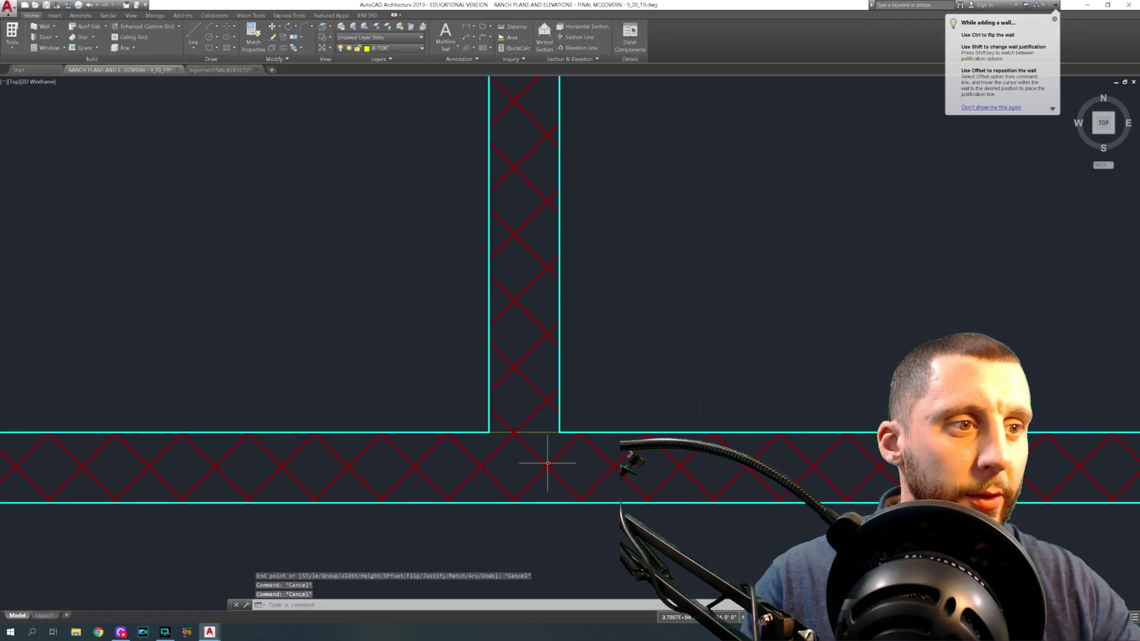
click(540, 440)
click(529, 416)
key(Delete)
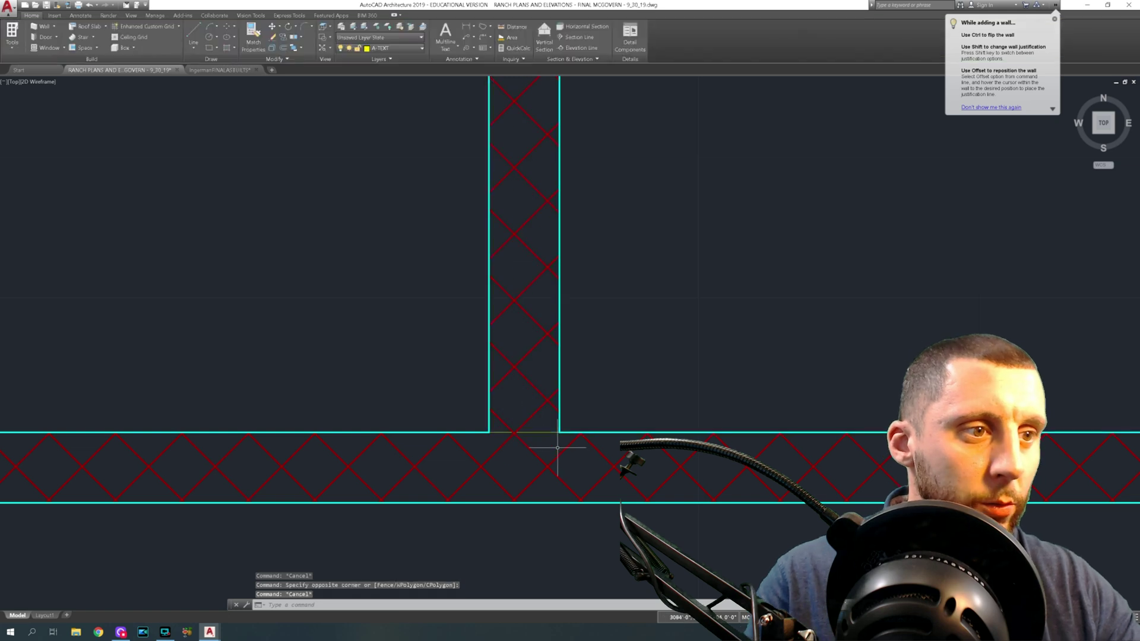
Step: Draw a horizontal line across the main foundation from the midpoint of the left wall's inner face to the right wall's inner face
scroll(590, 478, down, 10)
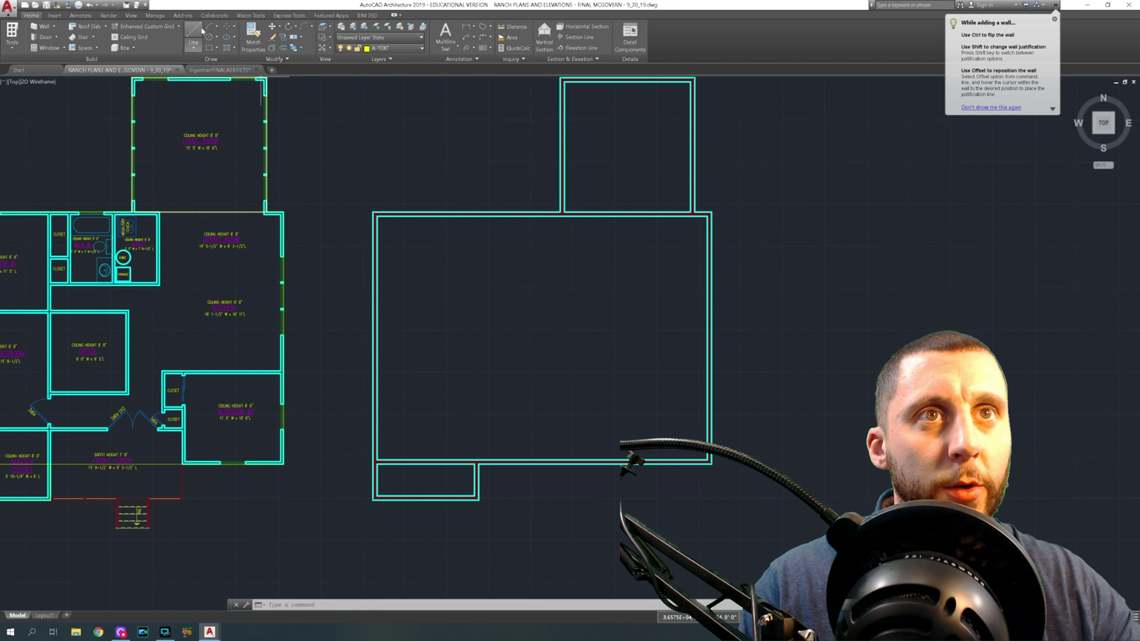
click(200, 28)
click(377, 338)
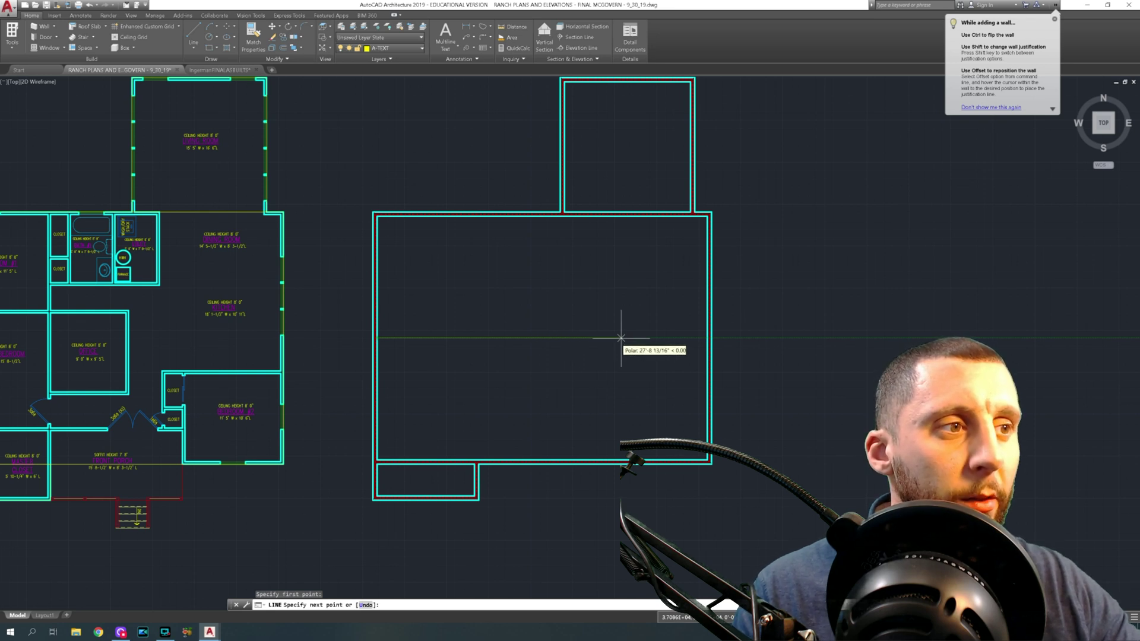
click(707, 338)
key(Escape)
key(Escape)
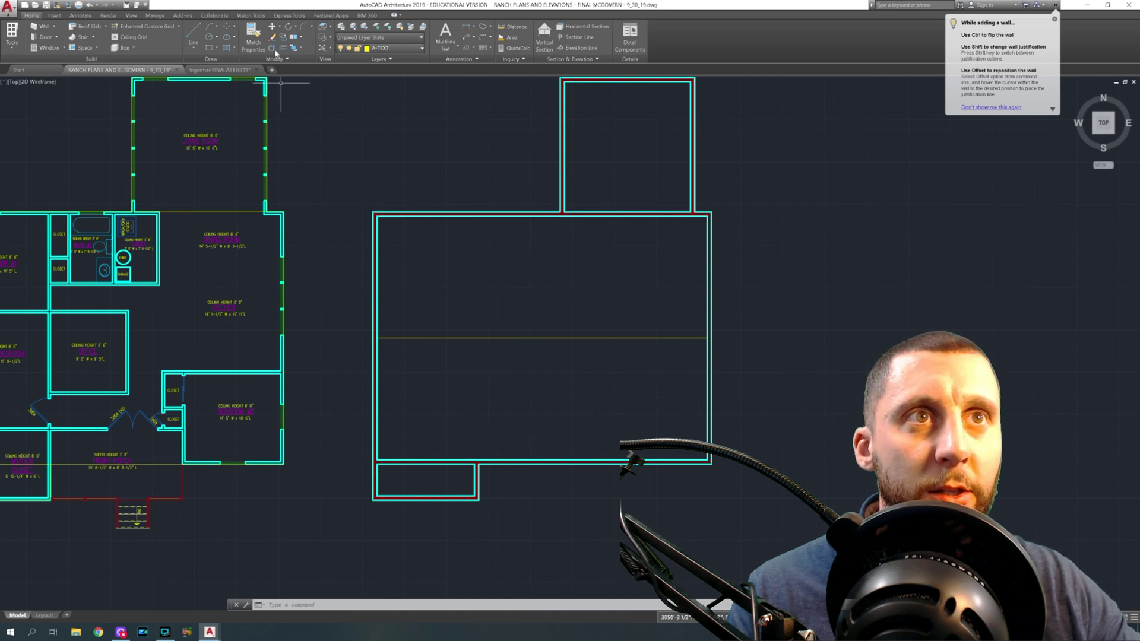
Step: Try to draw a line down the inner face of the left main wall, and undo it
click(193, 36)
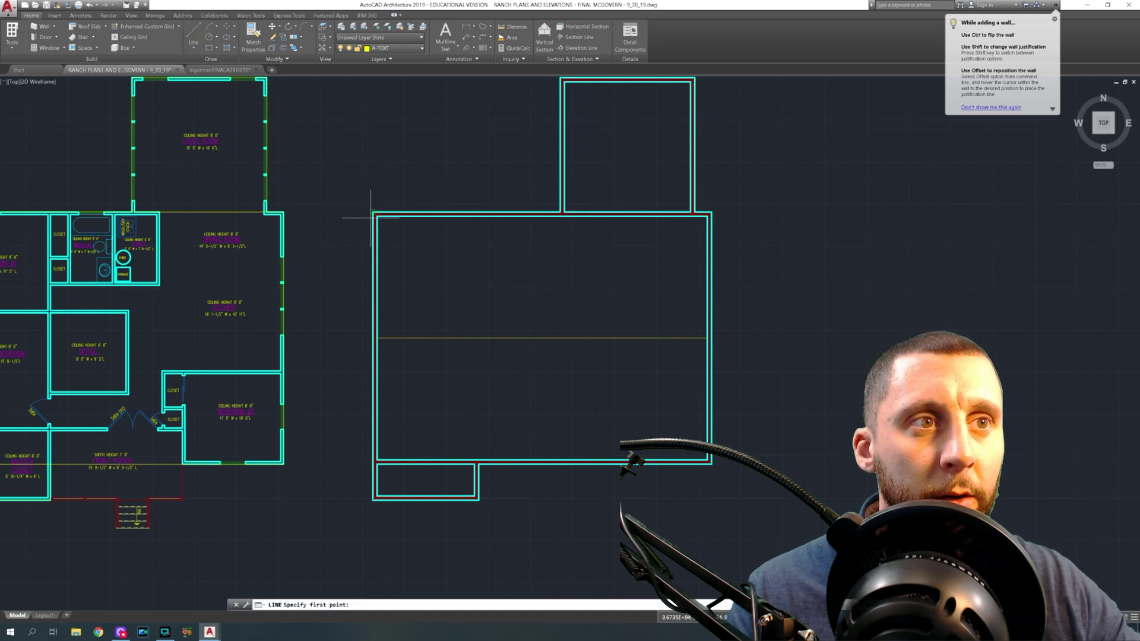
click(377, 459)
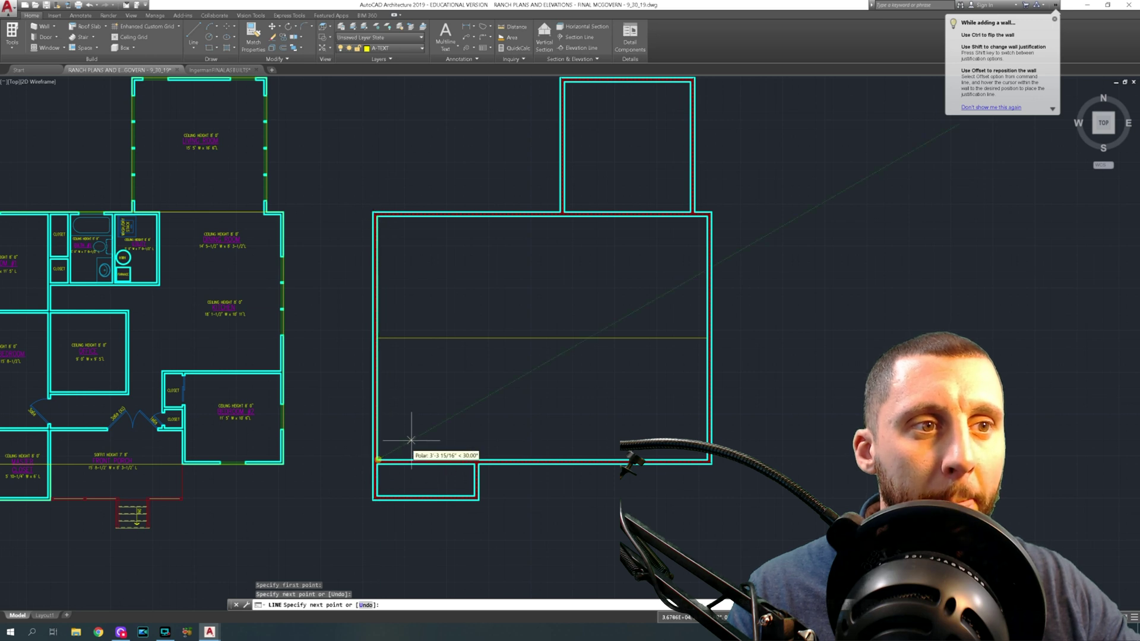
key(Escape)
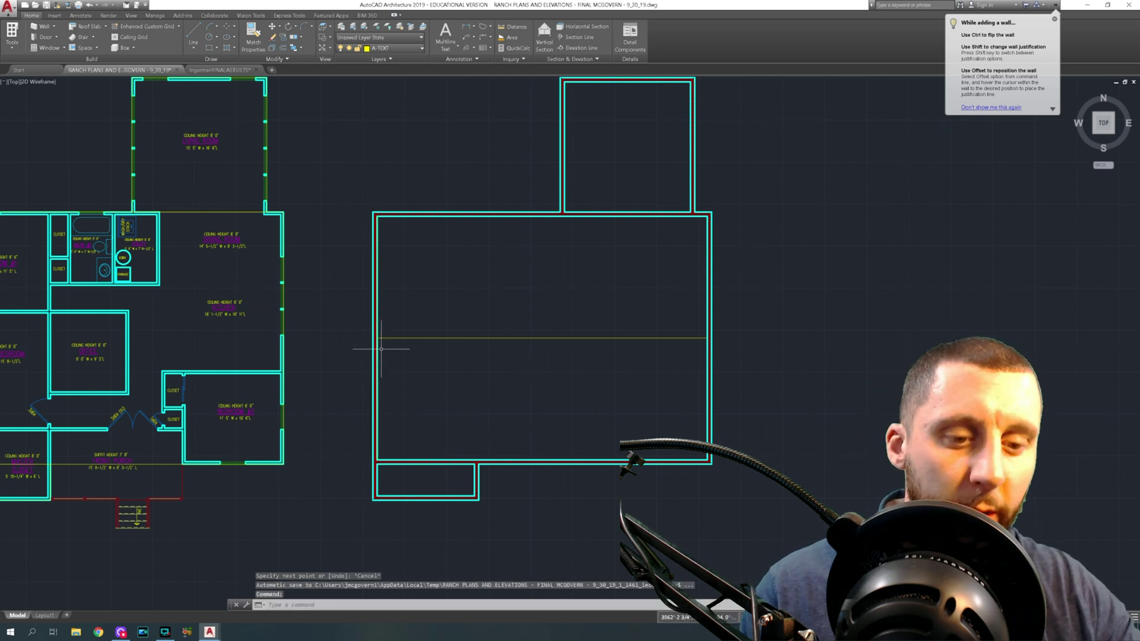
key(ctrl+z)
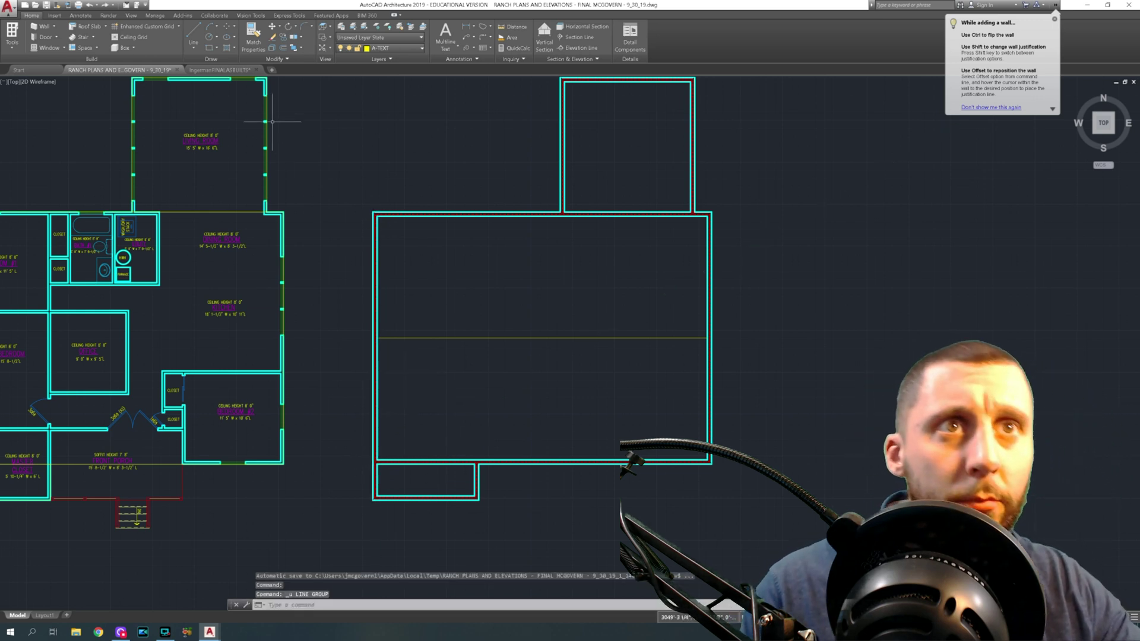
Step: Add a matching 16-inch CMU wall segment upward along the left wall's inner face, starting at the horizontal centerline
click(442, 185)
click(433, 221)
click(189, 36)
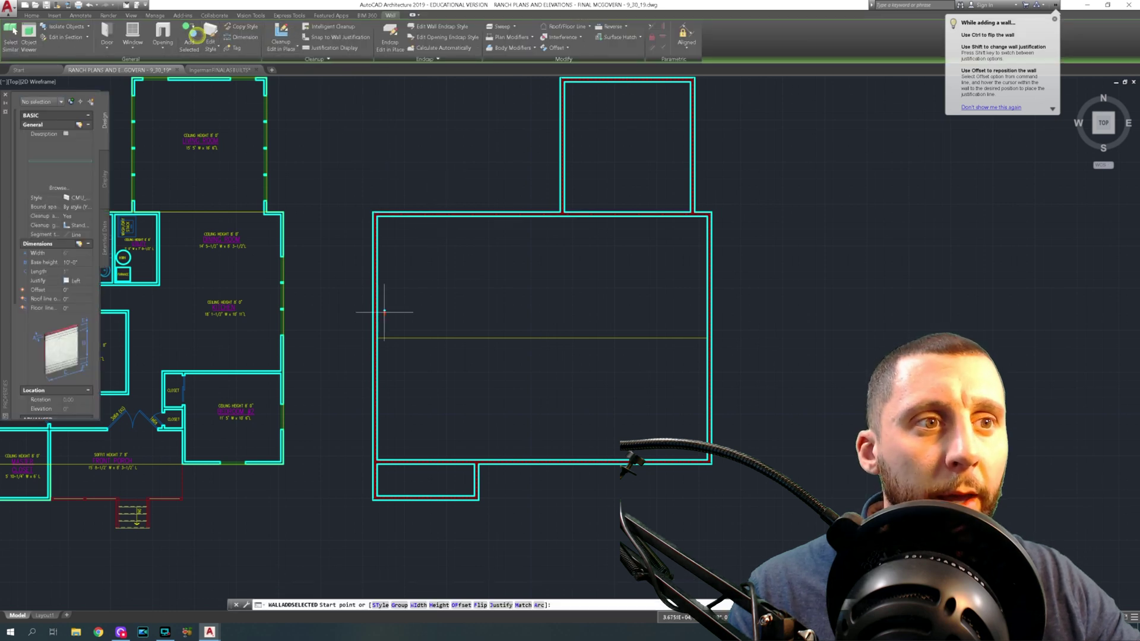
scroll(389, 335, up, 6)
click(266, 336)
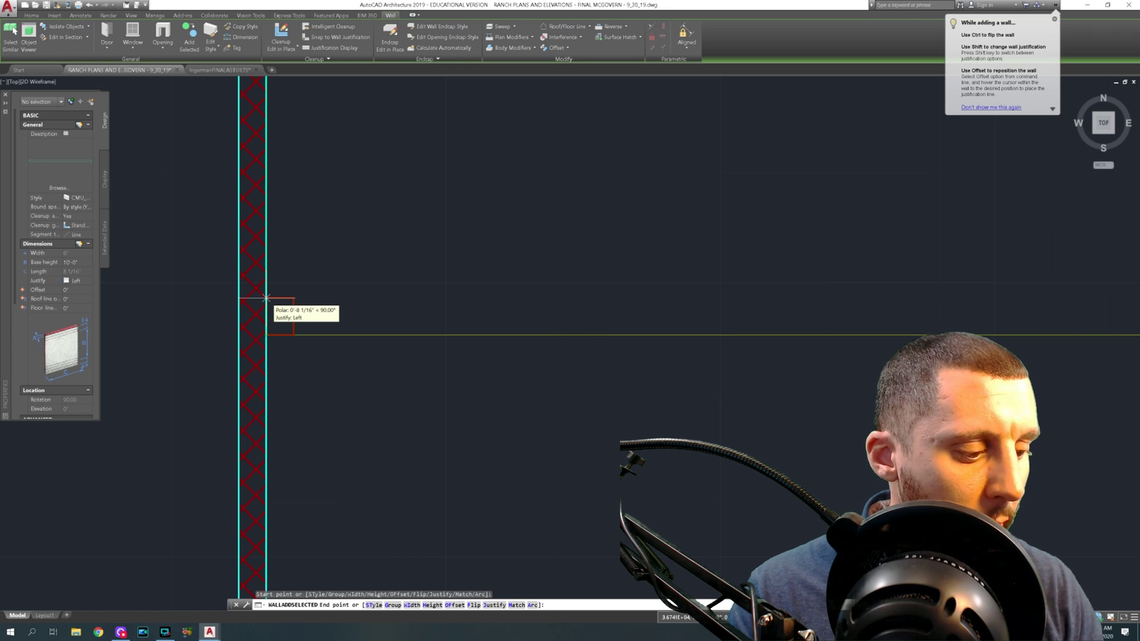
text(16)
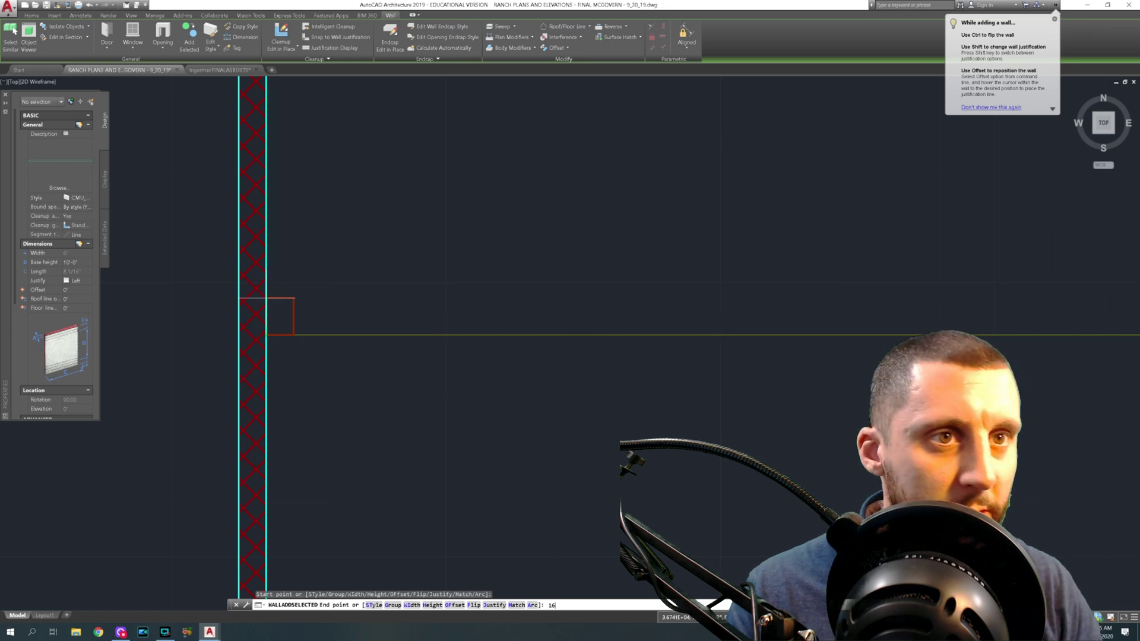
key(Return)
key(Escape)
key(Escape)
click(301, 299)
click(279, 308)
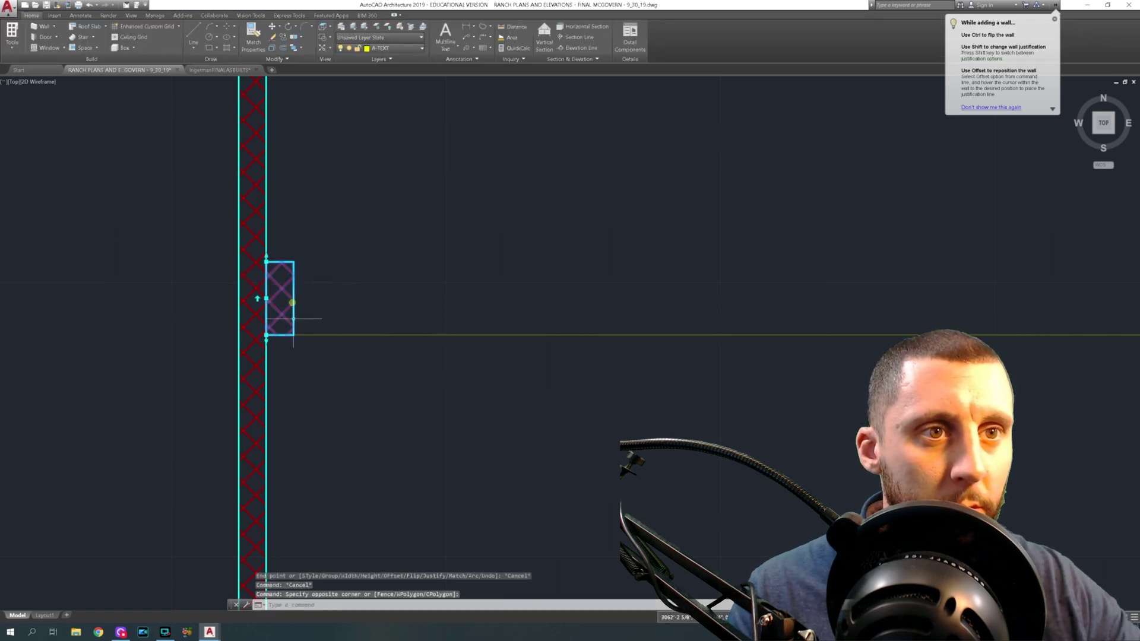
click(266, 335)
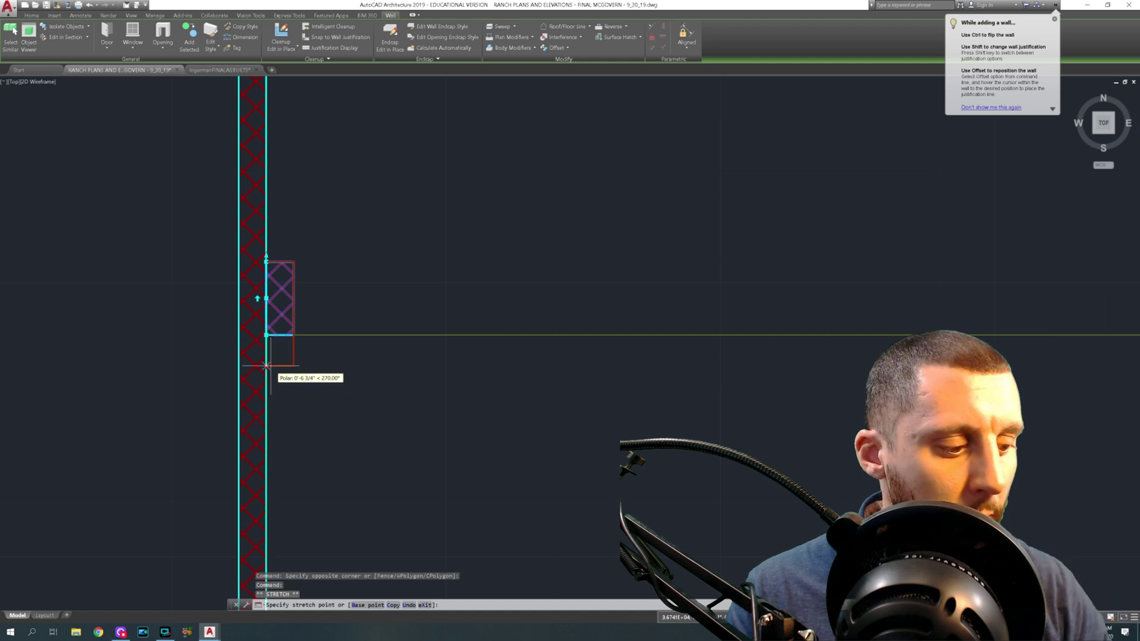
key(Escape)
key(Escape)
Step: Move the short CMU wall segment 8 inches straight down to center it on the horizontal line
click(294, 290)
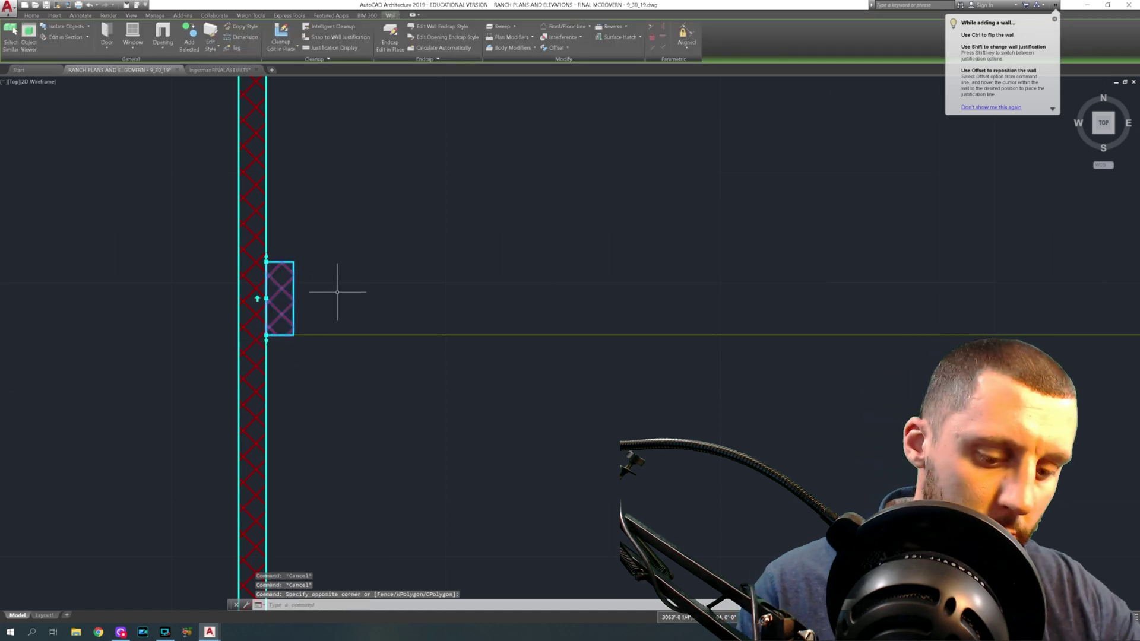
text(m)
key(Return)
click(355, 250)
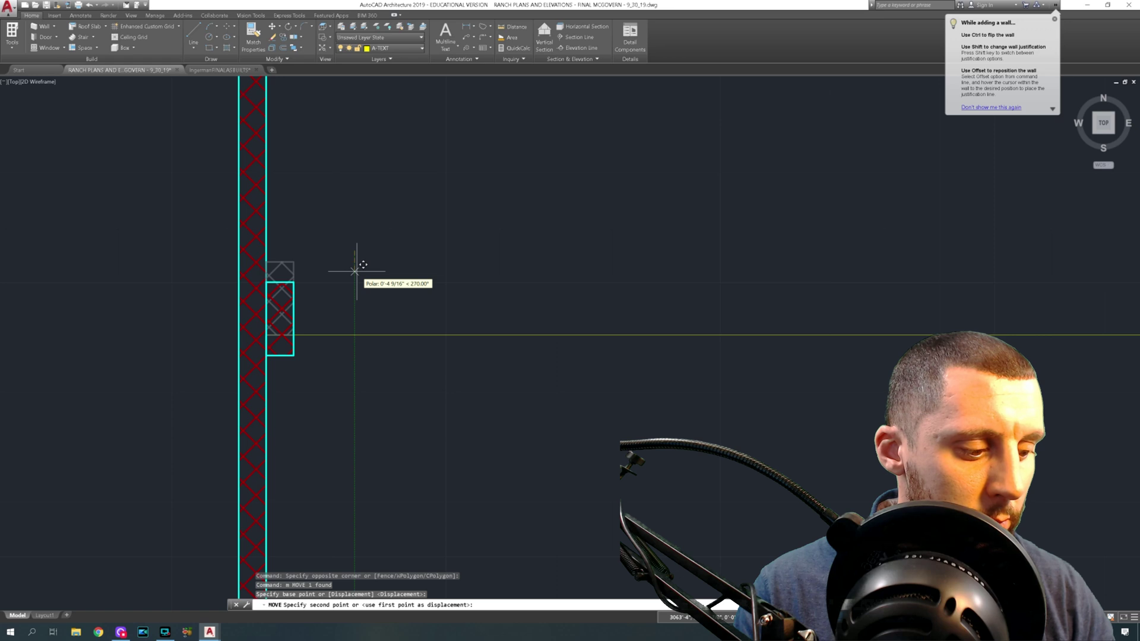
text(8)
key(Return)
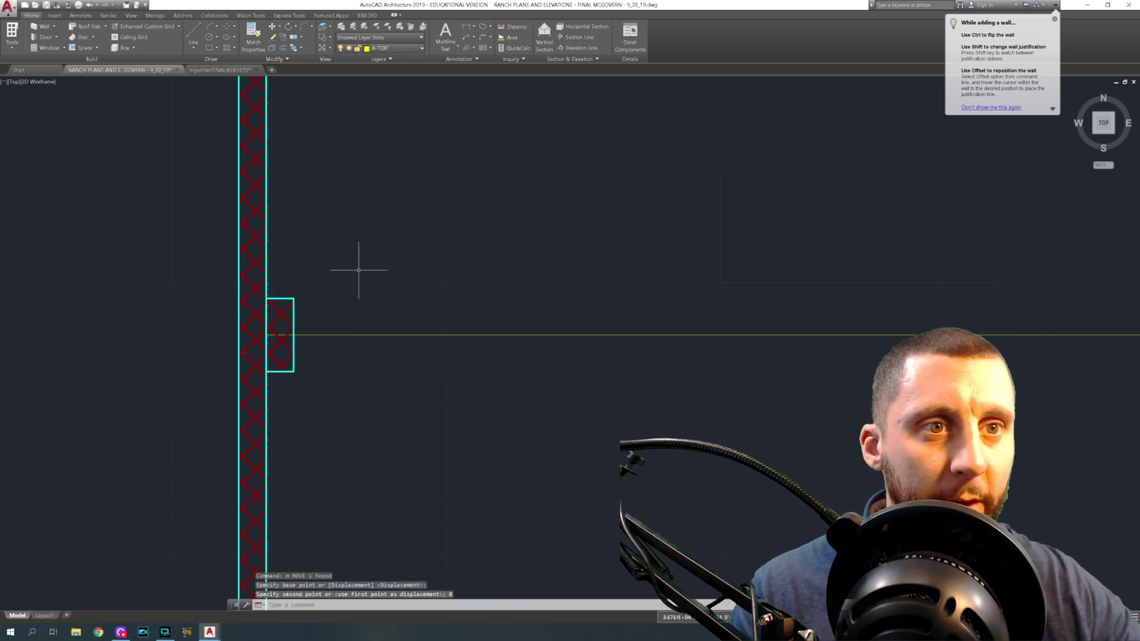
Step: Mirror the short CMU pilaster to the right main wall about the foundation's vertical midline, keeping the original
click(316, 293)
scroll(377, 308, down, 5)
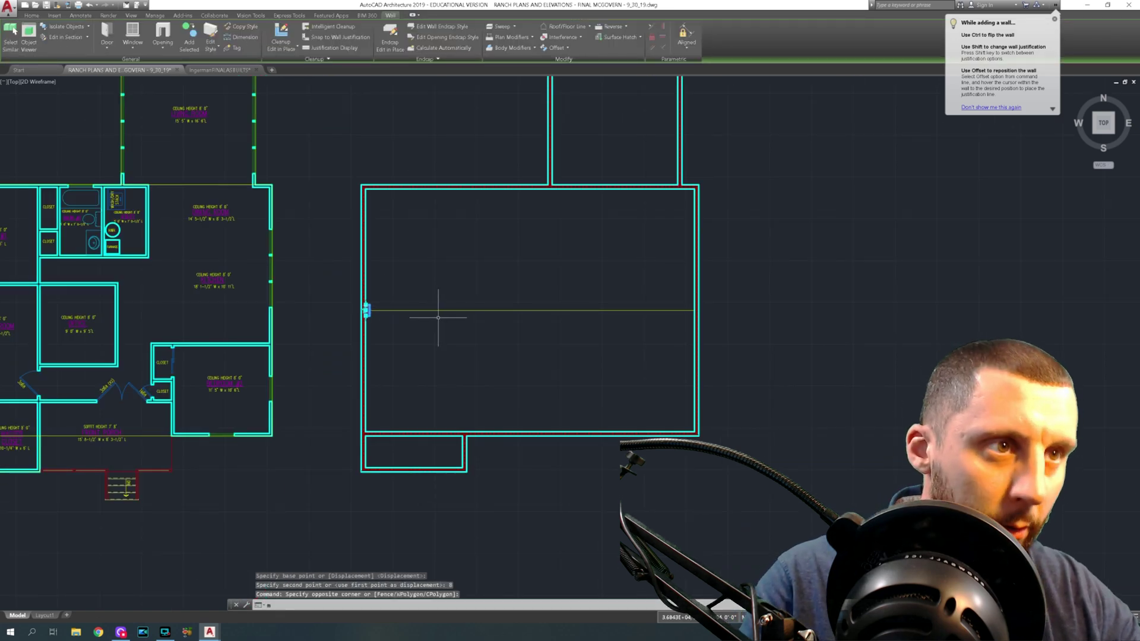
text(mi)
key(Return)
click(531, 186)
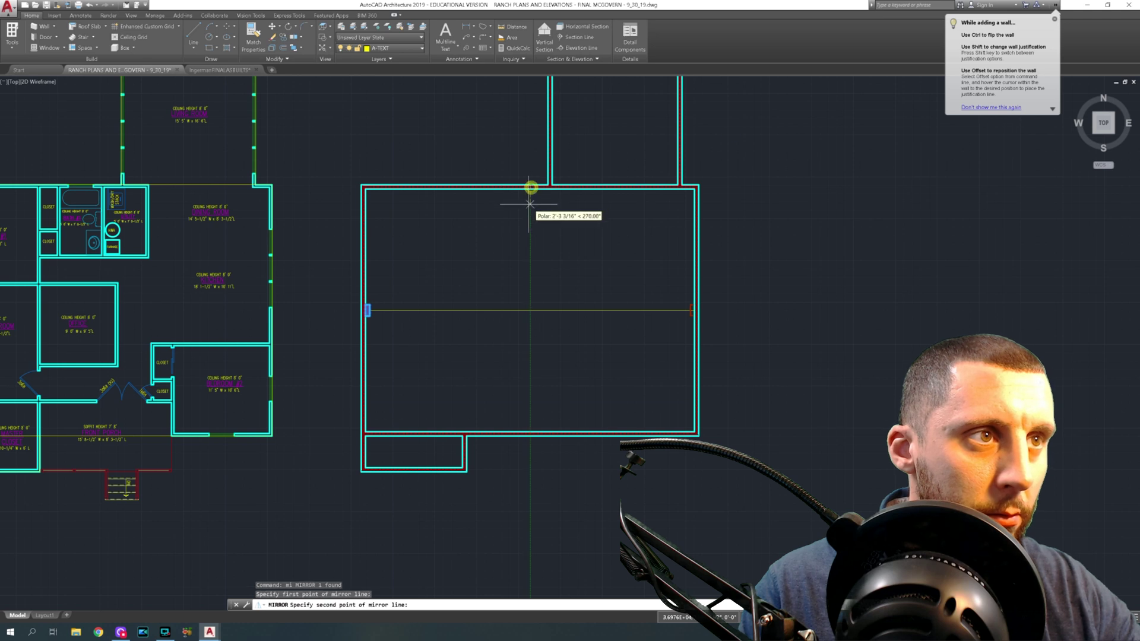
click(555, 275)
text(n)
key(Return)
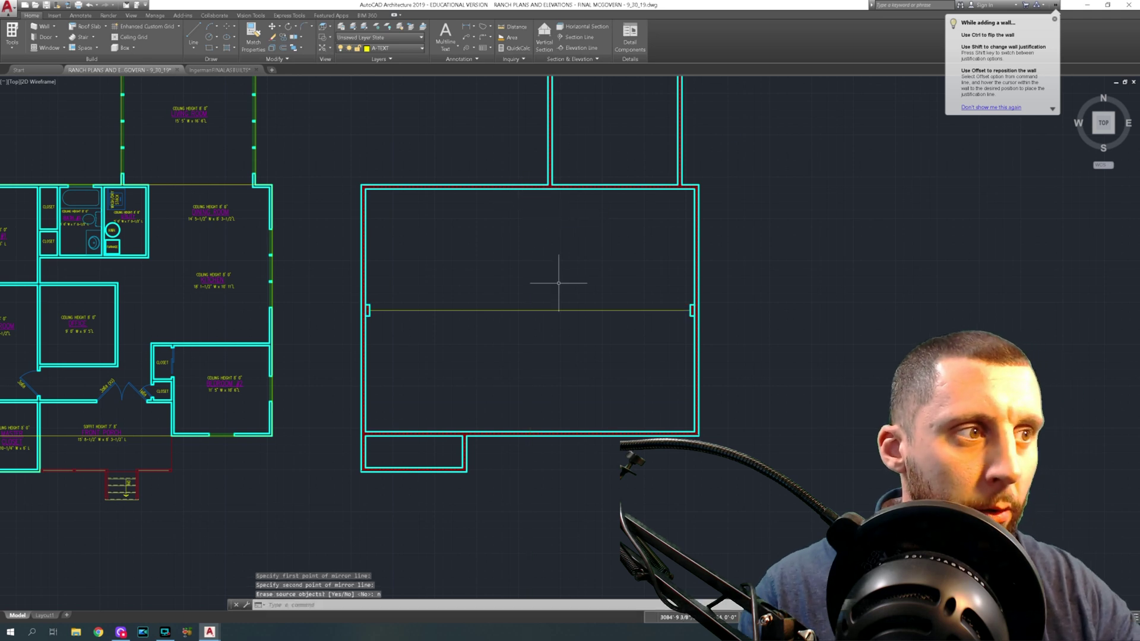
Step: Try to draw a line down the left pilaster's inner face, and undo it
click(194, 37)
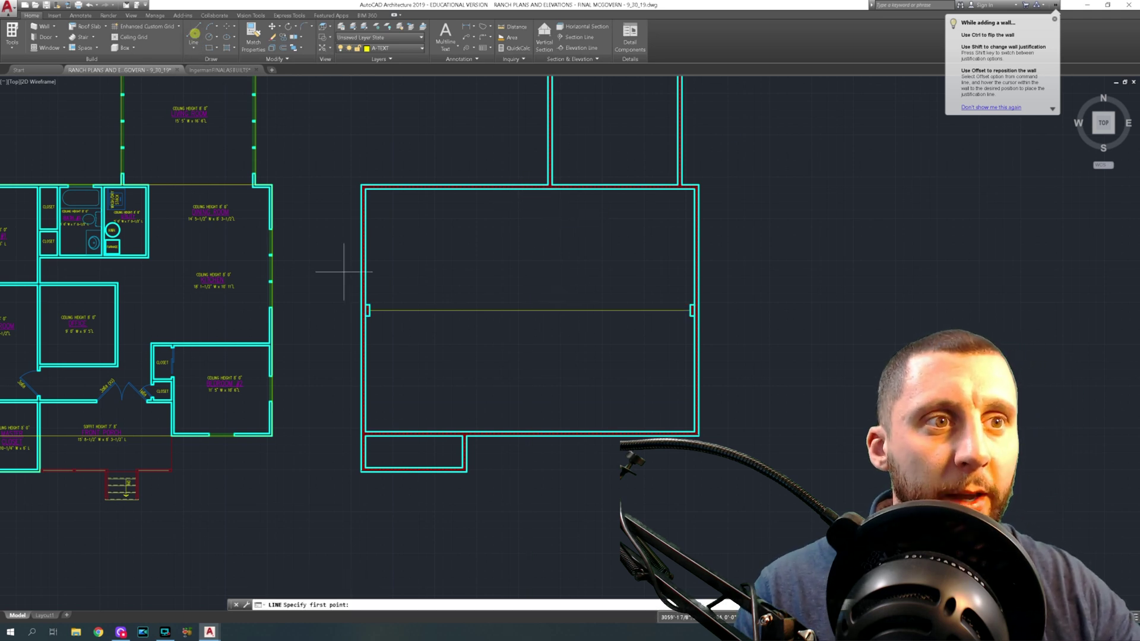
scroll(364, 309, up, 7)
click(377, 292)
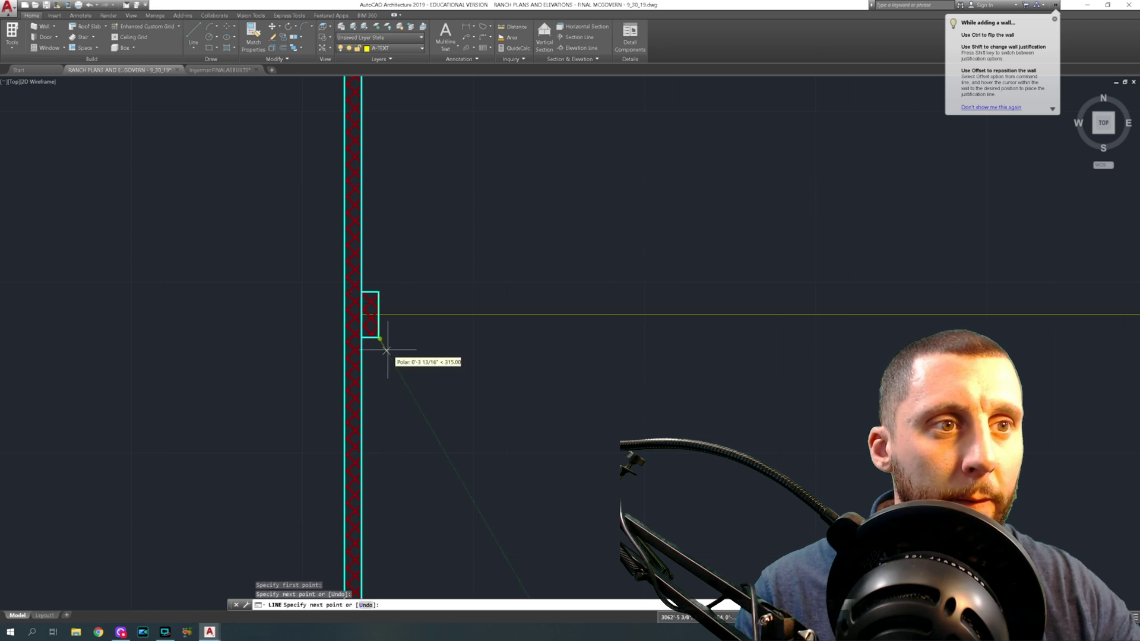
key(Escape)
key(ctrl+z)
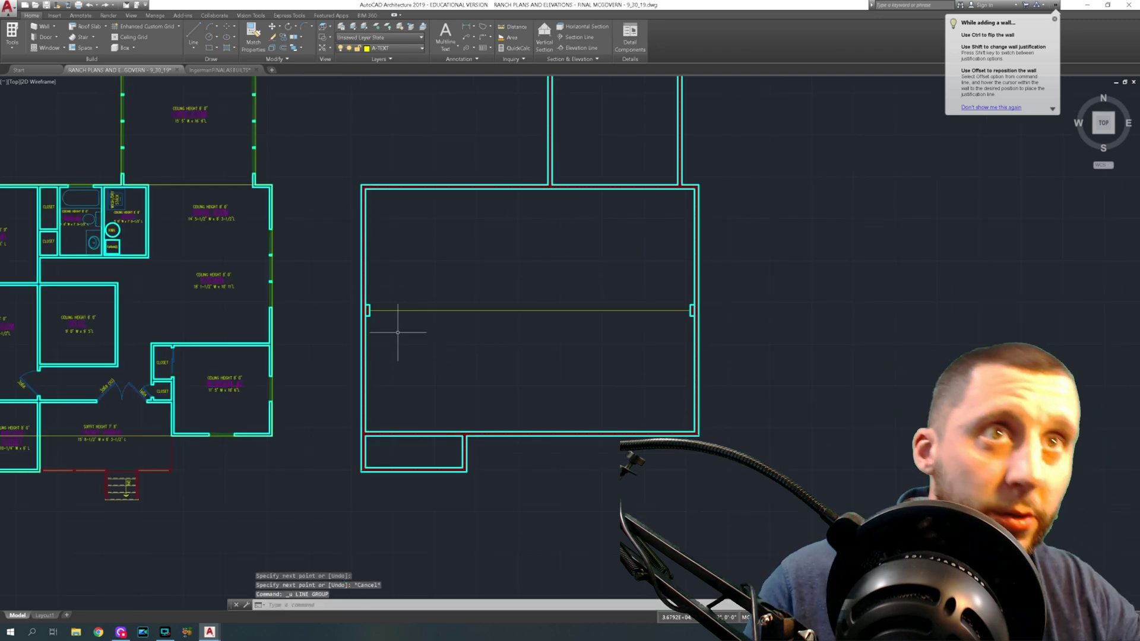
Step: Draw a short vertical reference line straight down from the left pilaster's lower inner corner
click(194, 37)
scroll(380, 309, up, 7)
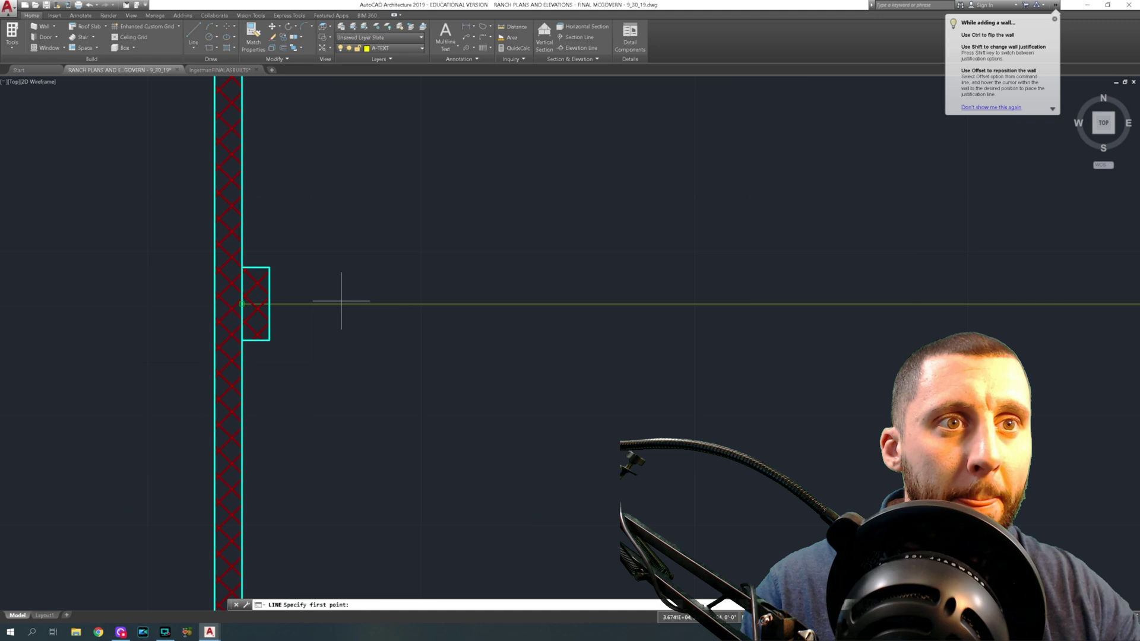
click(269, 340)
click(269, 453)
key(Escape)
scroll(347, 336, down, 6)
Step: Draw a short vertical reference line down from the midpoint of the horizontal centerline
middle_drag(378, 341, 287, 341)
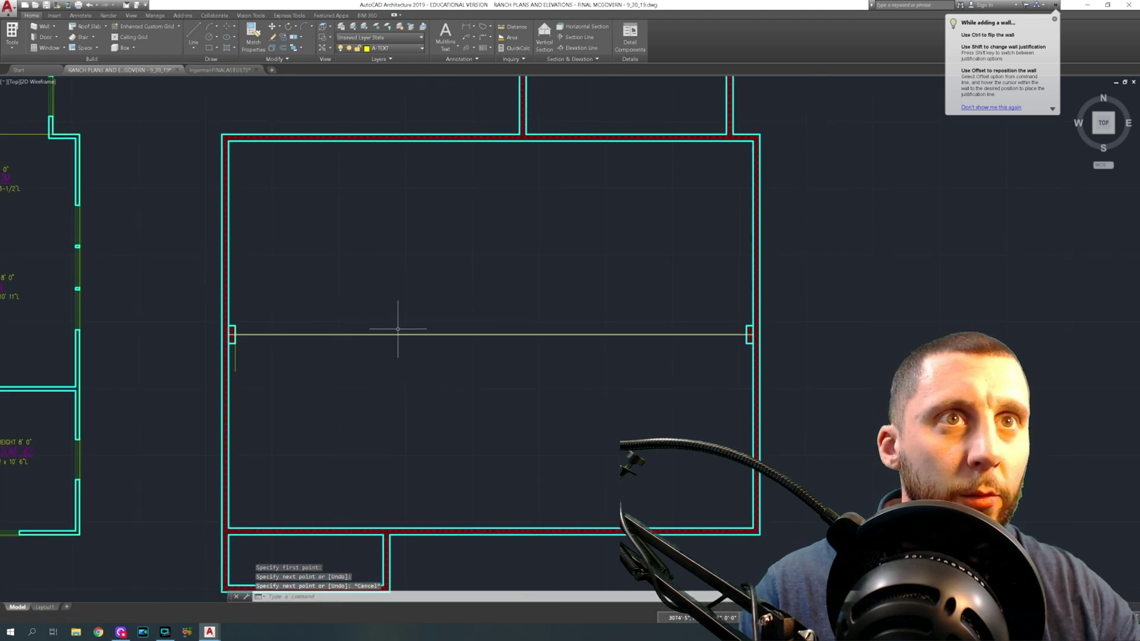
click(194, 37)
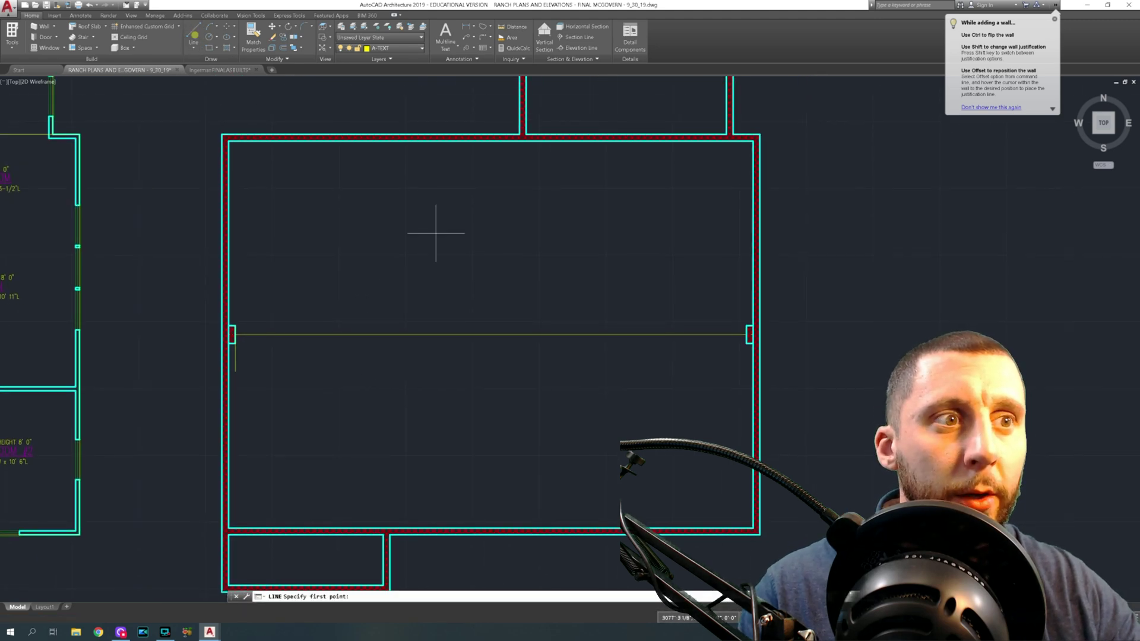
click(491, 334)
click(491, 359)
key(Escape)
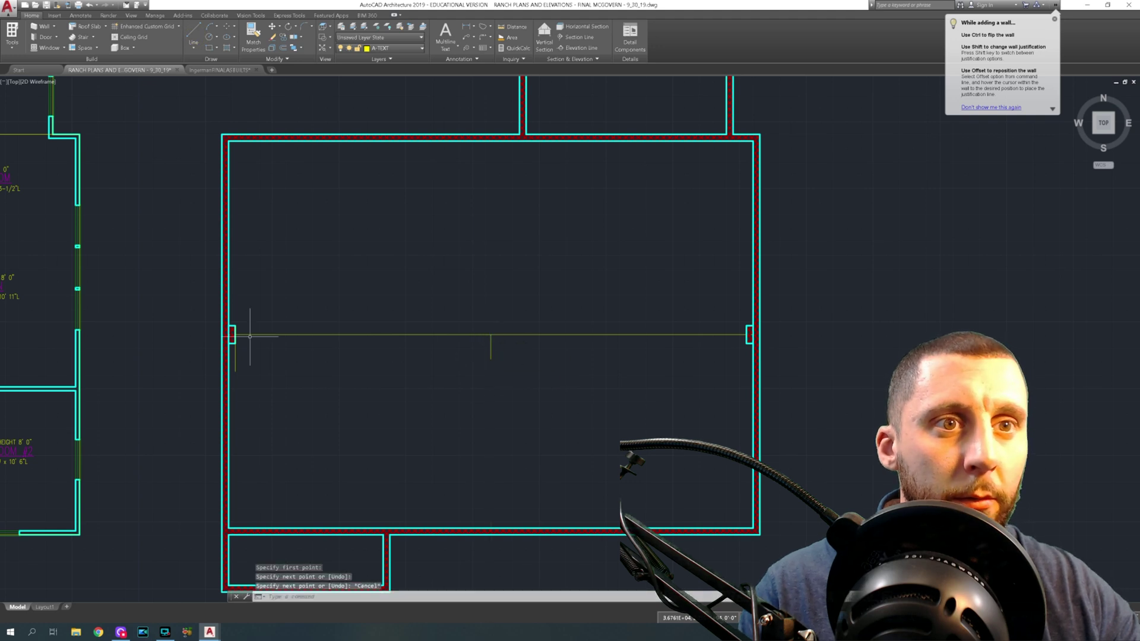
click(224, 301)
click(187, 38)
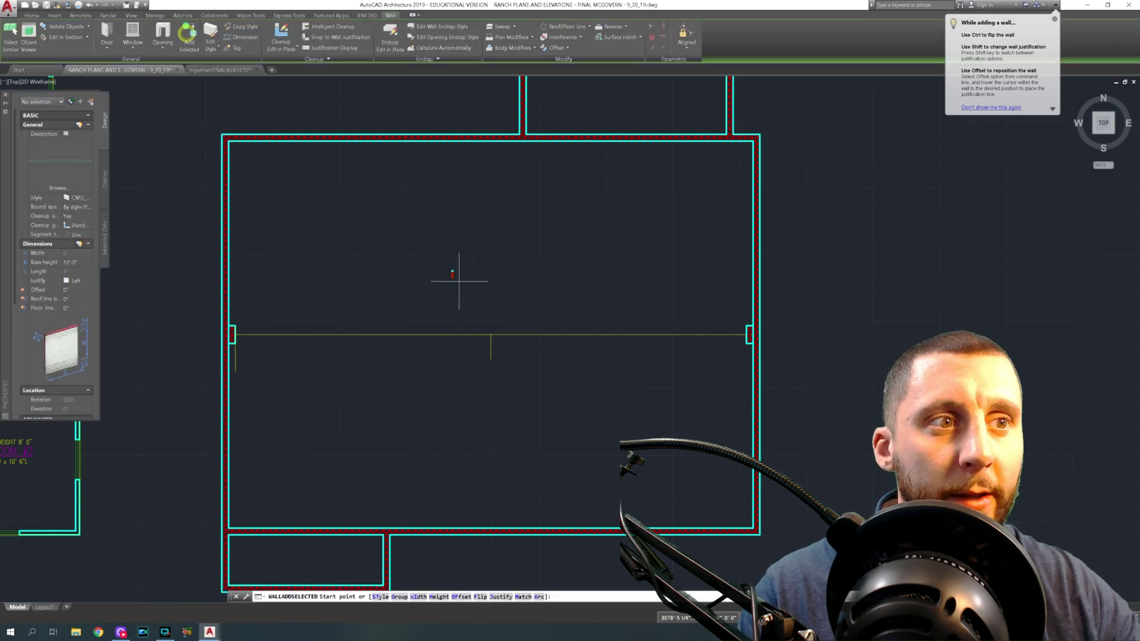
scroll(479, 335, down, 4)
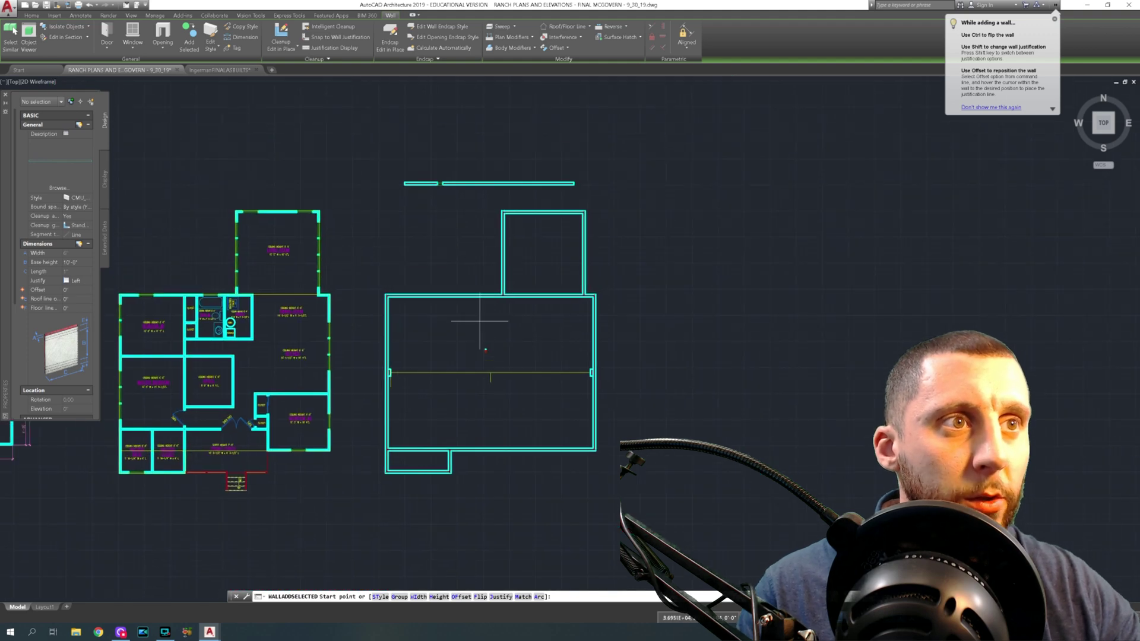
key(Escape)
scroll(442, 176, up, 8)
scroll(450, 232, up, 2)
click(453, 242)
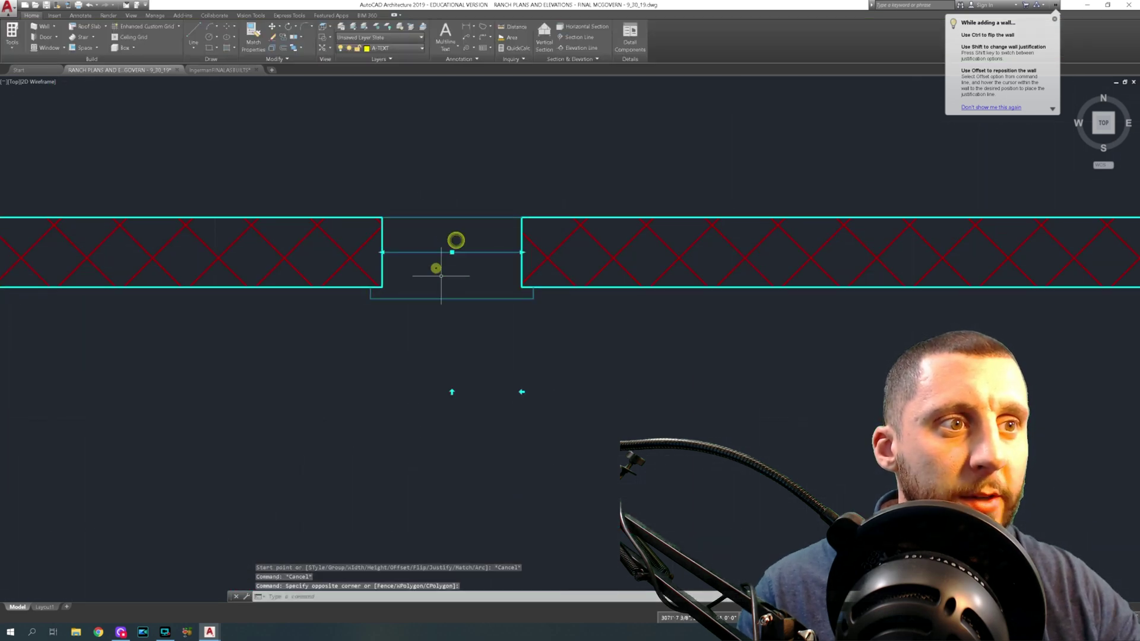
scroll(453, 391, down, 6)
middle_drag(464, 405, 426, 220)
middle_drag(622, 440, 588, 334)
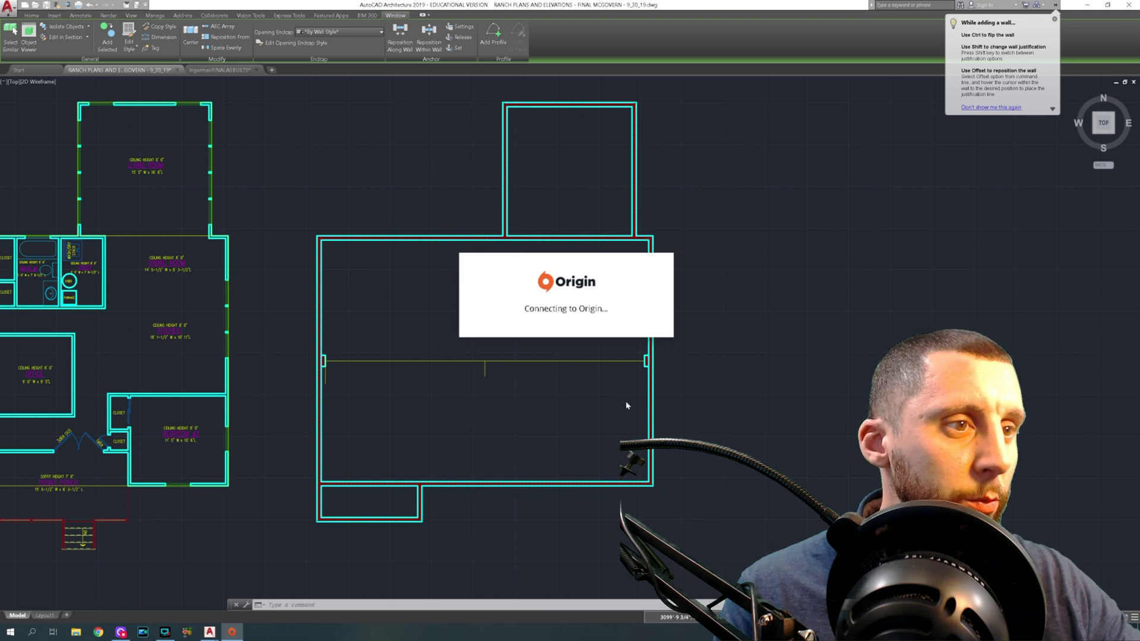
Step: Close the Origin launcher window and clear the selection in the drawing
right_click(235, 637)
click(233, 620)
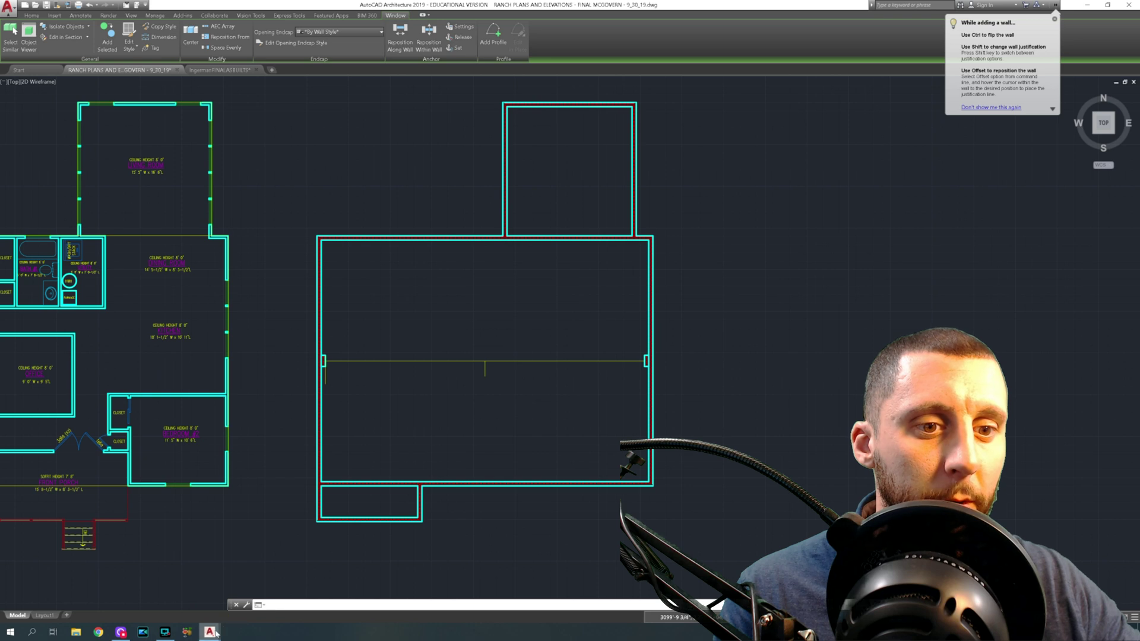
click(396, 411)
key(Escape)
Step: Add an 8-inch CMU wall segment matching the left foundation wall, running right from the centerline's midpoint below the line
scroll(433, 370, up, 4)
middle_drag(475, 394, 409, 400)
click(77, 208)
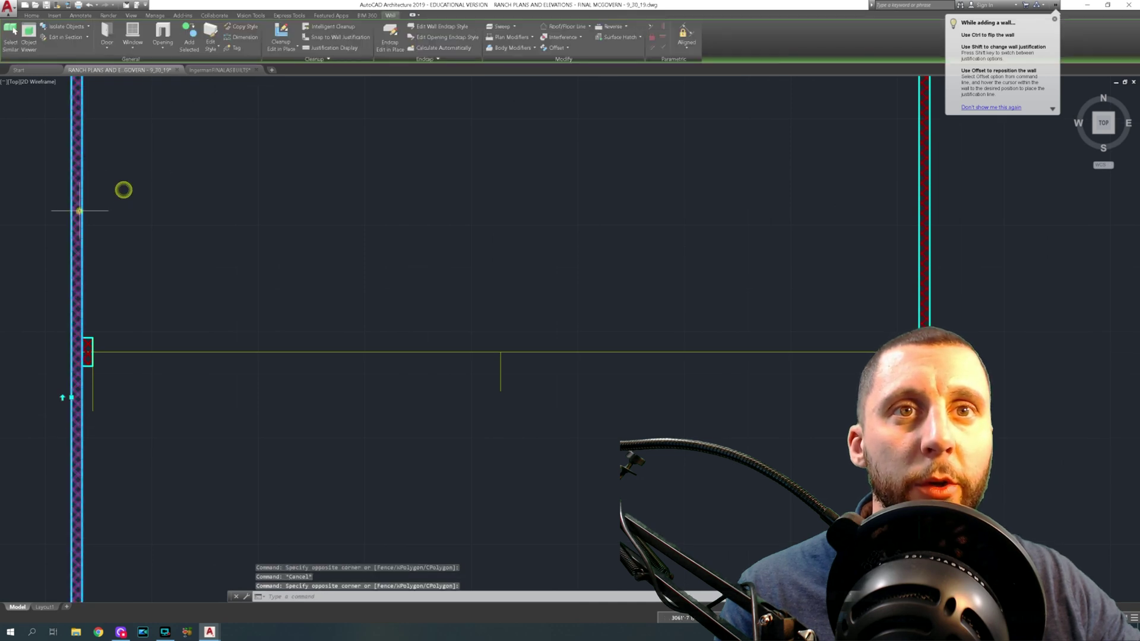
click(162, 34)
click(184, 34)
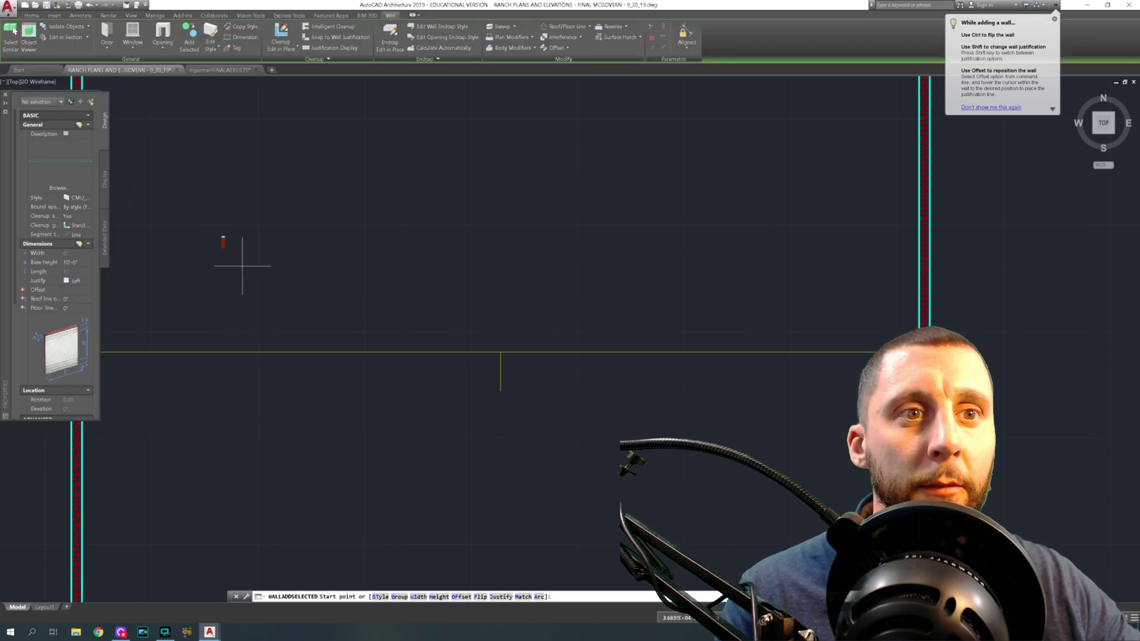
click(501, 352)
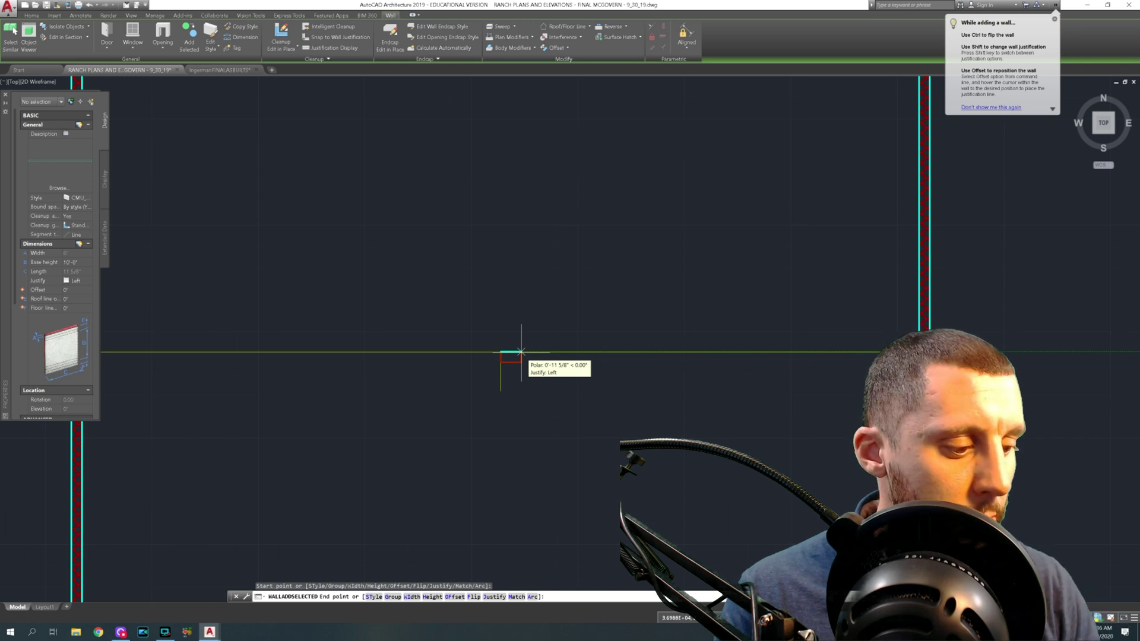
text(8)
key(Return)
key(Escape)
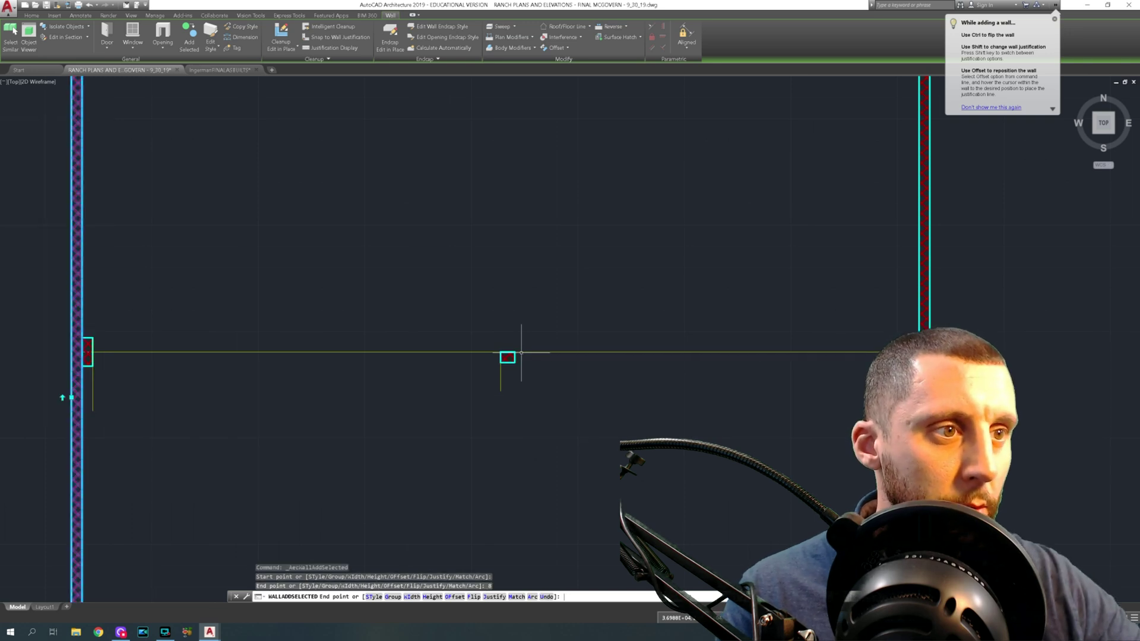
key(Escape)
Step: Dismiss the Origin window and stretch the short CMU block's left end 8 inches further left along the centerline
scroll(515, 360, up, 5)
click(451, 339)
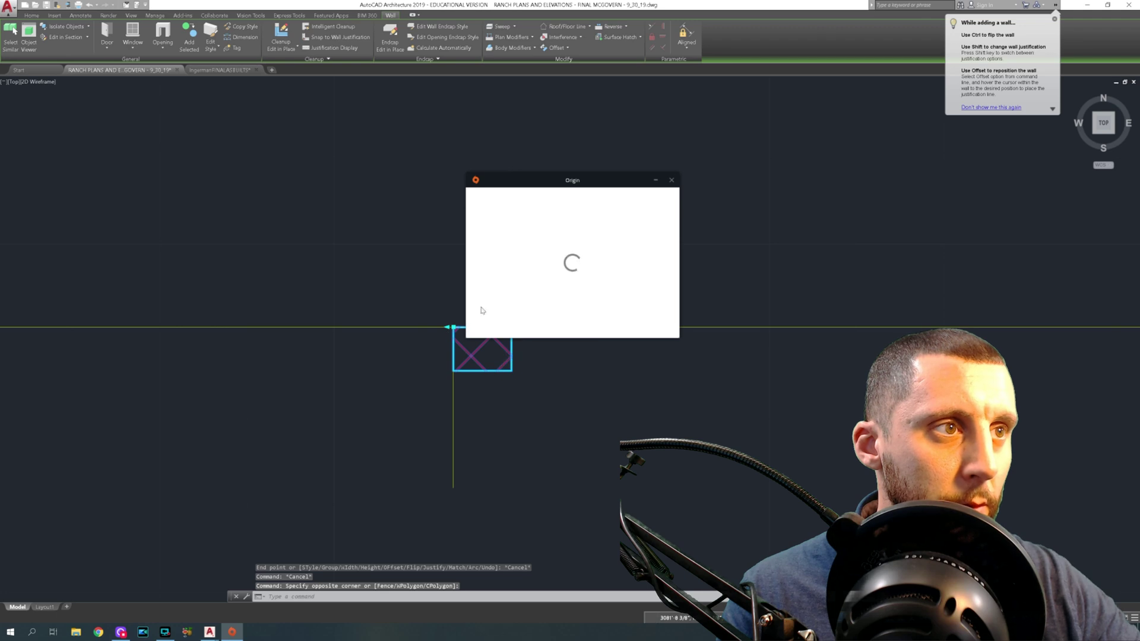
click(671, 181)
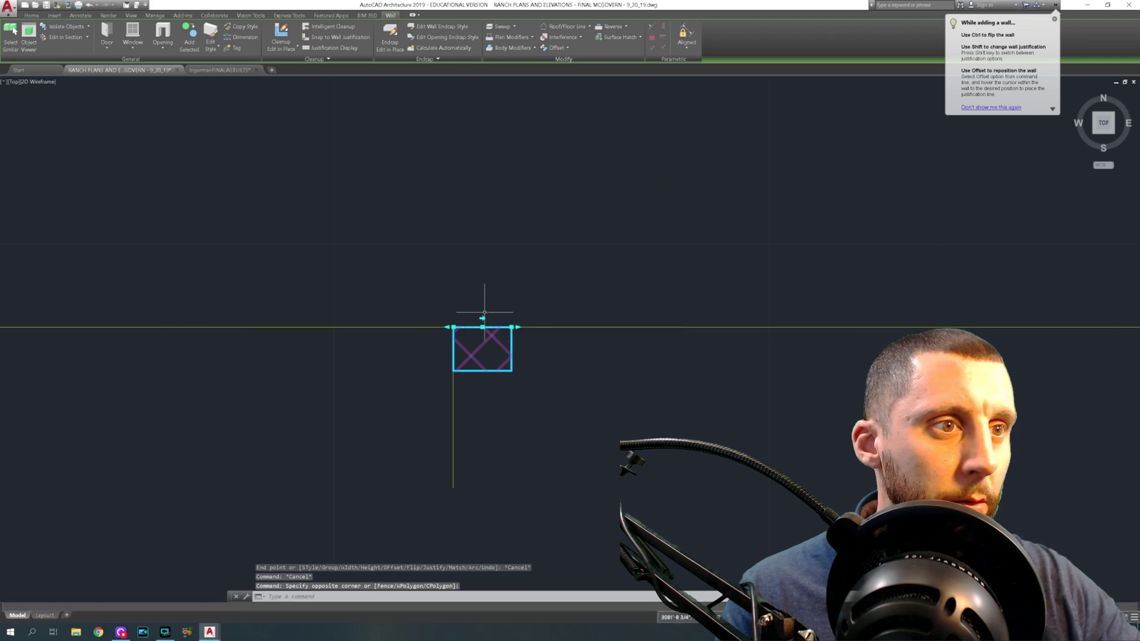
click(453, 328)
text(8)
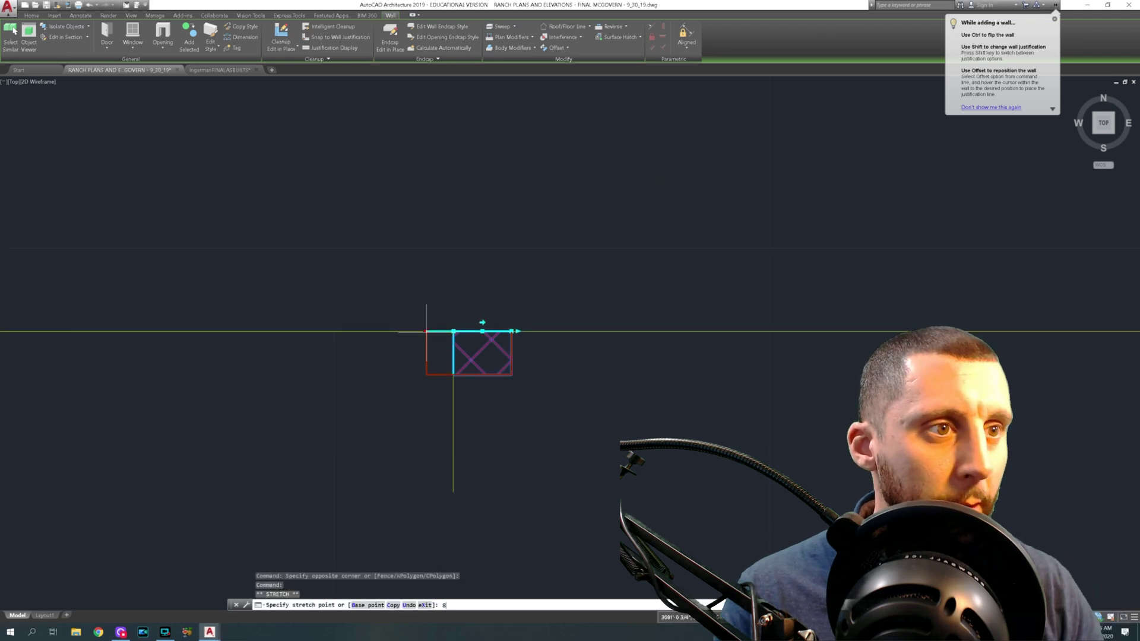
key(Return)
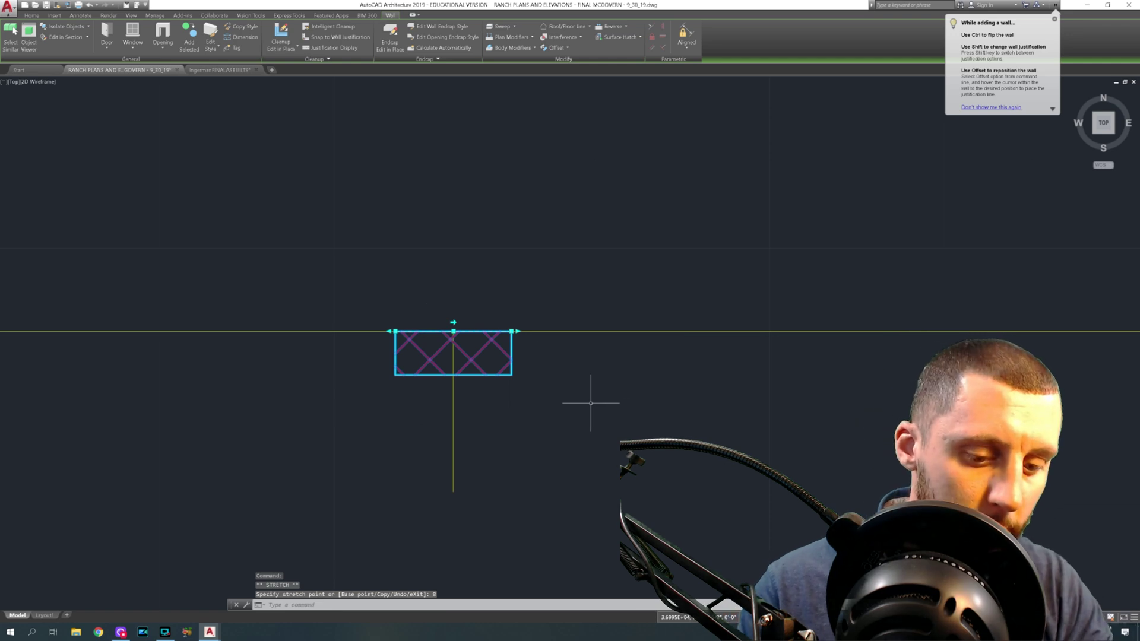
key(Escape)
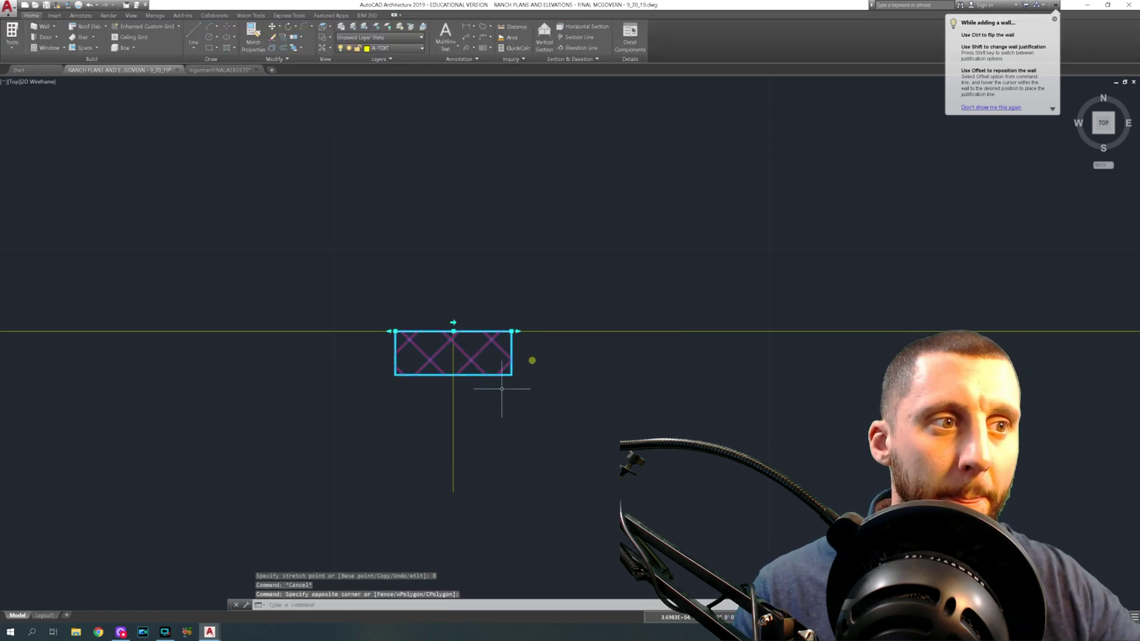
Step: Add a second matching CMU block directly above the first, spanning the same length along the centerline
click(502, 386)
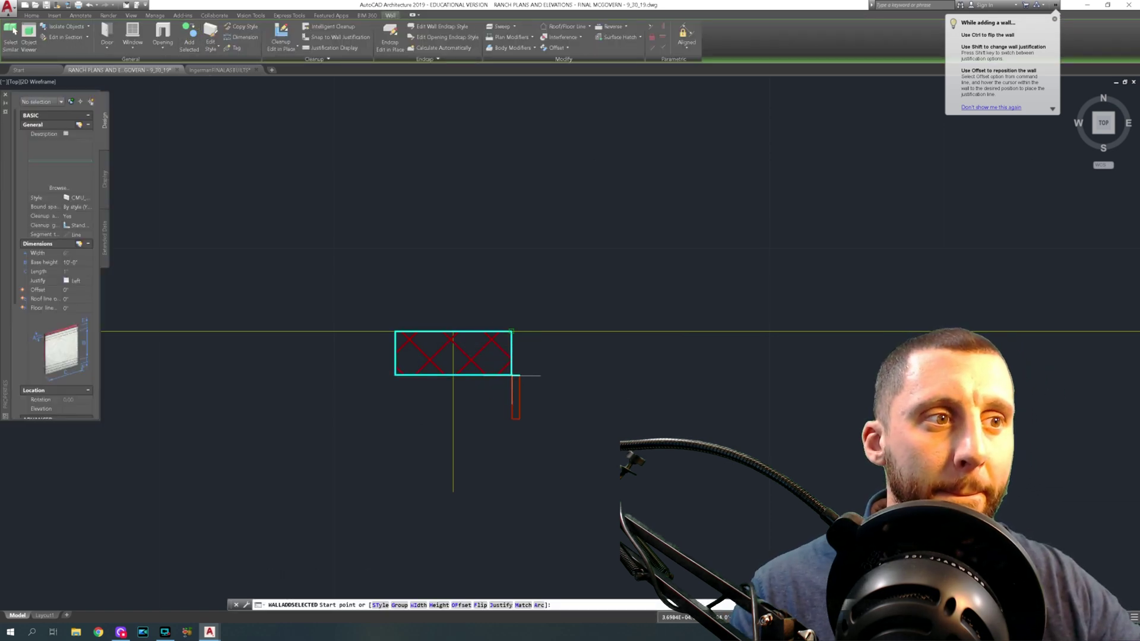
click(511, 330)
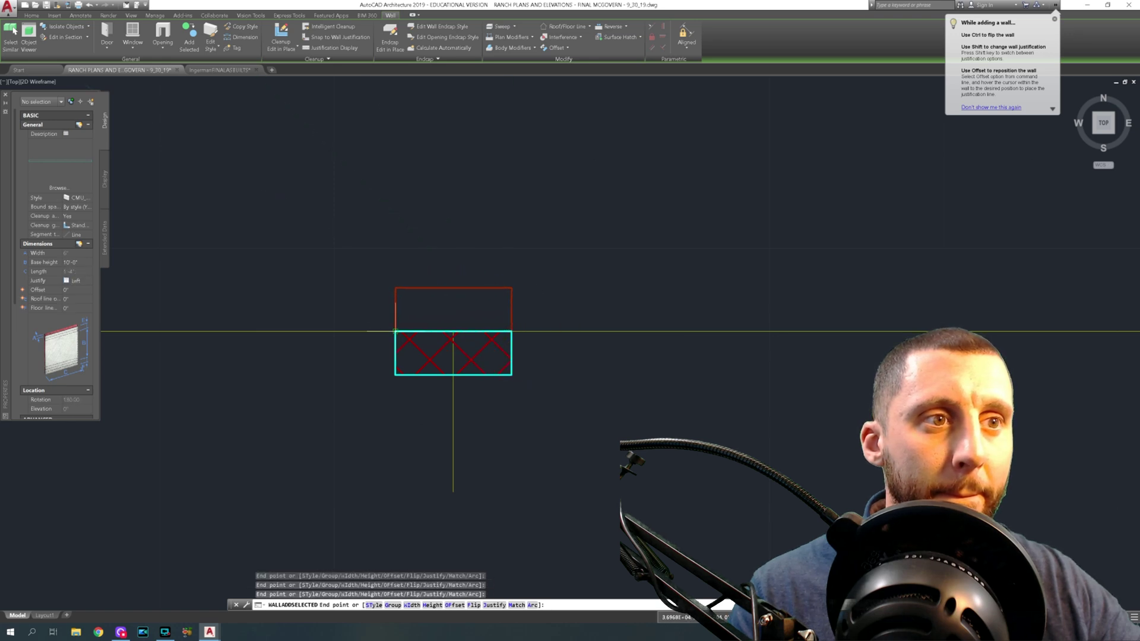
key(Escape)
key(Escape)
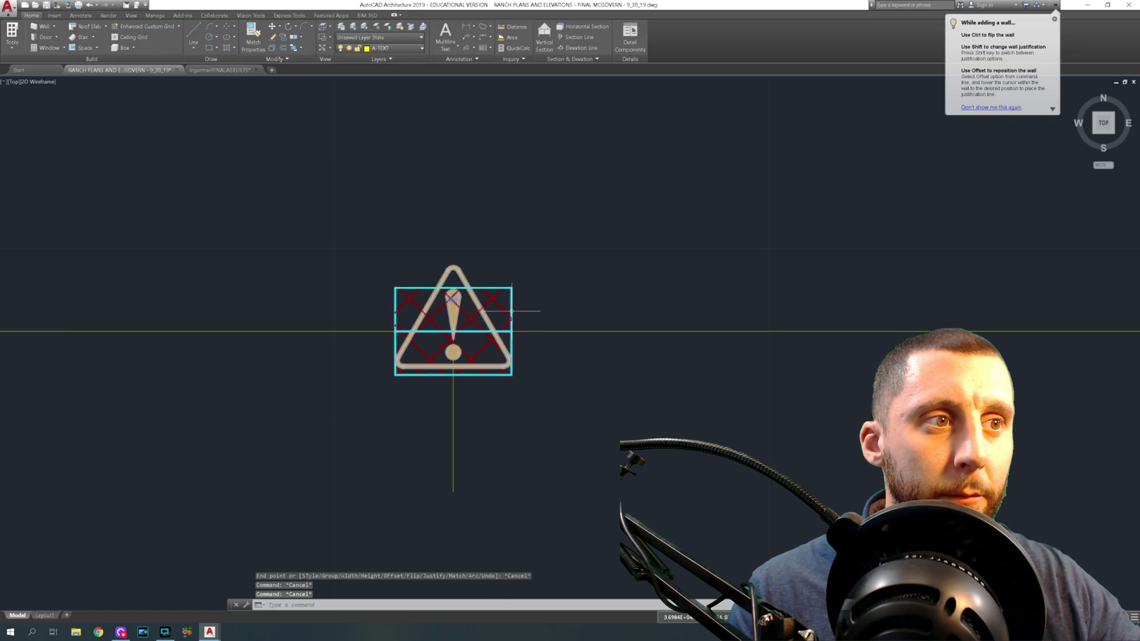
Step: Delete the lower of the two CMU blocks at the middle of the centerline
click(516, 340)
key(Escape)
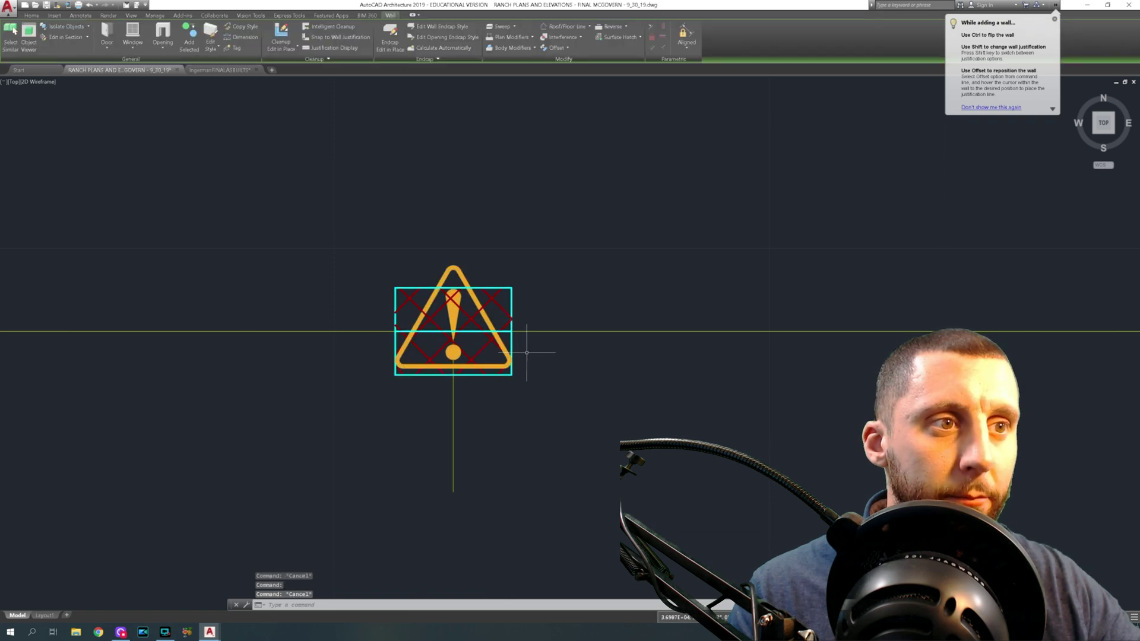
click(514, 305)
key(Delete)
drag(513, 315, 507, 305)
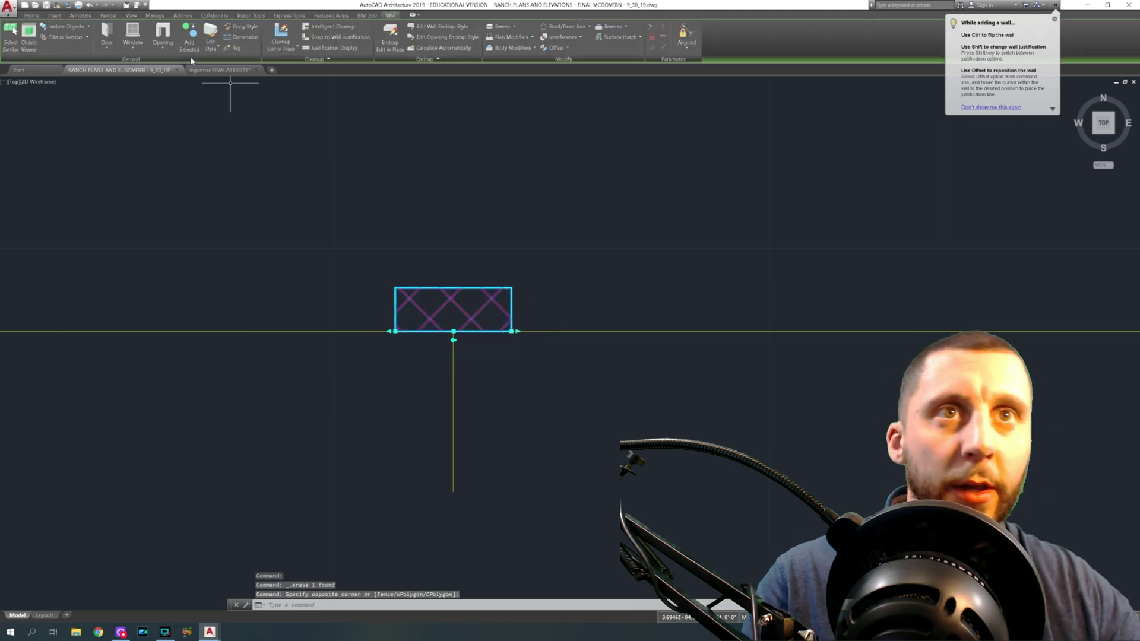
Step: Draw a diagonal marker line up and left from the CMU block's left corner on the centerline
click(31, 15)
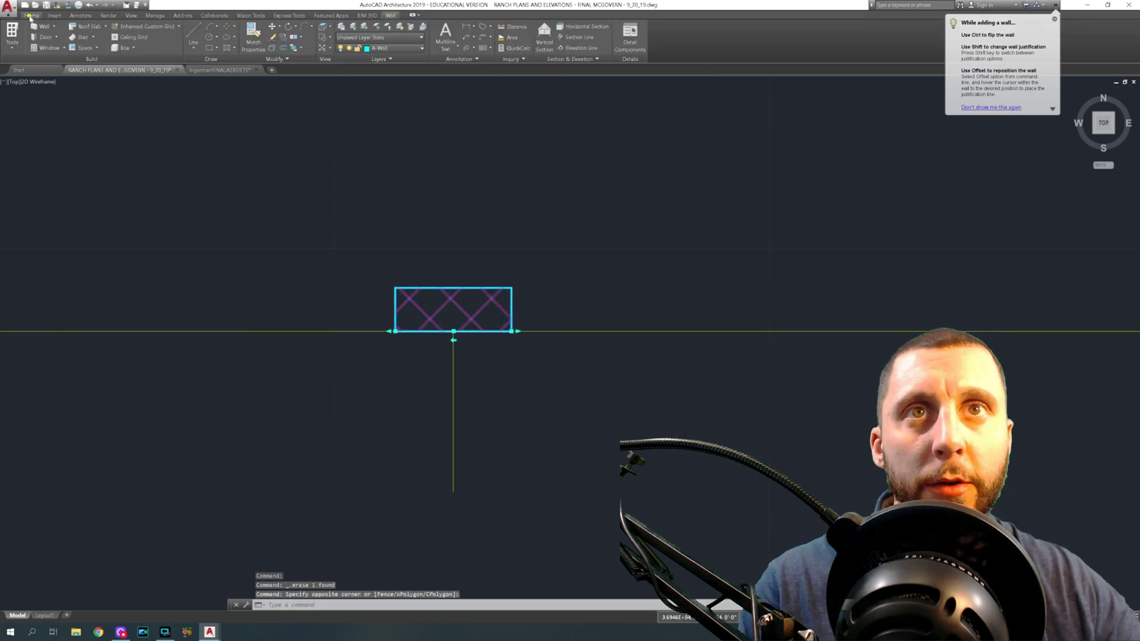
click(193, 29)
click(395, 331)
click(262, 170)
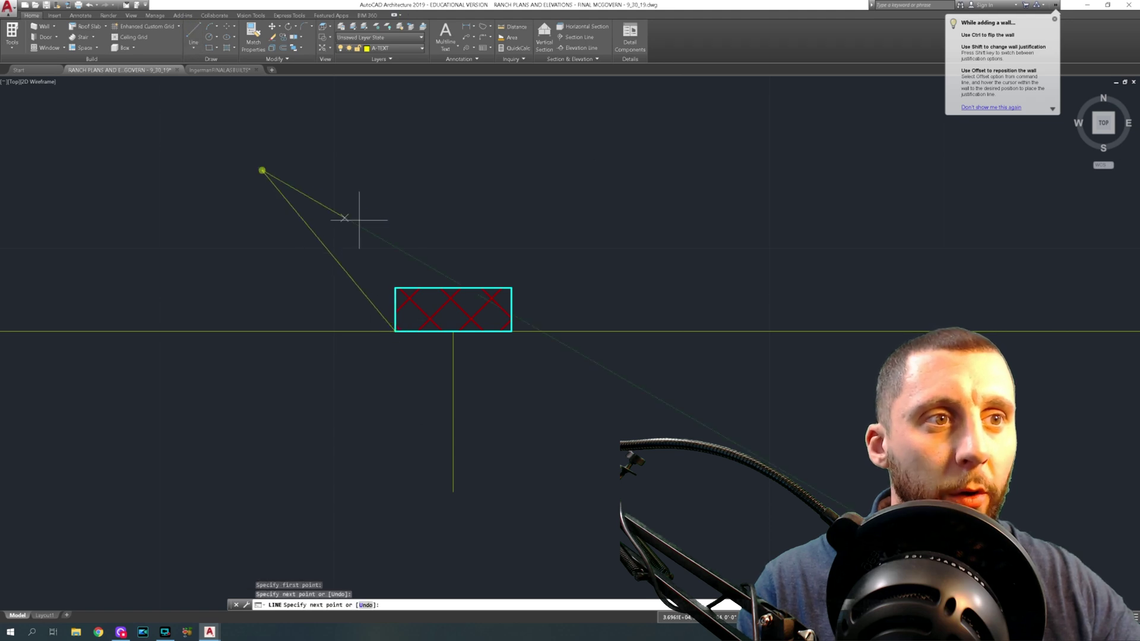
key(Escape)
Step: Delete the CMU block at the middle of the centerline, leaving the diagonal marker line
click(514, 262)
click(487, 297)
key(Delete)
scroll(258, 227, down, 4)
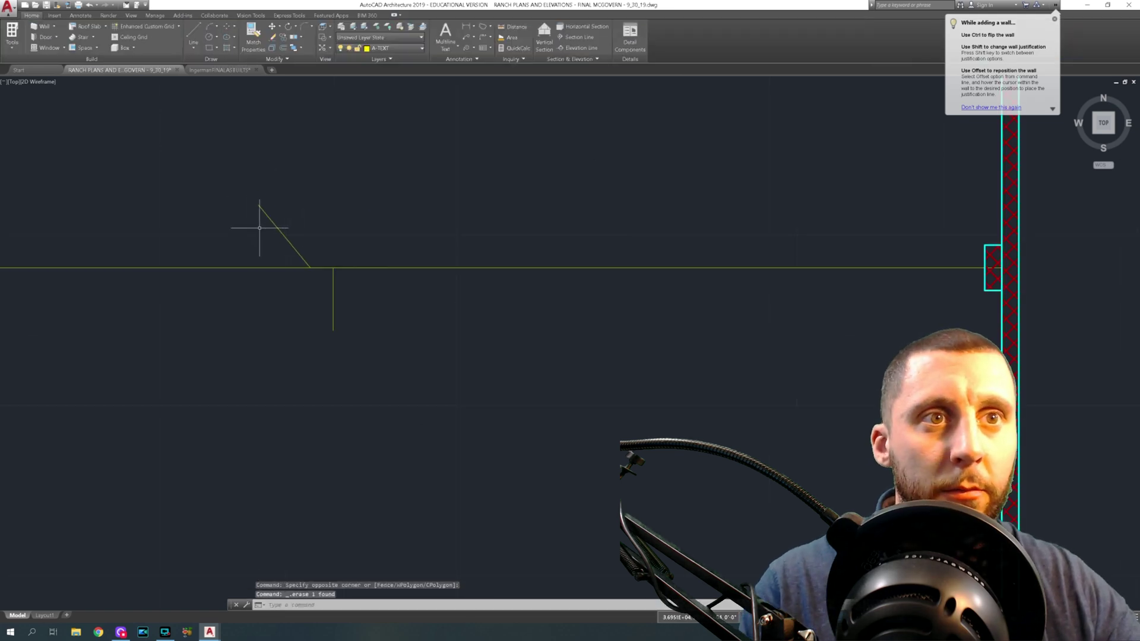
Step: Add a right-justified 16-inch CMU wall segment matching the left wall, from the diagonal marker's lower end along the centerline
middle_drag(260, 229, 537, 273)
middle_drag(272, 253, 569, 294)
click(223, 241)
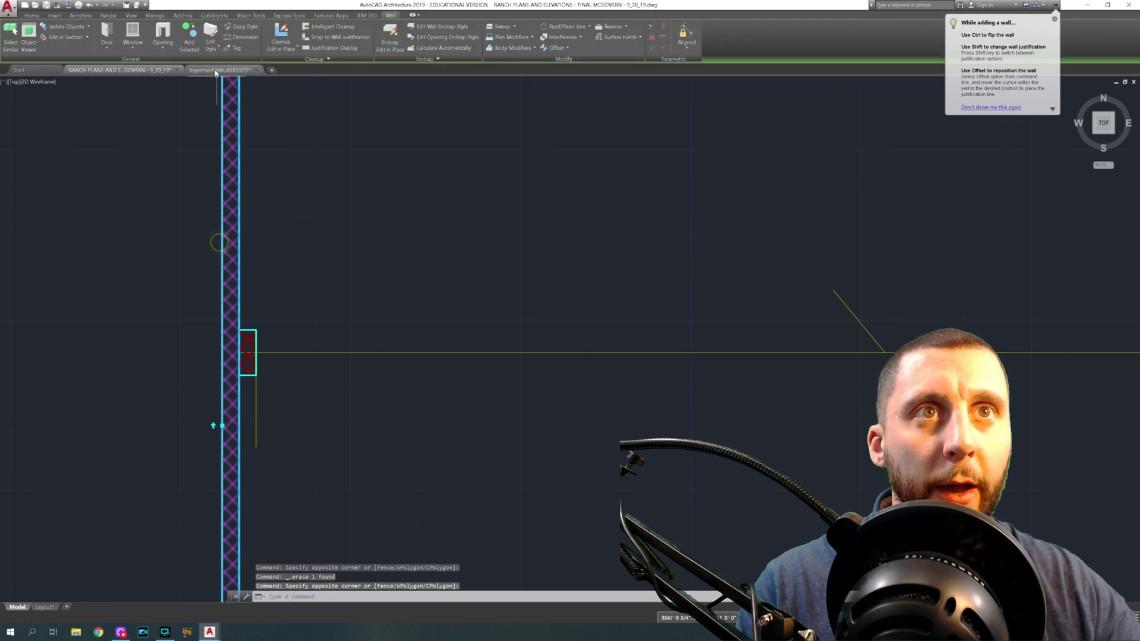
click(189, 37)
middle_drag(771, 374, 462, 334)
scroll(569, 314, up, 4)
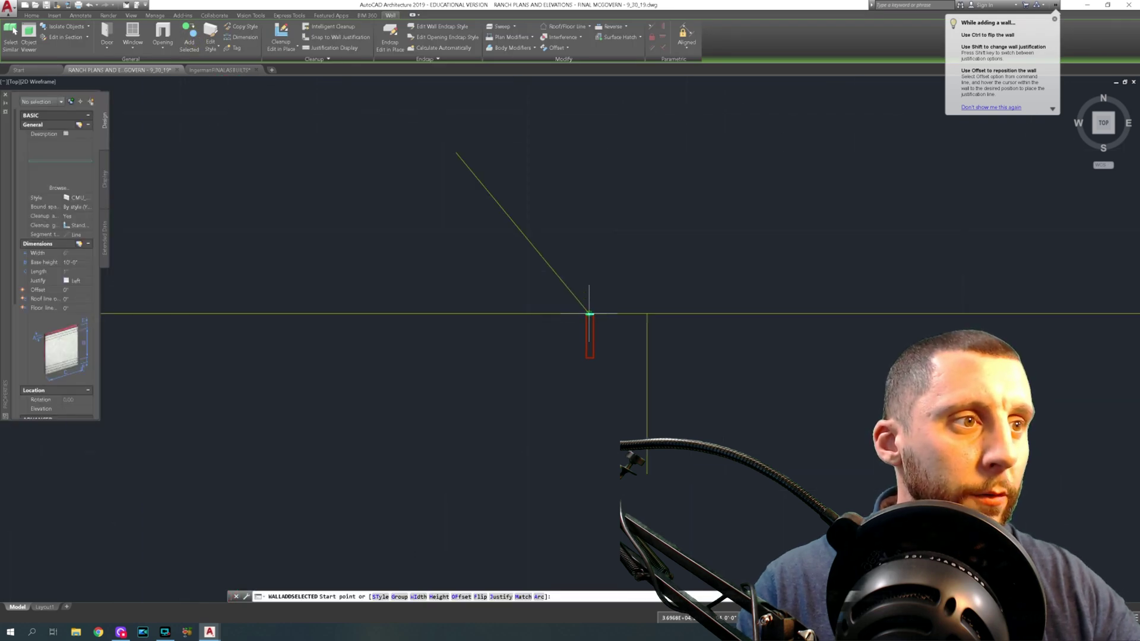
click(589, 314)
key(shift)
key(shift)
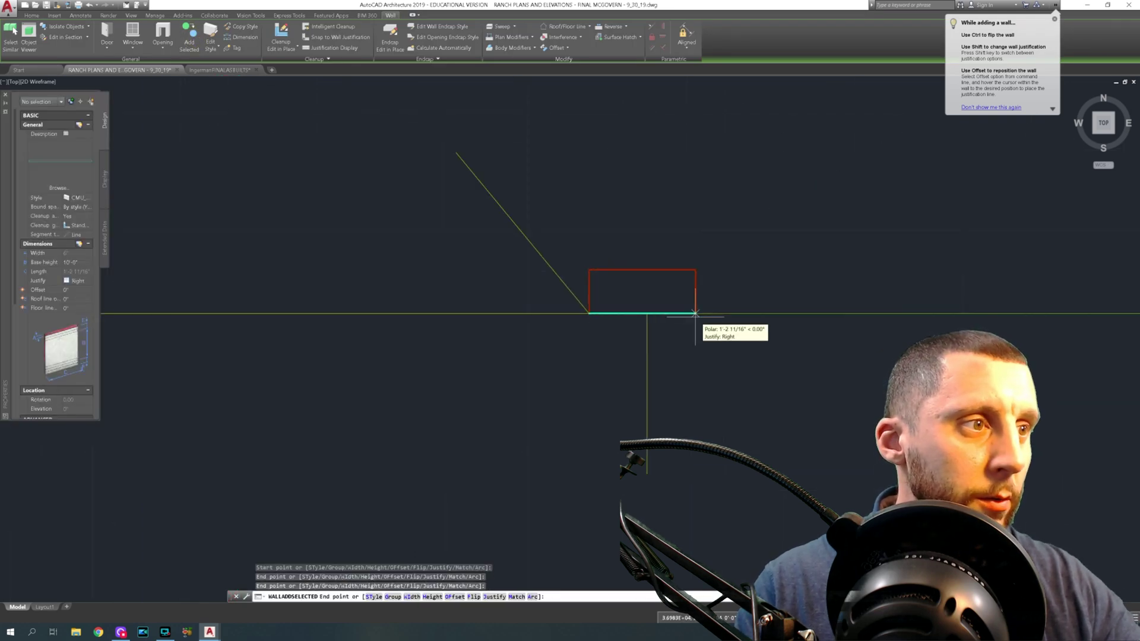
text(16)
key(Return)
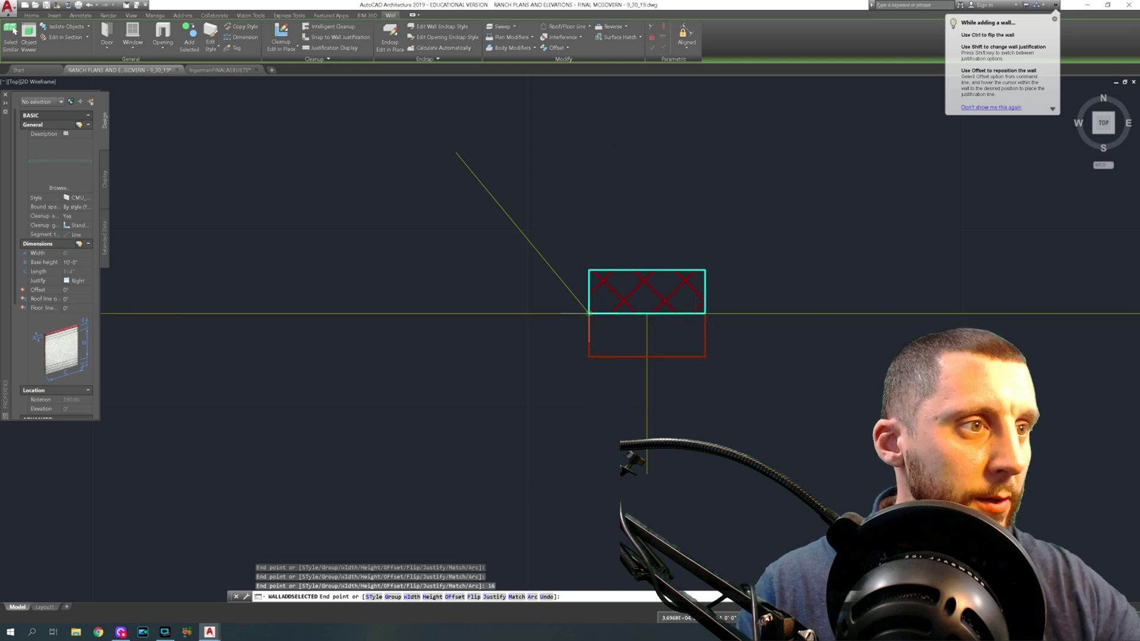
Step: Continue the wall back to its start point to form a matching CMU block below the centerline
click(589, 314)
key(Escape)
key(Escape)
key(Escape)
key(Escape)
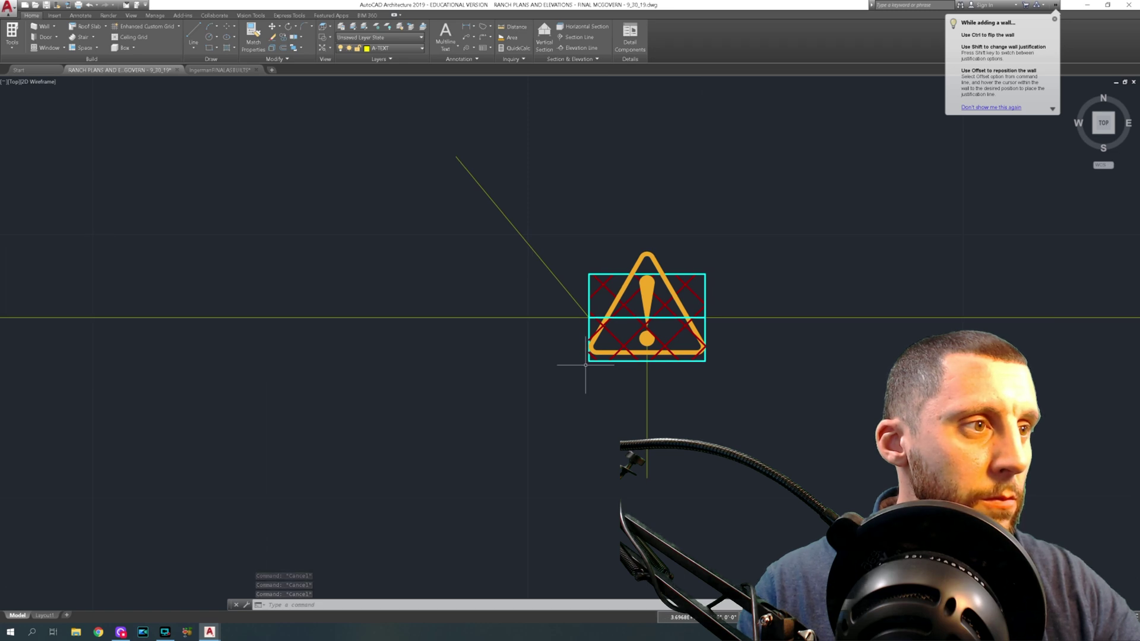
scroll(586, 364, down, 5)
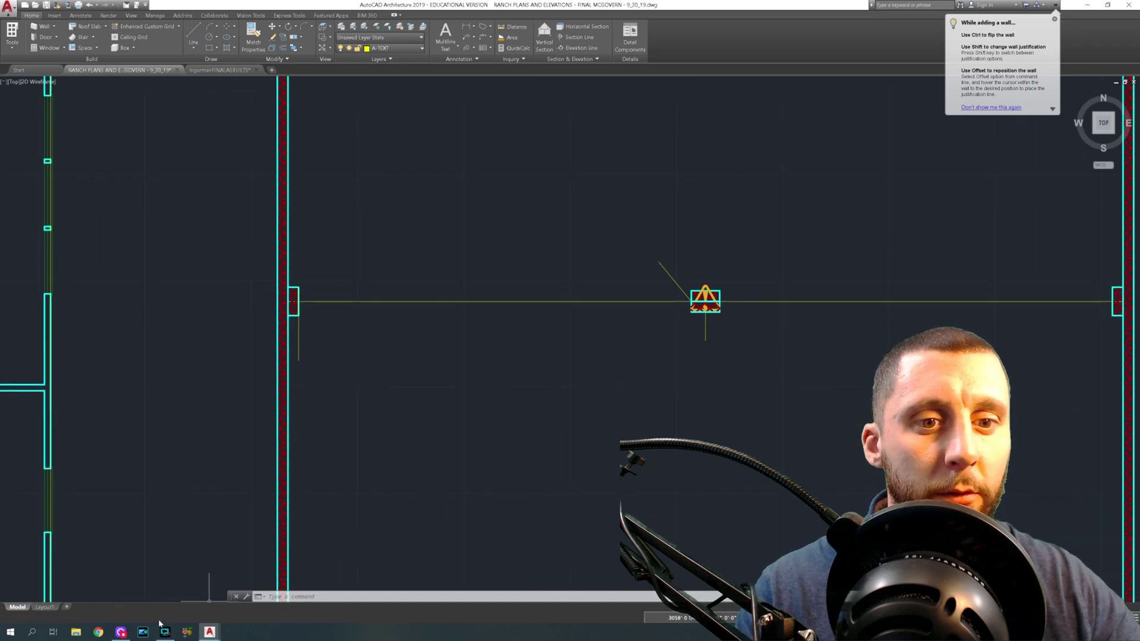
Step: Shorten the left wall's pilaster by 2 inches at both its upper and lower ends
scroll(298, 296, up, 6)
click(311, 261)
click(298, 278)
click(237, 265)
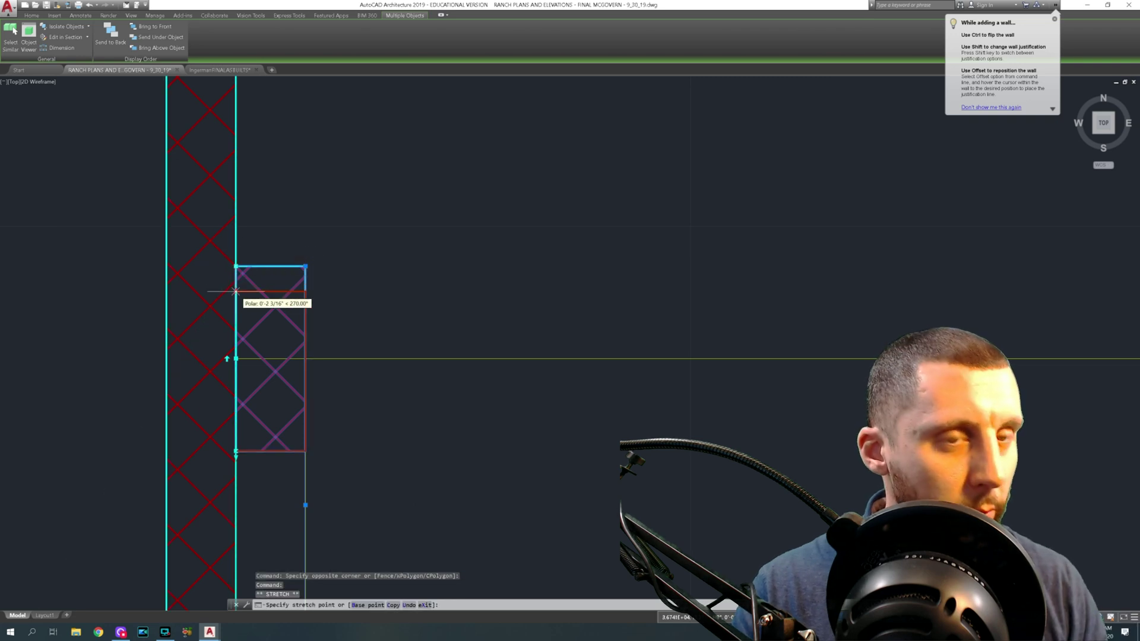
text(2)
key(Return)
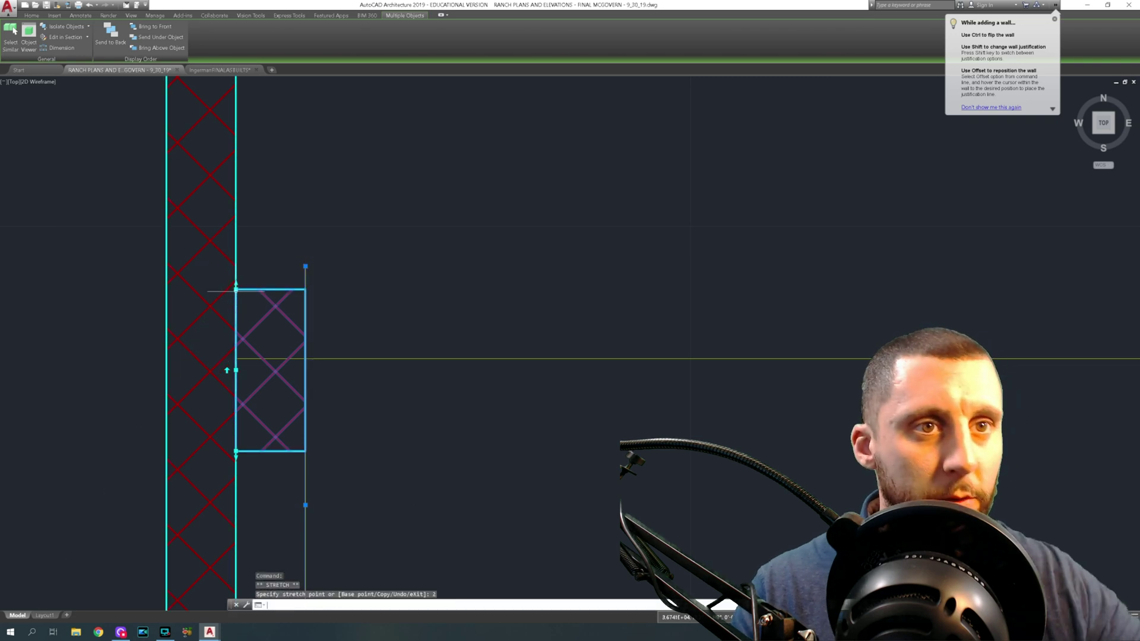
click(237, 452)
text(2)
key(Return)
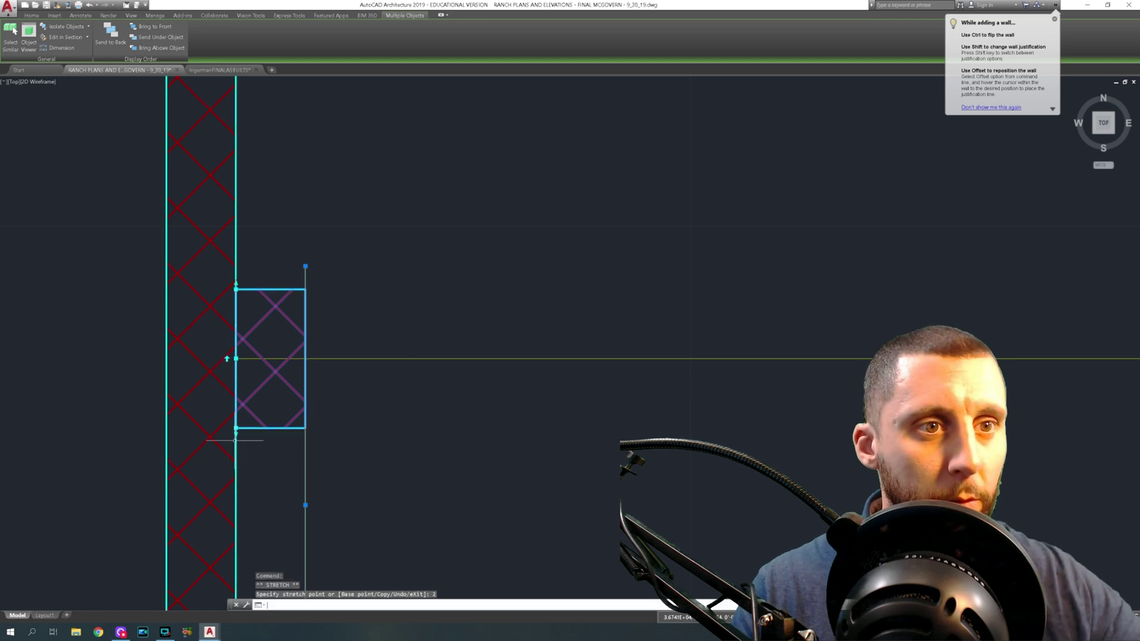
scroll(305, 414, down, 5)
key(Escape)
click(308, 426)
click(344, 440)
Step: Delete the upper of the two CMU blocks at the middle of the centerline
scroll(461, 438, down, 5)
mouse_move(618, 449)
middle_down()
mouse_move(474, 419)
mouse_move(432, 310)
middle_up()
scroll(434, 394, up, 10)
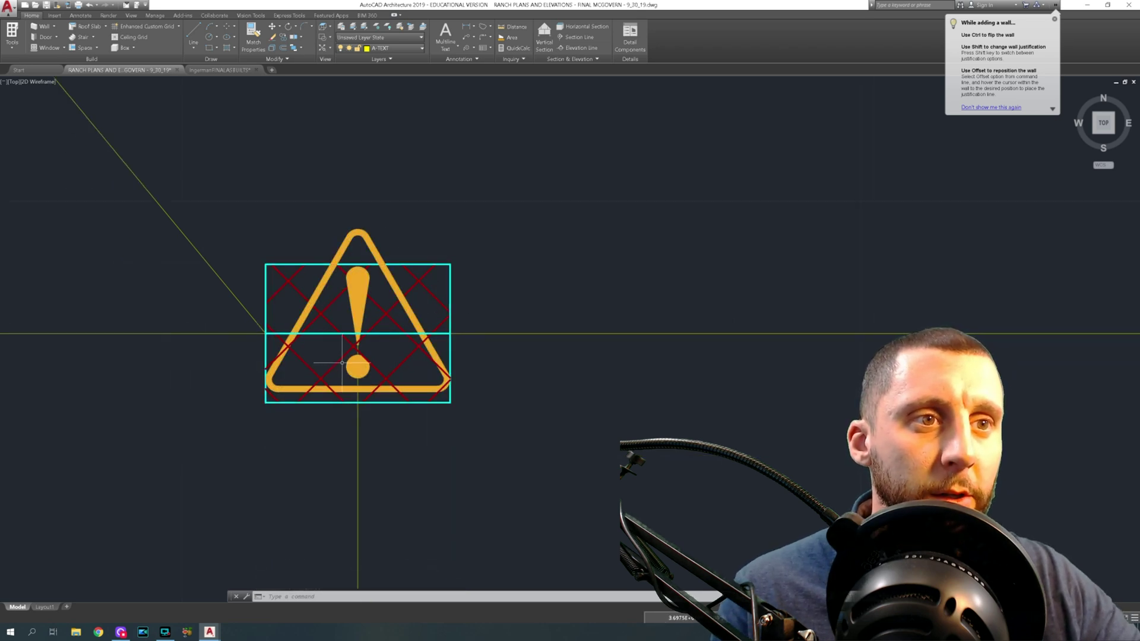
click(455, 262)
click(444, 274)
key(Delete)
Step: Move the remaining central CMU block up 3 inches so it straddles the centerline
click(457, 368)
click(445, 388)
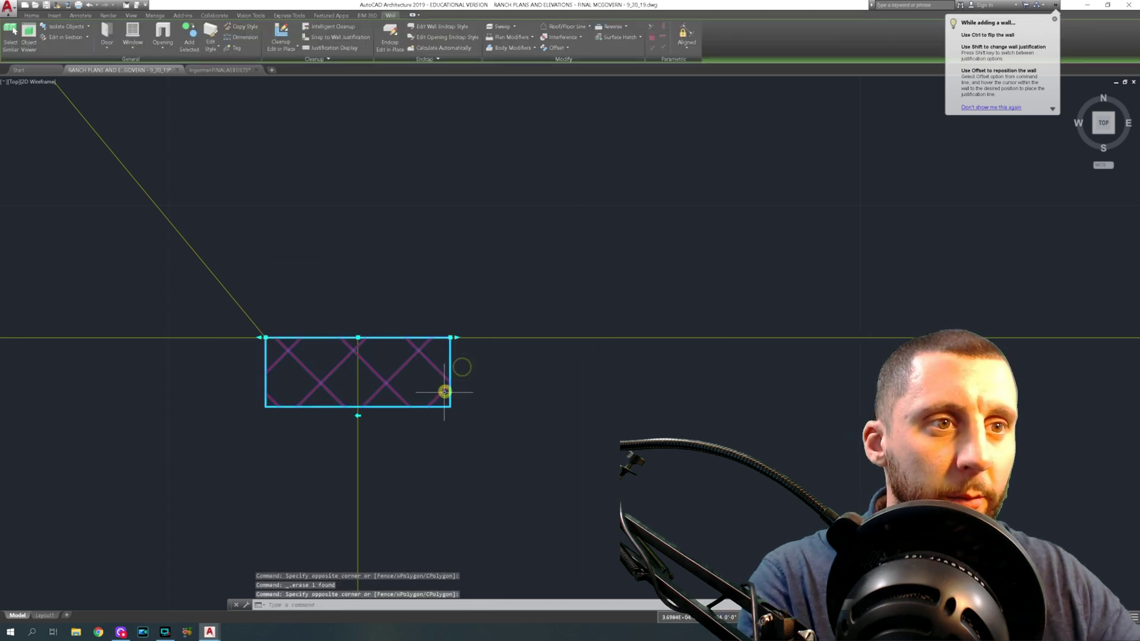
key(space)
click(512, 426)
text(3)
key(space)
Step: Shorten the central CMU block by 2 inches at its right end
click(453, 360)
click(439, 389)
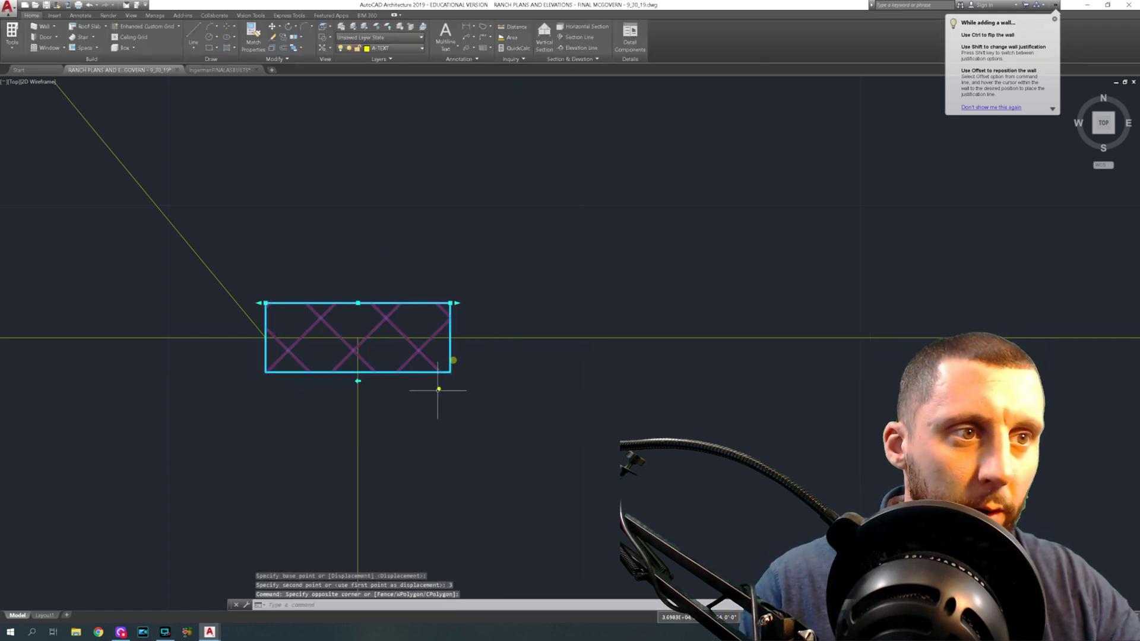
click(451, 303)
text(2)
key(Return)
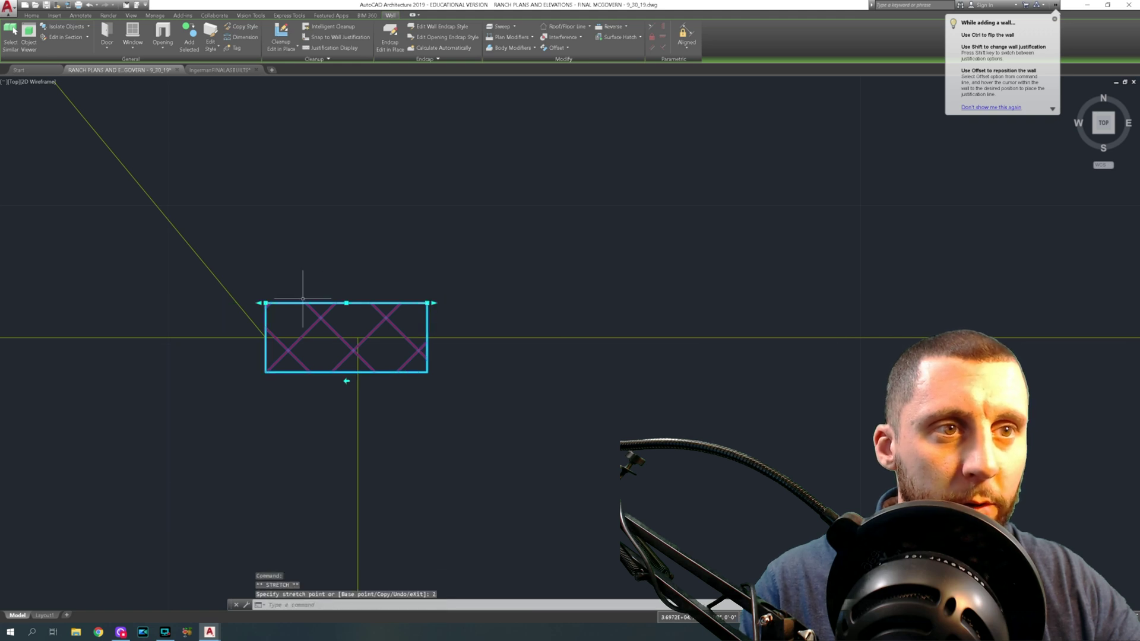
Step: Shorten the central CMU block by 2 inches at its left end
click(260, 303)
text(2)
key(Return)
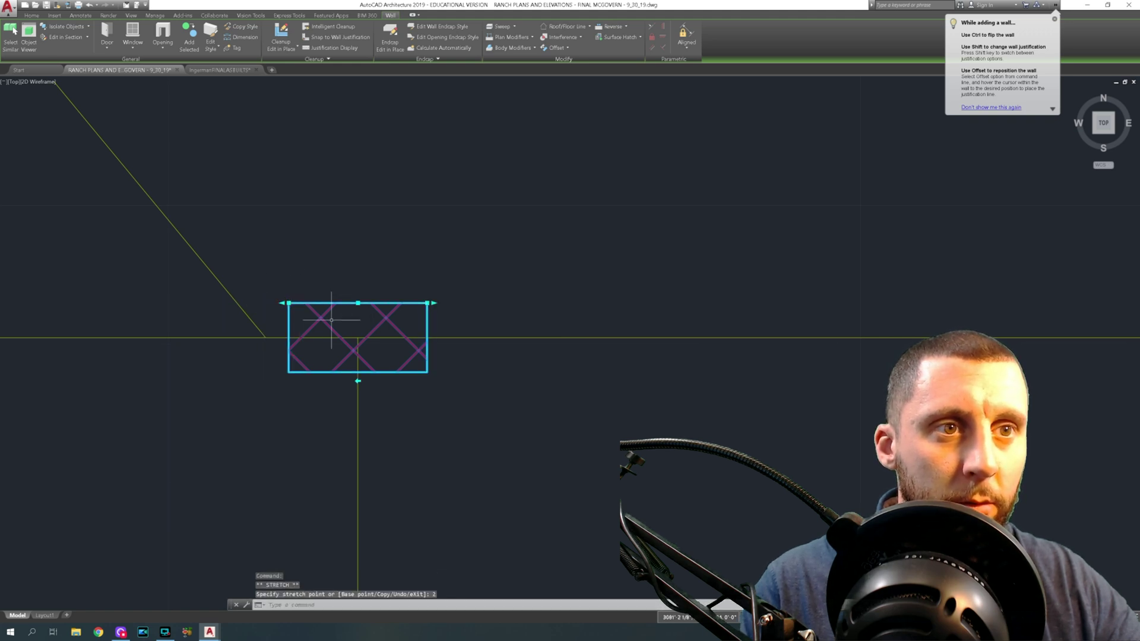
key(Escape)
scroll(469, 369, down, 6)
scroll(472, 374, down, 6)
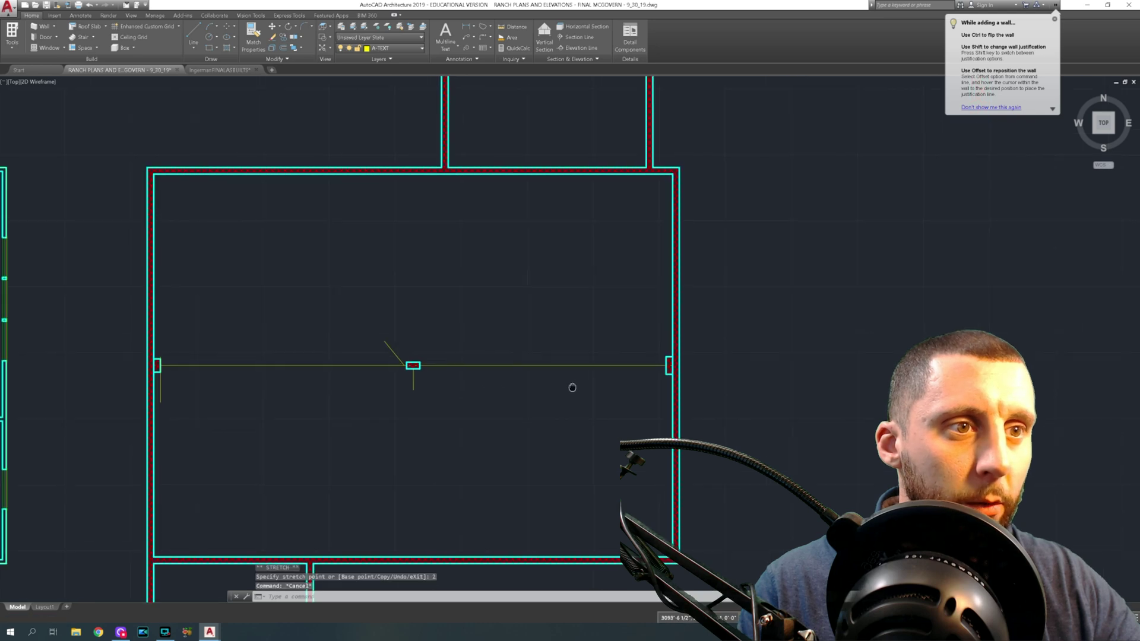
Step: Shorten the right wall's pilaster by 2 inches at both its upper and lower ends
middle_drag(570, 387, 481, 395)
scroll(569, 370, up, 10)
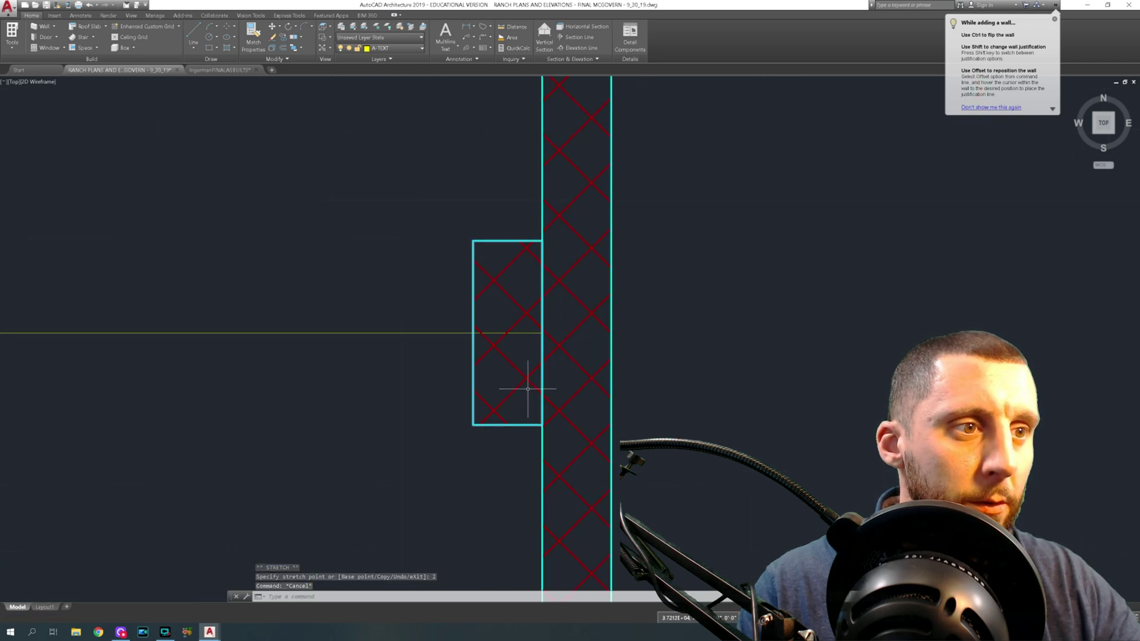
click(528, 389)
click(504, 433)
click(542, 425)
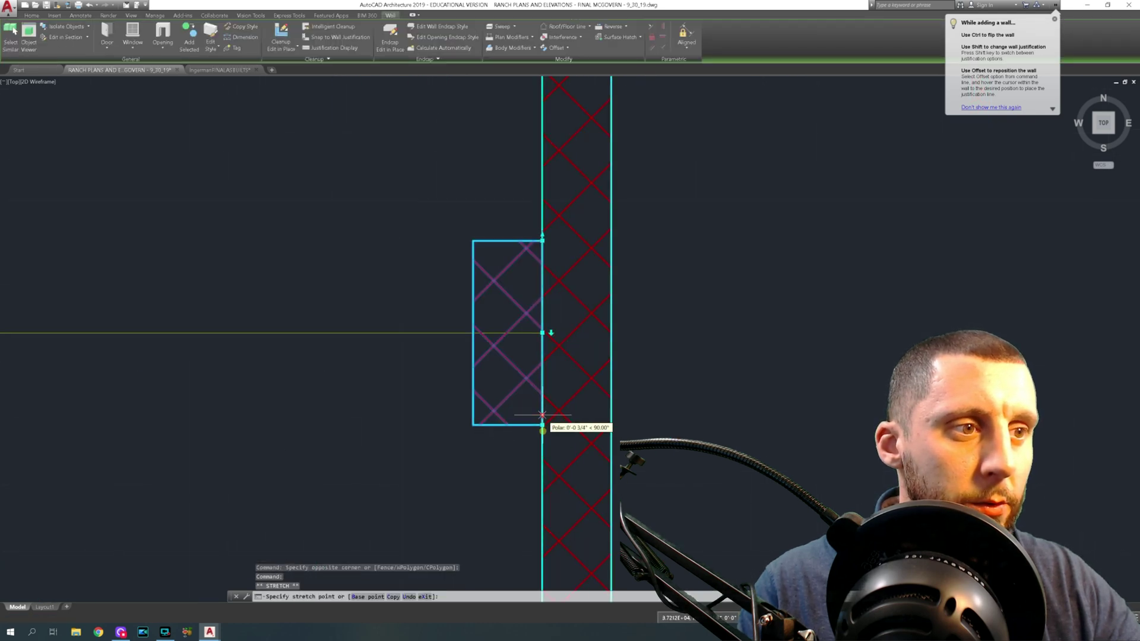
text(2)
key(Return)
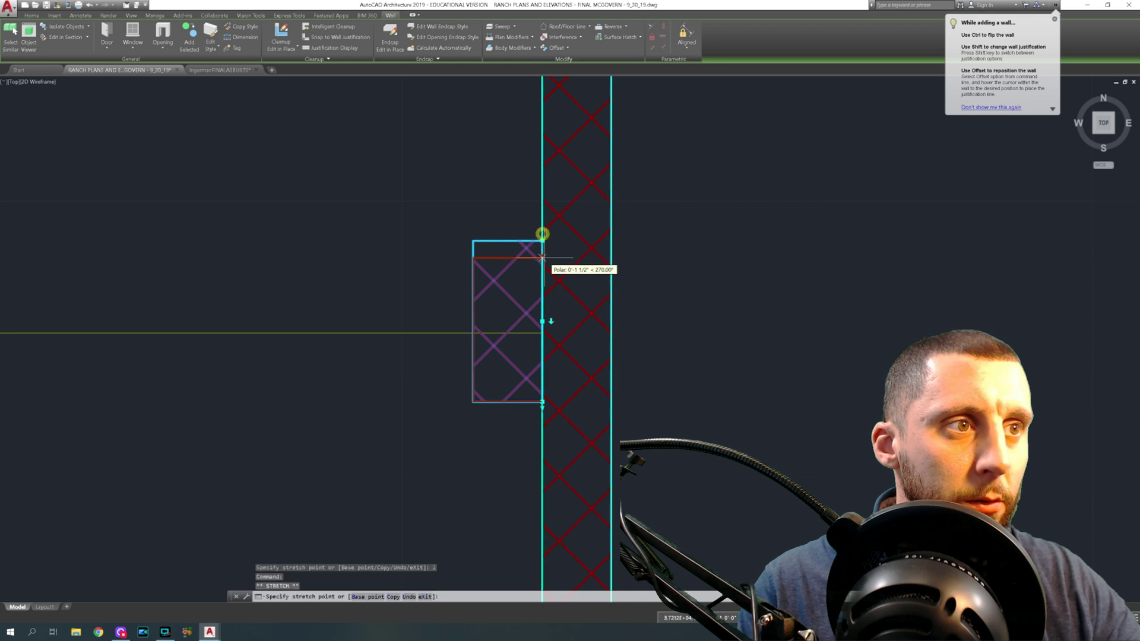
key(Escape)
Step: Delete the horizontal centerline running through the central CMU block between the side walls
scroll(612, 314, down, 6)
middle_drag(520, 341, 695, 348)
click(196, 33)
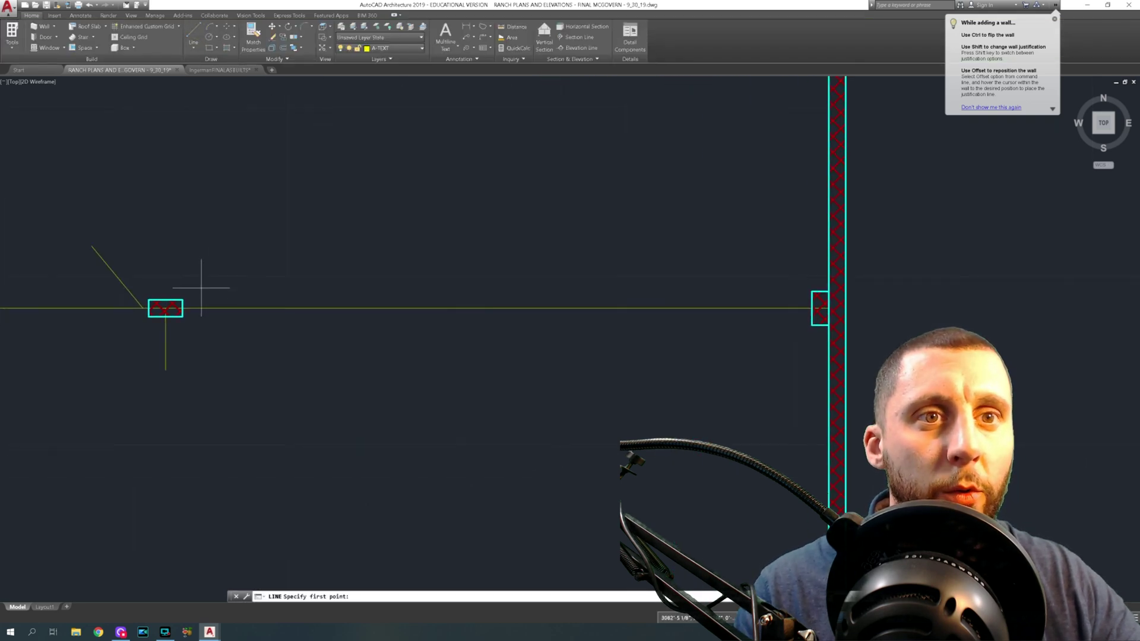
key(Escape)
click(254, 285)
click(242, 323)
key(Delete)
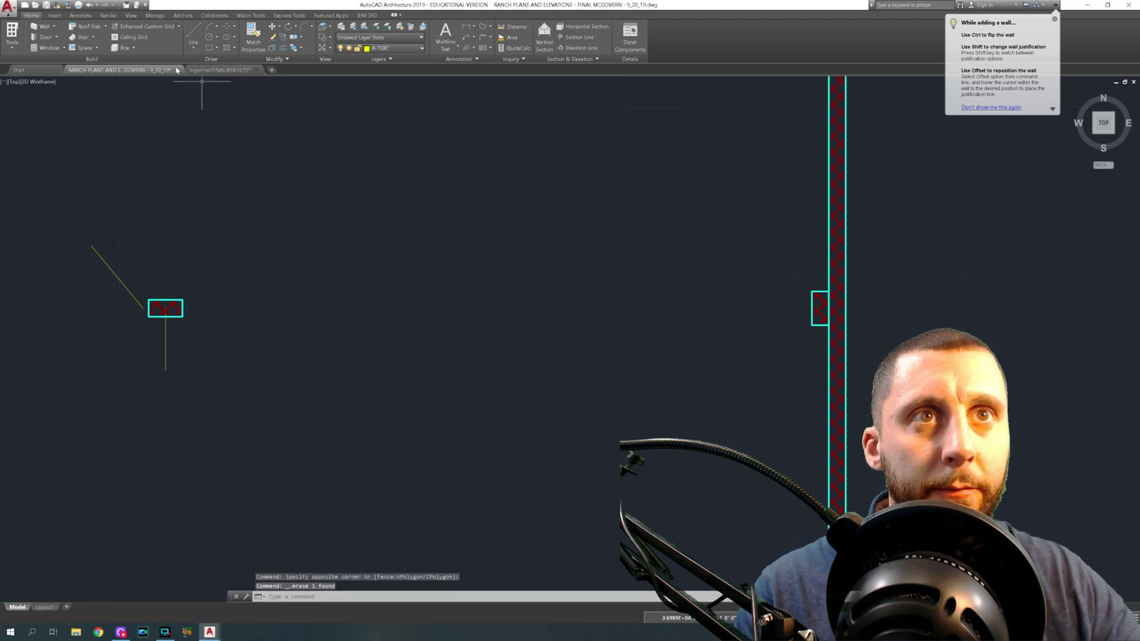
Step: Check the gap between the central CMU block and the right pilaster with a temporary line's properties, and erase that line
click(193, 34)
click(182, 308)
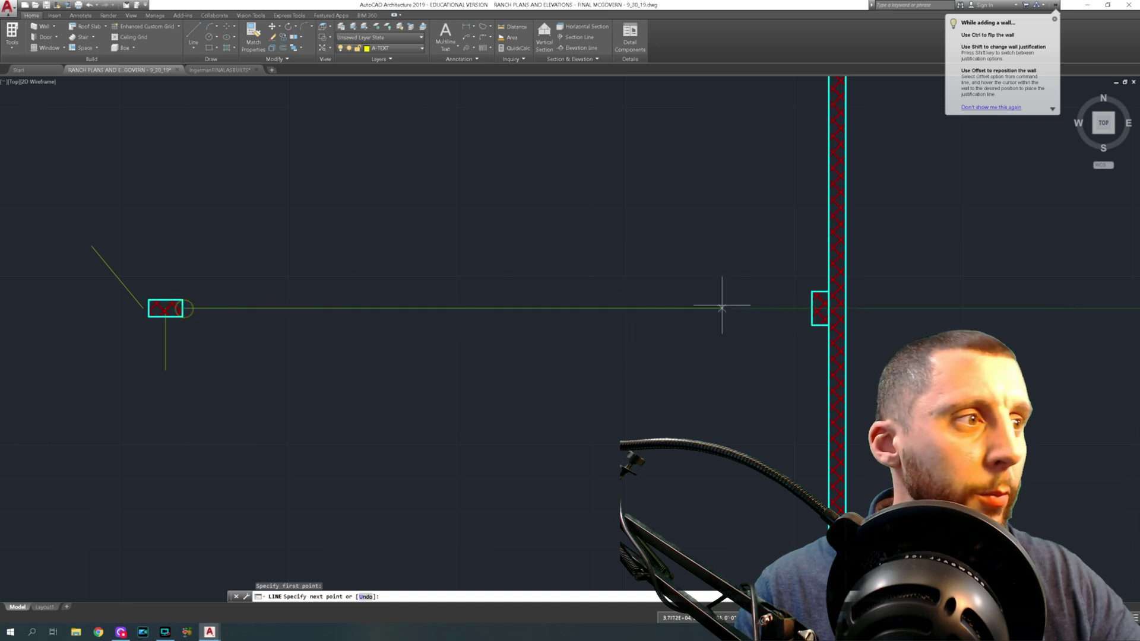
click(757, 310)
key(Escape)
key(Escape)
key(Escape)
click(627, 322)
click(599, 292)
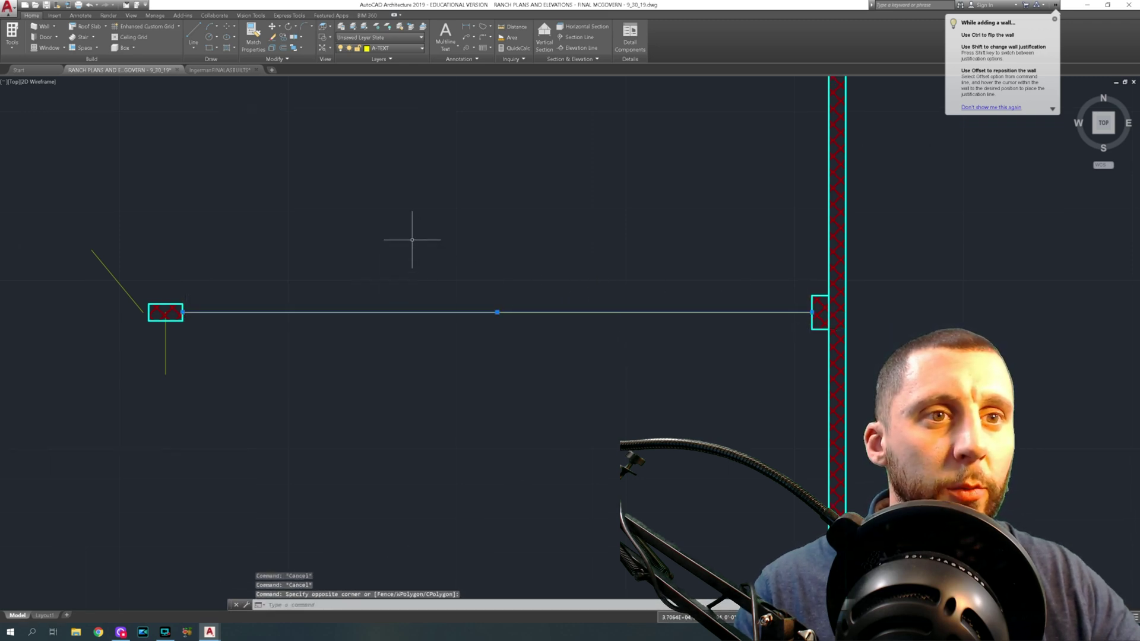
right_click(357, 230)
click(410, 367)
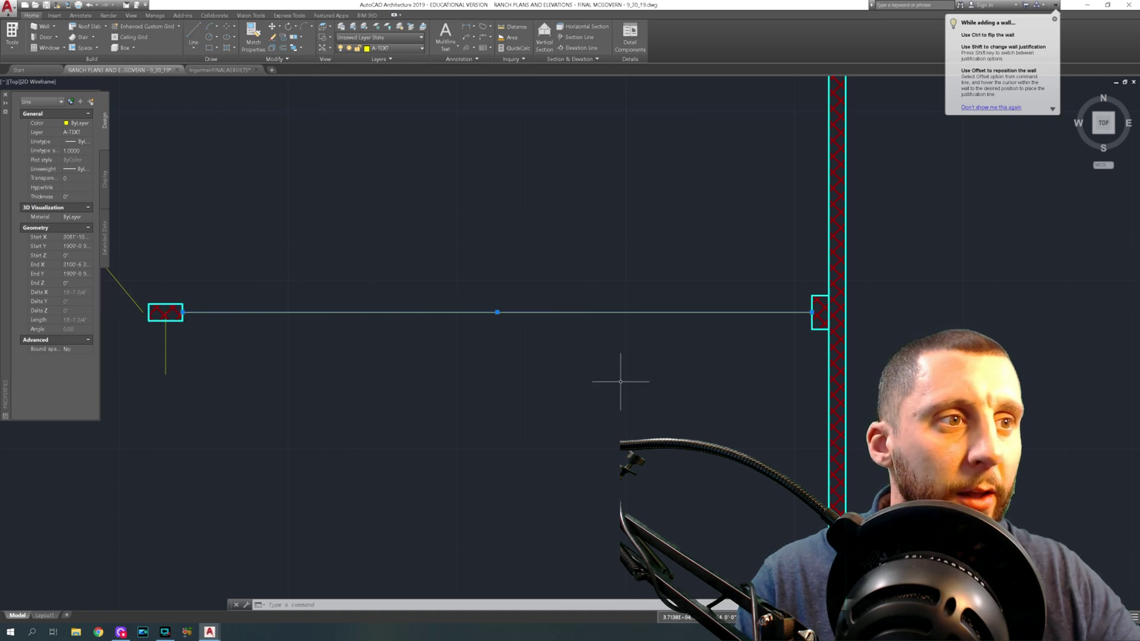
key(Delete)
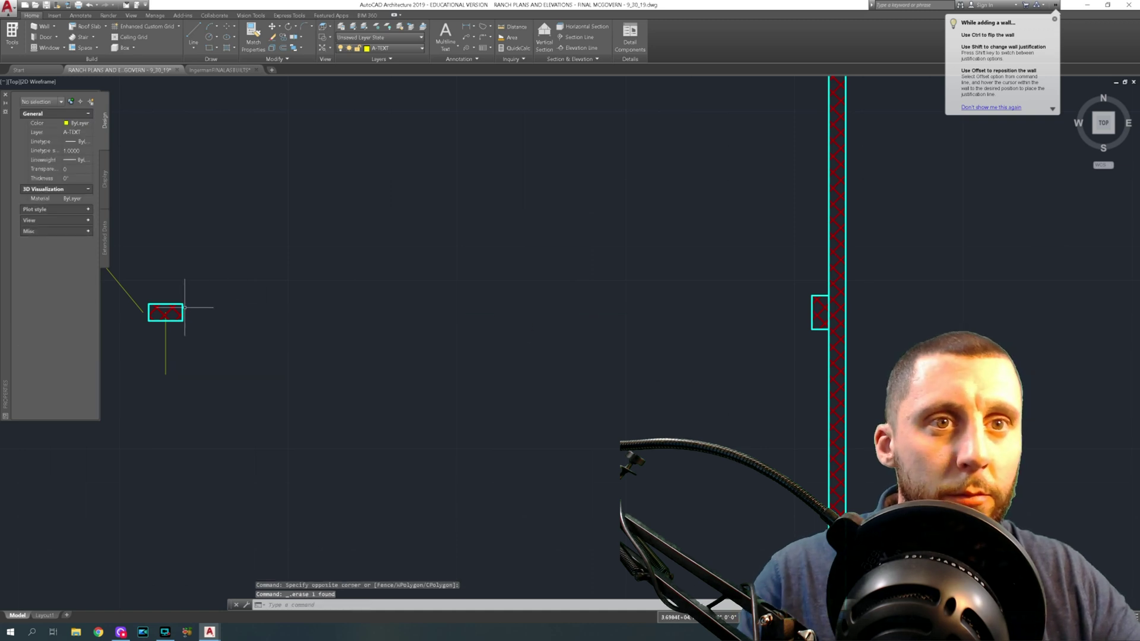
Step: Copy the central CMU block horizontally to the right at distances of 6'4" and 12'8"
click(182, 310)
text(co)
key(Return)
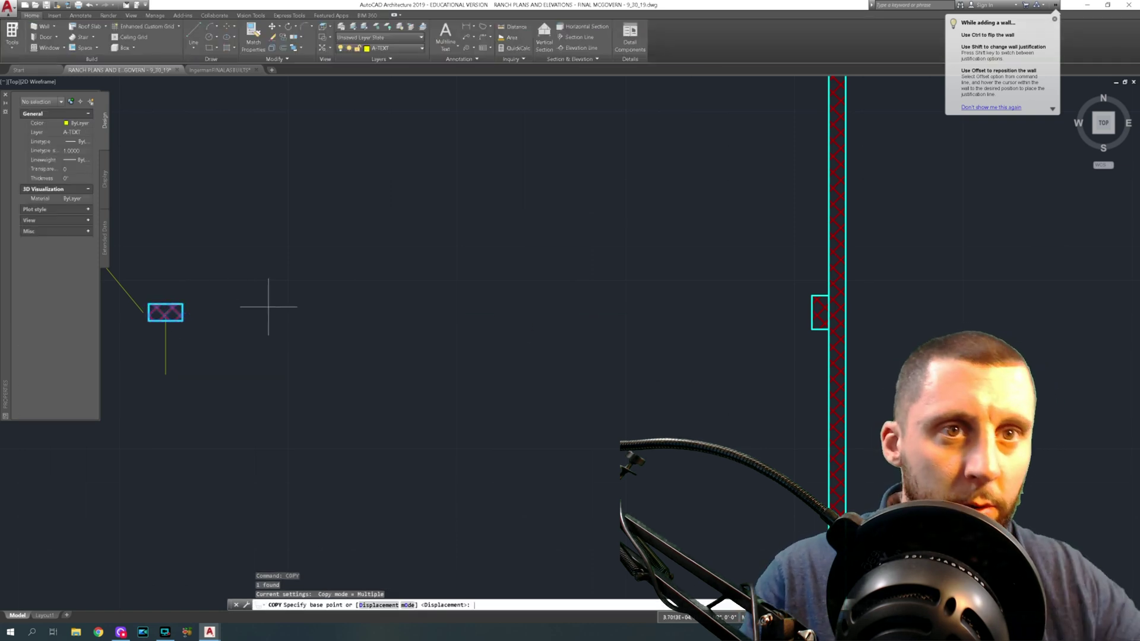
click(256, 289)
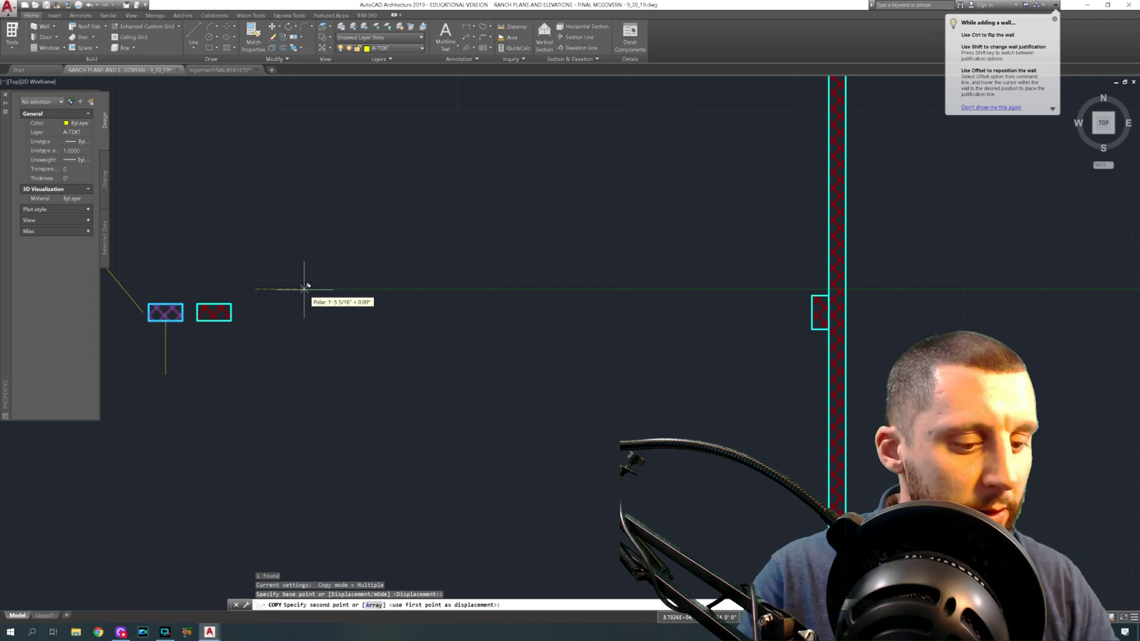
text(6'4)
key(Return)
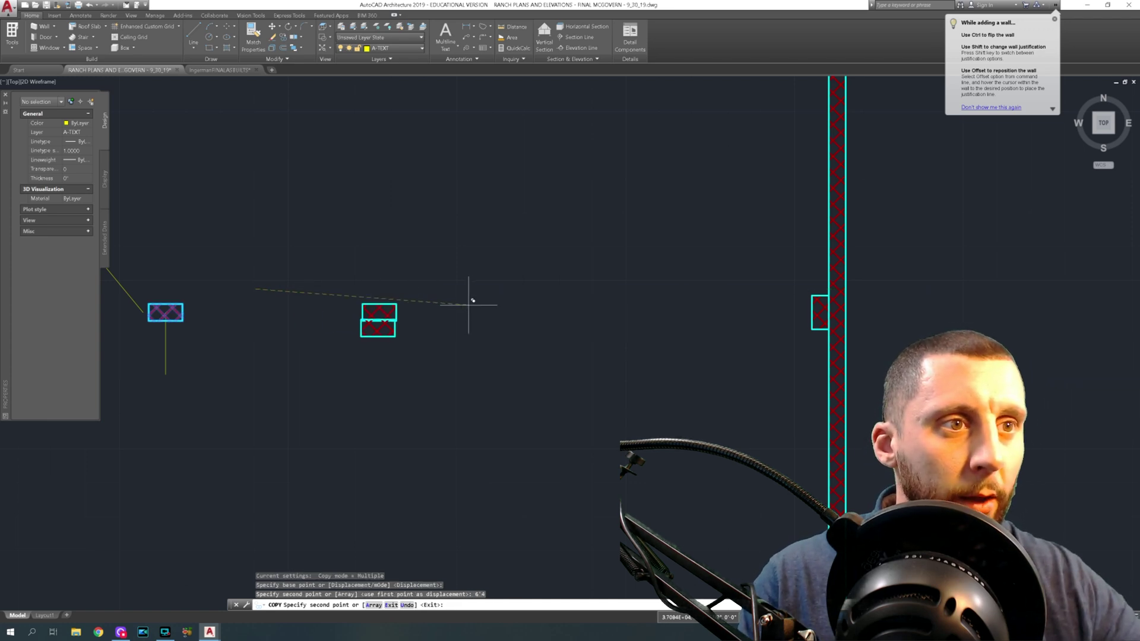
text(12')
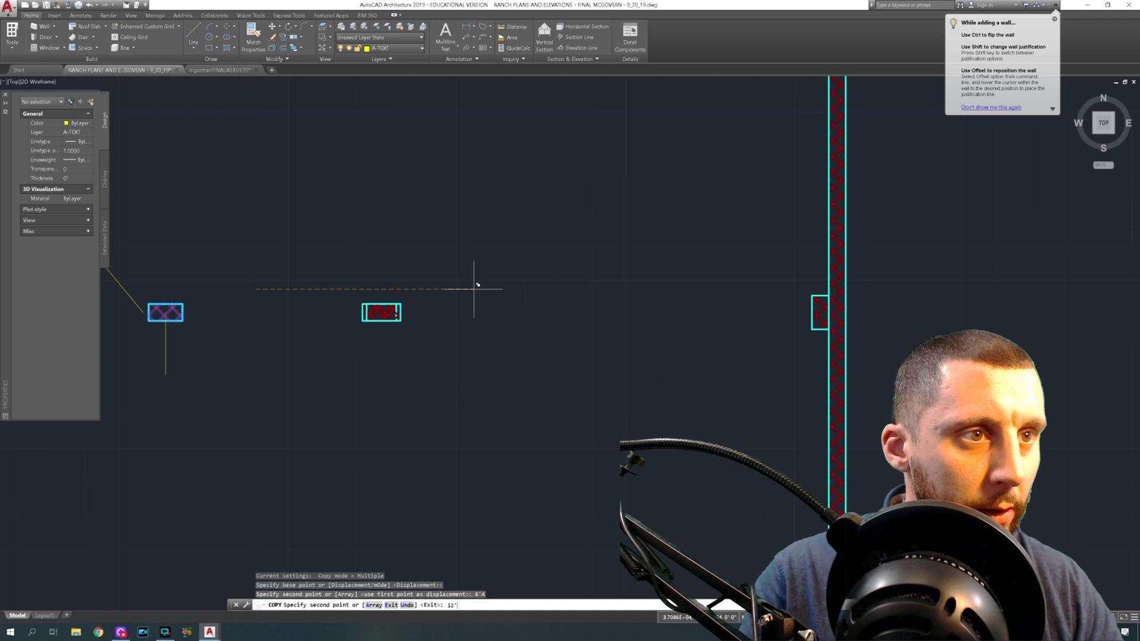
text(8)
key(Return)
key(Escape)
key(Escape)
scroll(630, 391, down, 3)
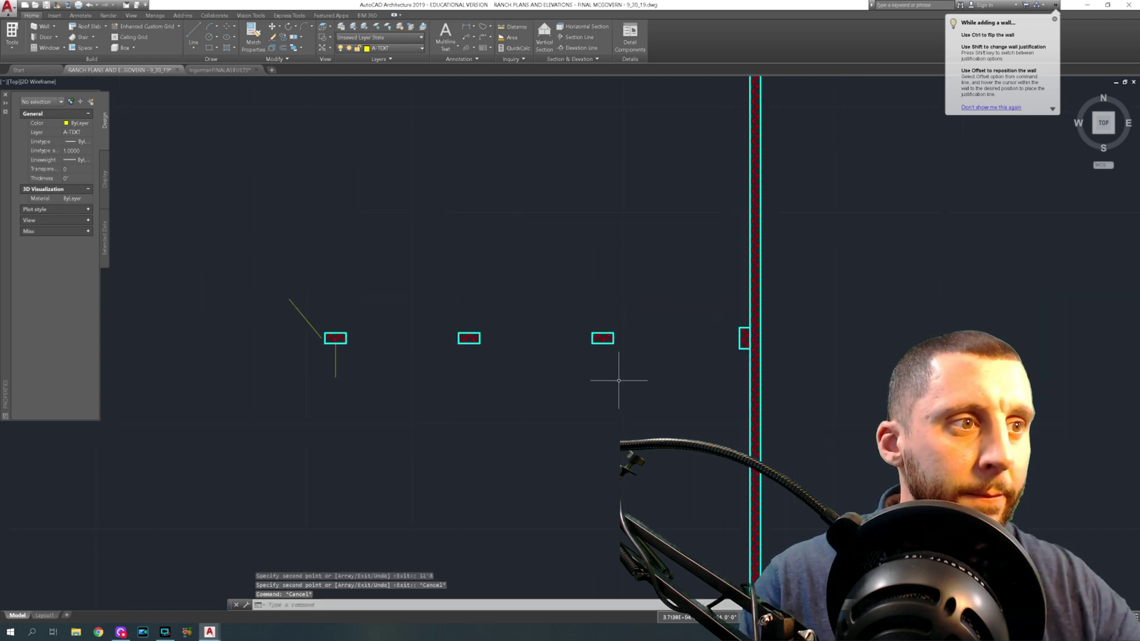
Step: Delete the two leftover guide lines, one diagonal and one vertical, at the central CMU block
click(351, 278)
click(308, 310)
click(386, 345)
click(346, 372)
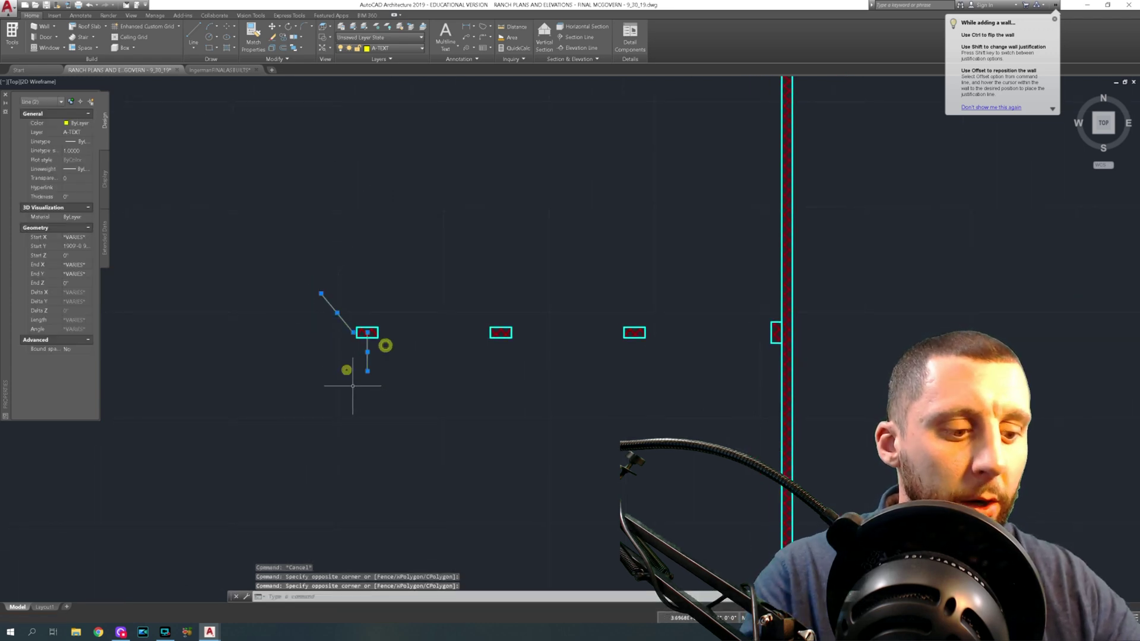
key(Delete)
Step: Copy the central CMU block and its right neighbor leftward by the distance from the rightmost block's upper-left corner to the central block's
scroll(361, 385, down, 4)
mouse_move(345, 385)
middle_down()
mouse_move(458, 326)
mouse_move(747, 343)
middle_up()
scroll(458, 330, up, 4)
click(935, 281)
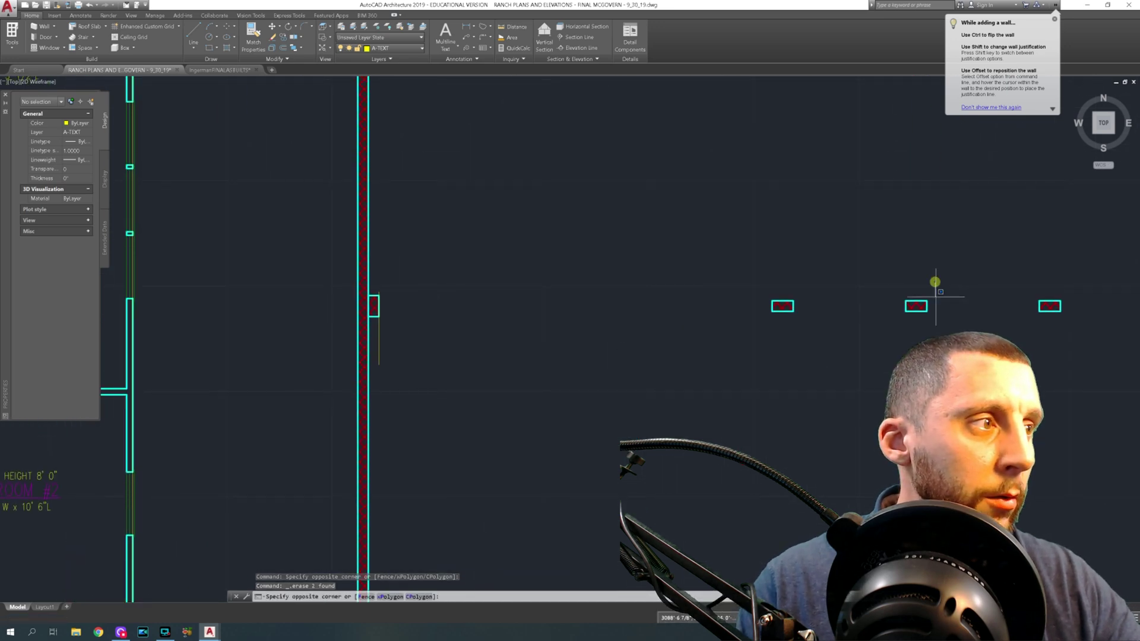
click(804, 314)
click(804, 287)
click(763, 316)
middle_drag(788, 342, 529, 323)
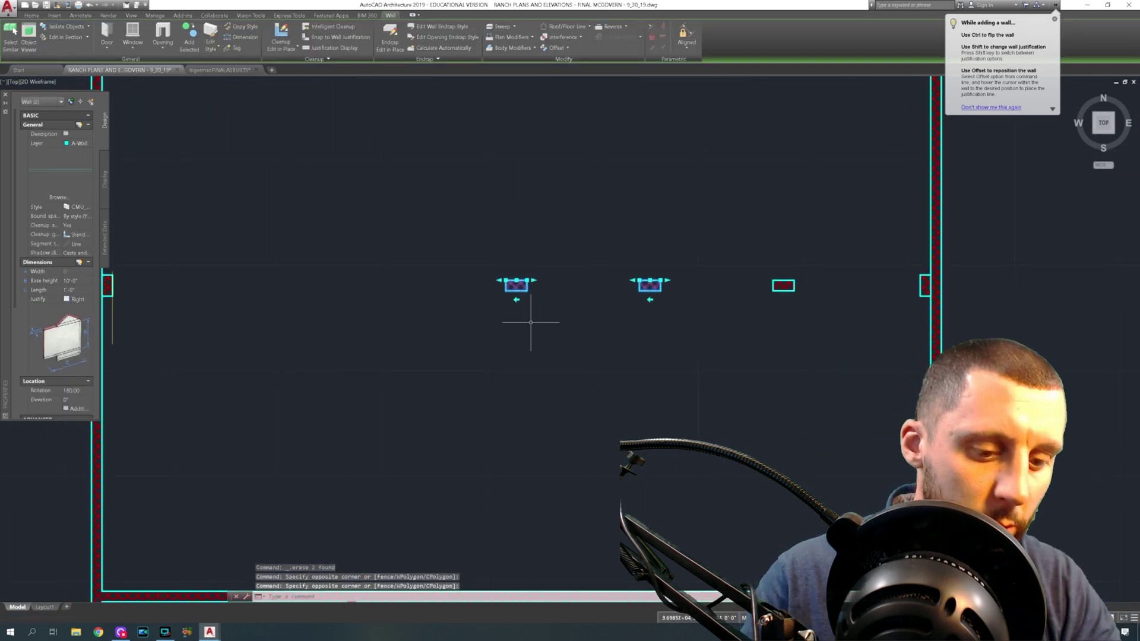
text(cop)
key(Return)
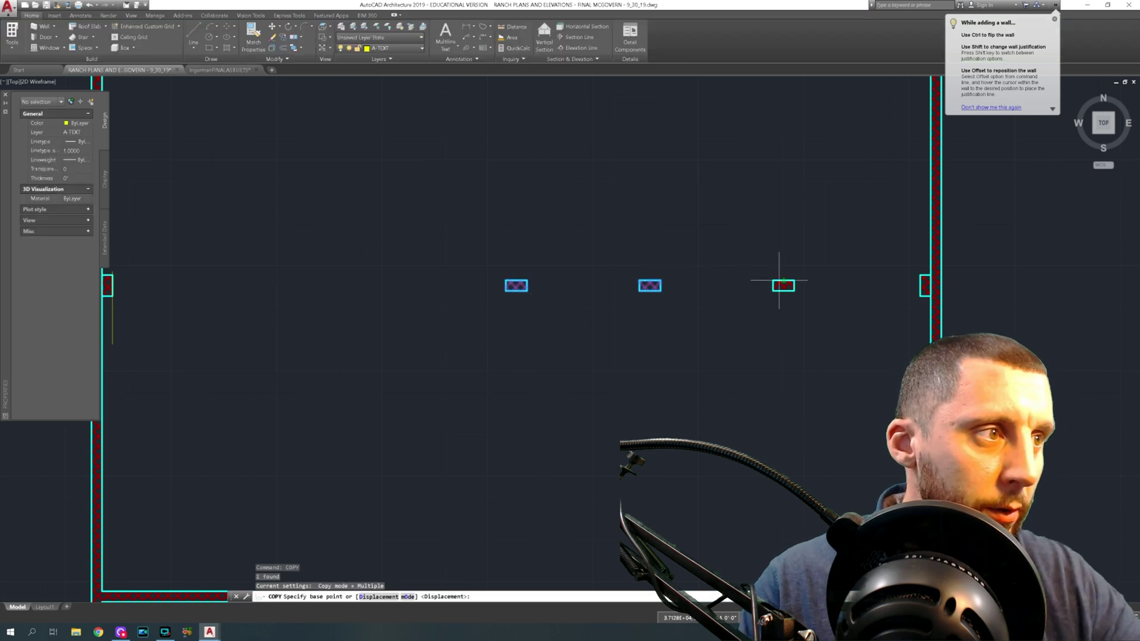
click(773, 280)
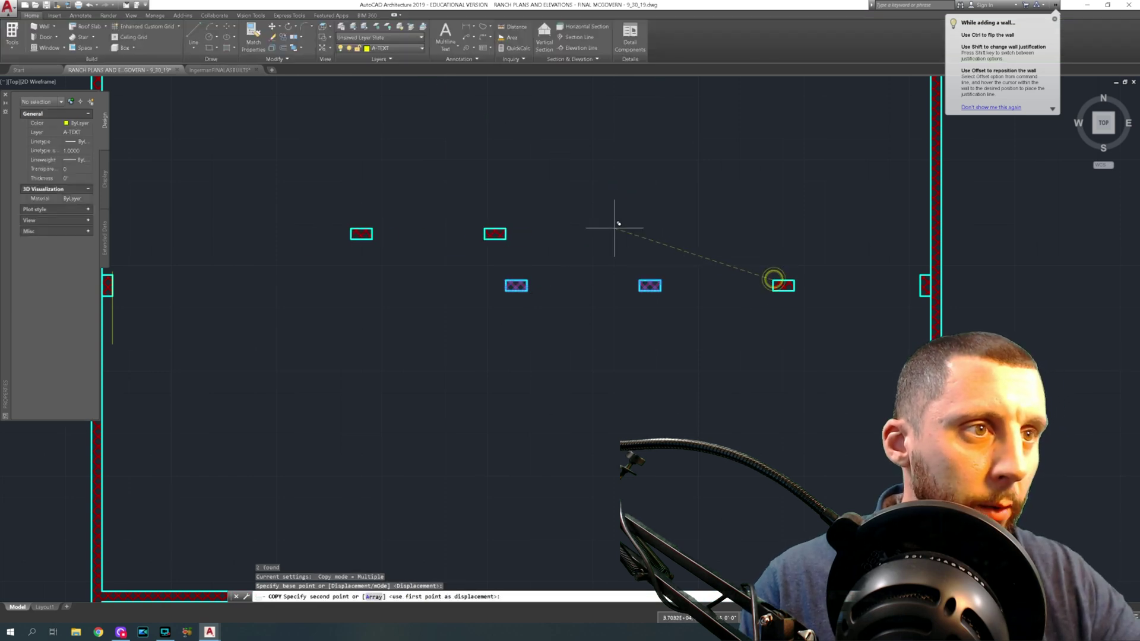
click(508, 280)
scroll(543, 298, down, 3)
key(Escape)
Step: Delete the leftover vertical guide line at the left wall's pilaster
click(394, 320)
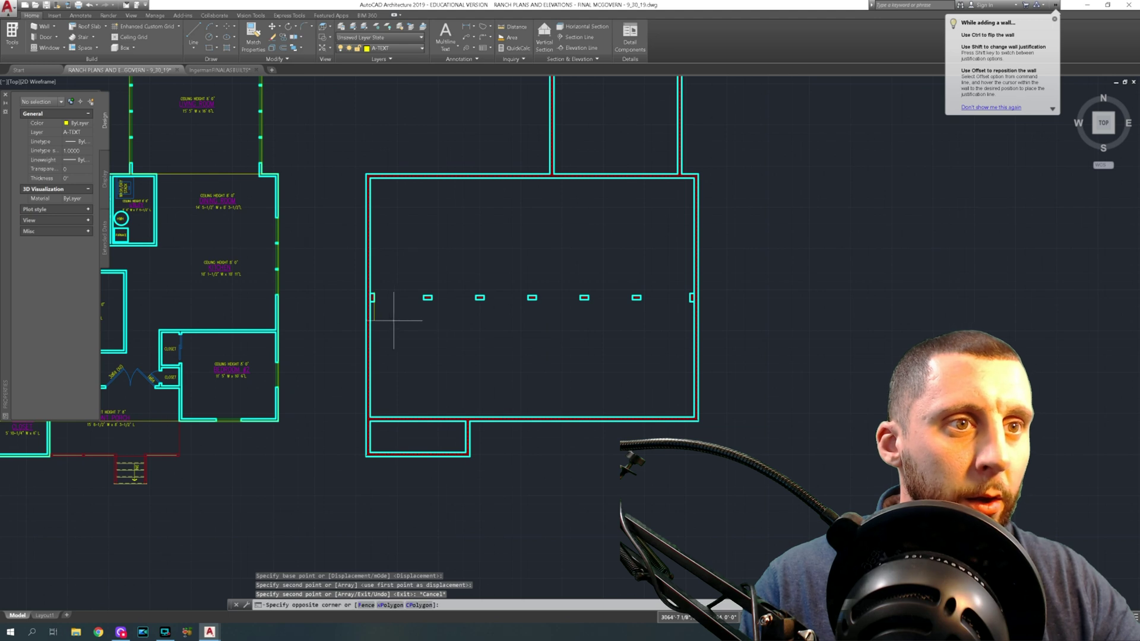
click(373, 333)
key(Delete)
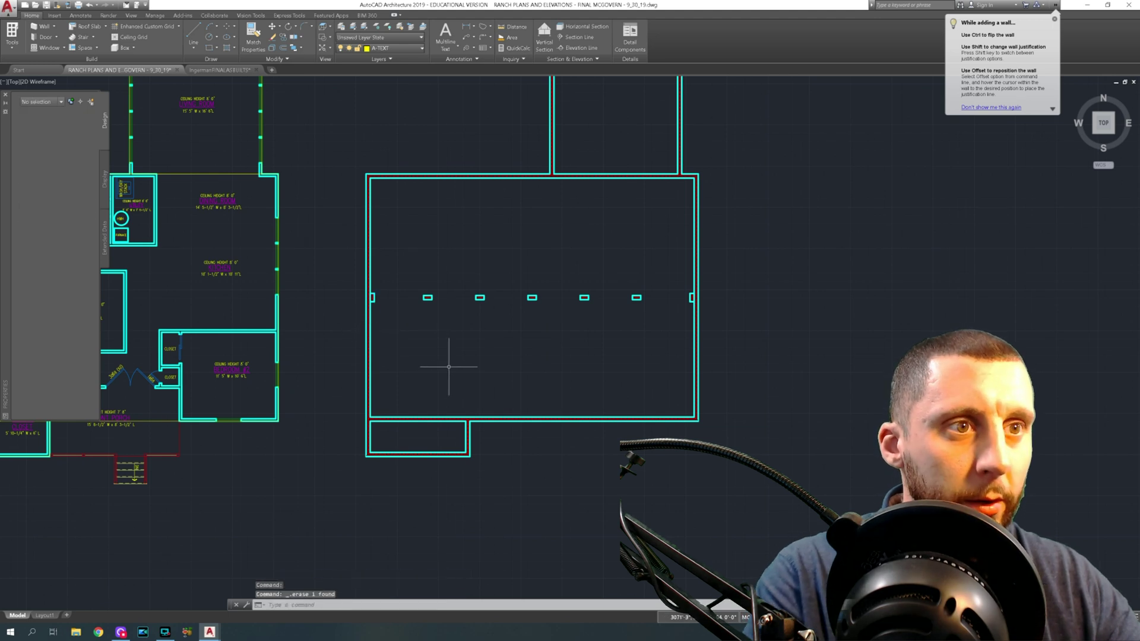
Step: Draw a horizontal line through the pier centers from the left wall's outer face to the right wall's outer face
scroll(374, 300, up, 10)
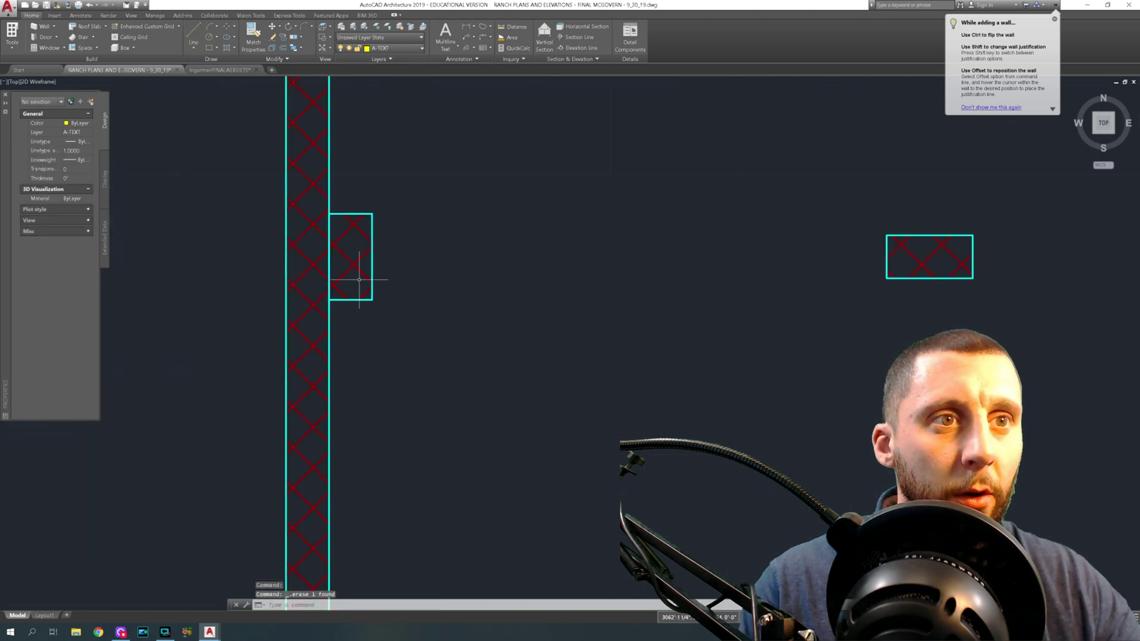
click(194, 35)
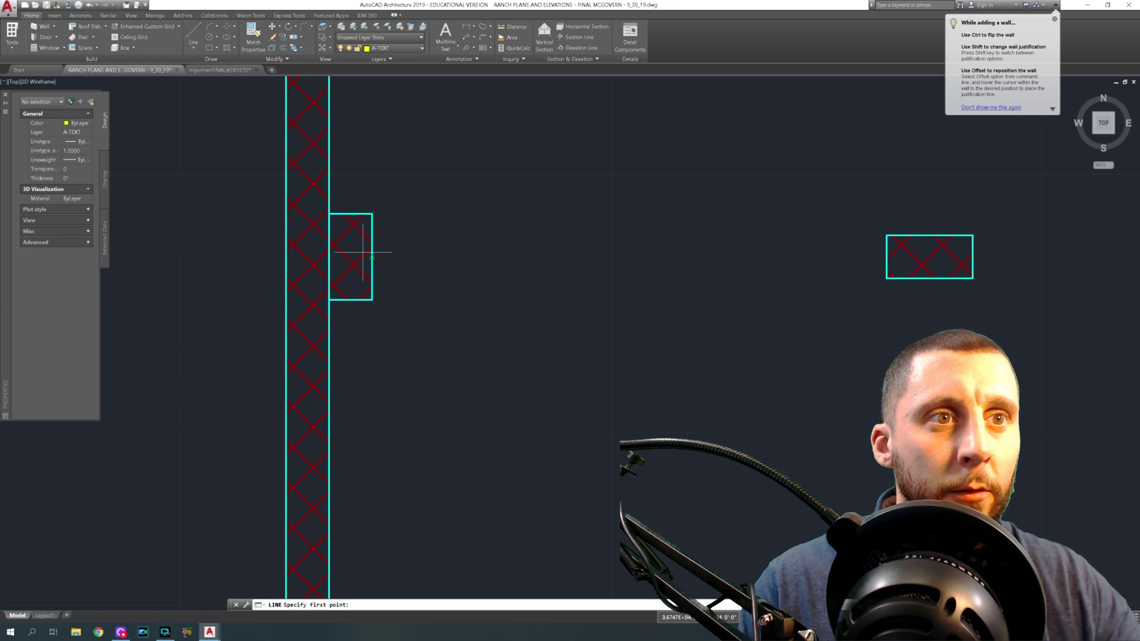
scroll(286, 256, down, 8)
click(287, 255)
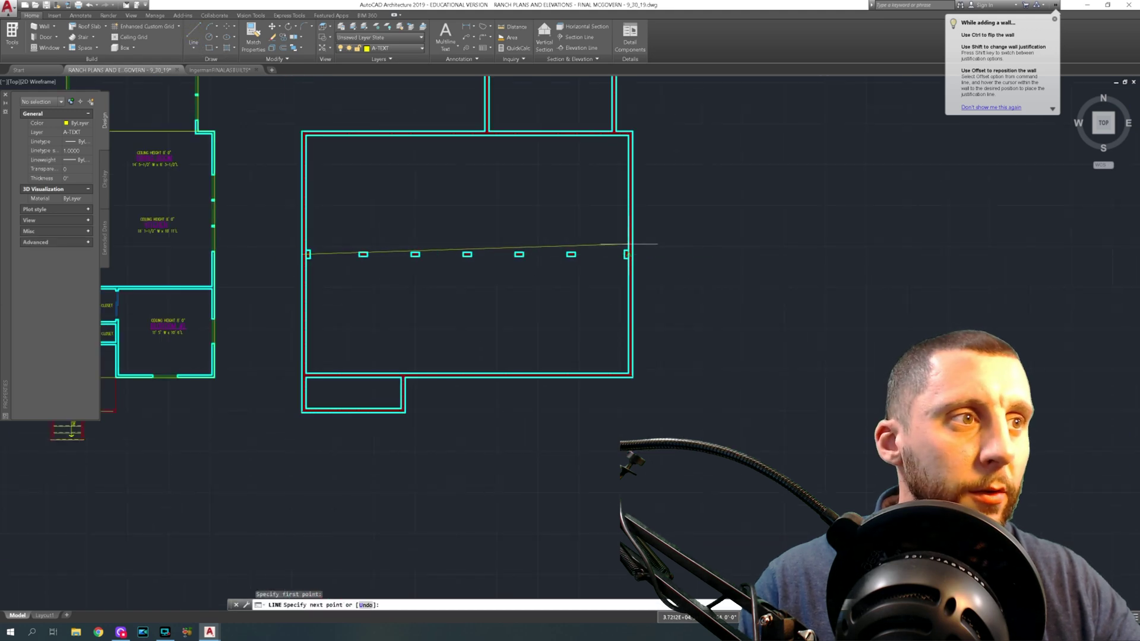
scroll(636, 242, up, 8)
click(659, 271)
key(Escape)
scroll(654, 279, down, 8)
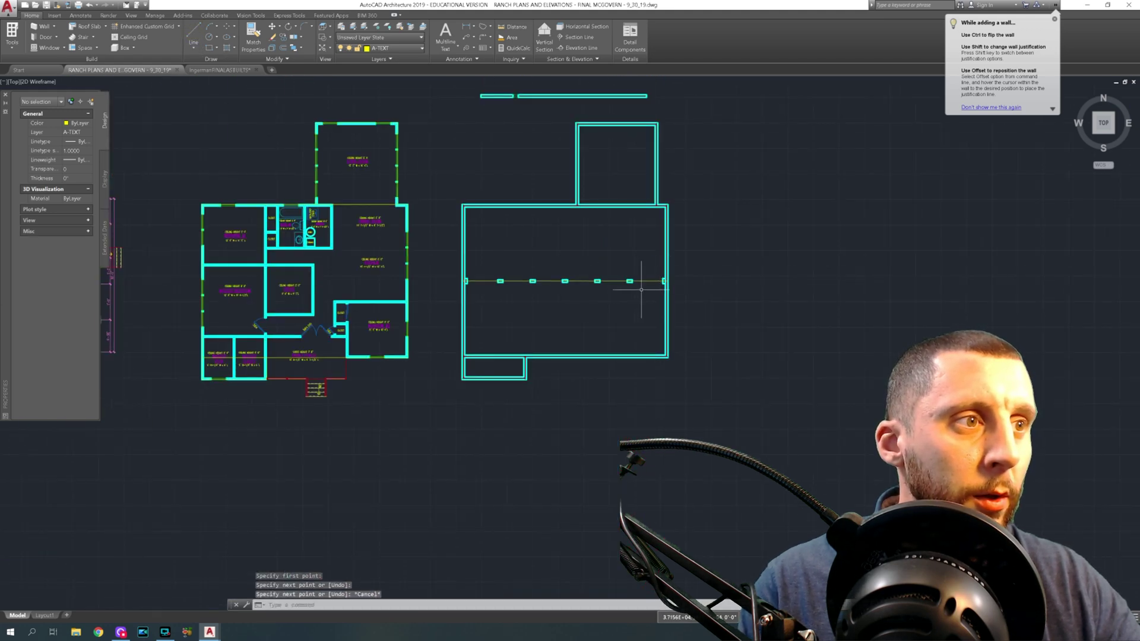
Step: Assign the horizontal line through the piers to the A-Parallam layer
click(622, 286)
click(621, 279)
scroll(626, 291, down, 6)
click(397, 49)
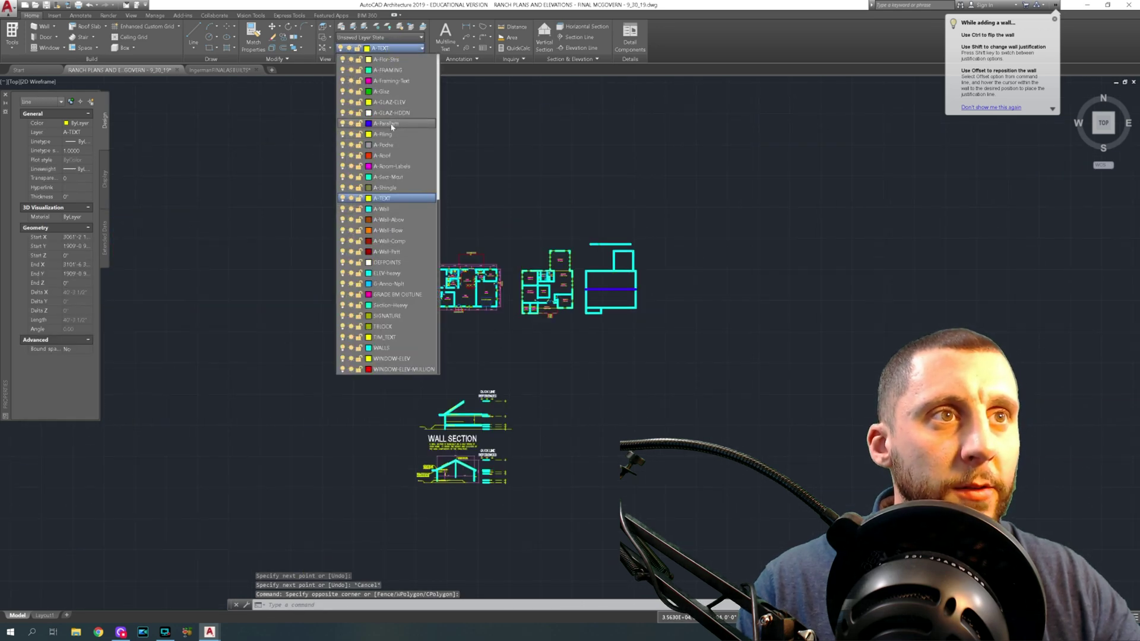
click(391, 126)
key(Escape)
scroll(636, 344, up, 8)
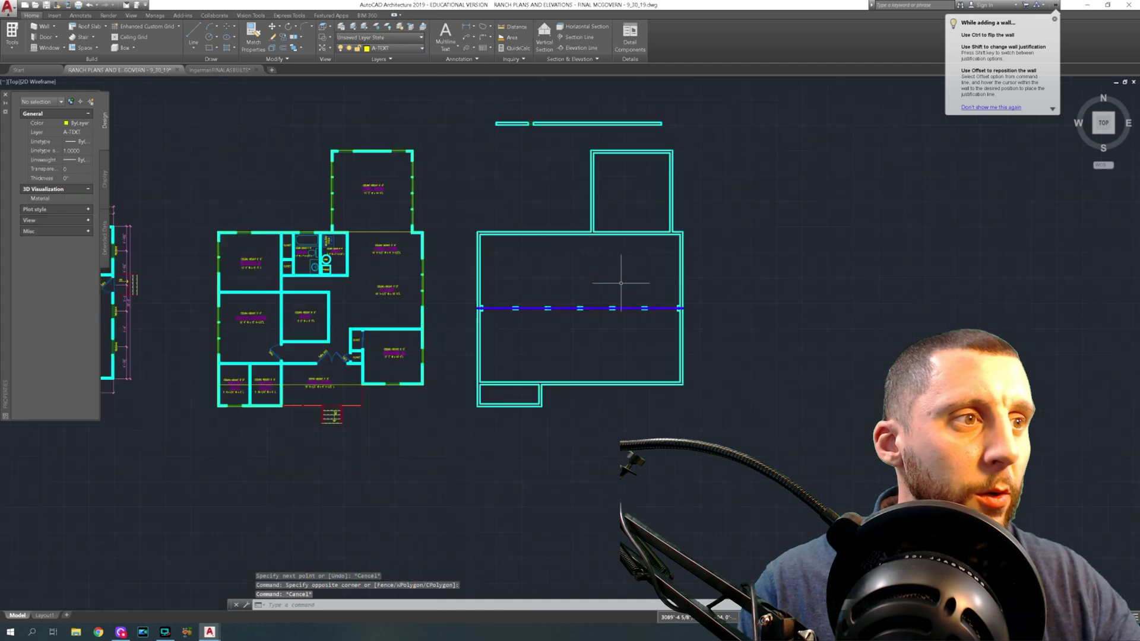
scroll(572, 274, up, 3)
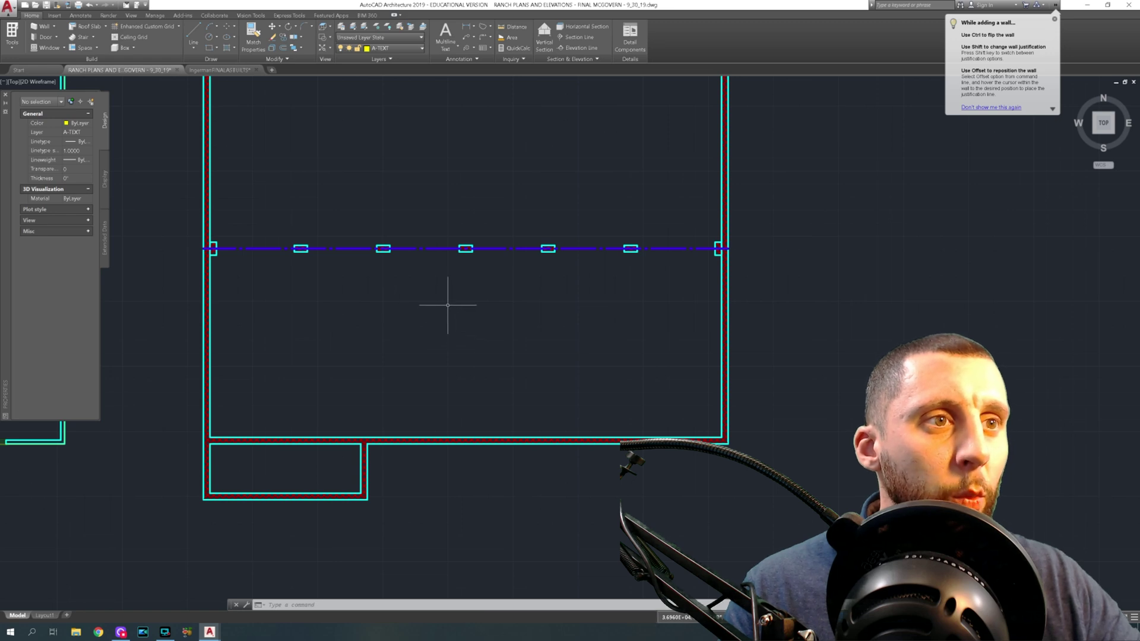
click(425, 249)
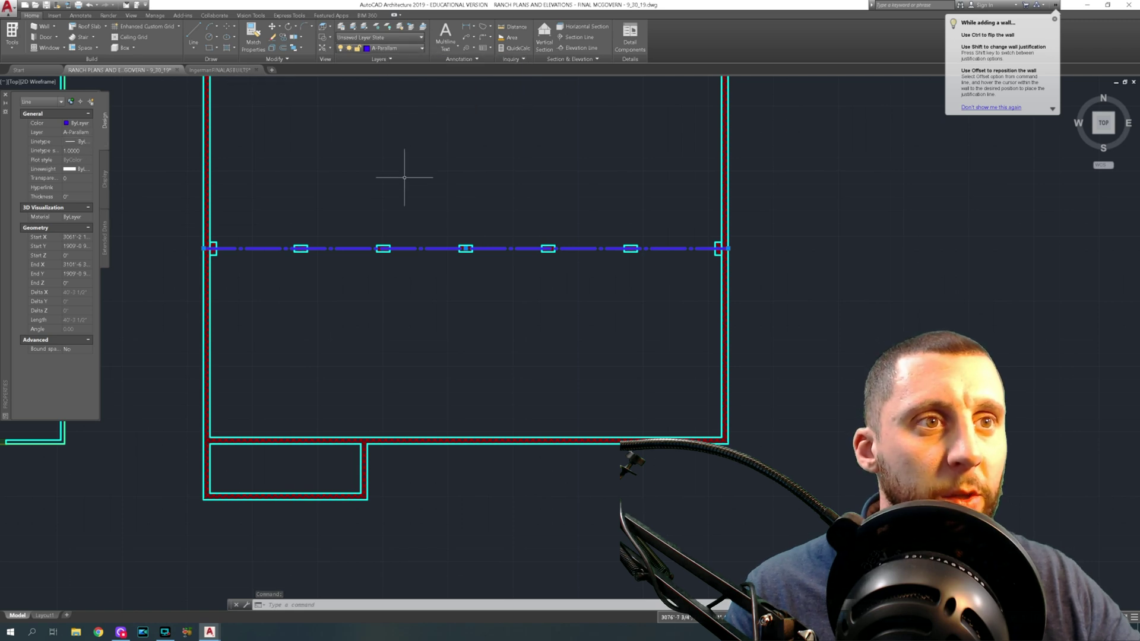
key(Escape)
key(Escape)
scroll(392, 244, down, 2)
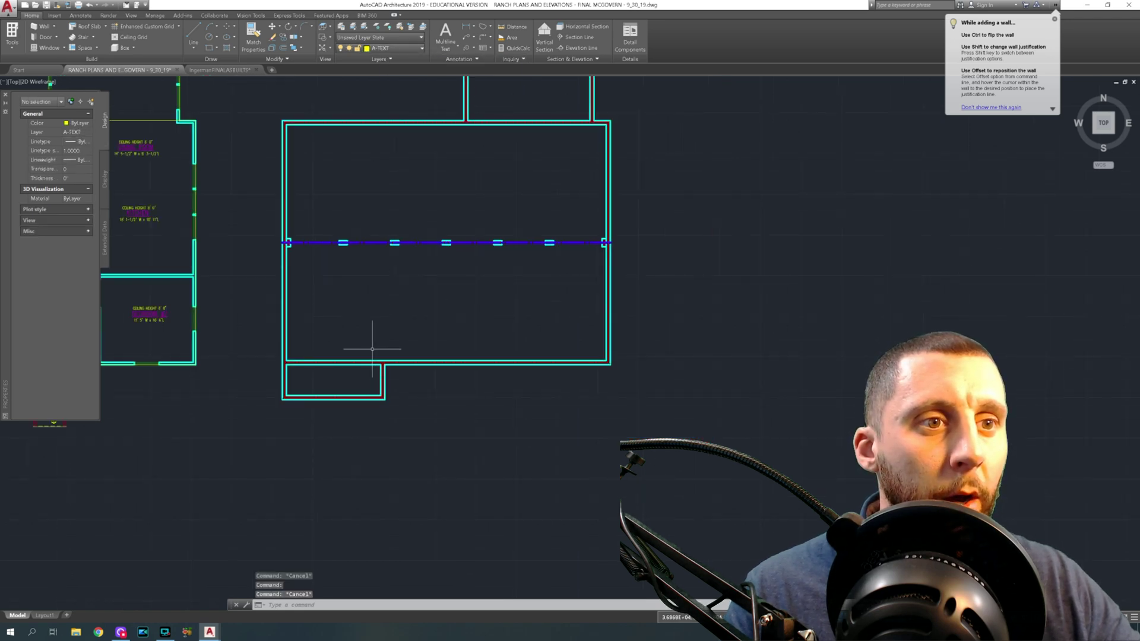
Step: Draw a vertical line through the middle of the upper extension, from its upper wall's inner face down to the main foundation wall
middle_drag(467, 148, 433, 293)
scroll(479, 202, up, 2)
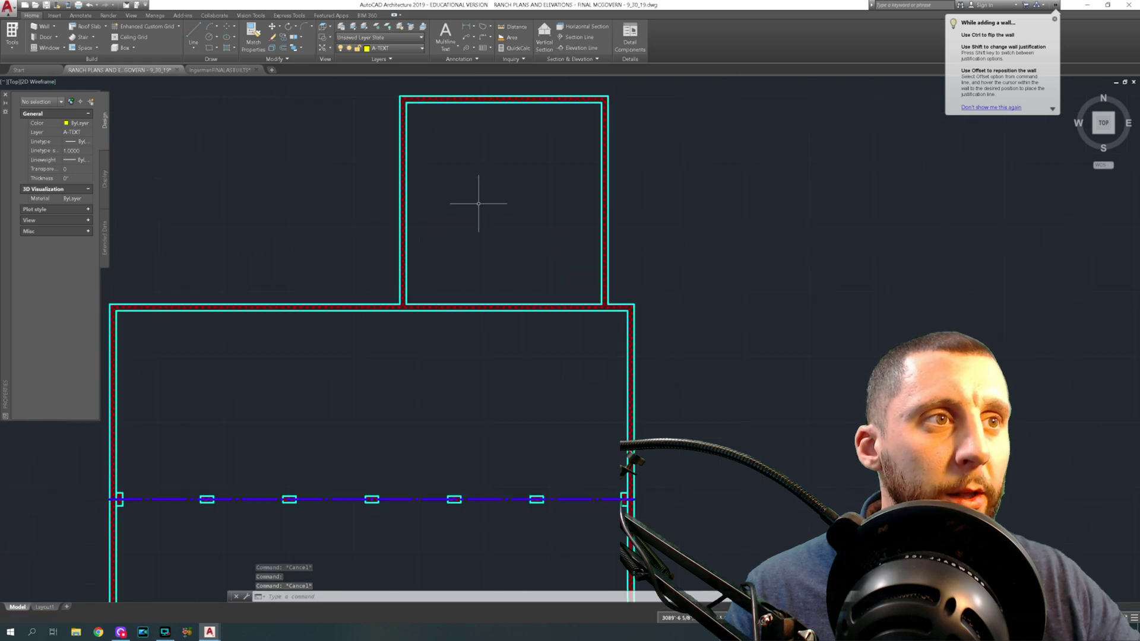
middle_drag(478, 204, 443, 263)
click(207, 28)
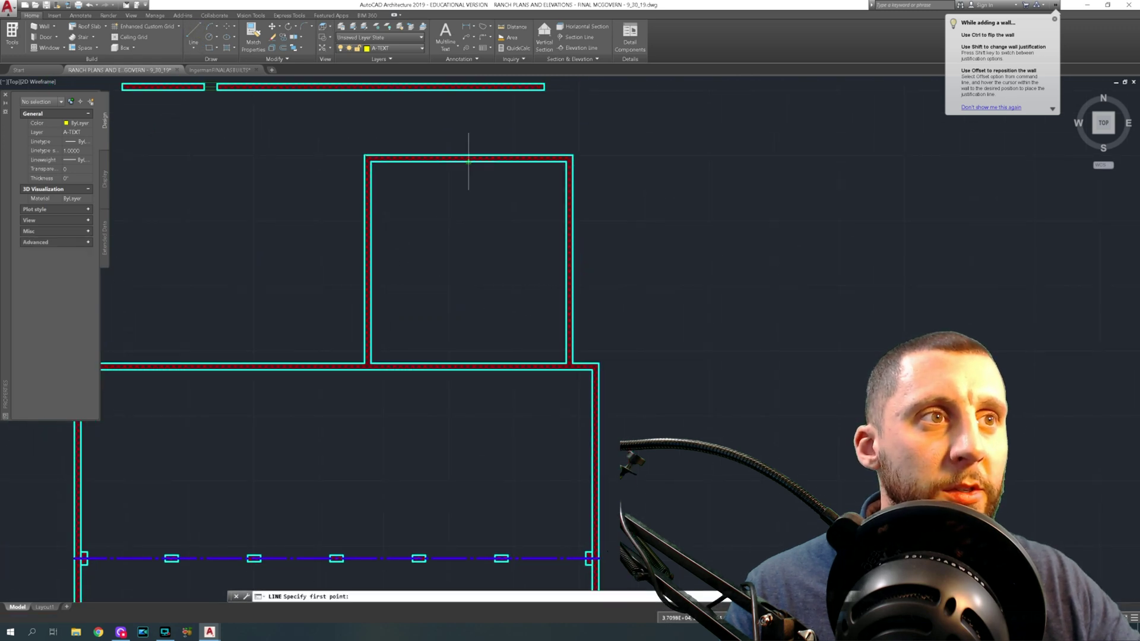
click(469, 162)
click(470, 368)
key(Escape)
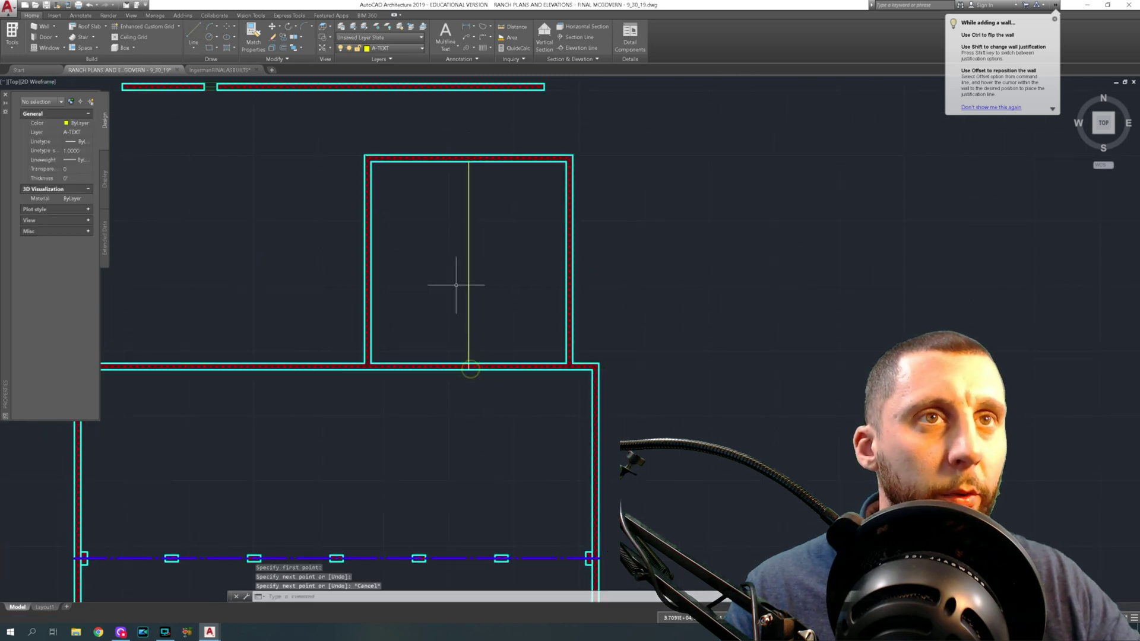
Step: Add a left-justified CMU wall matching the main left wall, running left 6" from the extension's vertical centerline along the main upper wall's outer face
middle_drag(284, 389, 416, 219)
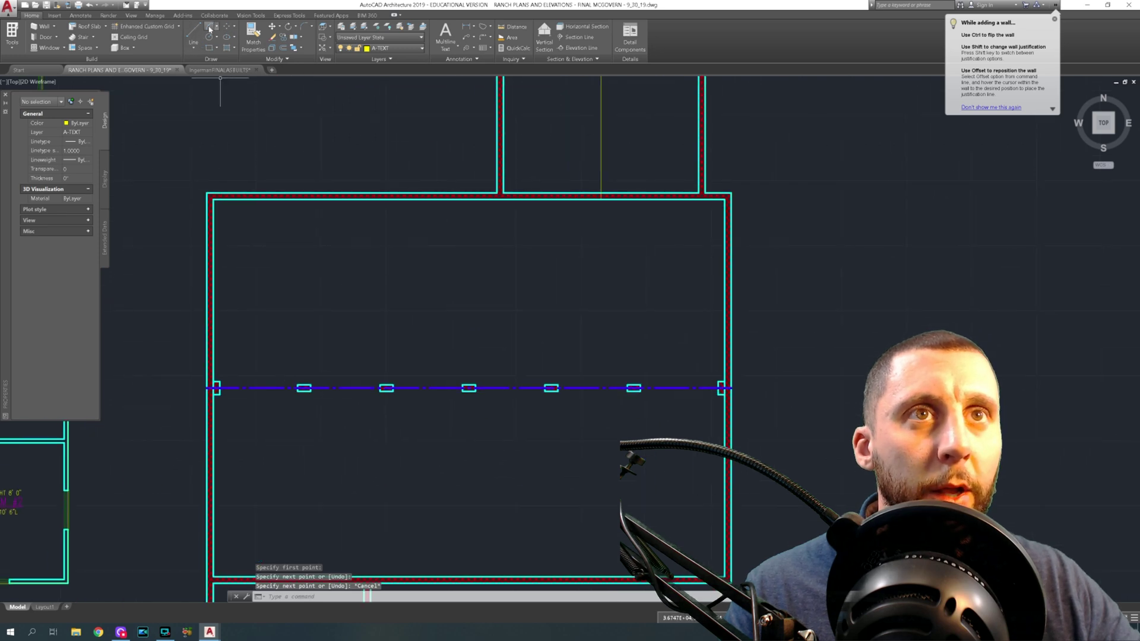
click(212, 291)
click(189, 36)
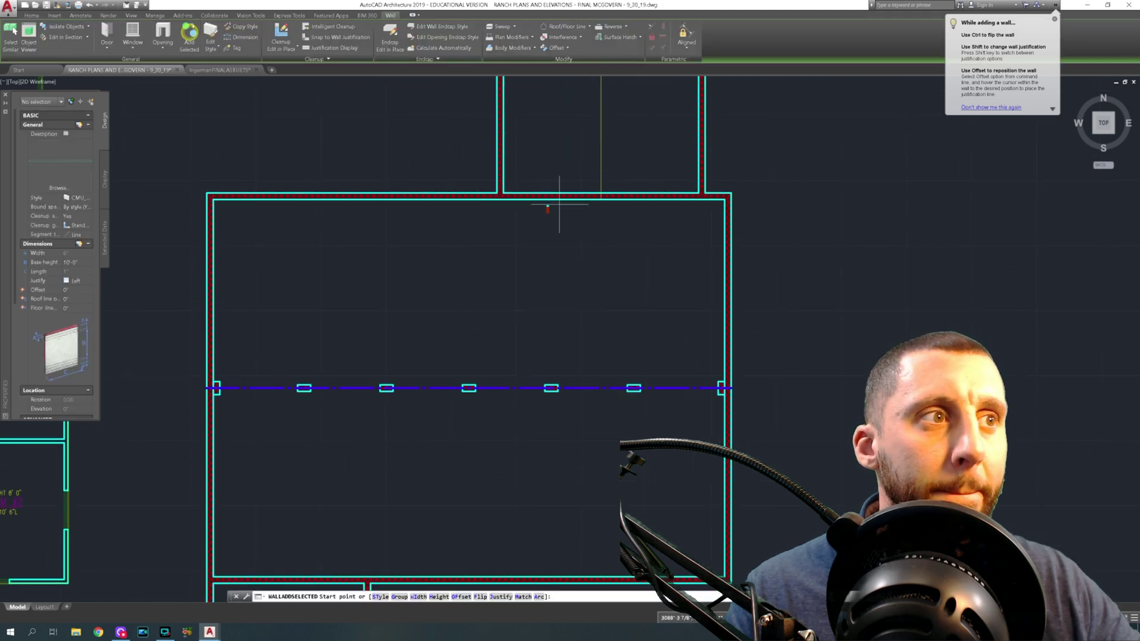
scroll(577, 191, up, 8)
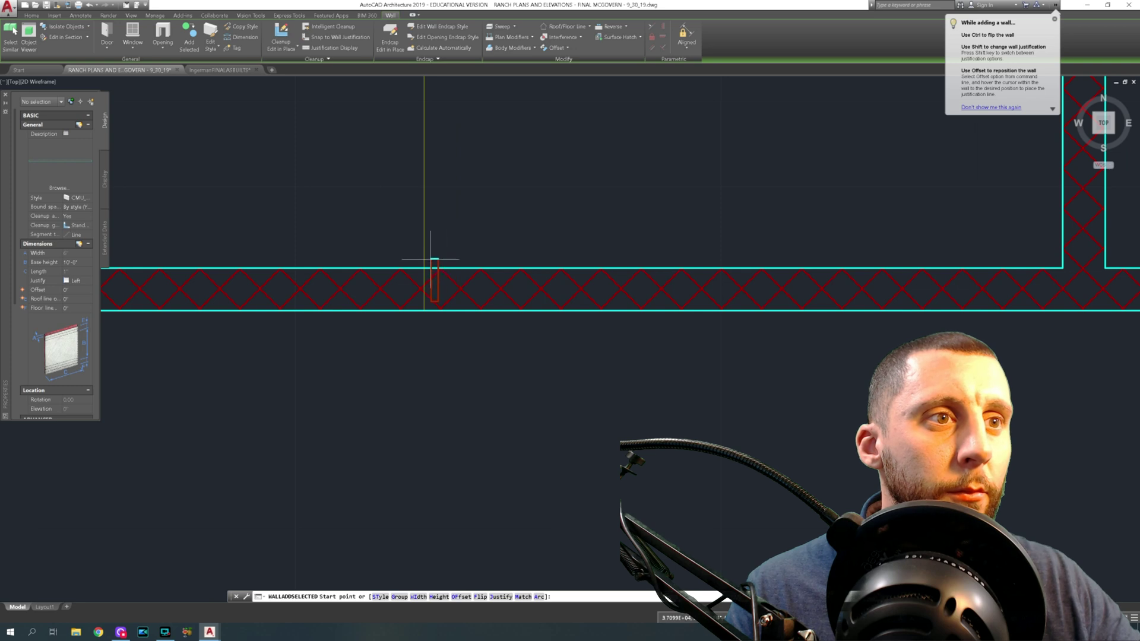
scroll(459, 305, down, 6)
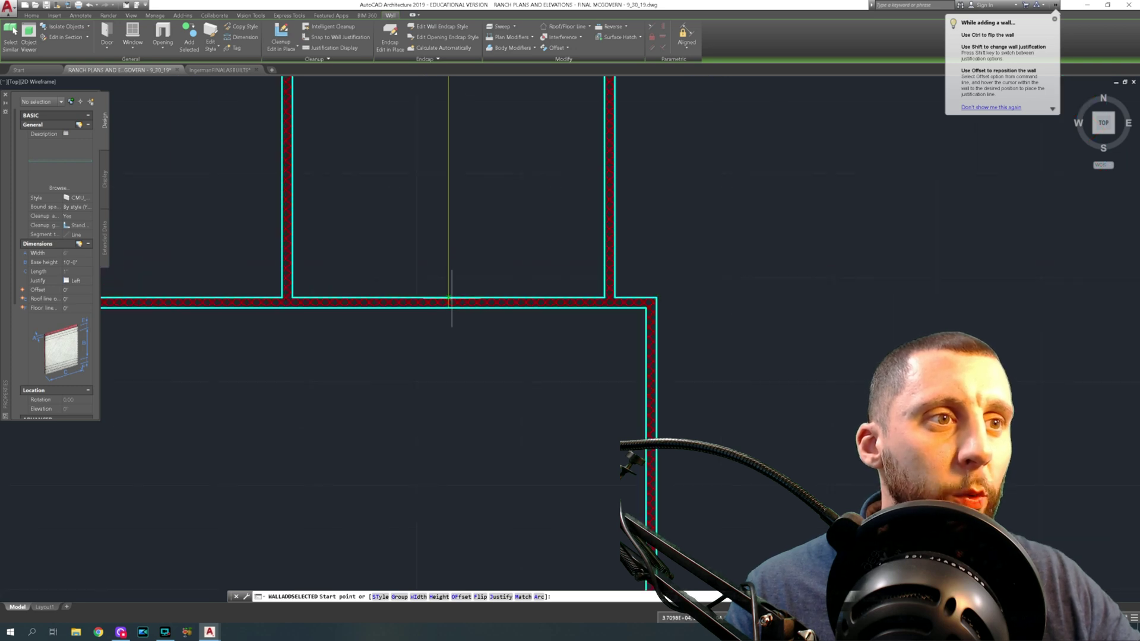
middle_drag(453, 263, 460, 331)
scroll(461, 348, up, 7)
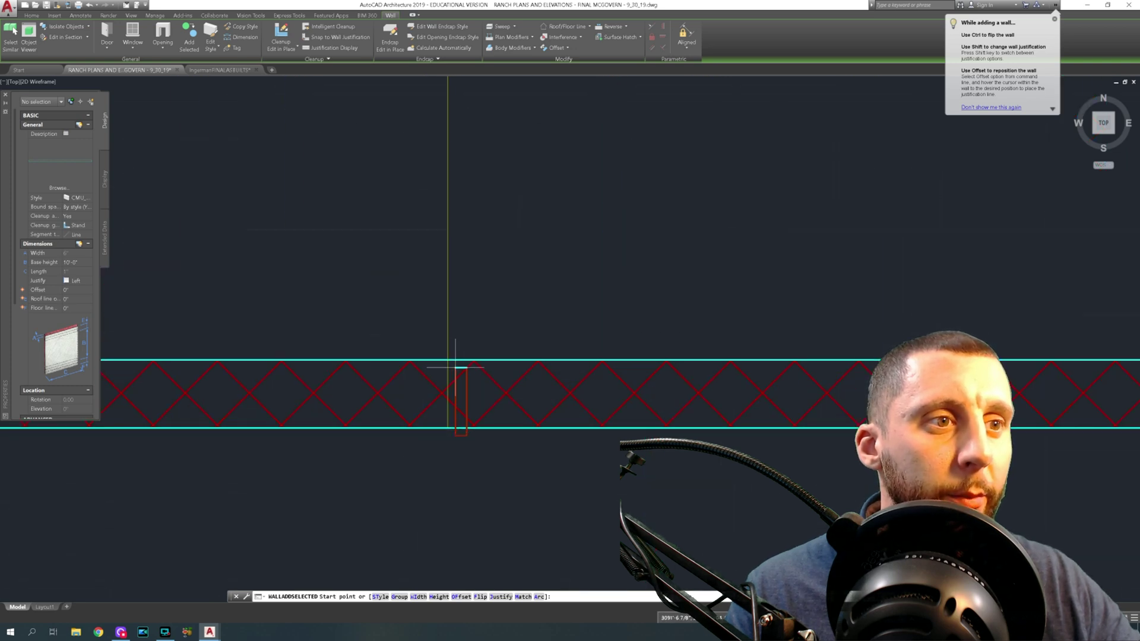
click(448, 360)
key(shift)
key(shift)
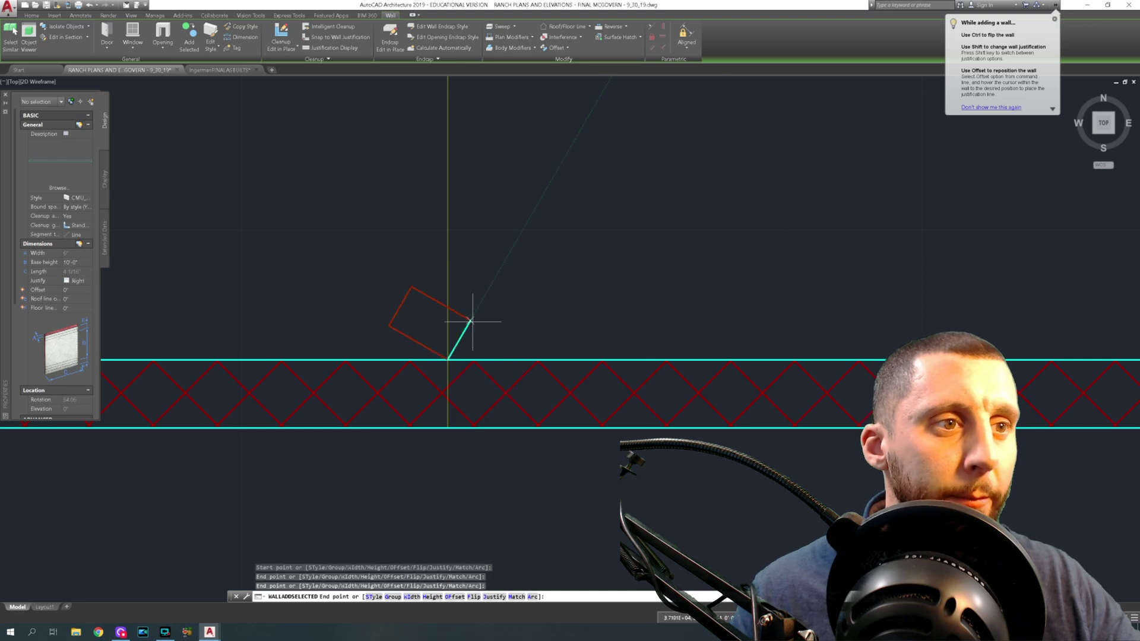
key(shift)
key(shift)
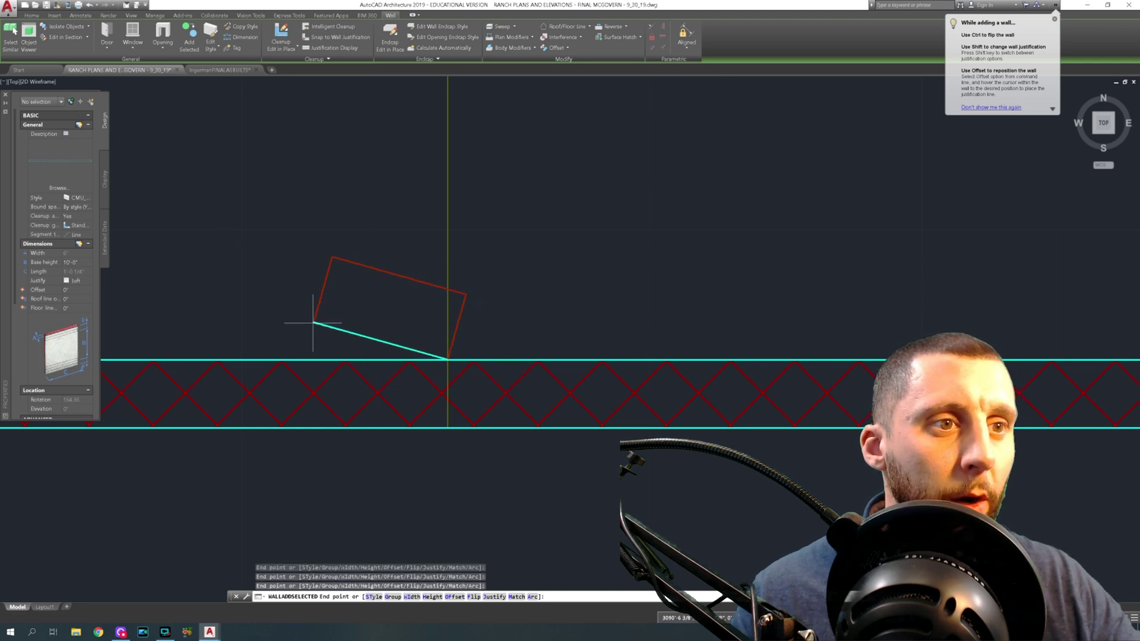
text(6)
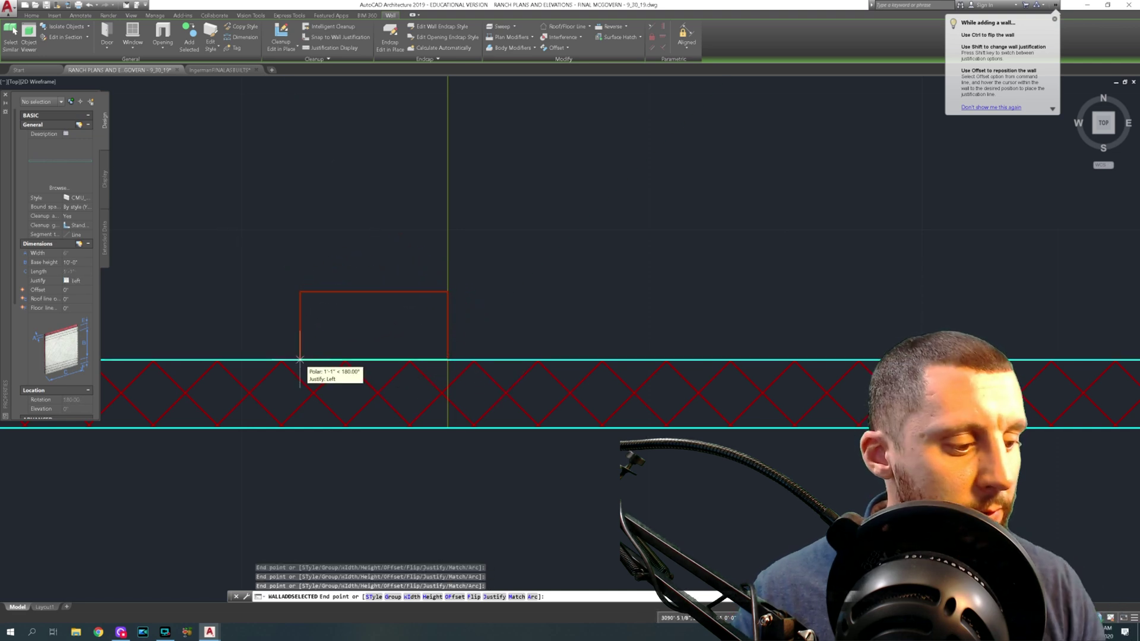
Step: Finish a 6-inch-long CMU pier segment starting at the upper wing's centerline, against the shared foundation wall
key(Return)
key(Escape)
key(Escape)
Step: Stretch the pier's centerline end outward by 6 inches so the pier straddles the upper wing's centerline
click(435, 278)
click(433, 290)
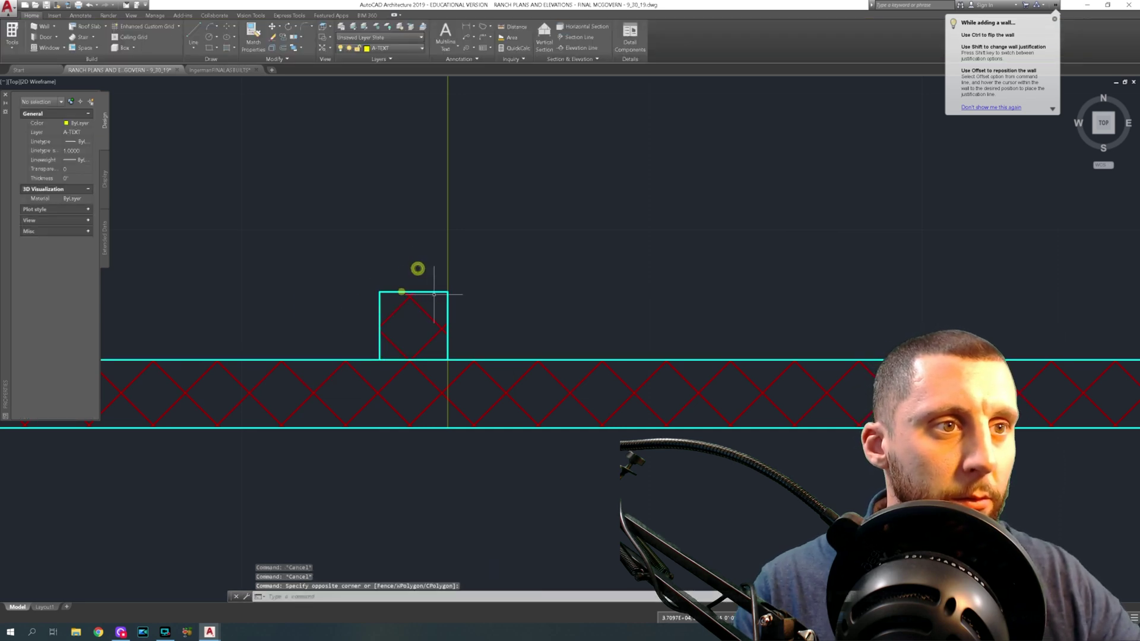
click(420, 277)
click(403, 307)
click(450, 359)
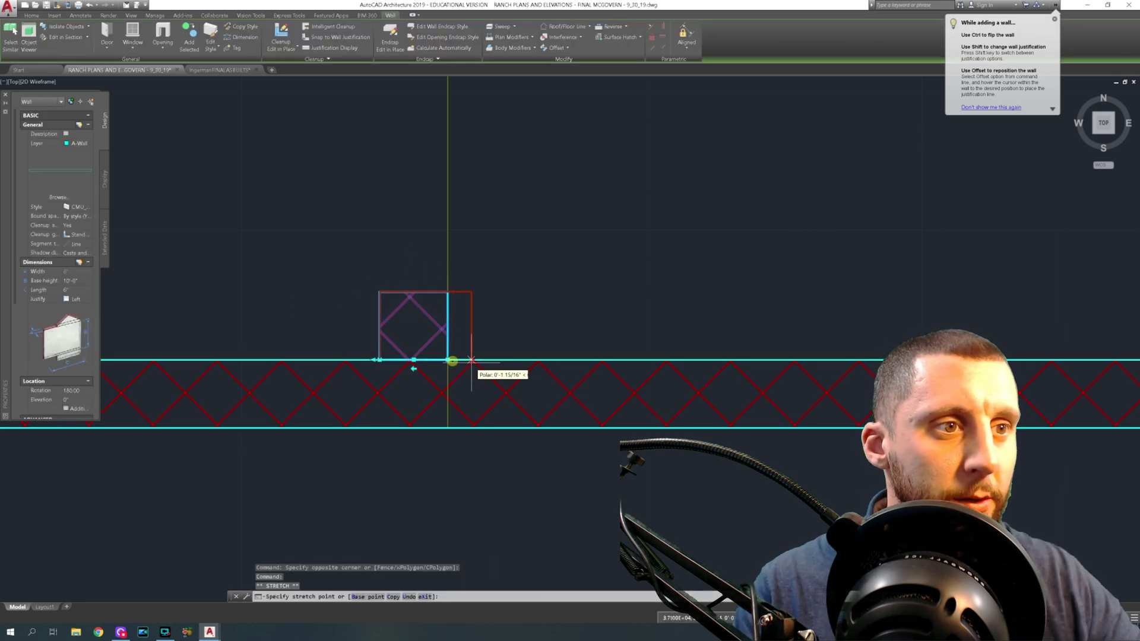
text(6)
key(Return)
scroll(482, 354, down, 5)
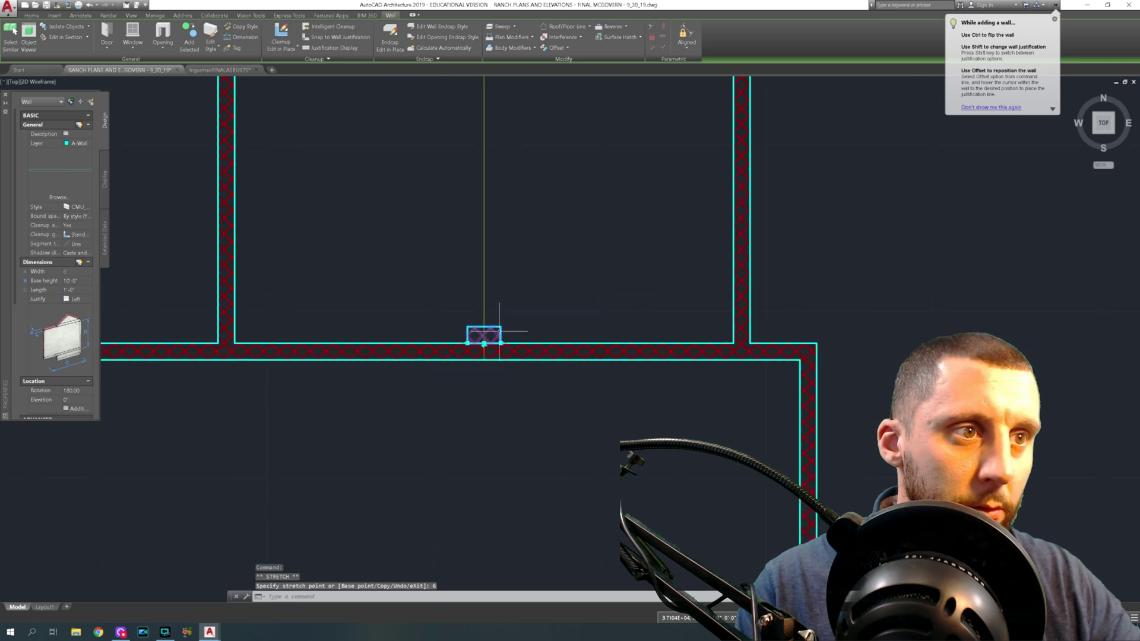
key(Escape)
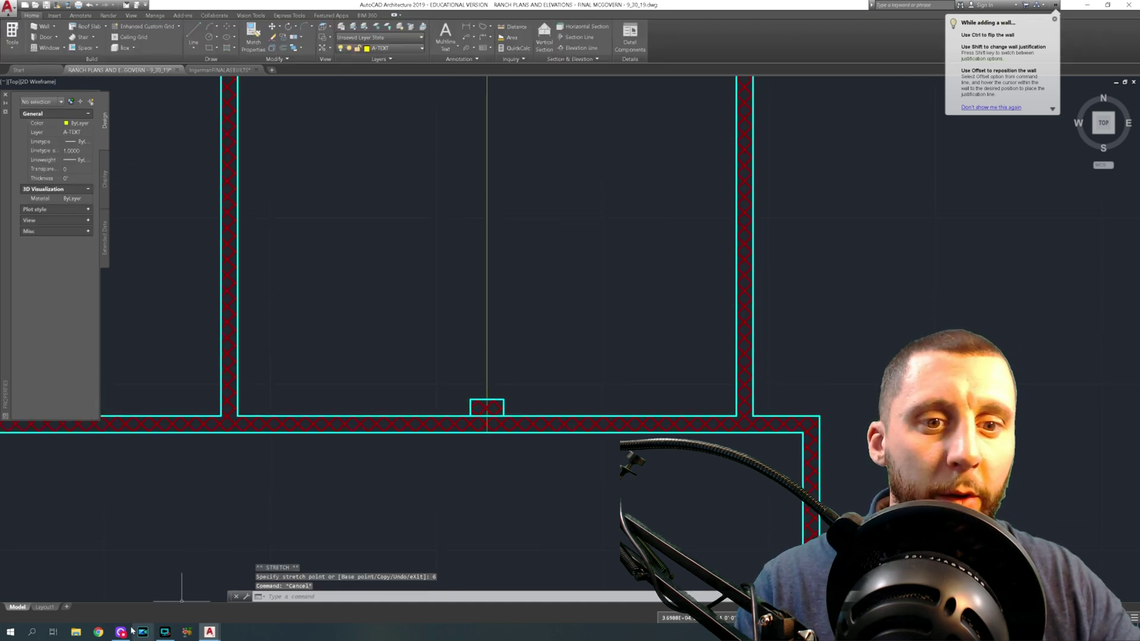
Step: Switch to Chrome, search the web for "cinder block size", and return to the AutoCAD drawing
click(99, 633)
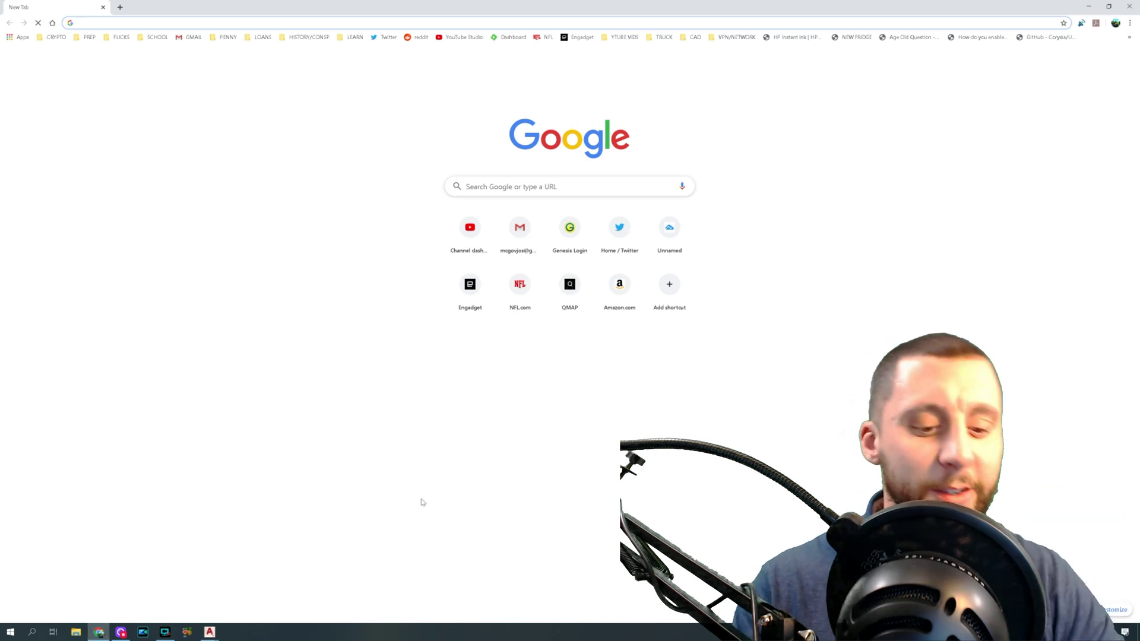
text(cinder block siz)
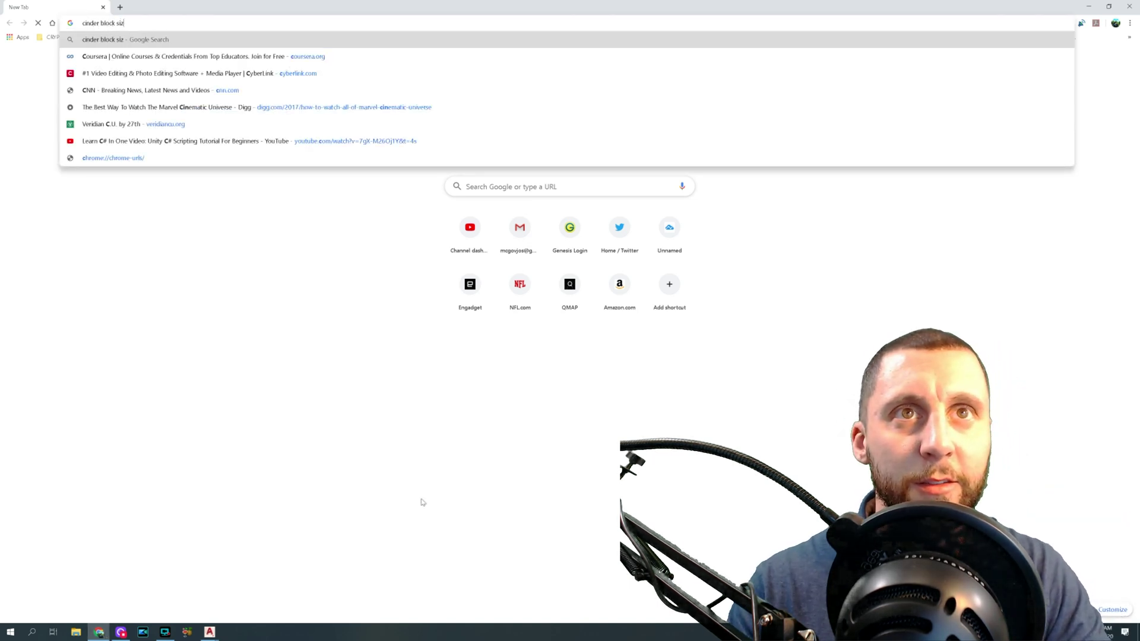
text(e)
key(Return)
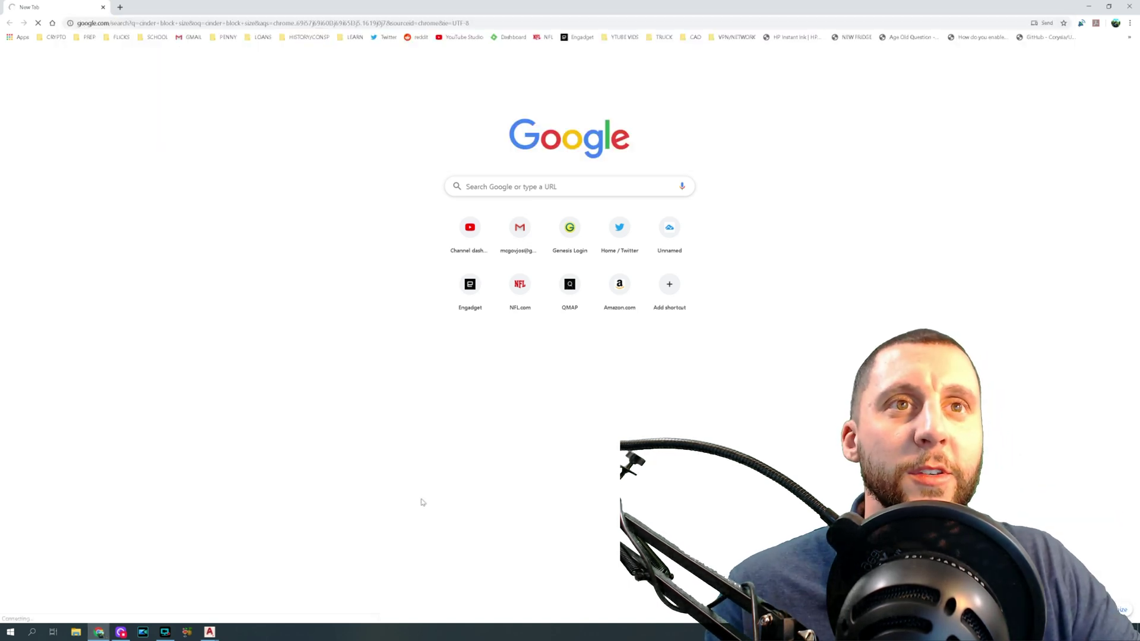
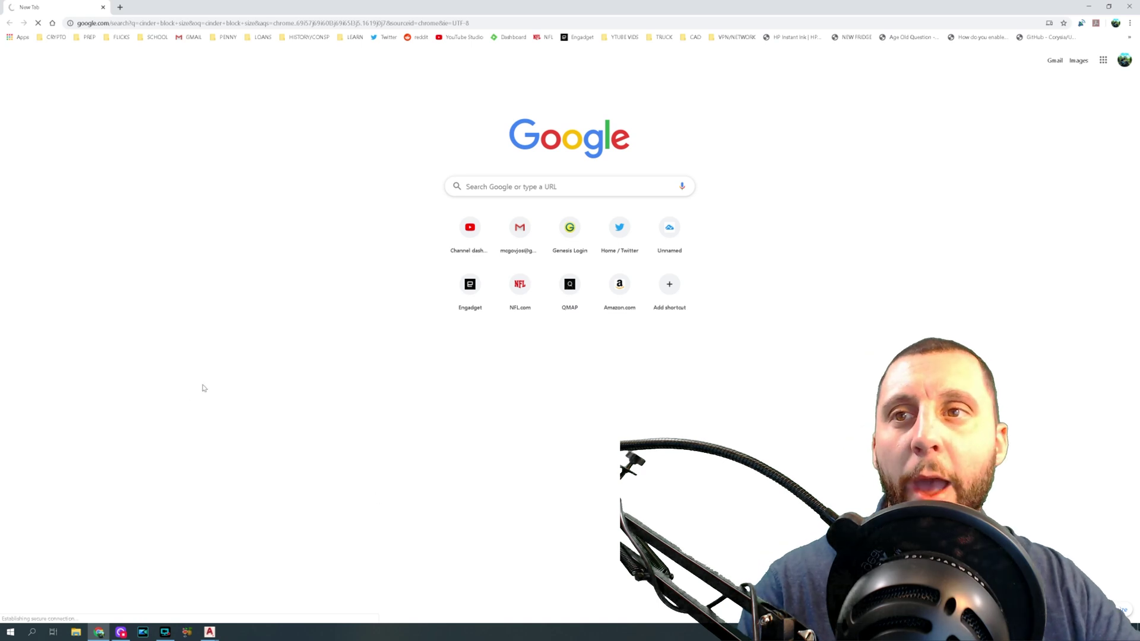
click(1088, 7)
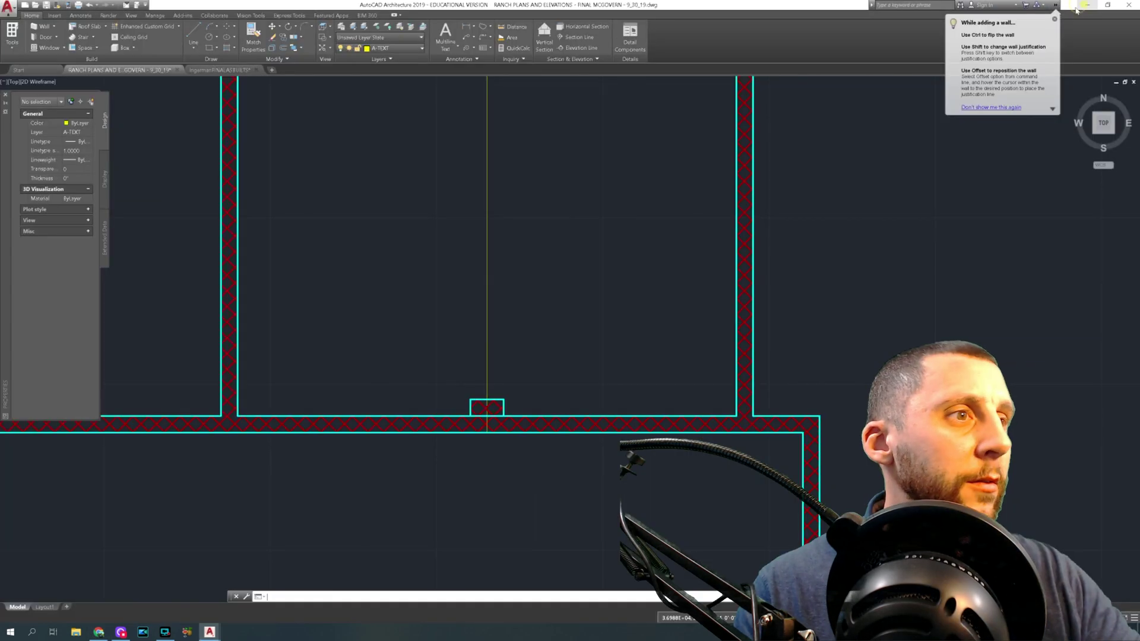
Step: Change all foundation walls of the main block and both projections, plus every pier, to the CMU_08 wall style
scroll(570, 313, down, 5)
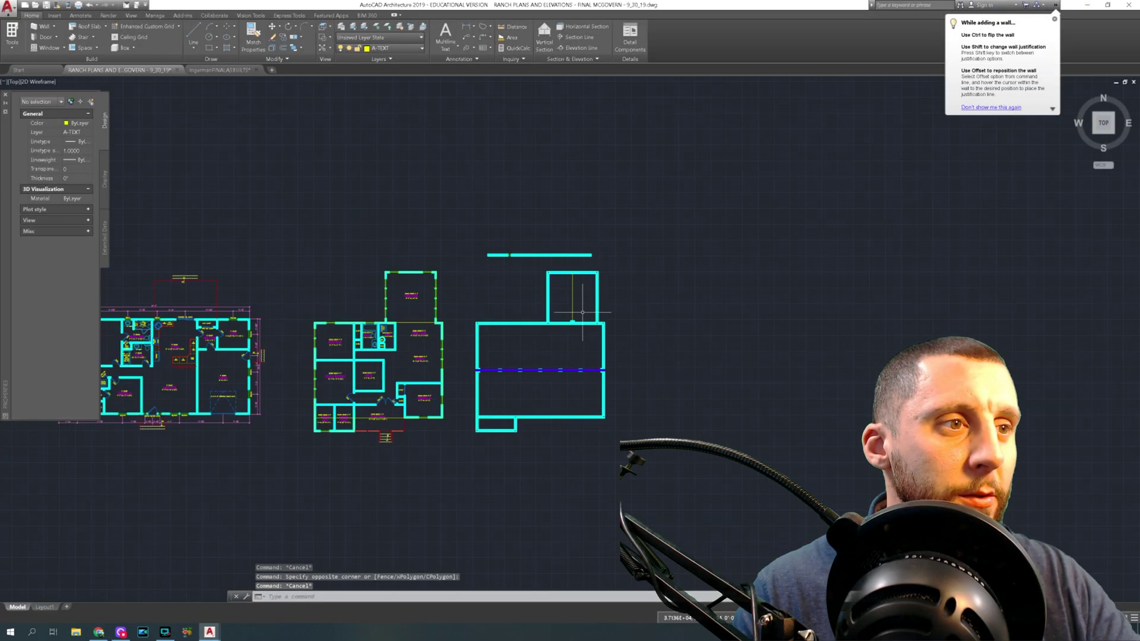
scroll(495, 333, up, 5)
click(477, 332)
click(436, 287)
middle_drag(524, 402, 524, 252)
click(571, 368)
click(502, 437)
click(786, 334)
click(750, 346)
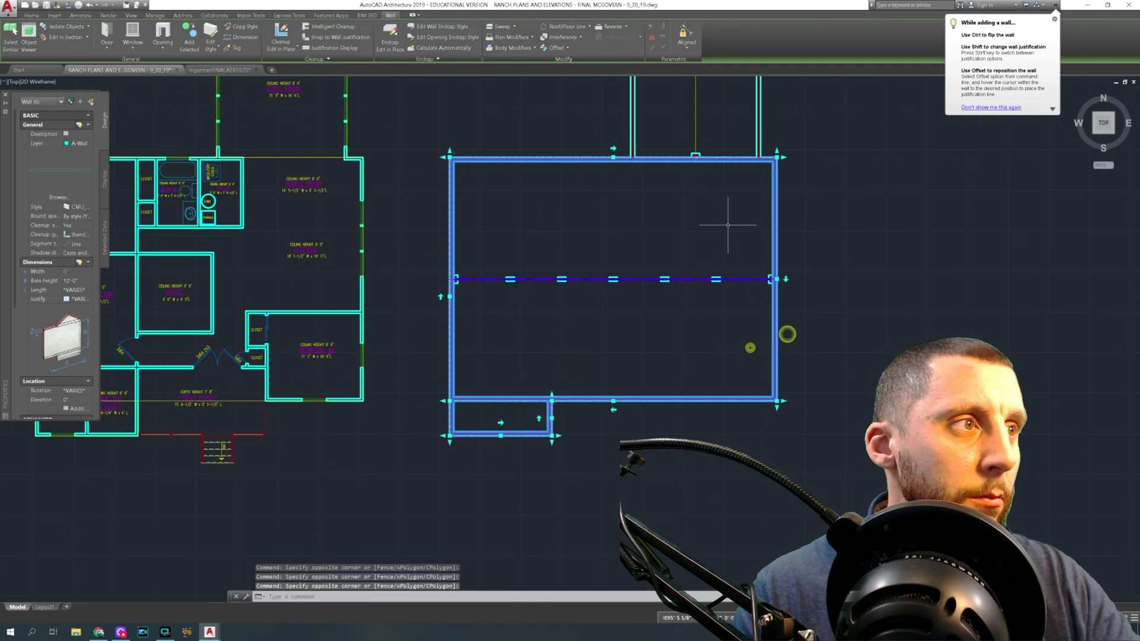
middle_drag(725, 202, 696, 283)
click(741, 159)
click(715, 170)
click(684, 122)
click(677, 97)
click(628, 144)
click(570, 157)
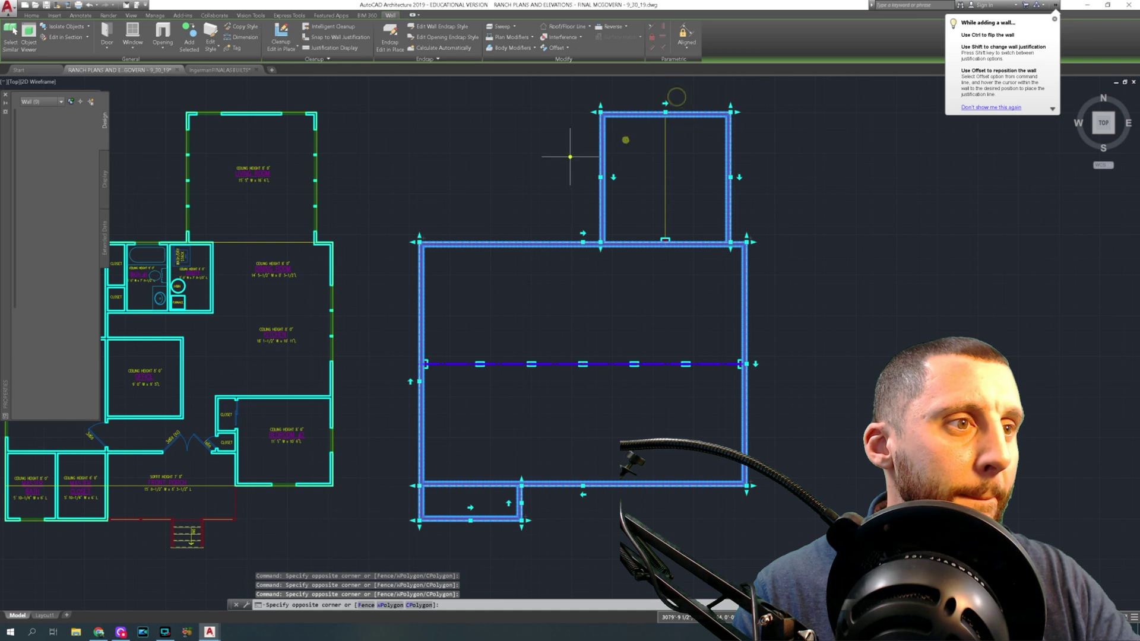
click(457, 345)
click(718, 397)
click(716, 333)
click(782, 396)
click(410, 349)
click(443, 380)
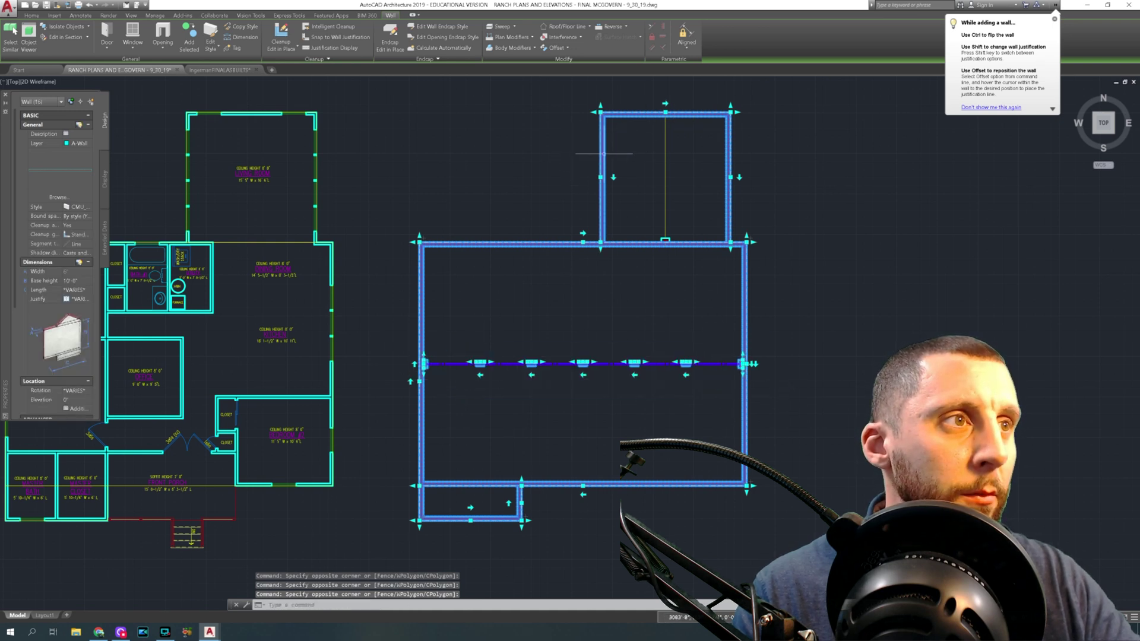
middle_drag(590, 153, 518, 182)
click(593, 269)
scroll(603, 261, down, 2)
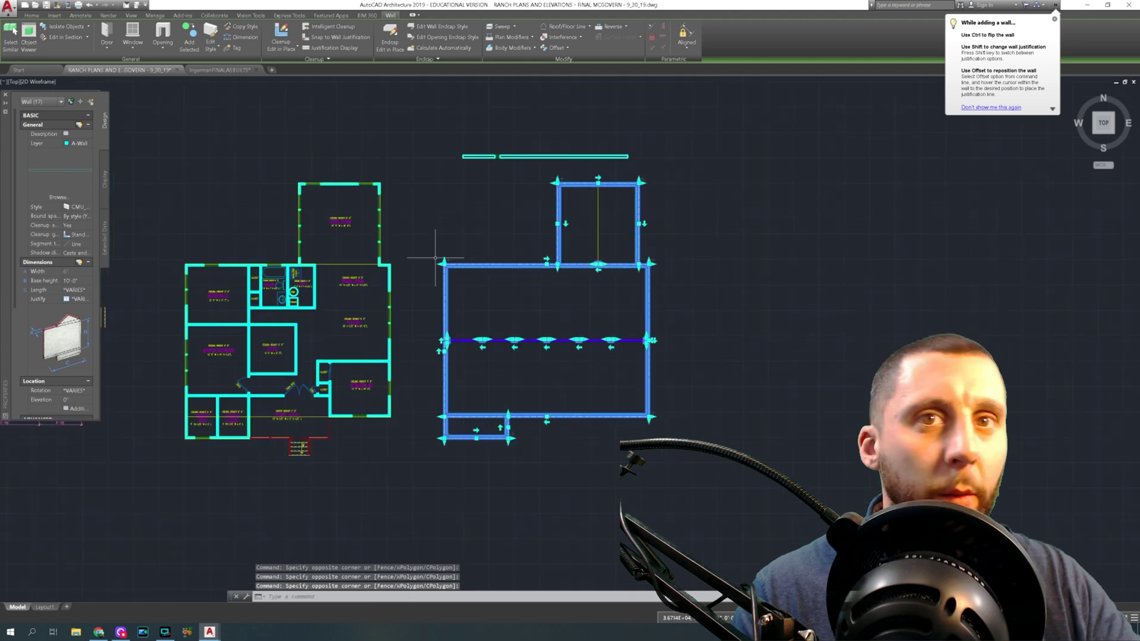
click(89, 207)
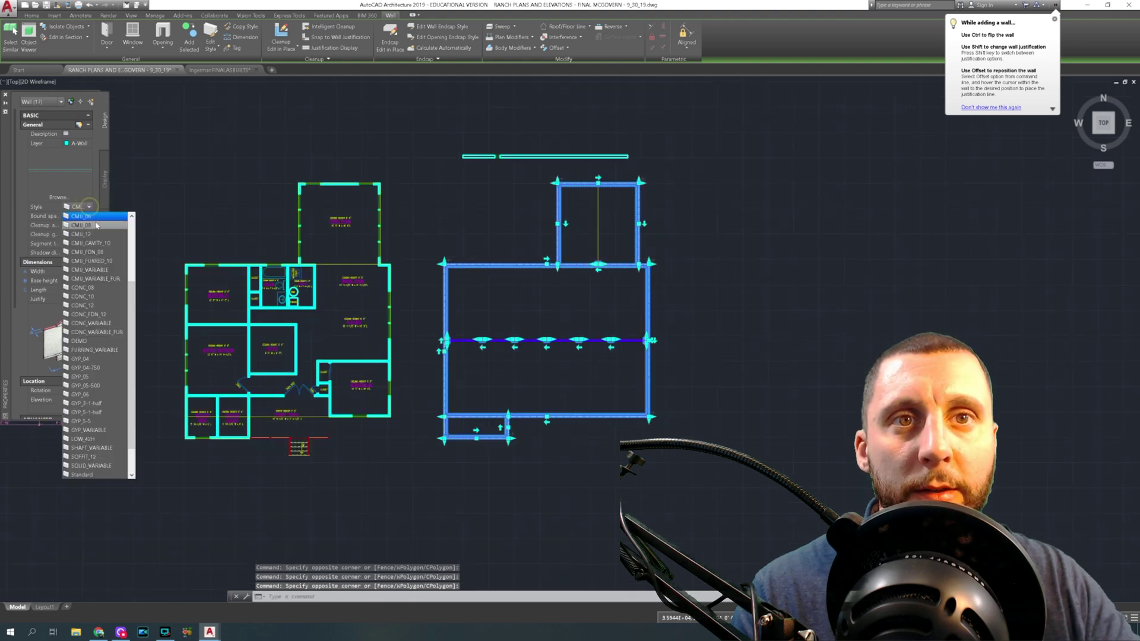
click(97, 226)
key(Escape)
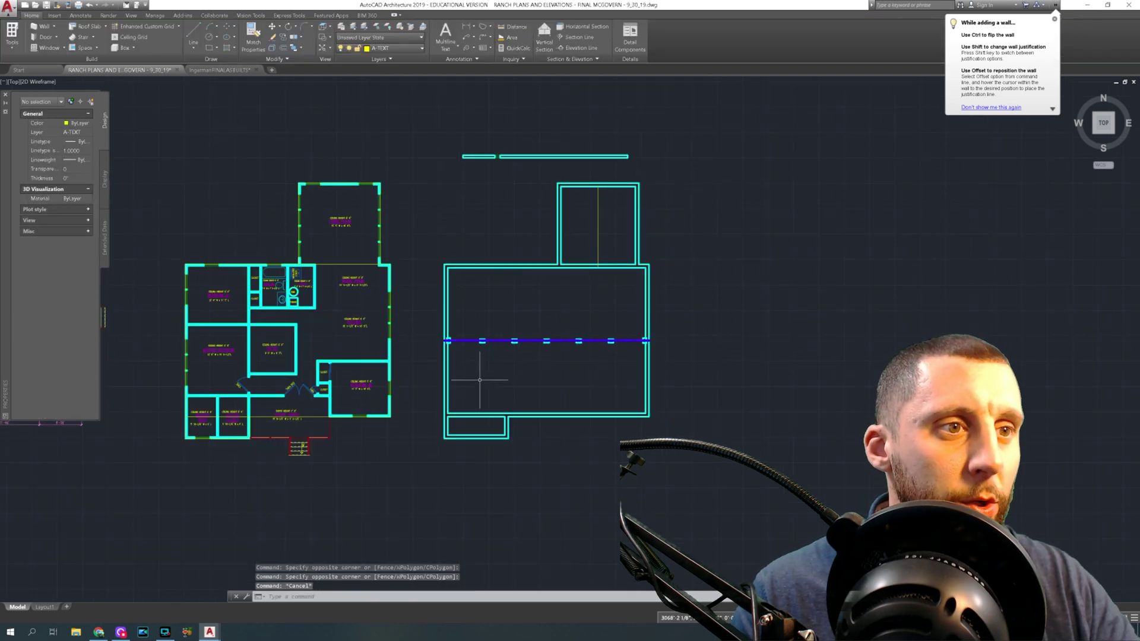
Step: Lengthen one pier on the main girder line by stretching each of its two ends outward 2 inches
scroll(480, 380, up, 6)
scroll(437, 237, down, 7)
scroll(574, 269, up, 4)
scroll(574, 264, up, 6)
click(602, 229)
click(576, 250)
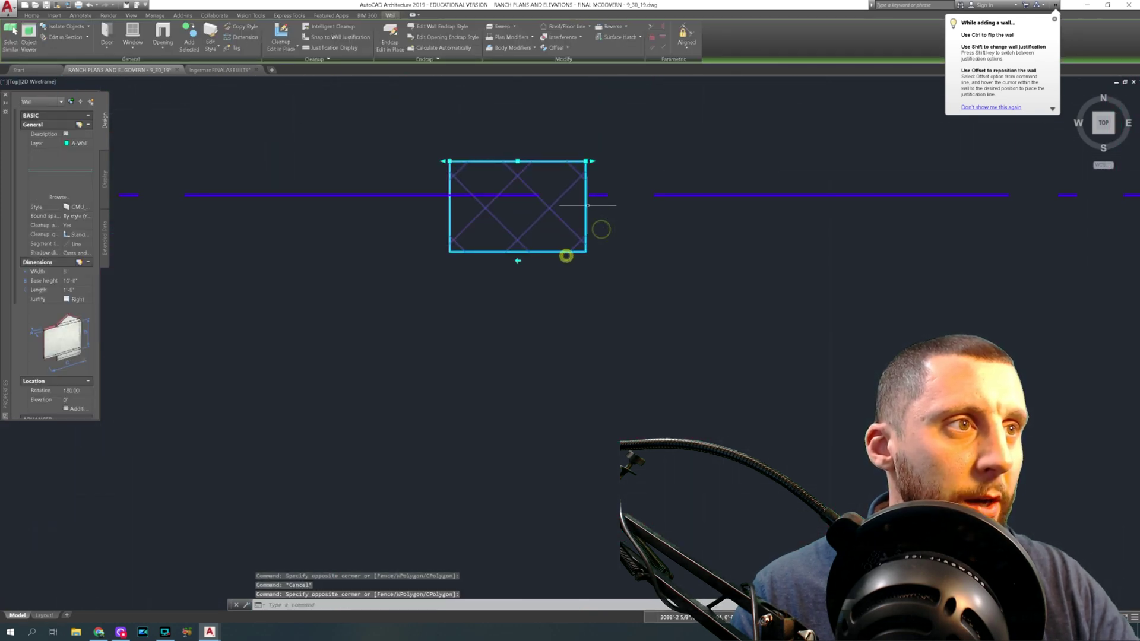
click(592, 161)
text(2)
key(Return)
click(444, 160)
text(2)
key(Return)
scroll(511, 217, down, 4)
scroll(420, 211, down, 4)
mouse_move(445, 117)
middle_down()
mouse_move(600, 311)
mouse_move(476, 394)
middle_up()
scroll(575, 224, up, 2)
middle_drag(575, 225, 501, 313)
key(Escape)
key(Escape)
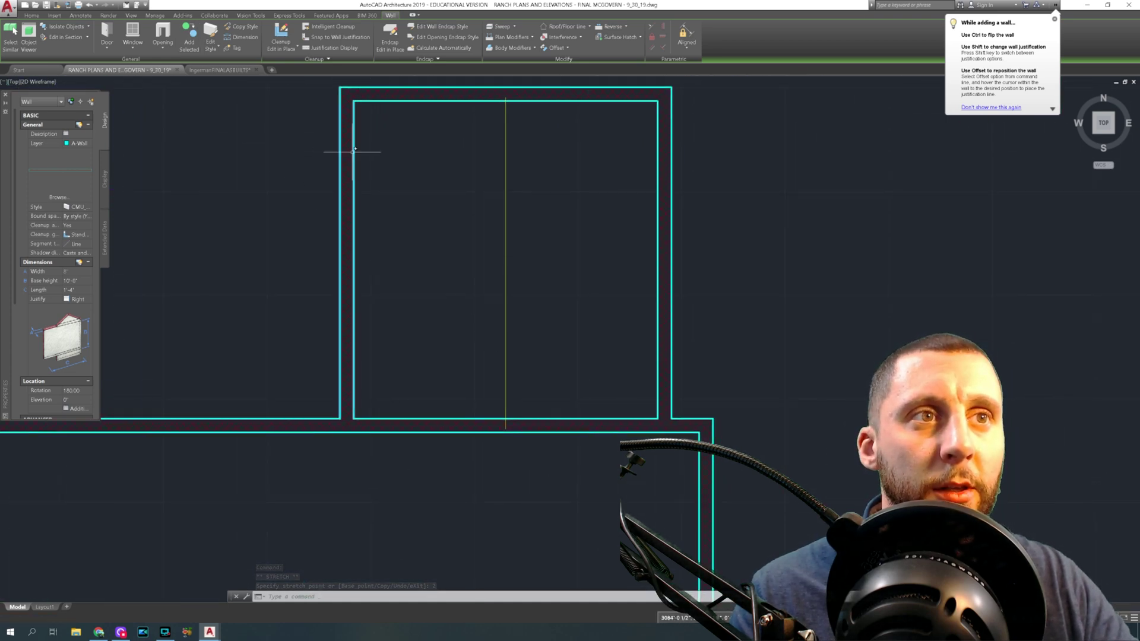
Step: Extend the upper end of the upper wing's centerline to the outer face of its end wall
click(344, 168)
click(322, 174)
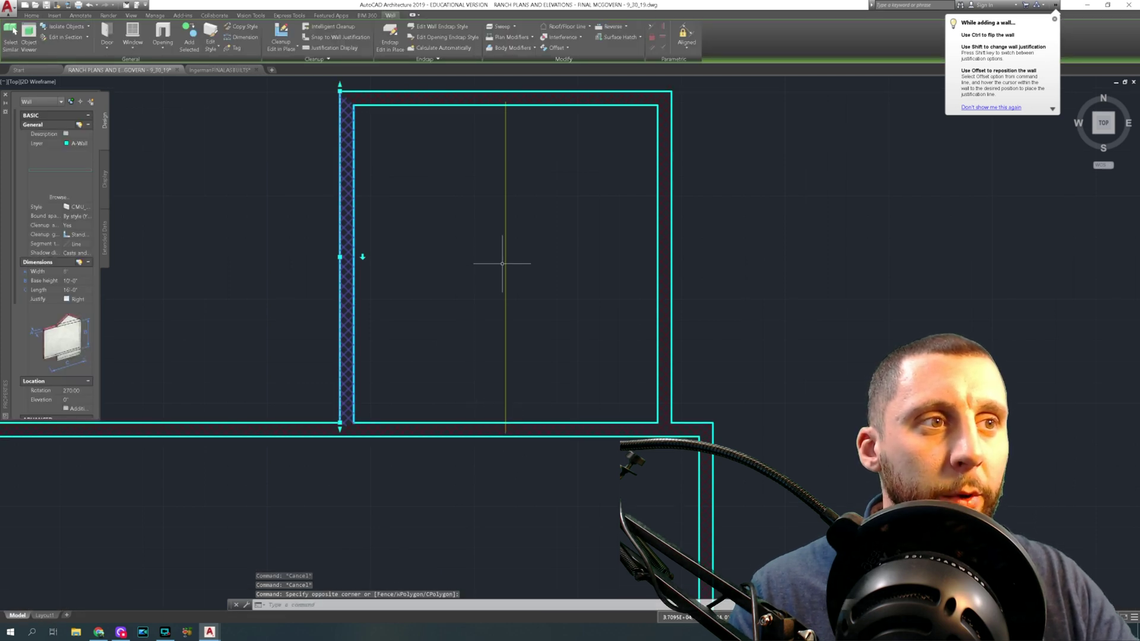
click(505, 114)
click(505, 101)
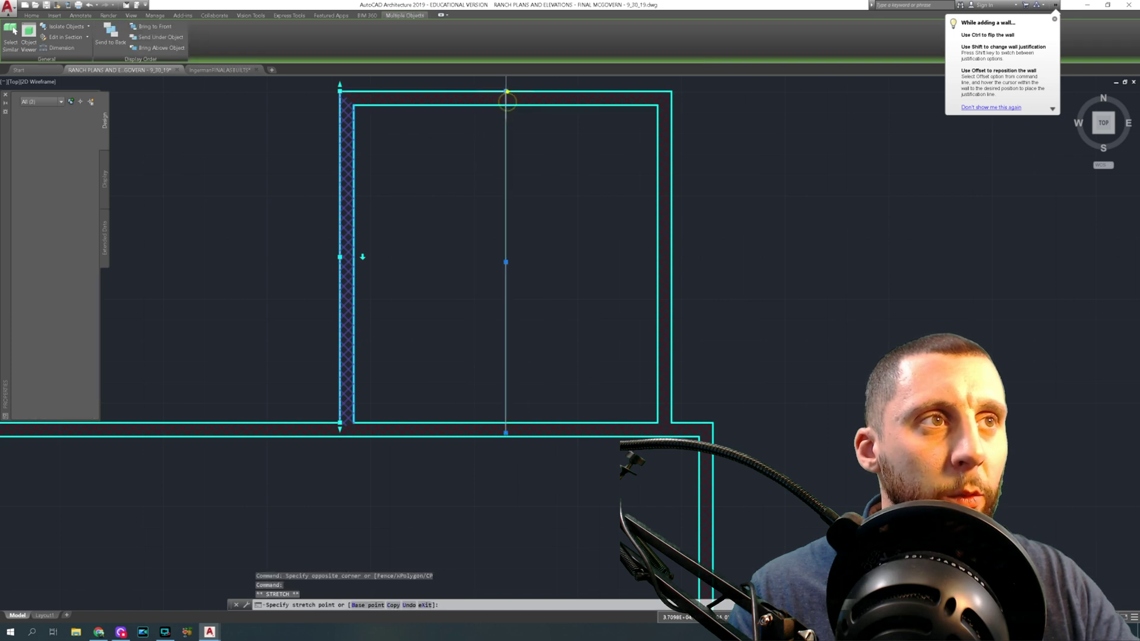
click(506, 91)
click(505, 433)
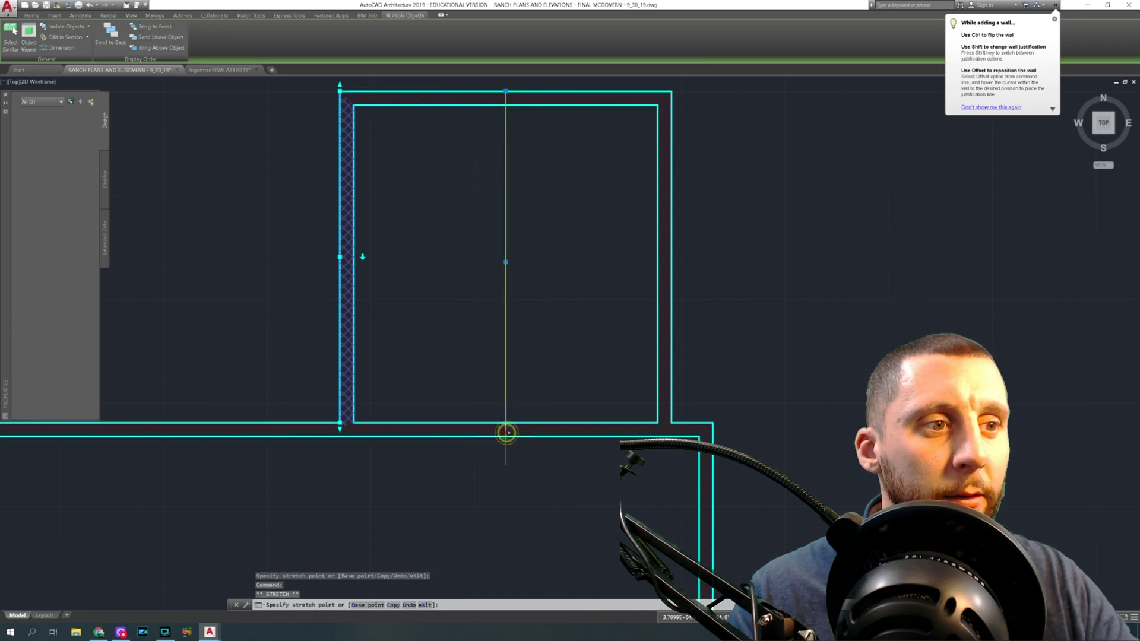
scroll(507, 434, down, 6)
scroll(489, 347, up, 6)
scroll(488, 347, up, 6)
scroll(488, 348, down, 7)
scroll(518, 416, up, 9)
key(Escape)
Step: Delete the pier overlapping the right exterior foundation wall at the end of the main girder line
drag(518, 416, 491, 433)
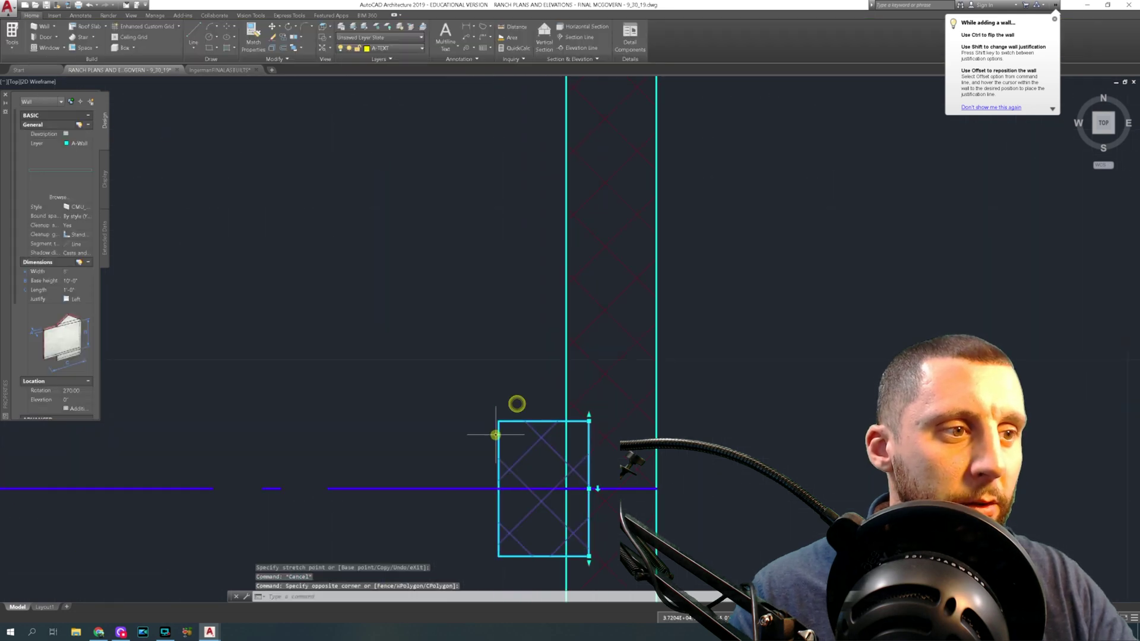
key(Delete)
scroll(486, 427, down, 9)
middle_drag(440, 423, 543, 402)
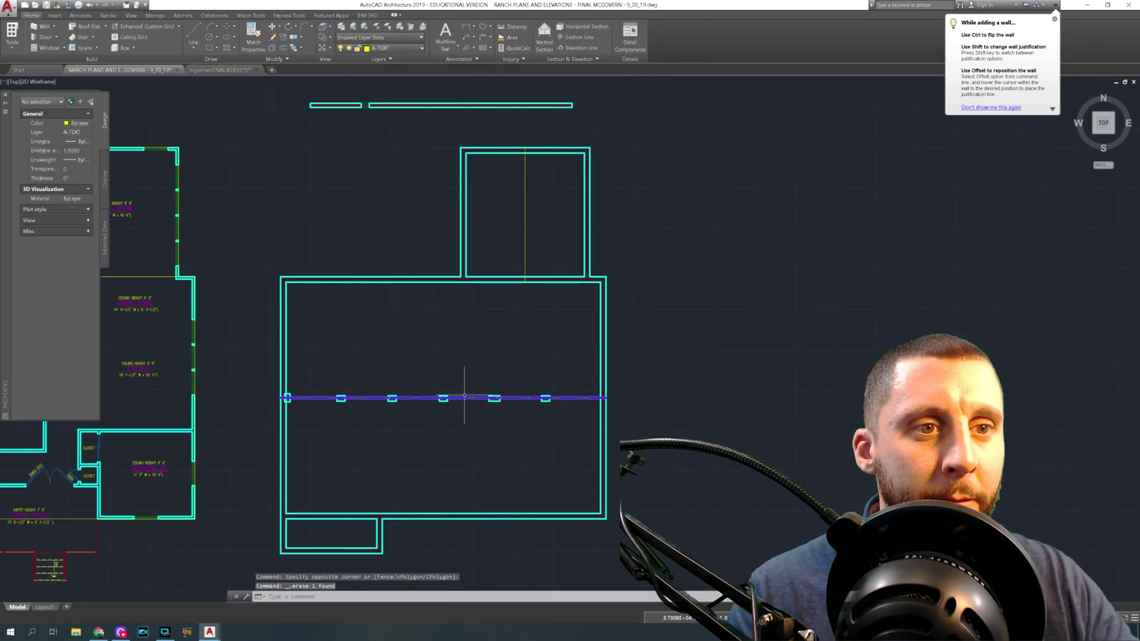
Step: Match the properties of the main girder line onto the upper wing's centerline
click(254, 37)
click(426, 403)
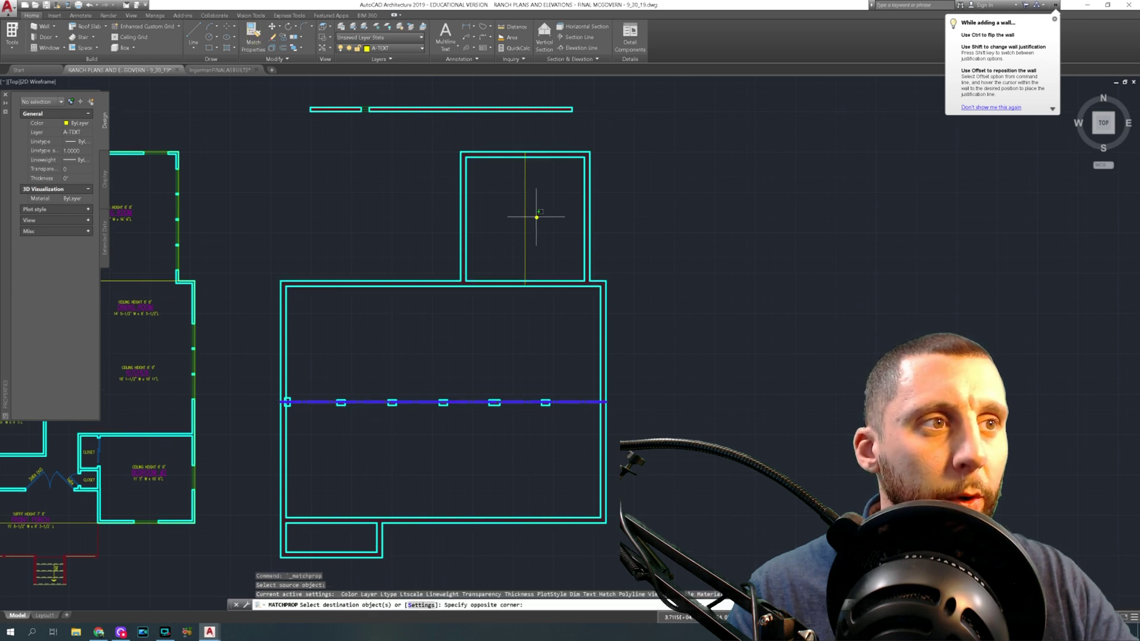
key(Escape)
Step: Copy the kitchen room label from the floor plan and paste it inside the main foundation area, below the girder line
scroll(607, 310, down, 5)
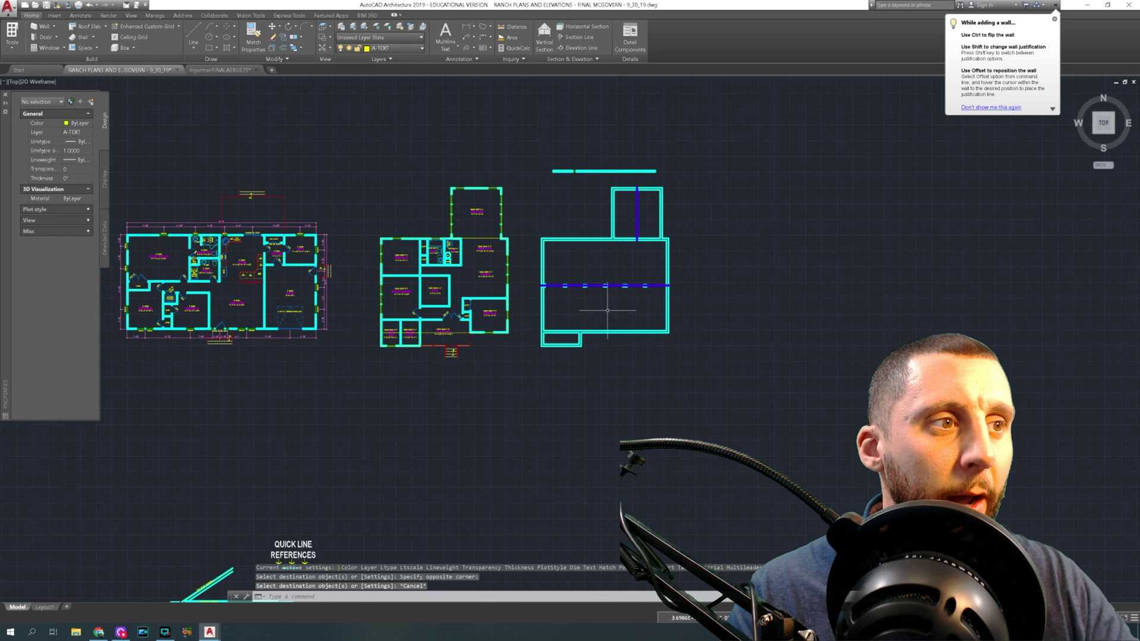
scroll(607, 309, up, 6)
scroll(552, 318, down, 2)
middle_drag(535, 326, 603, 303)
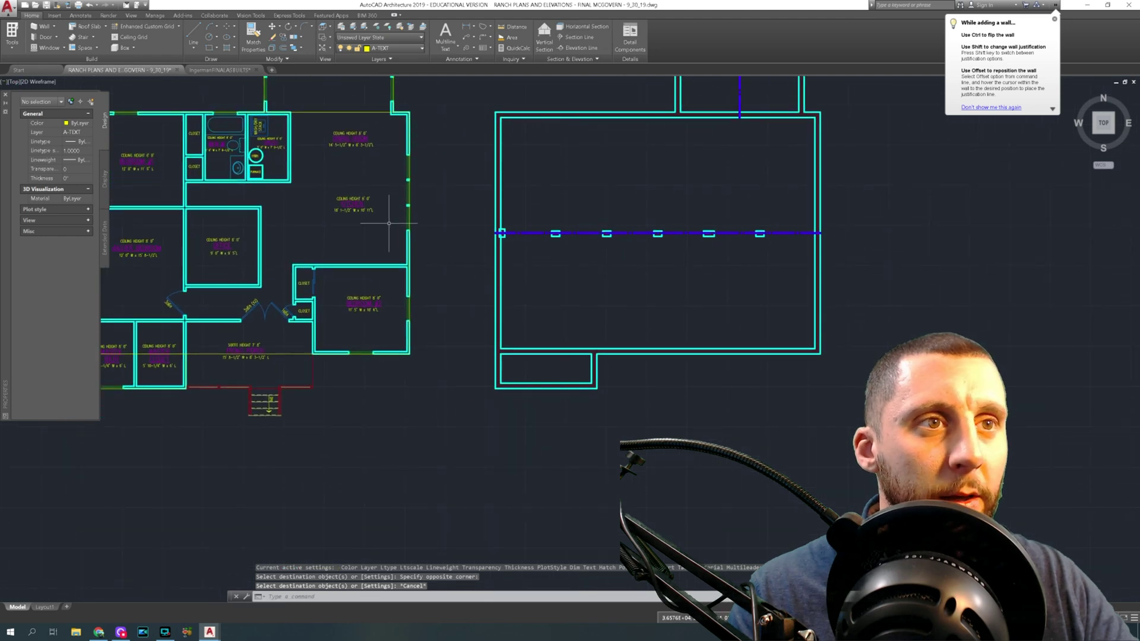
click(356, 204)
key(ctrl+c)
key(ctrl+v)
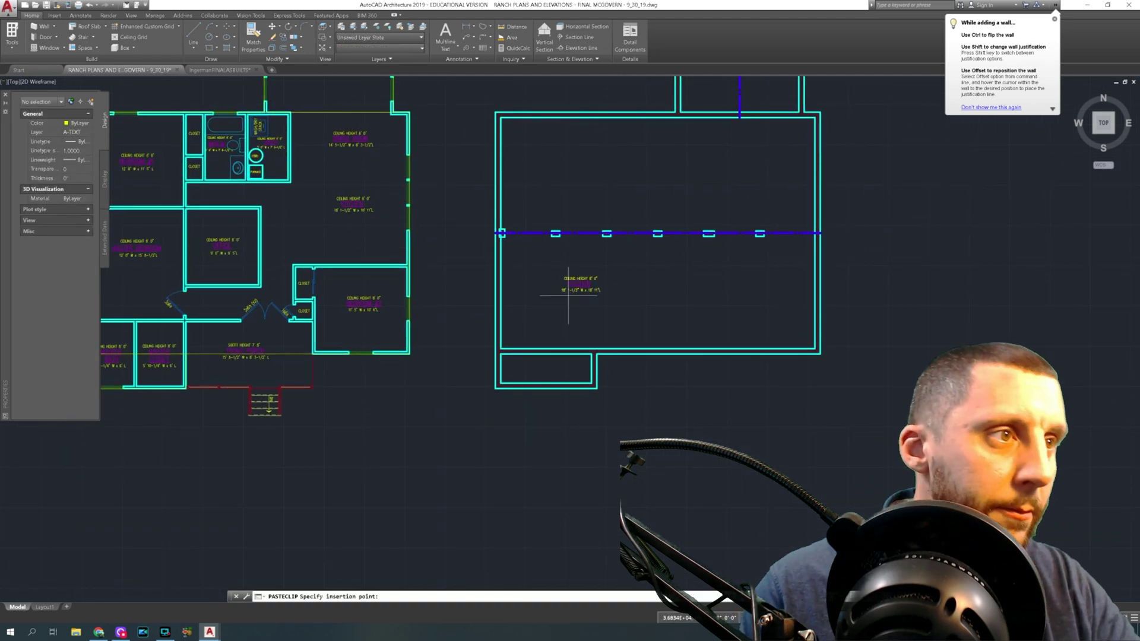
click(653, 276)
Step: Set the room name in the pasted label to CRAWL SPACE
scroll(653, 272, up, 5)
click(653, 219)
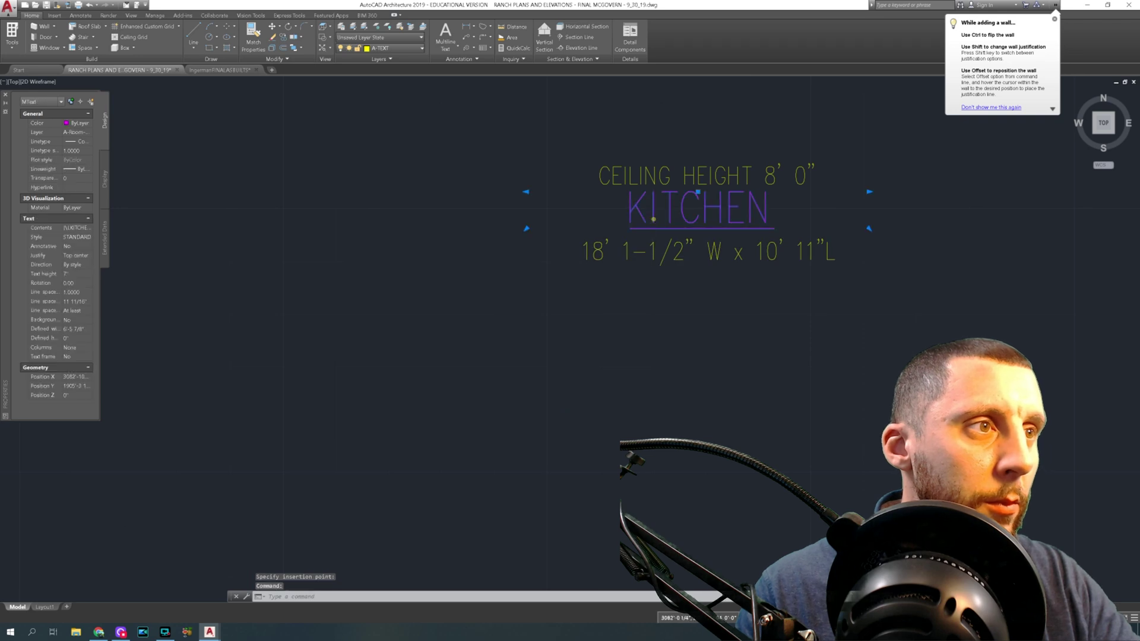
double_click(653, 219)
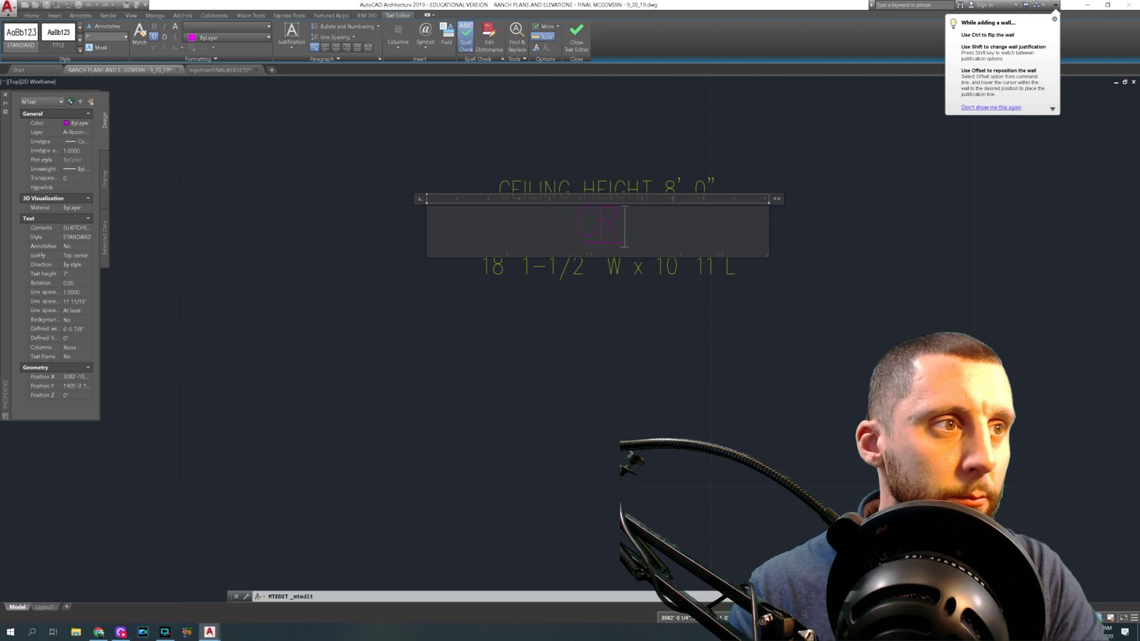
click(575, 297)
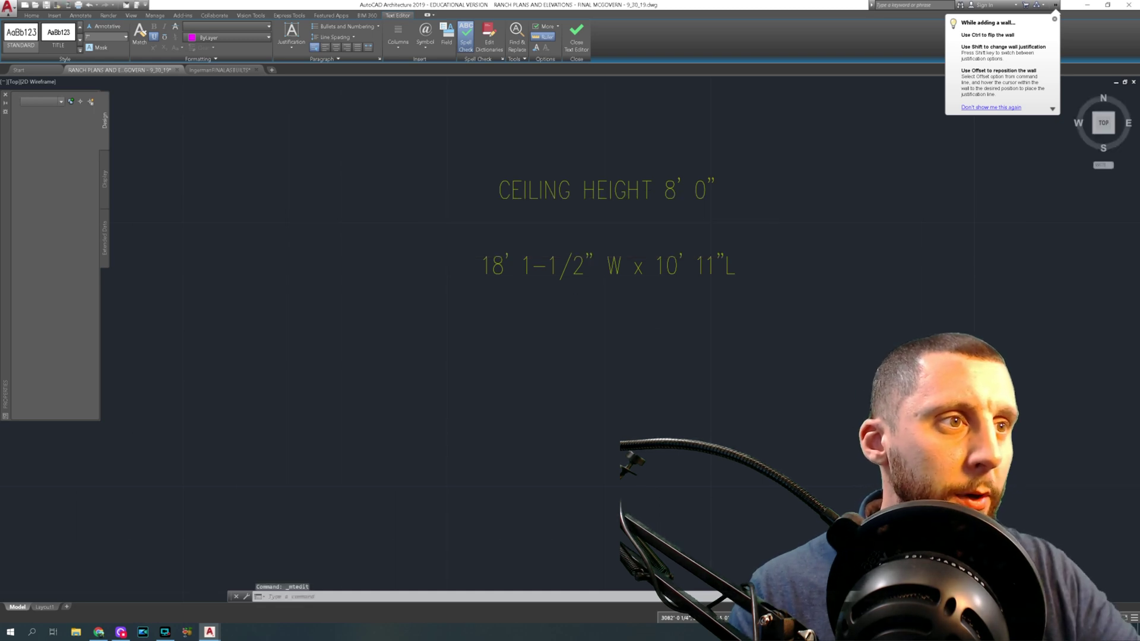
Step: Replace the ceiling height line of the pasted label with "2 X 10 FLOOR JOISTS ABOVE"
click(587, 190)
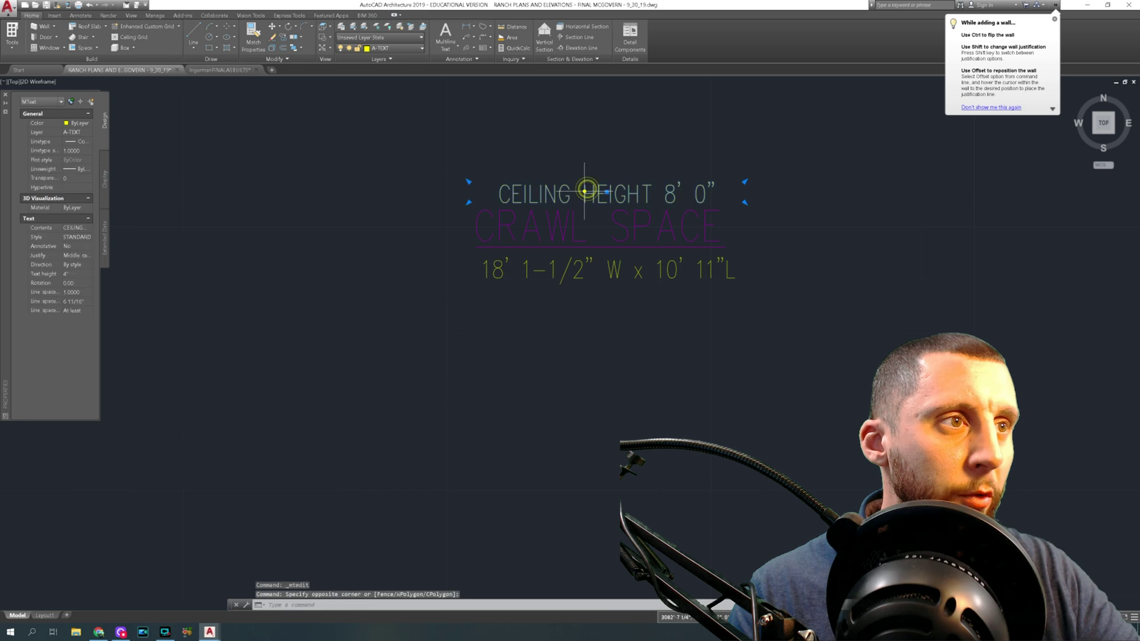
double_click(586, 191)
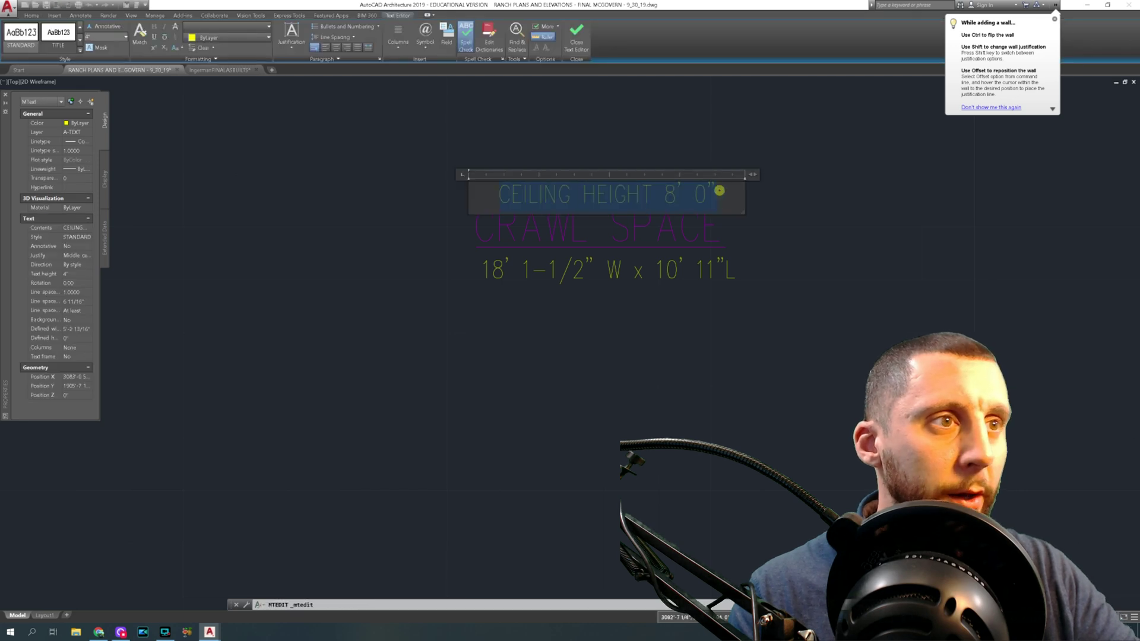
text(2 X 10)
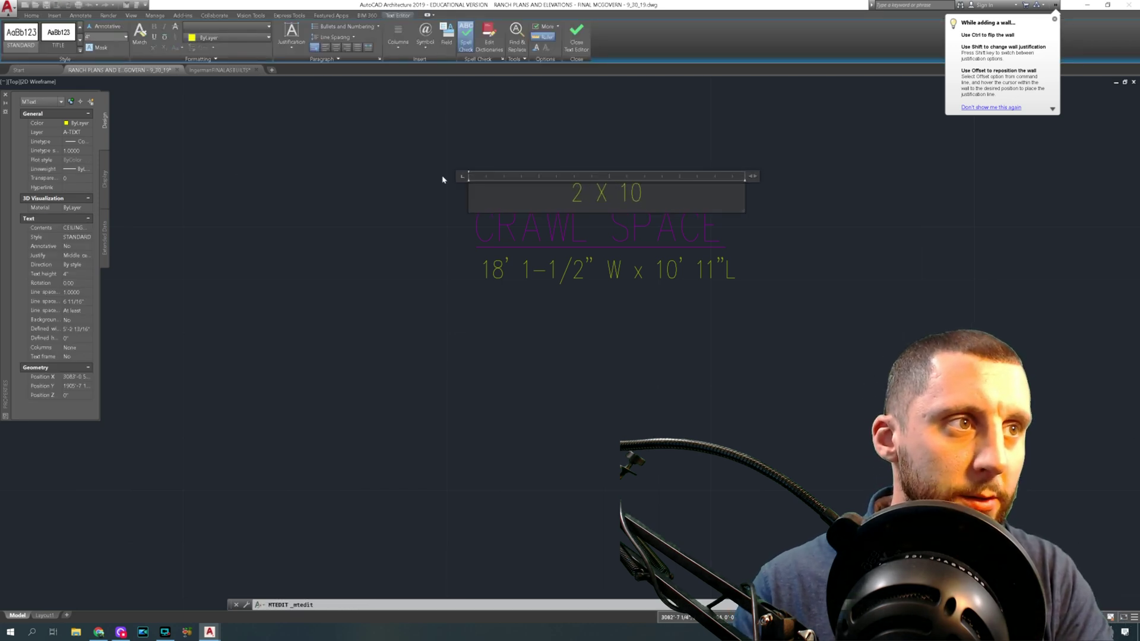
text( FLOOR JOISTS ABOVE)
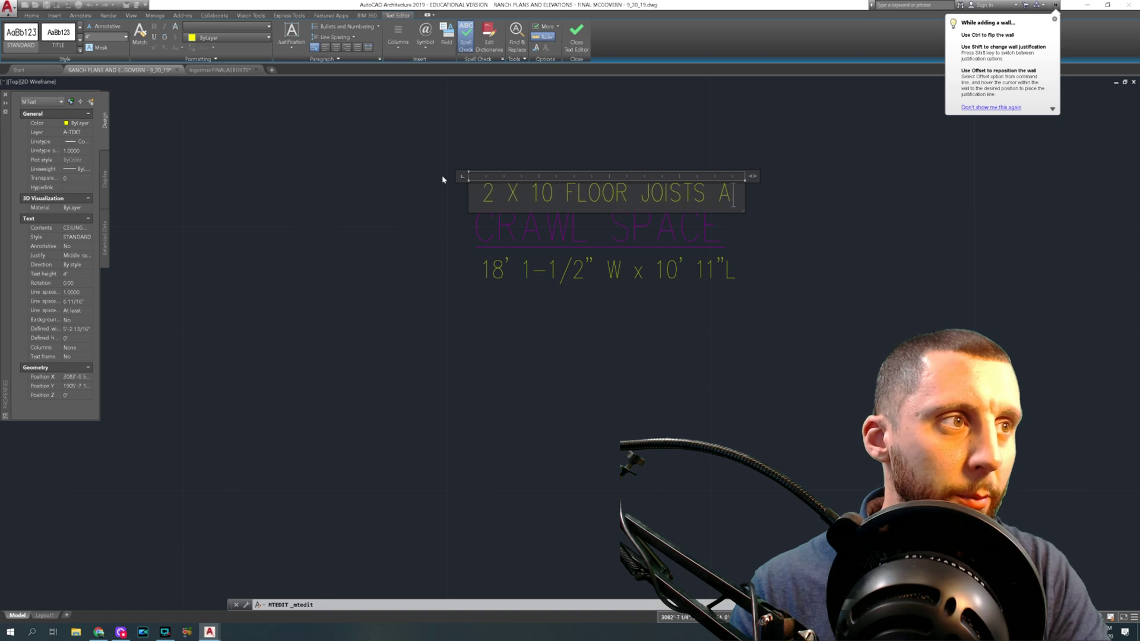
click(774, 201)
click(742, 168)
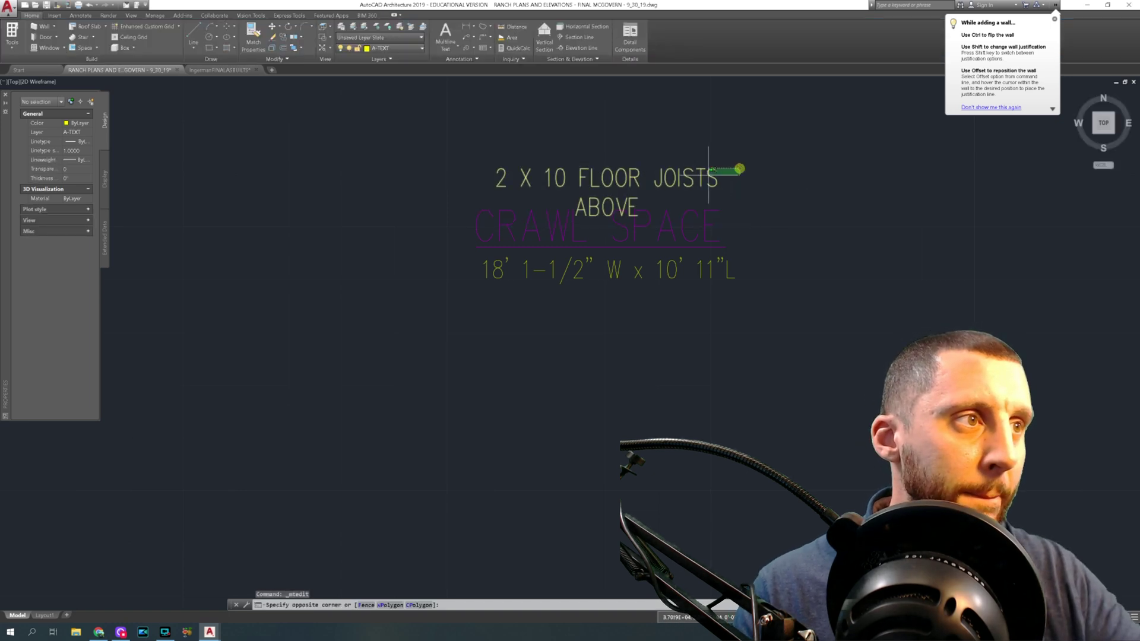
Step: Widen the "2 X 10 FLOOR JOISTS ABOVE" note to fit on one line and center it above the CRAWL SPACE label
click(710, 175)
click(745, 216)
click(768, 215)
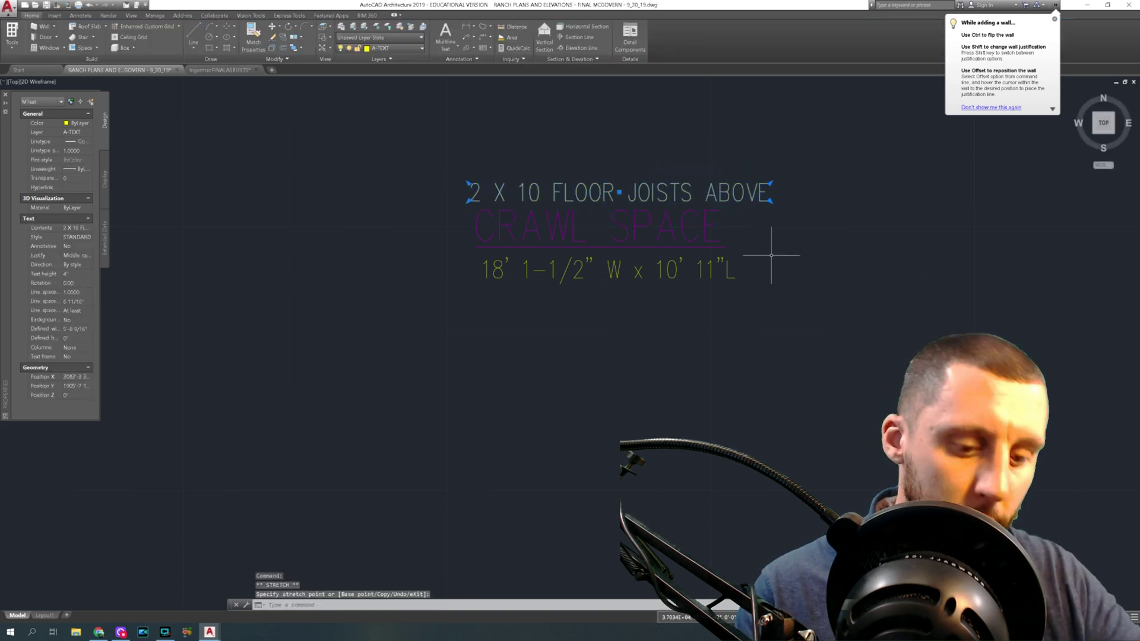
key(Escape)
text(m)
key(Return)
click(882, 268)
click(861, 266)
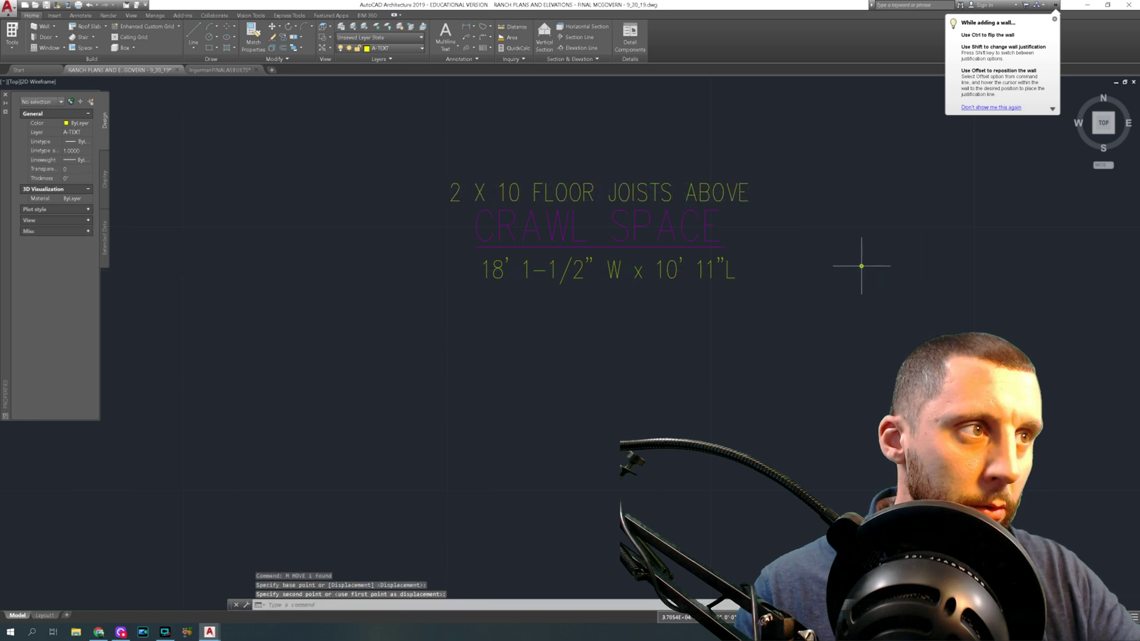
Step: Delete the room dimension line beneath the CRAWL SPACE label
click(715, 269)
scroll(736, 295, down, 6)
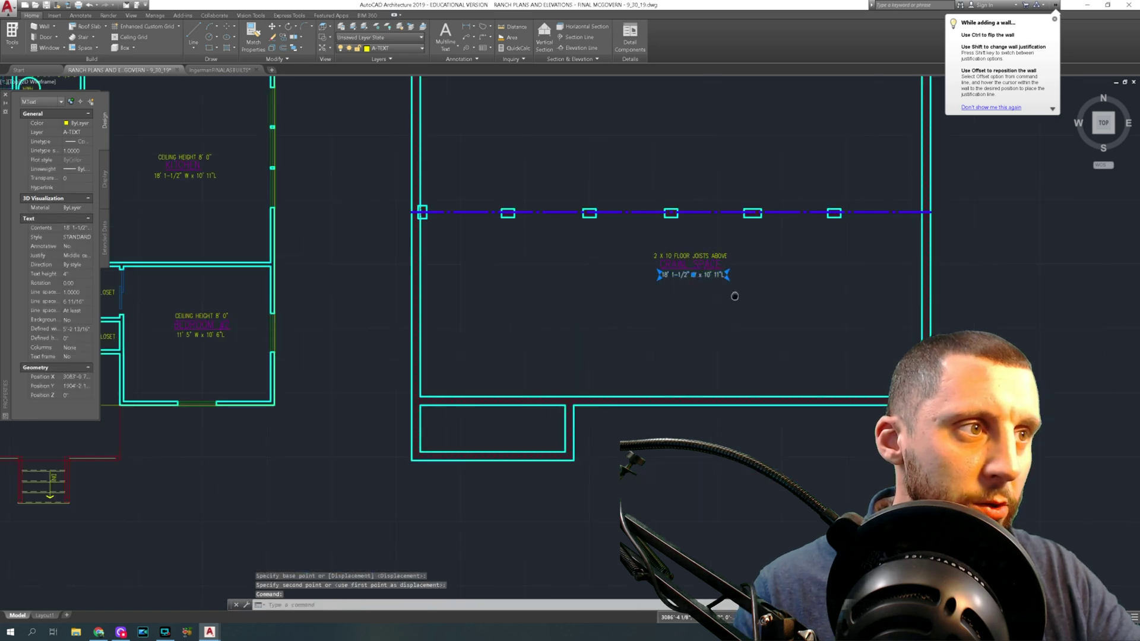
mouse_move(610, 316)
middle_down()
mouse_move(607, 388)
mouse_move(595, 324)
middle_up()
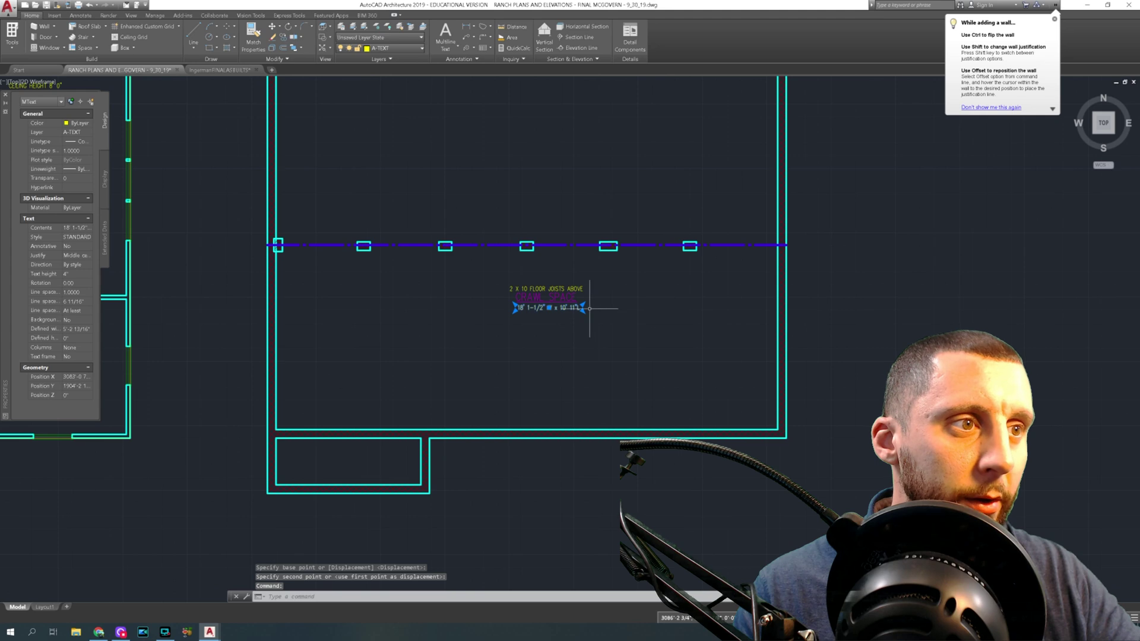
scroll(590, 308, up, 4)
key(Delete)
scroll(590, 312, down, 4)
scroll(586, 336, down, 4)
middle_drag(543, 409, 673, 384)
scroll(668, 375, down, 2)
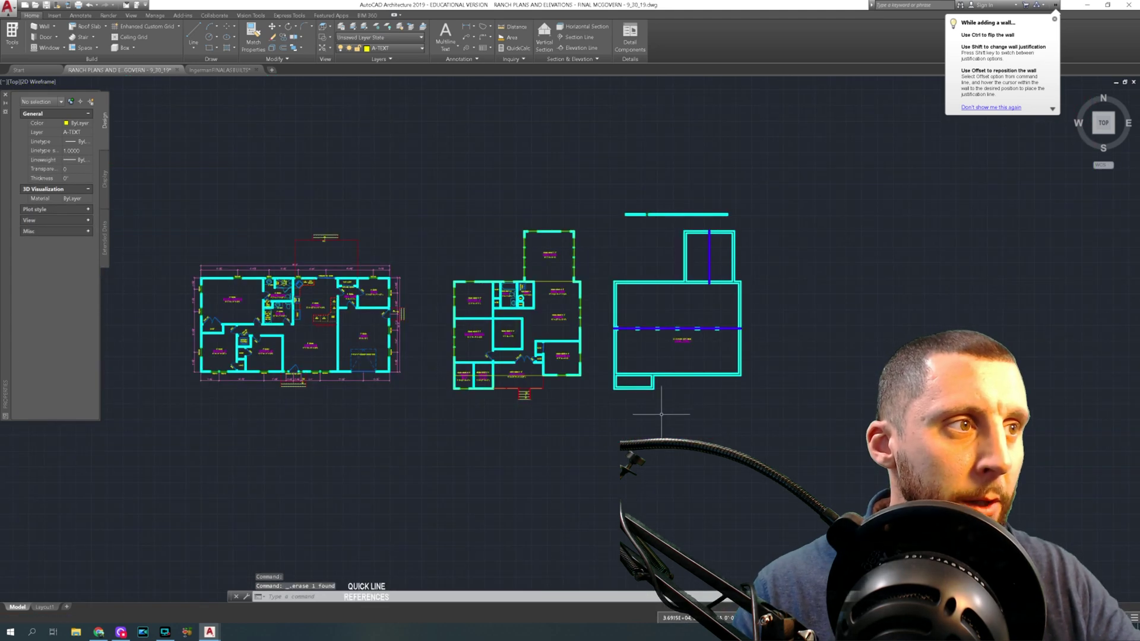
Step: Erase the leftover loose wall pieces above the foundation plan
click(659, 242)
click(643, 211)
key(Delete)
Step: Draw a horizontal construction line through the approximate grade reference of the upper wall section
scroll(692, 253, down, 6)
mouse_move(644, 341)
middle_down()
mouse_move(665, 246)
mouse_move(437, 338)
middle_up()
scroll(643, 262, up, 6)
scroll(438, 338, down, 2)
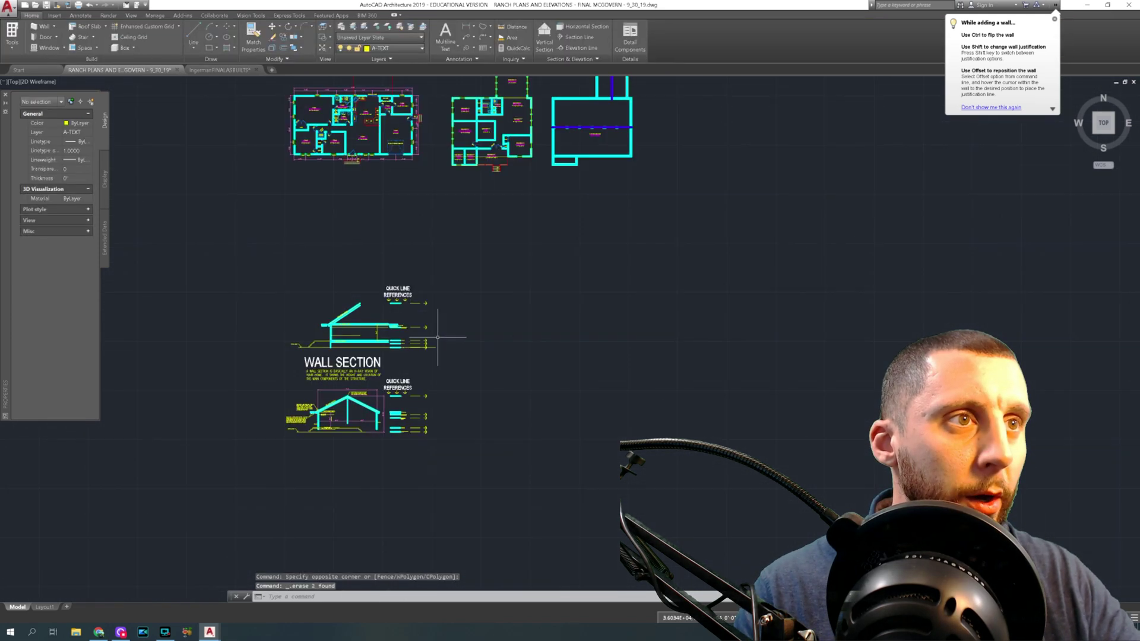
text(xl)
key(Return)
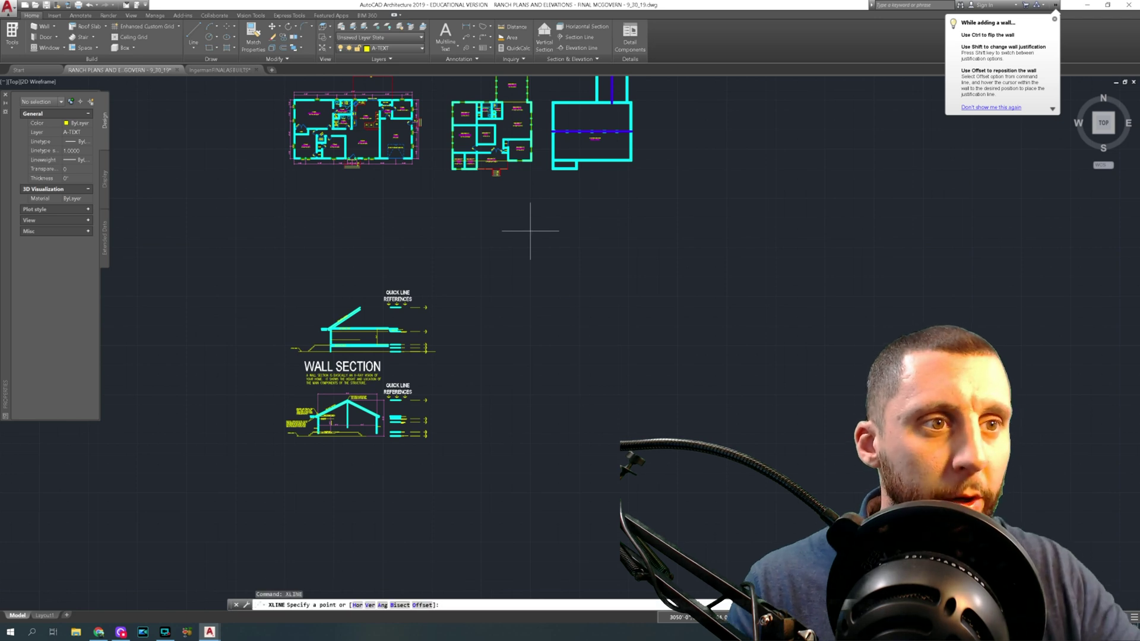
scroll(409, 361, up, 4)
click(443, 342)
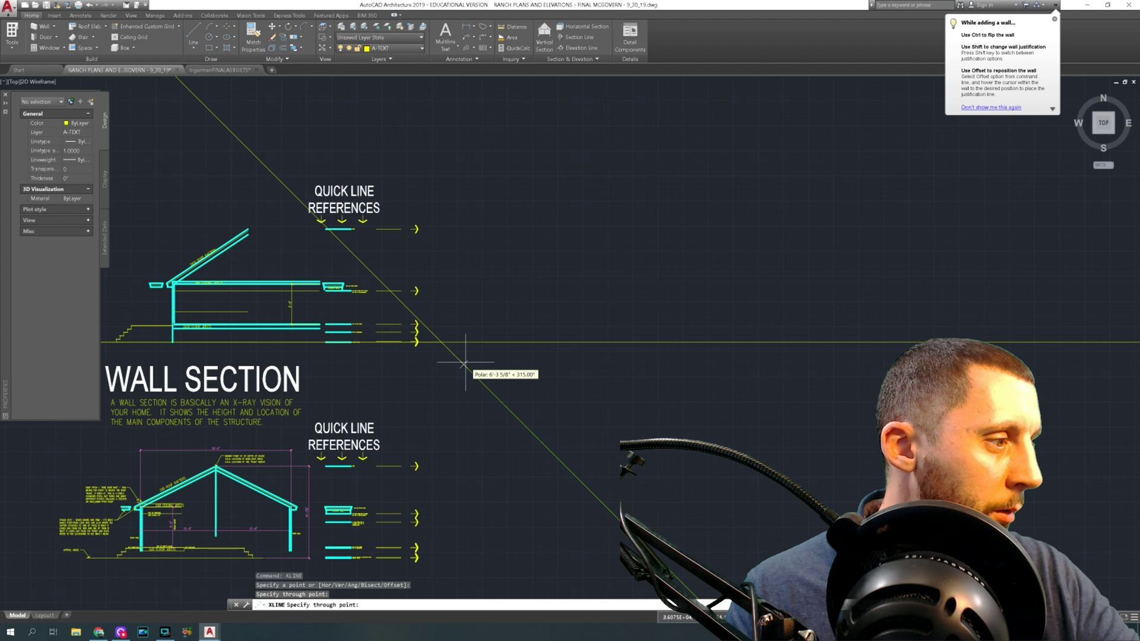
key(Escape)
Step: Draw a horizontal construction line through the roof peak of the upper wall section
middle_drag(370, 313, 433, 315)
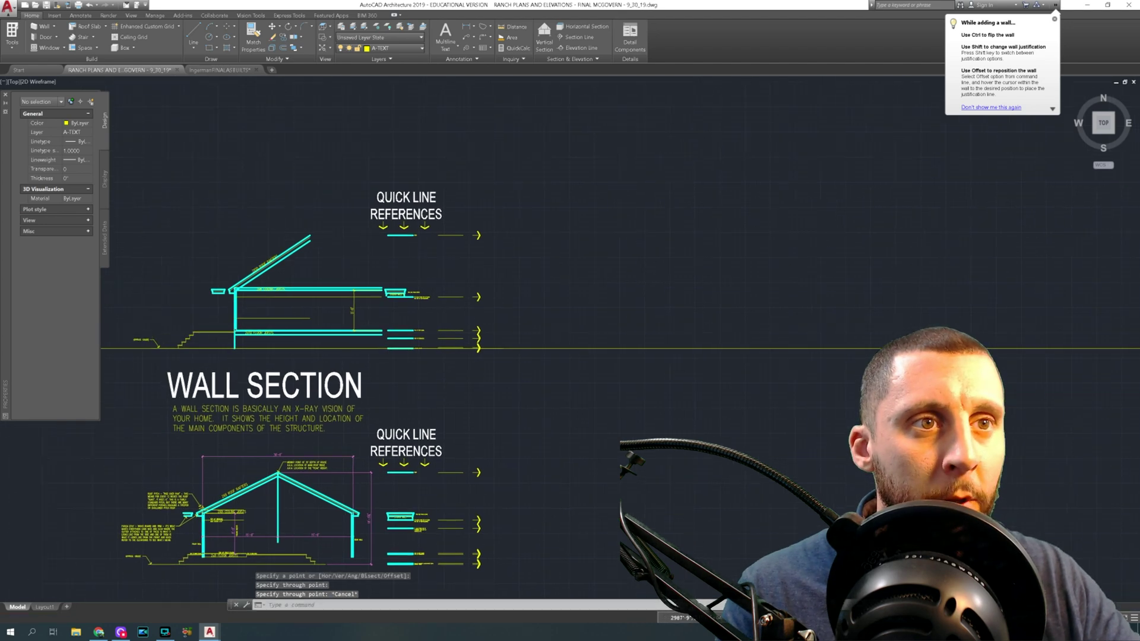
key(Return)
click(312, 229)
click(327, 230)
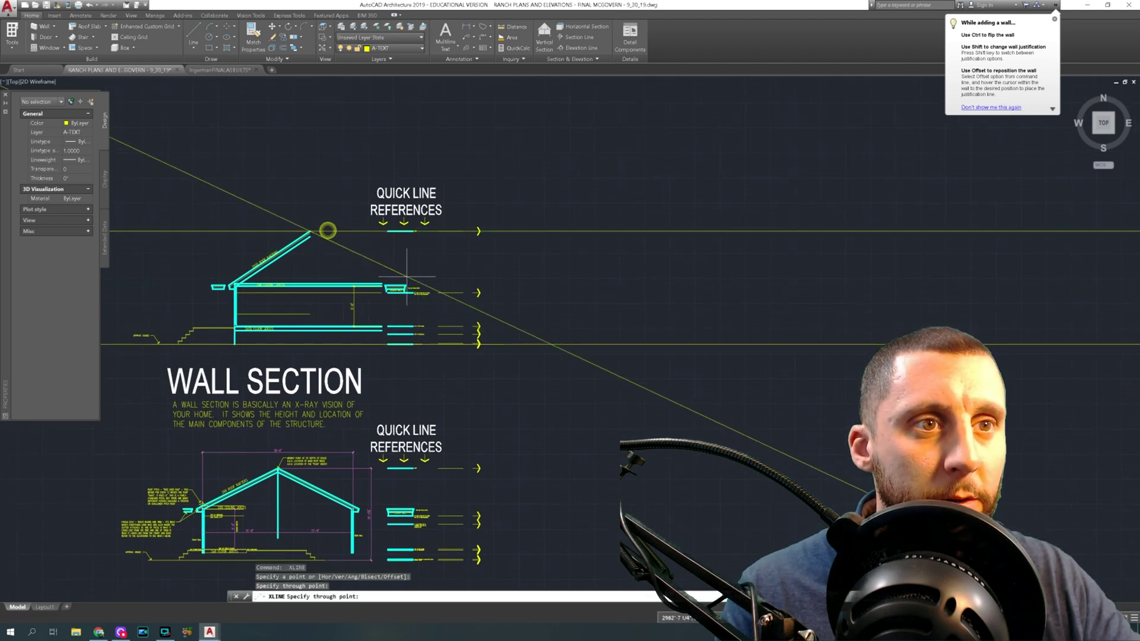
key(Return)
Step: Draw a horizontal construction line through the upper wall section's TOP OF FOUNDATION reference line
scroll(383, 291, up, 2)
scroll(383, 291, up, 3)
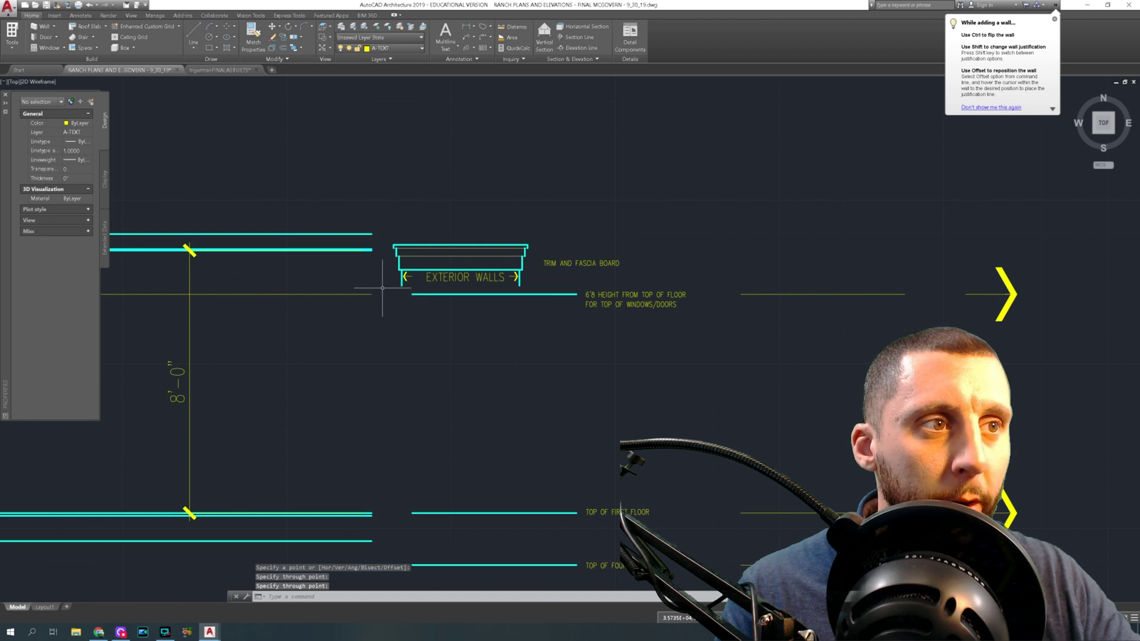
key(Return)
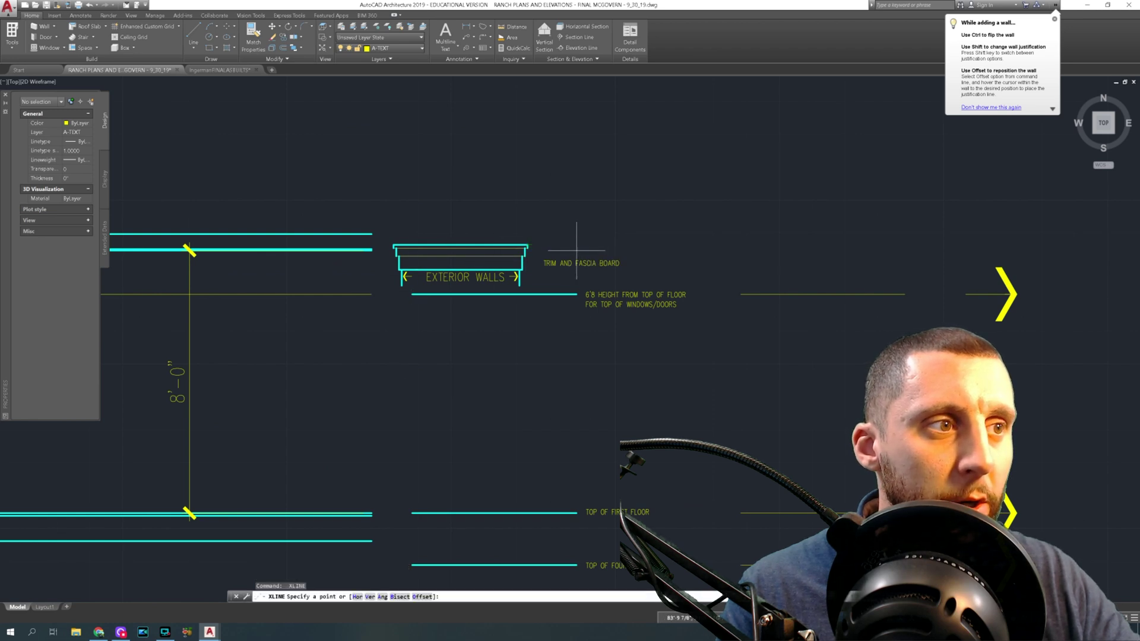
scroll(576, 249, down, 2)
middle_drag(585, 326, 544, 240)
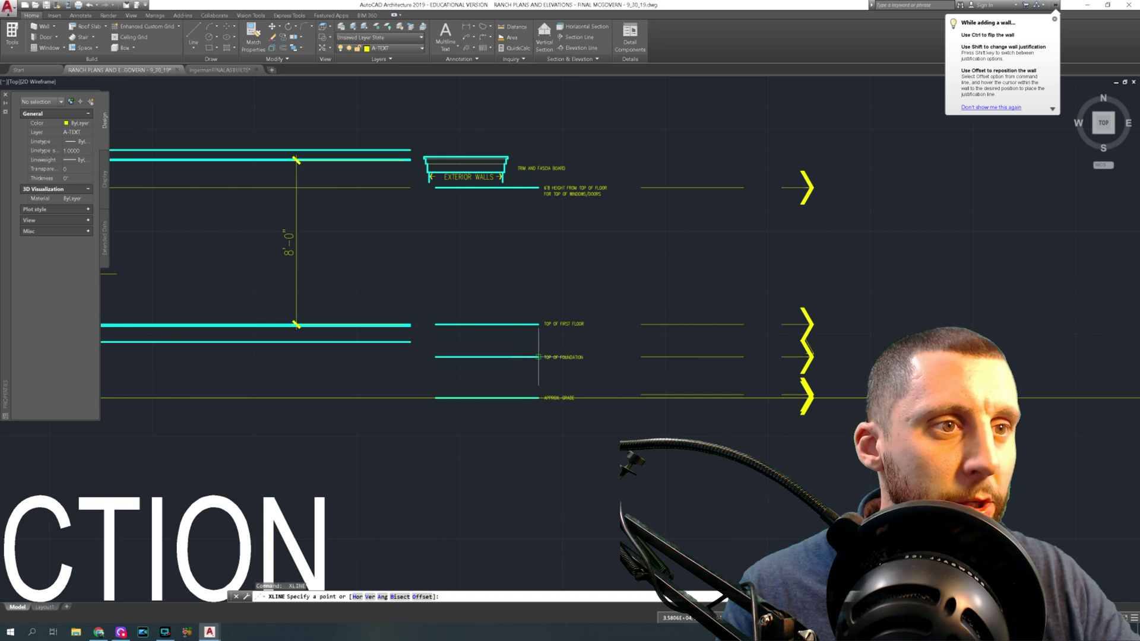
click(539, 357)
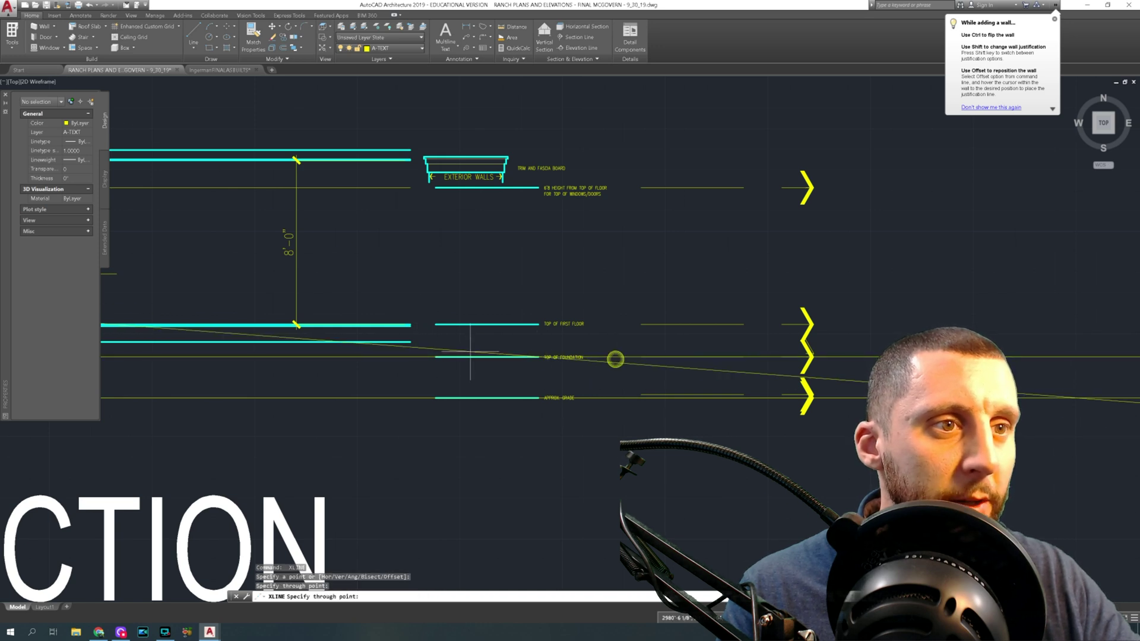
key(Escape)
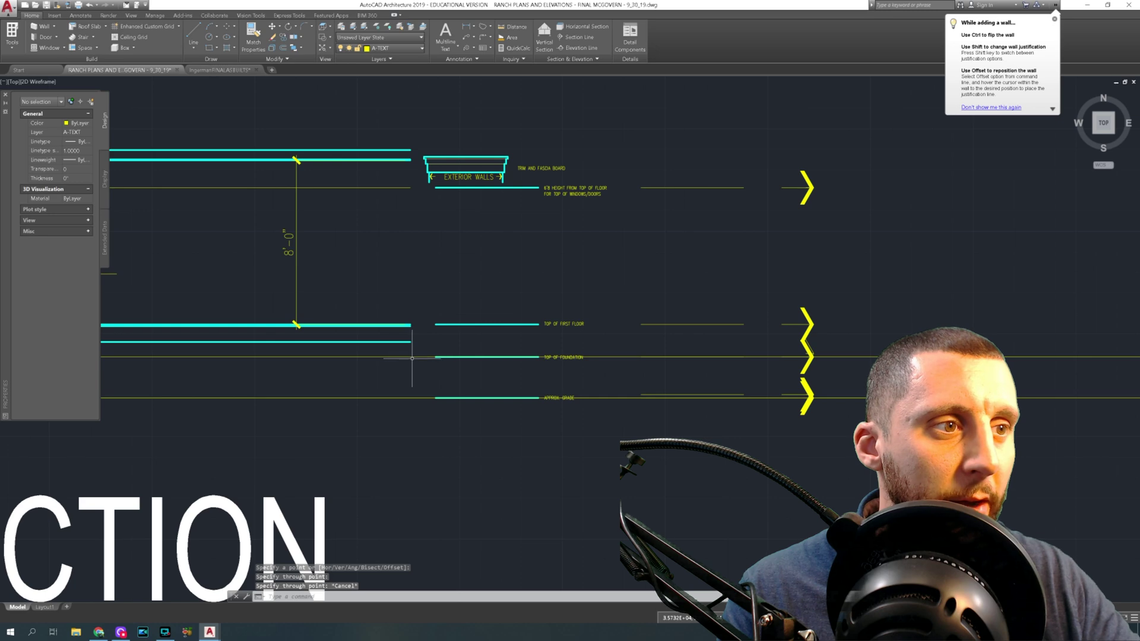
Step: Erase the construction line running through the TOP OF FOUNDATION reference
scroll(412, 358, down, 2)
middle_drag(496, 364, 412, 373)
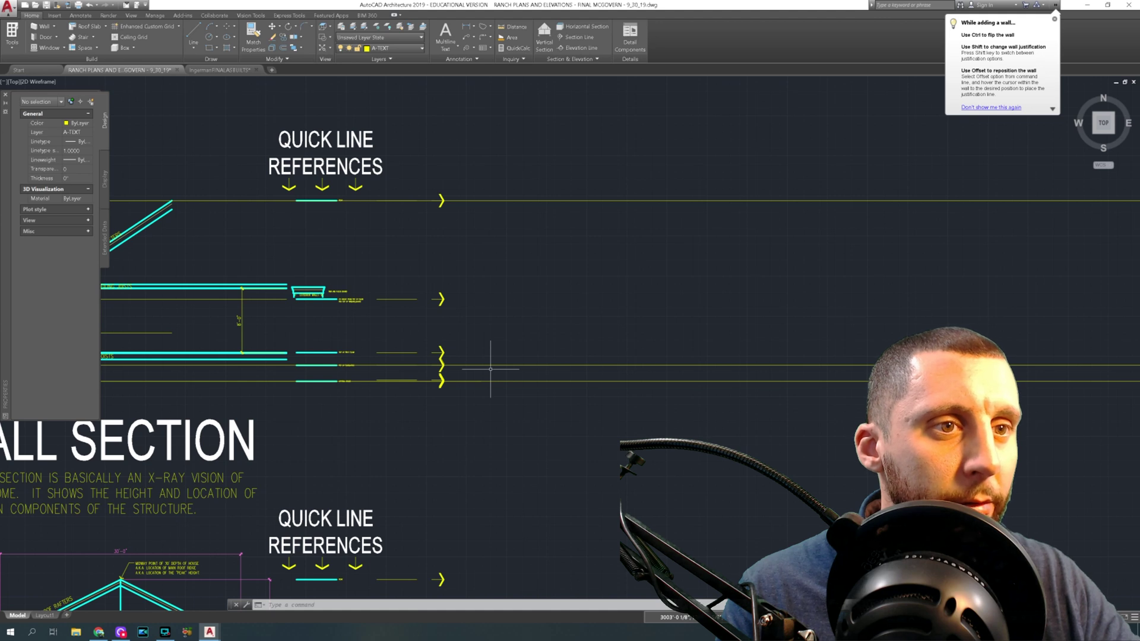
scroll(312, 362, up, 3)
drag(274, 334, 241, 364)
key(Delete)
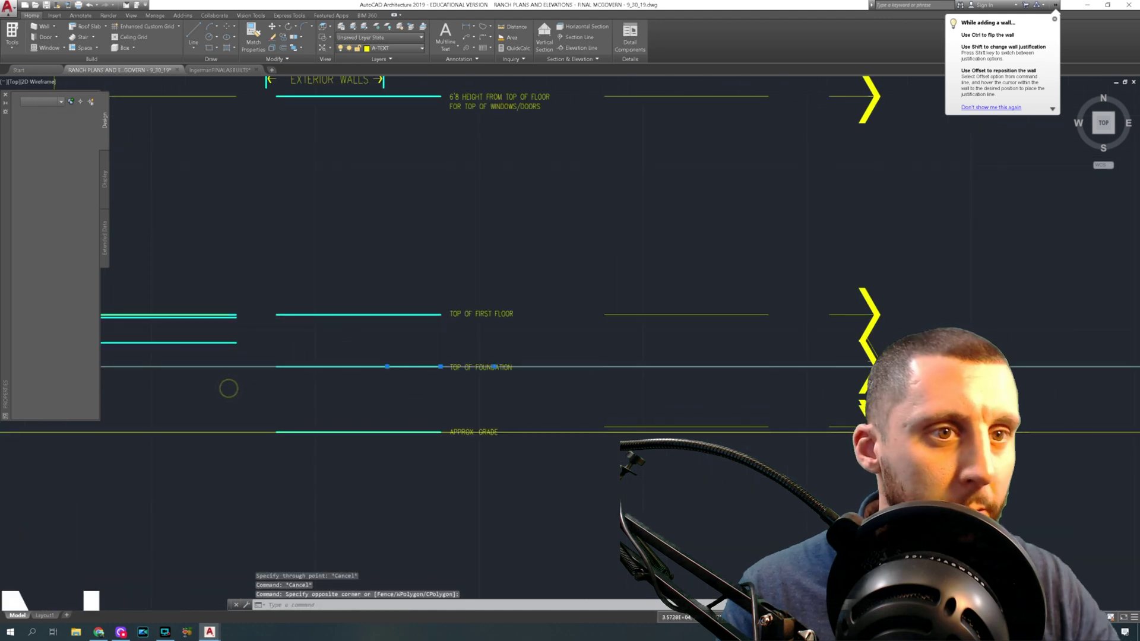
Step: Move the TOP OF FOUNDATION reference line, its label and leader lines up to the underside of the first floor joists
drag(471, 376, 425, 357)
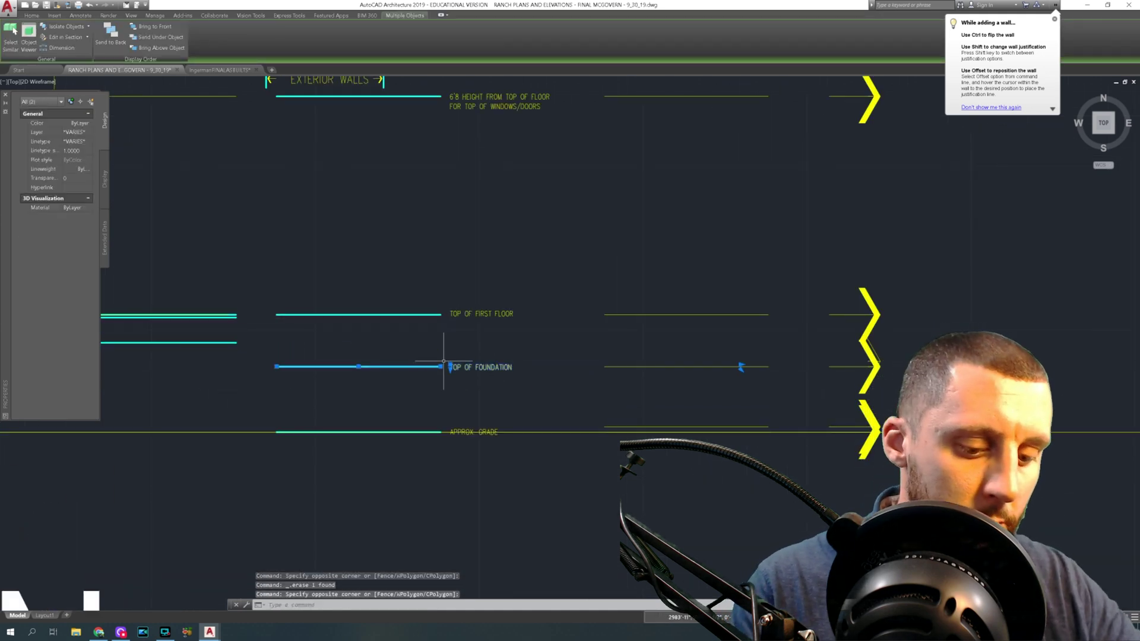
drag(820, 369, 793, 368)
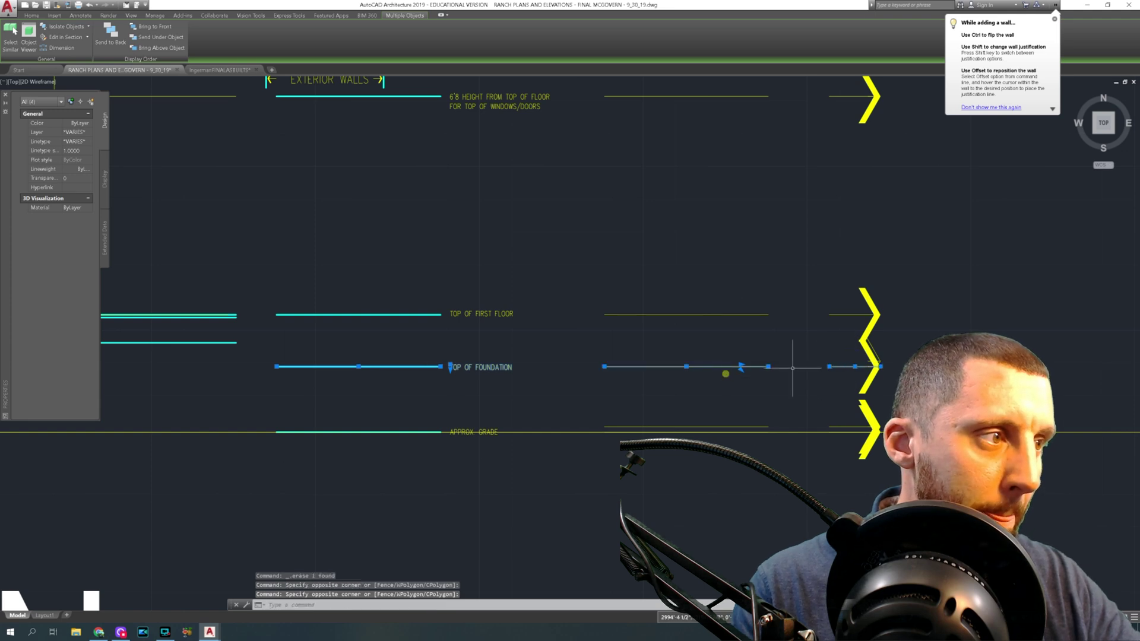
text(m)
key(Return)
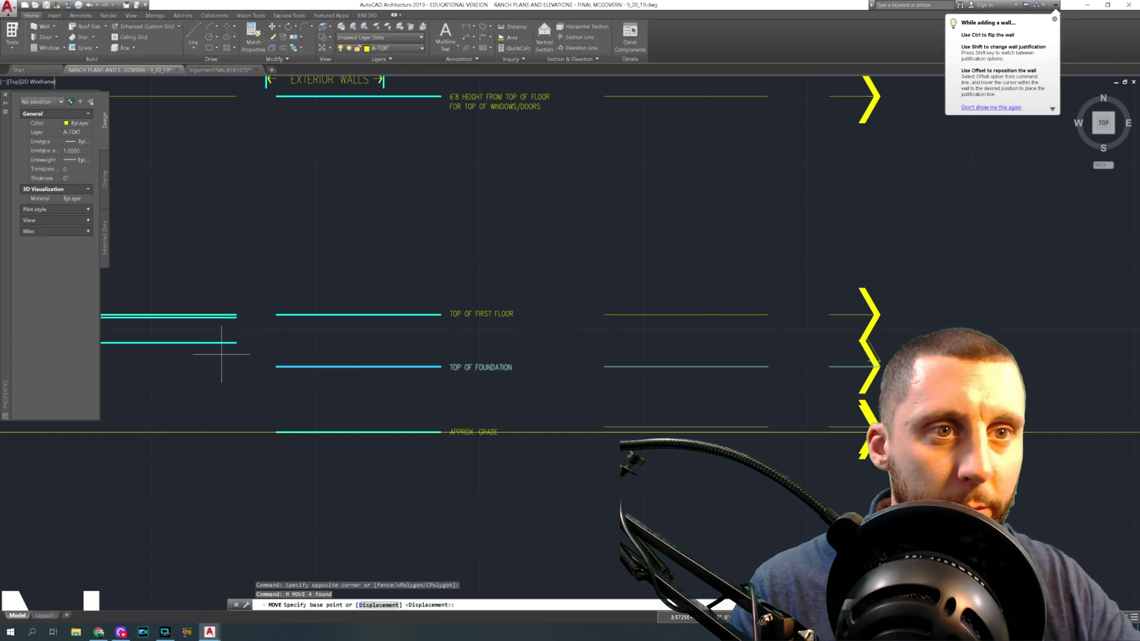
click(276, 367)
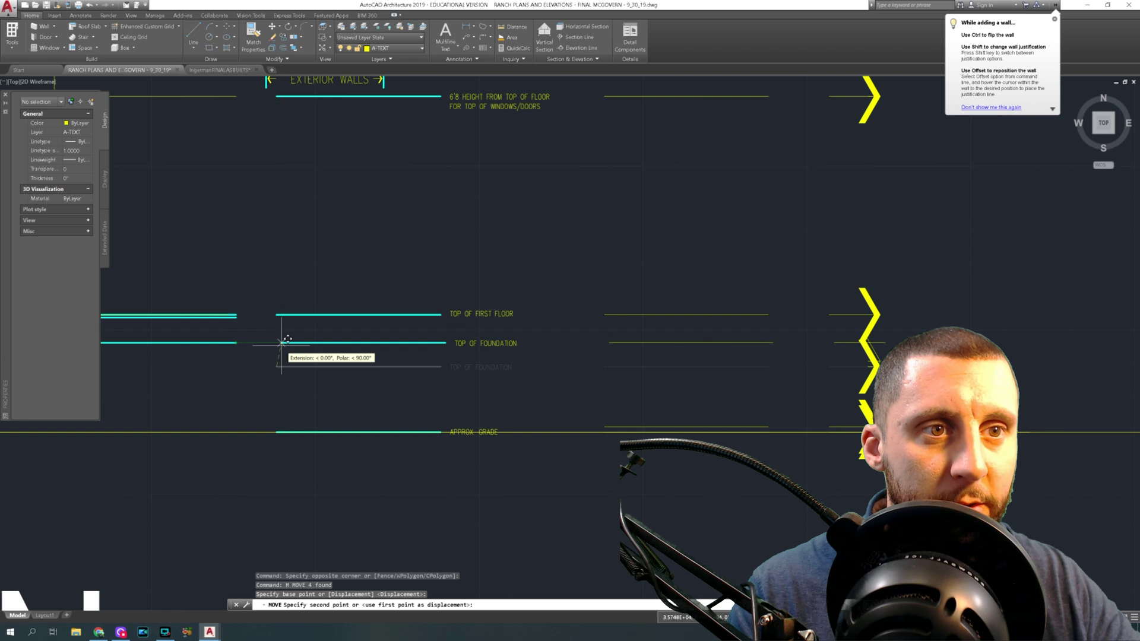
click(281, 343)
Step: Draw a horizontal construction line through the raised TOP OF FOUNDATION reference line
scroll(438, 384, down, 3)
text(xline)
key(Return)
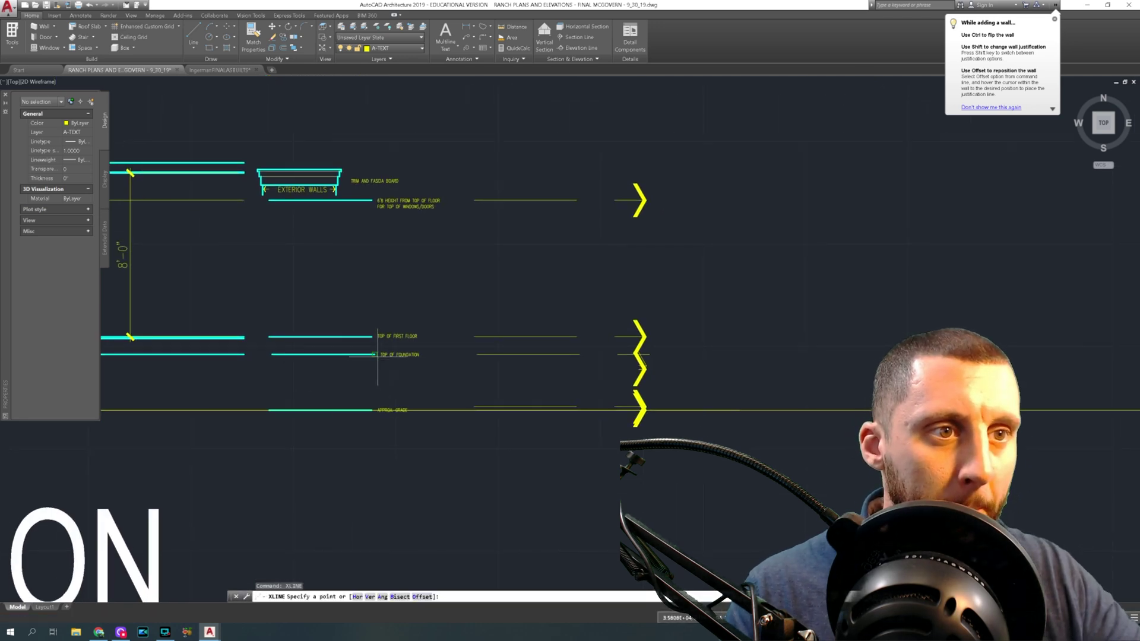
click(377, 354)
click(445, 355)
key(Escape)
Step: Drop vertical construction lines from the middle floor plan's two outermost front corners, at the master bath and Bedroom #2
mouse_move(224, 353)
middle_down()
mouse_move(761, 375)
mouse_move(415, 347)
middle_up()
scroll(356, 344, down, 3)
scroll(354, 374, up, 2)
scroll(559, 377, down, 3)
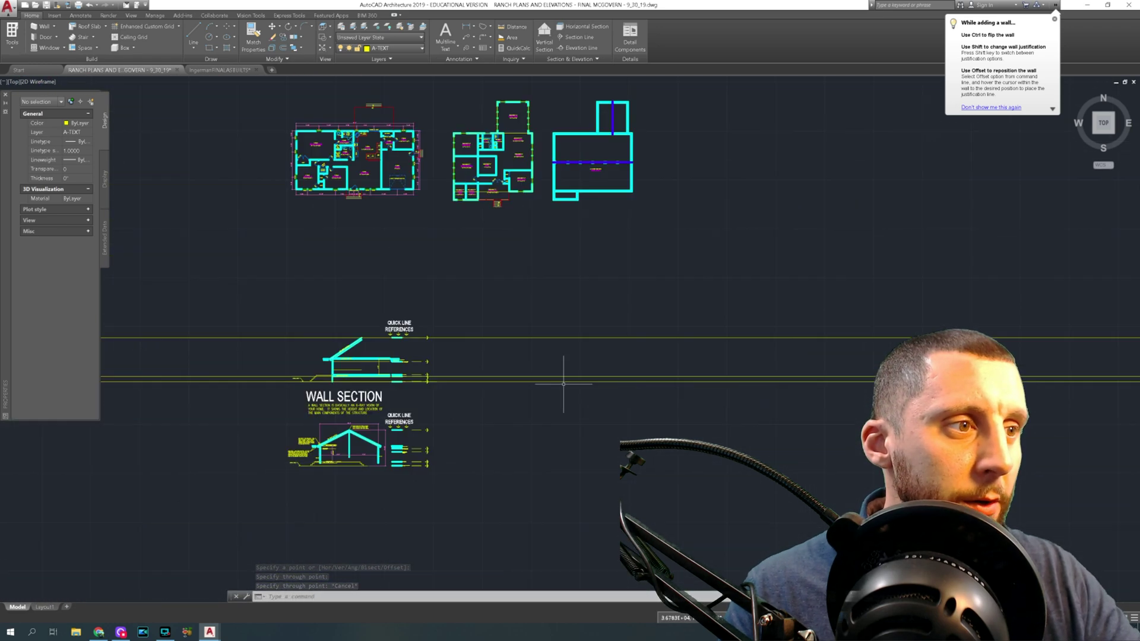
scroll(509, 386, up, 6)
mouse_move(468, 289)
middle_down()
mouse_move(487, 309)
mouse_move(423, 270)
middle_up()
text(xline)
key(Return)
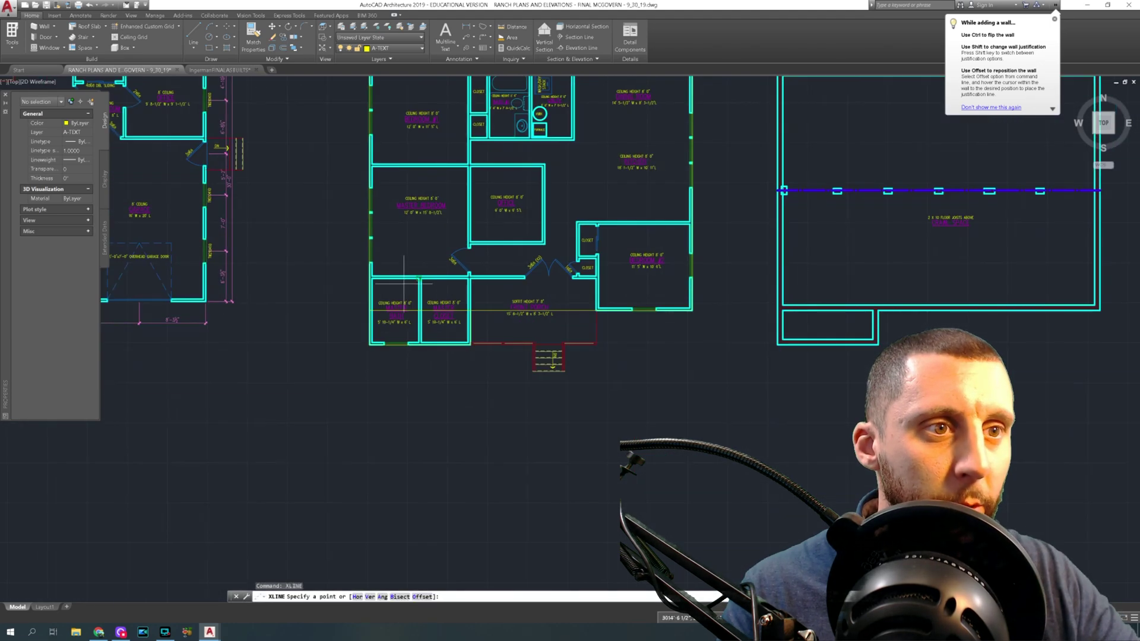
click(369, 344)
click(369, 363)
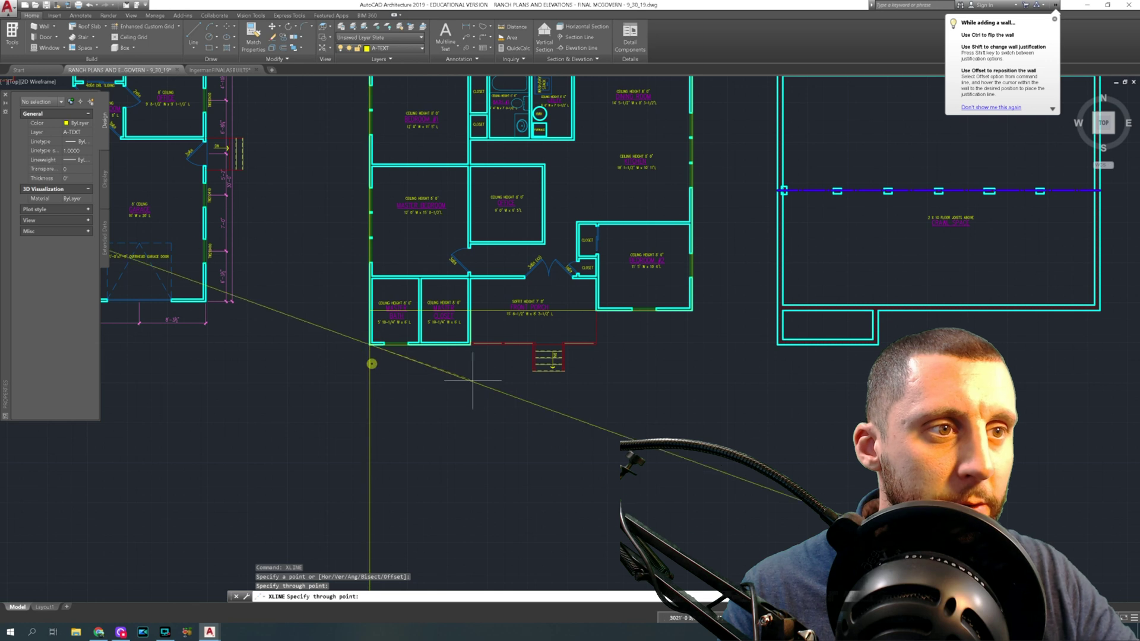
key(Return)
key(Return)
click(692, 310)
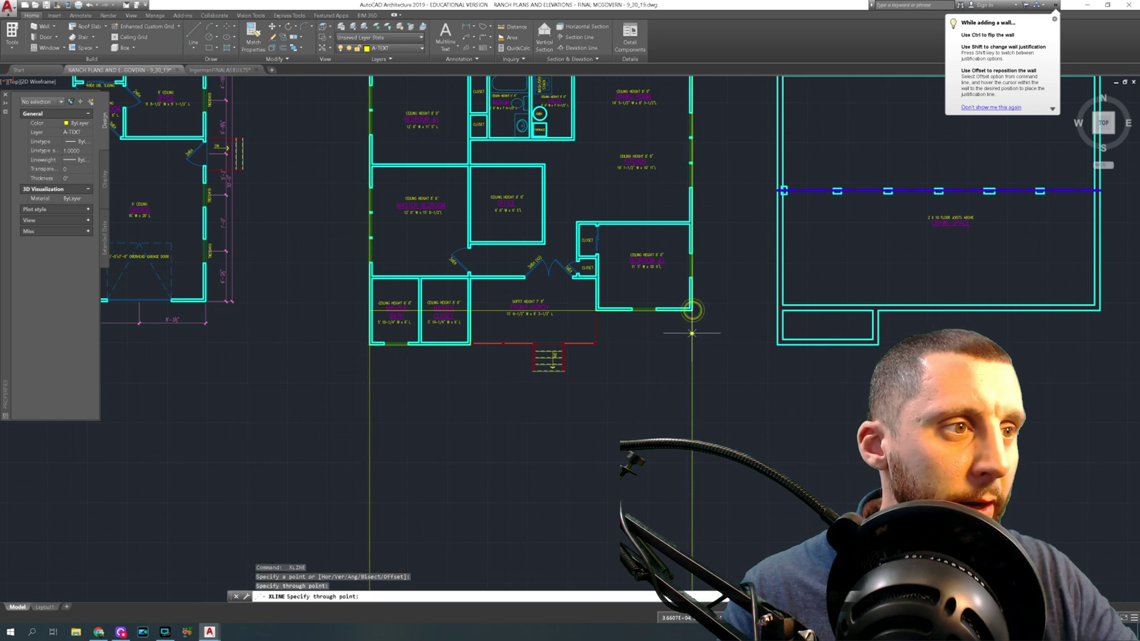
click(692, 380)
key(Return)
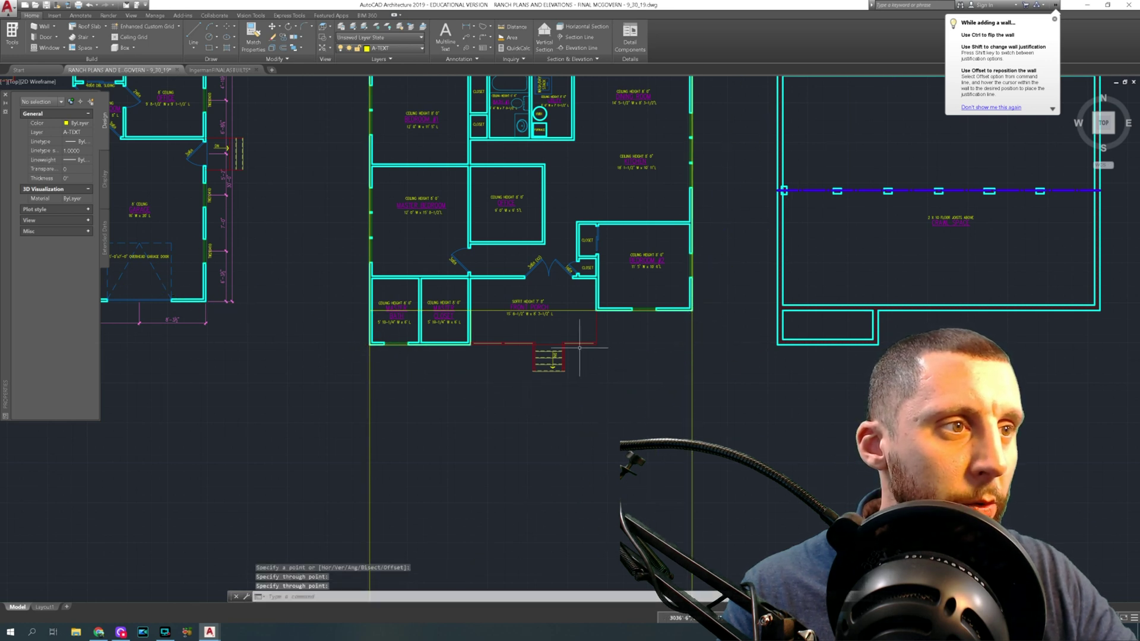
Step: Drop a vertical construction line from the left jamb of the master bath window and erase the stray line beside it
scroll(381, 330, up, 8)
key(Return)
click(384, 343)
click(361, 392)
key(Return)
click(438, 422)
click(377, 466)
key(Delete)
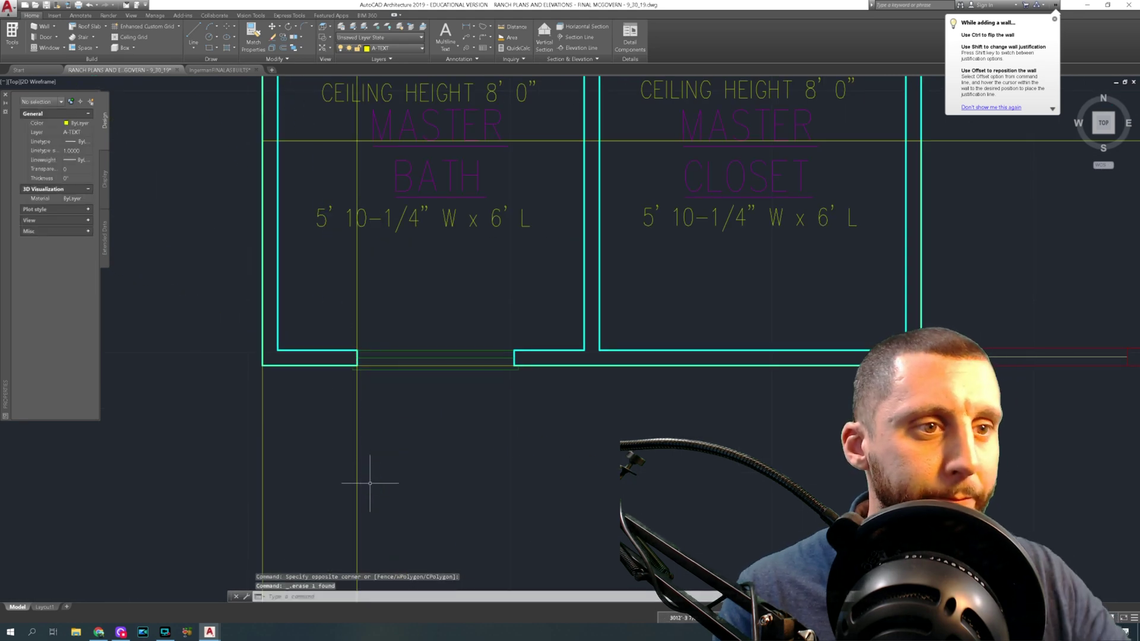
Step: Drop a vertical construction line from the right jamb of the master bath window
text(xl)
key(Return)
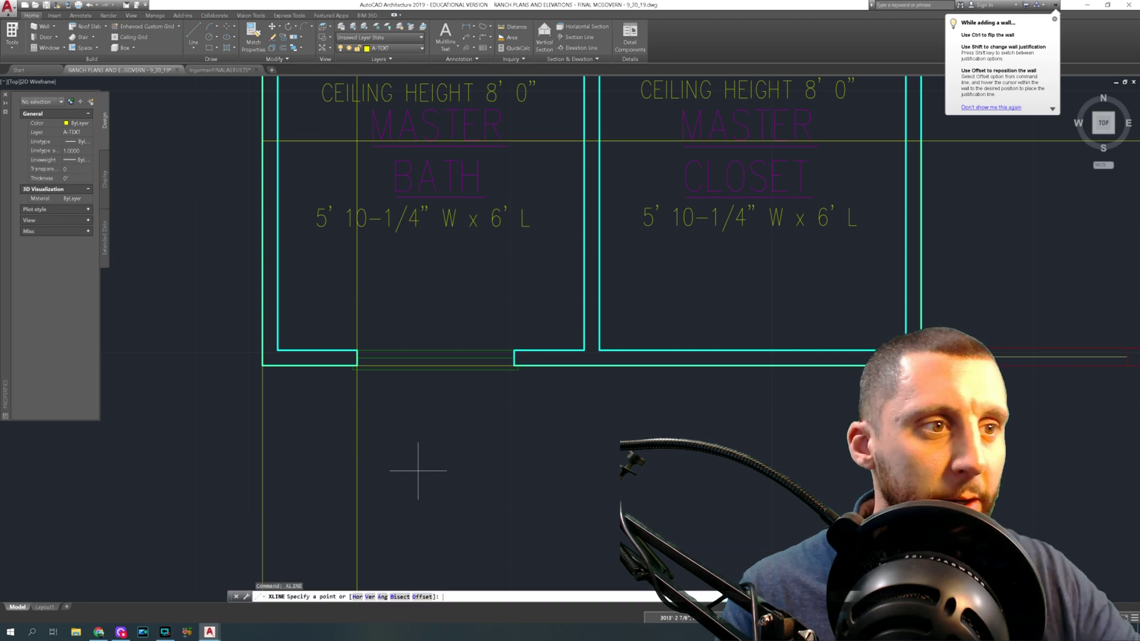
click(514, 368)
click(514, 388)
key(Return)
Step: Drop vertical construction lines from the master closet's outer right corner and Bedroom #2's outer left corner beside the front porch
middle_drag(659, 391, 283, 332)
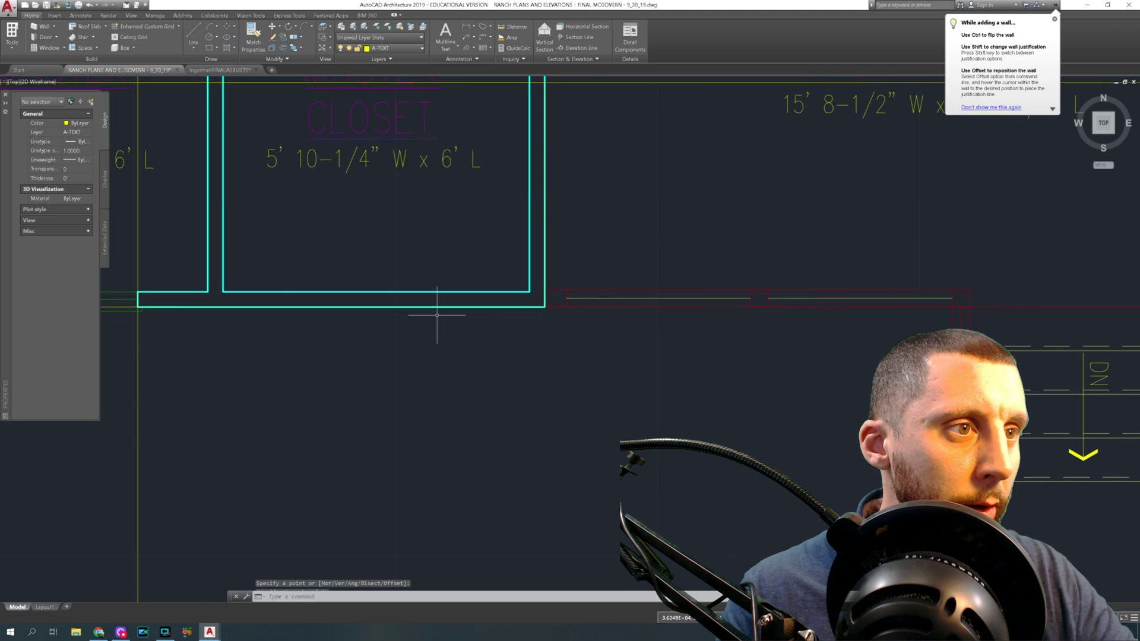
key(Return)
click(544, 307)
click(545, 334)
key(Return)
scroll(574, 368, down, 4)
middle_drag(637, 378, 400, 386)
key(Return)
click(644, 266)
click(645, 282)
key(Return)
Step: Drop vertical construction lines from both jambs of the front entry door opening
key(Return)
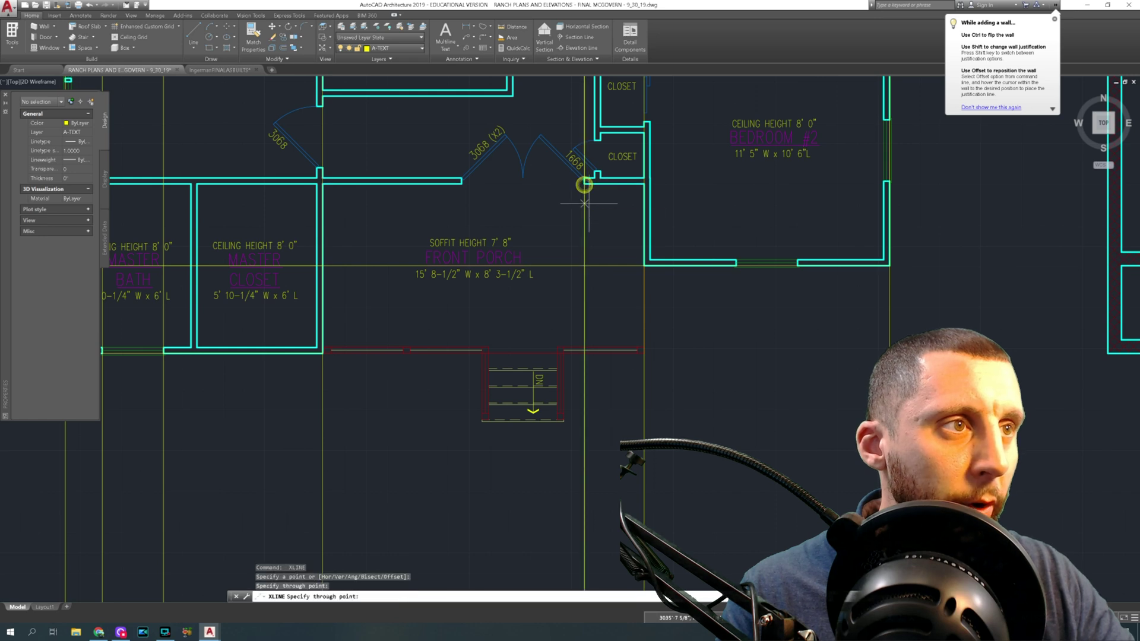
click(585, 181)
click(464, 201)
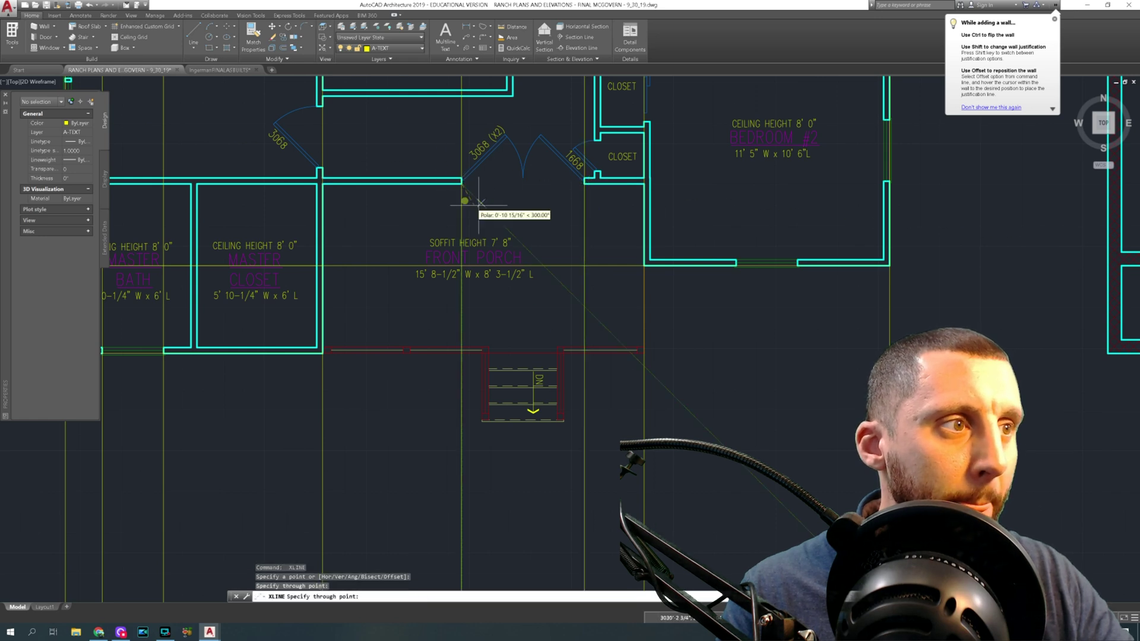
key(Return)
Step: Drop vertical construction lines from both jambs of Bedroom #2's front window
middle_drag(742, 298, 488, 271)
key(Return)
scroll(490, 221, up, 6)
scroll(490, 220, up, 2)
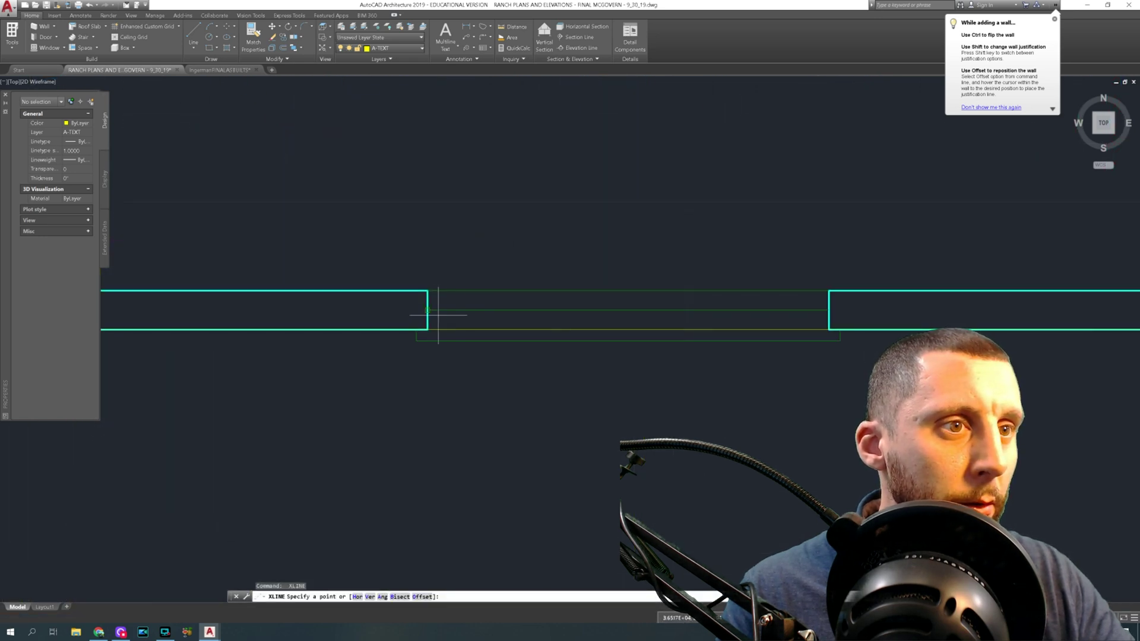
click(428, 326)
click(432, 362)
key(Return)
key(Return)
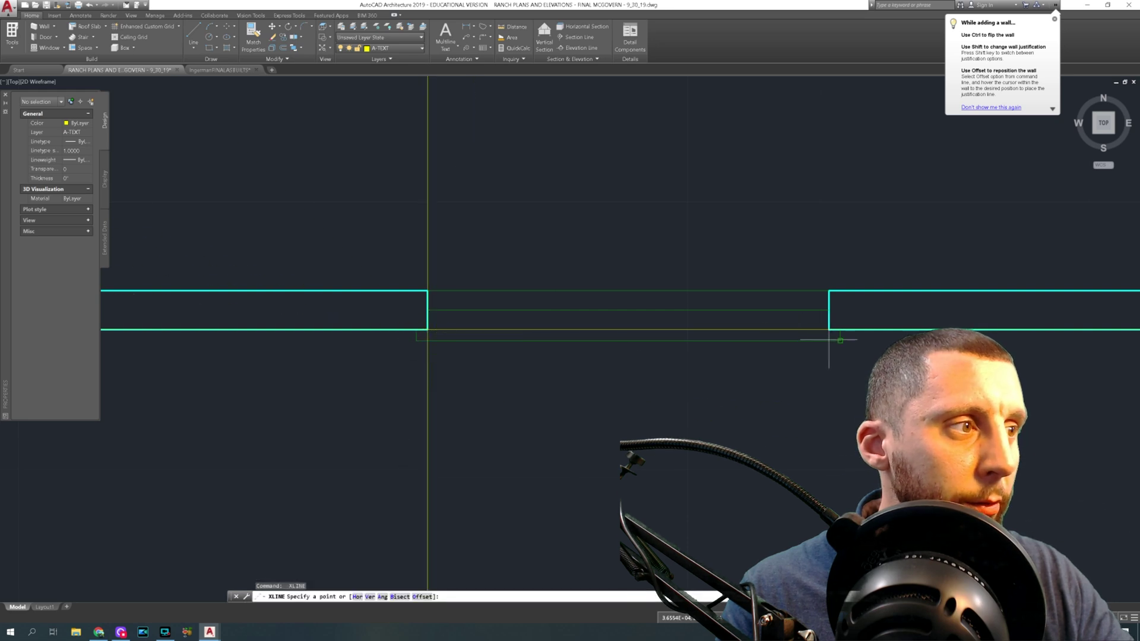
click(828, 329)
click(827, 378)
scroll(825, 379, down, 10)
key(Return)
mouse_move(781, 445)
middle_down()
mouse_move(644, 287)
mouse_move(715, 206)
middle_up()
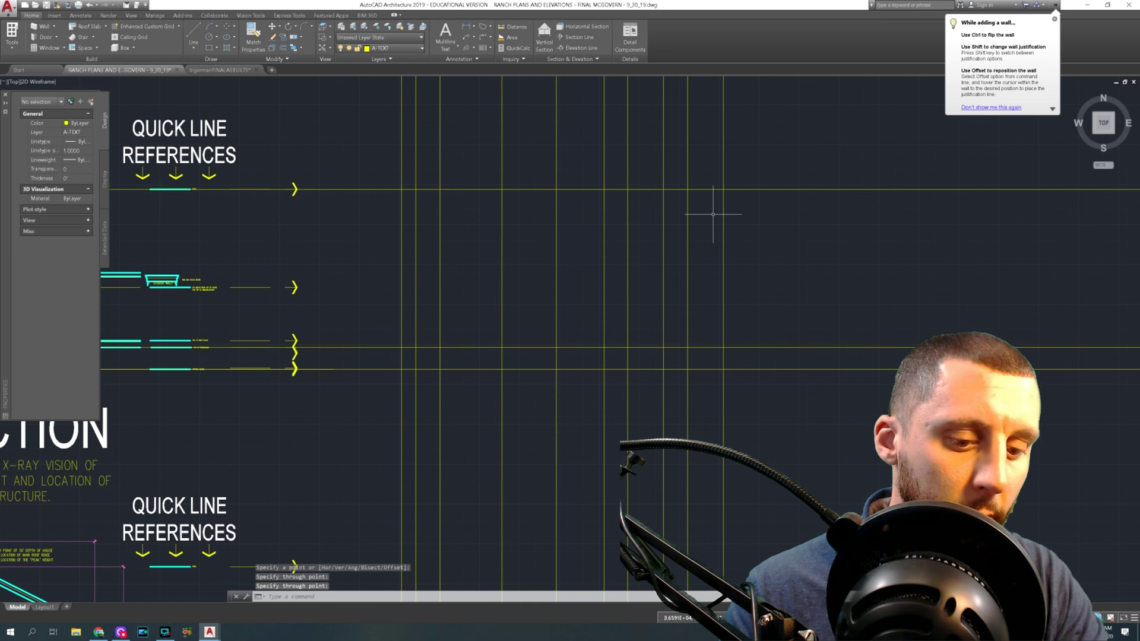
Step: Trim the projected construction lines to the front elevation rectangle formed by the ridge line, grade line and two outermost wall lines
text(TRIM)
key(Return)
click(739, 205)
click(738, 166)
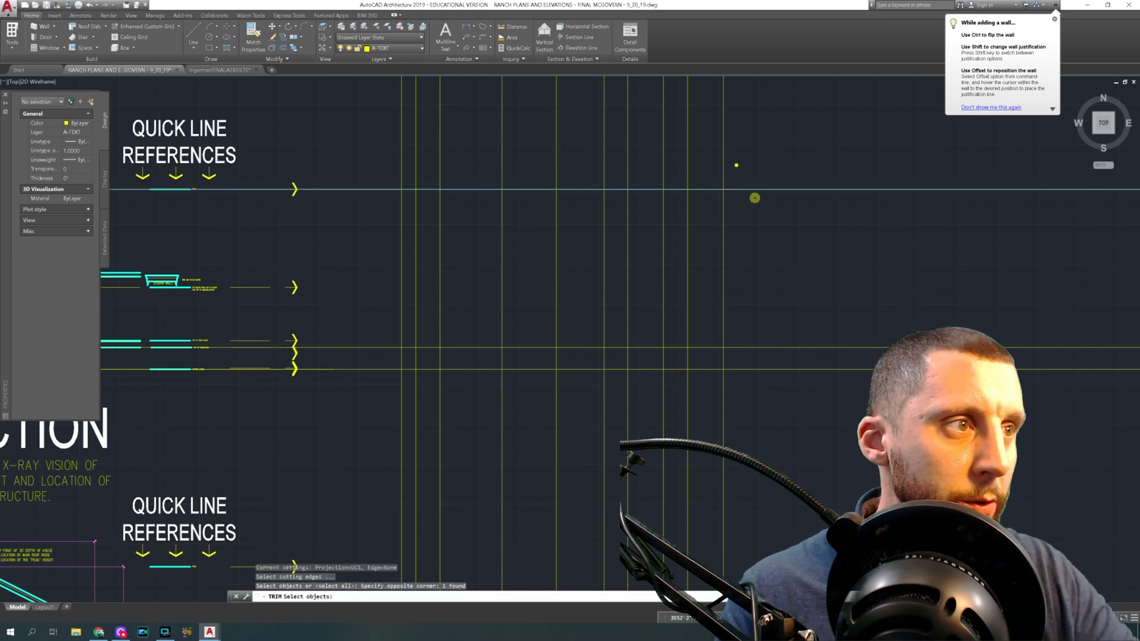
scroll(730, 267, down, 2)
click(756, 328)
click(750, 347)
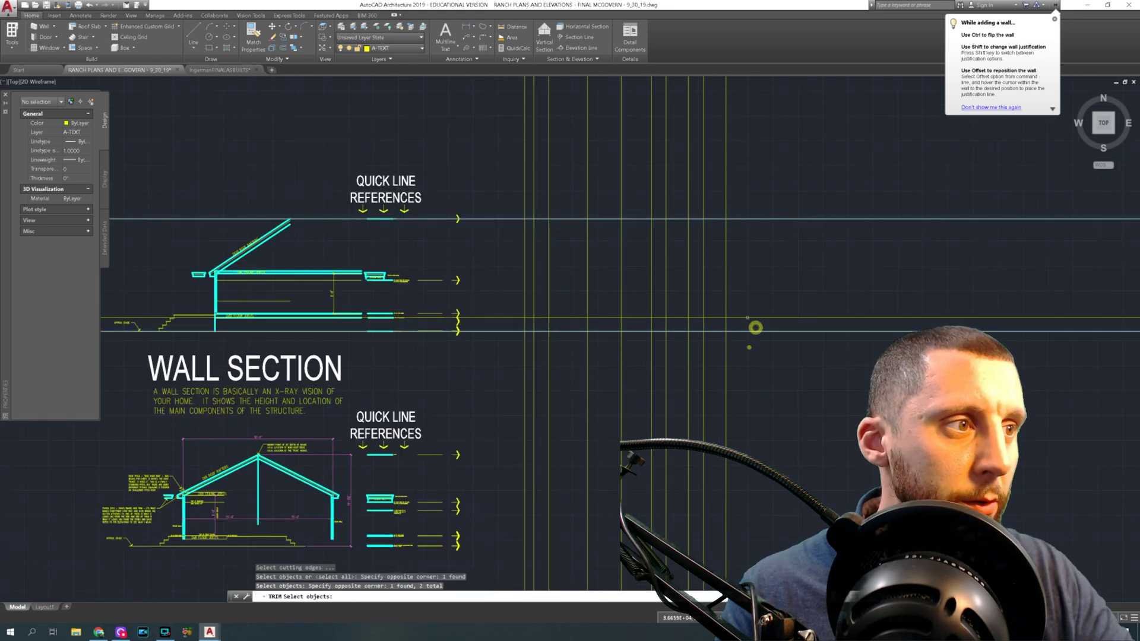
click(714, 285)
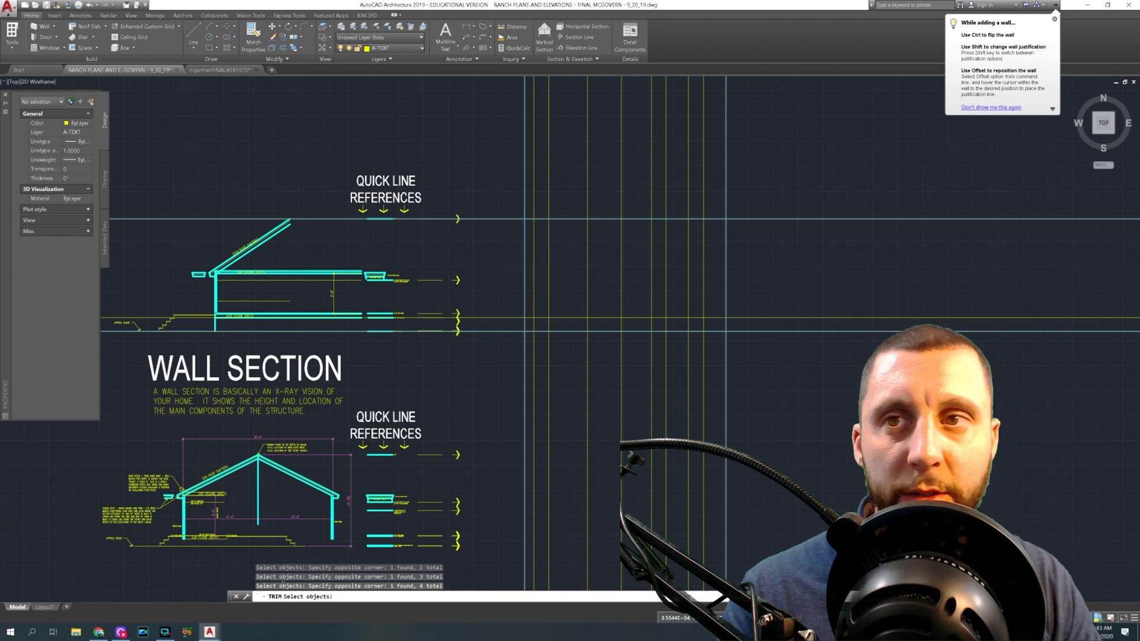
key(Return)
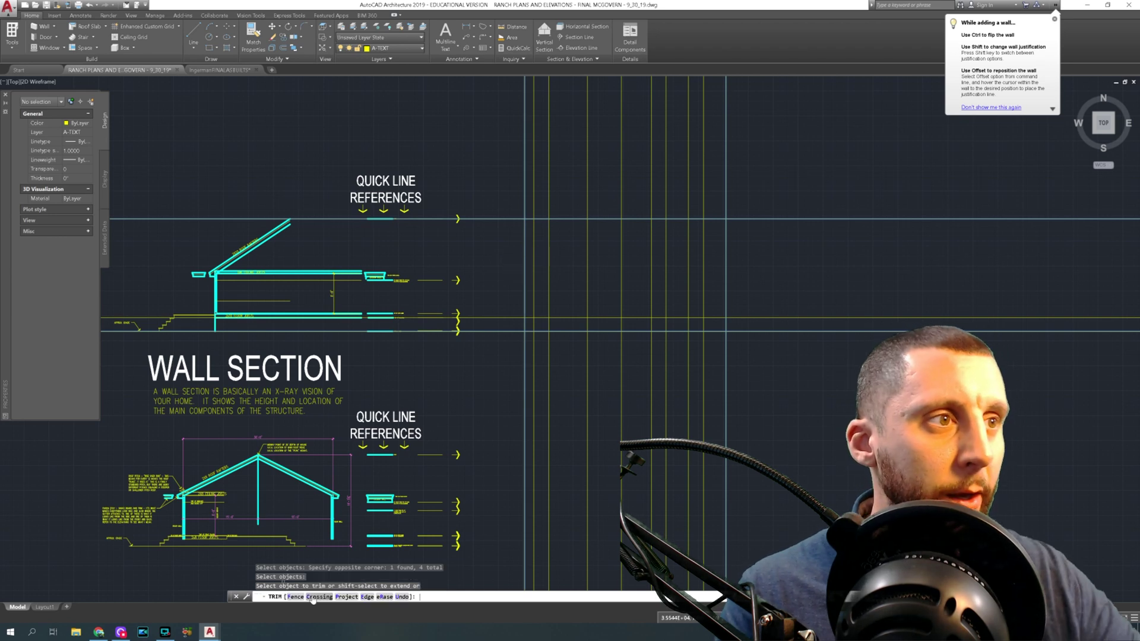
click(741, 172)
click(506, 173)
click(848, 209)
click(827, 349)
click(510, 200)
click(501, 355)
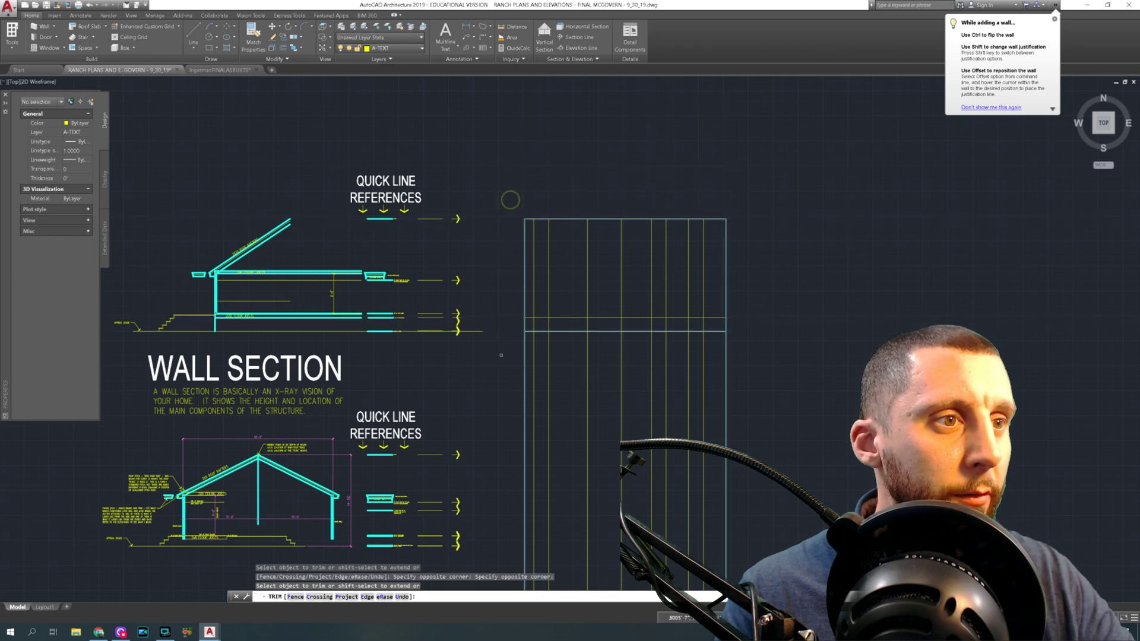
click(780, 364)
click(482, 377)
key(Escape)
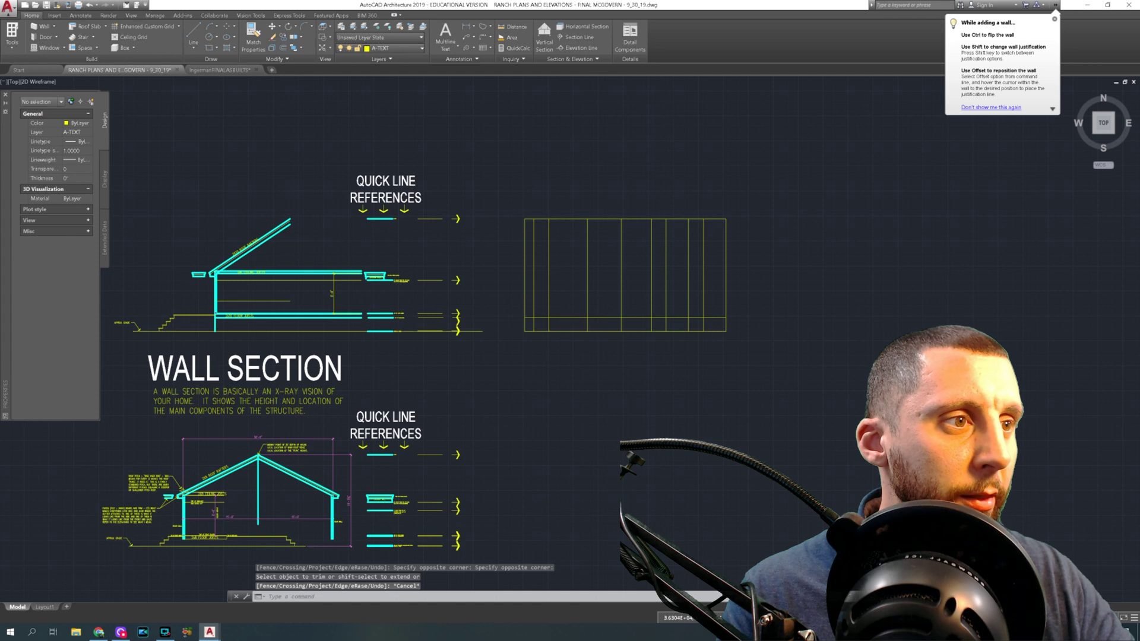
Step: Trim away the interior vertical lines between the top-of-foundation line and the grade line
scroll(593, 314, up, 5)
key(Return)
drag(763, 350, 301, 351)
key(Escape)
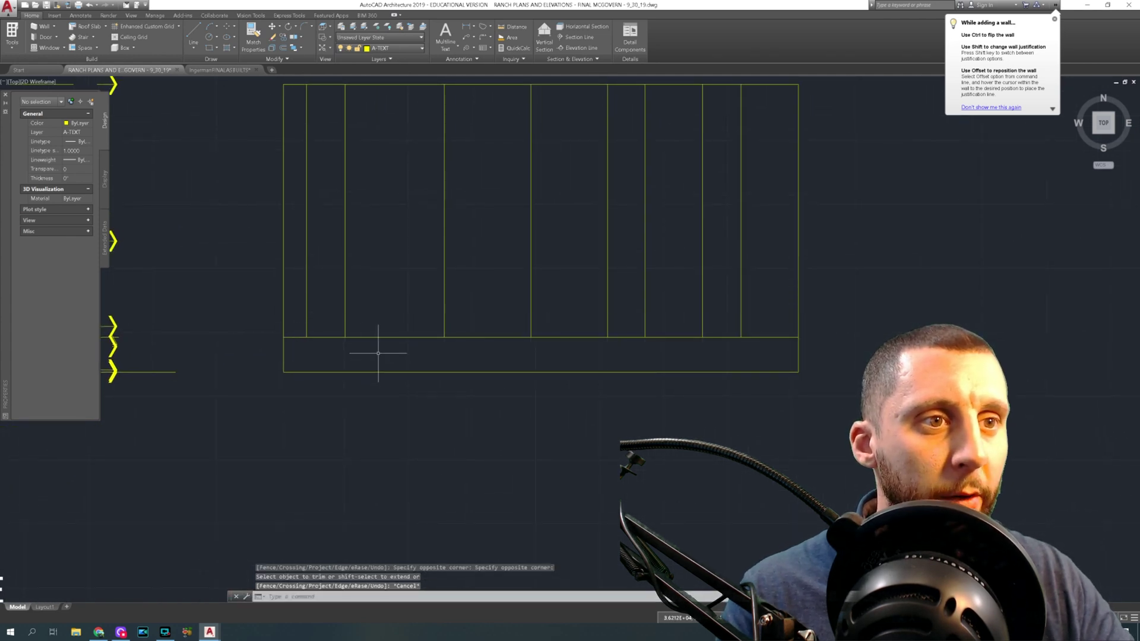
middle_drag(367, 343, 389, 399)
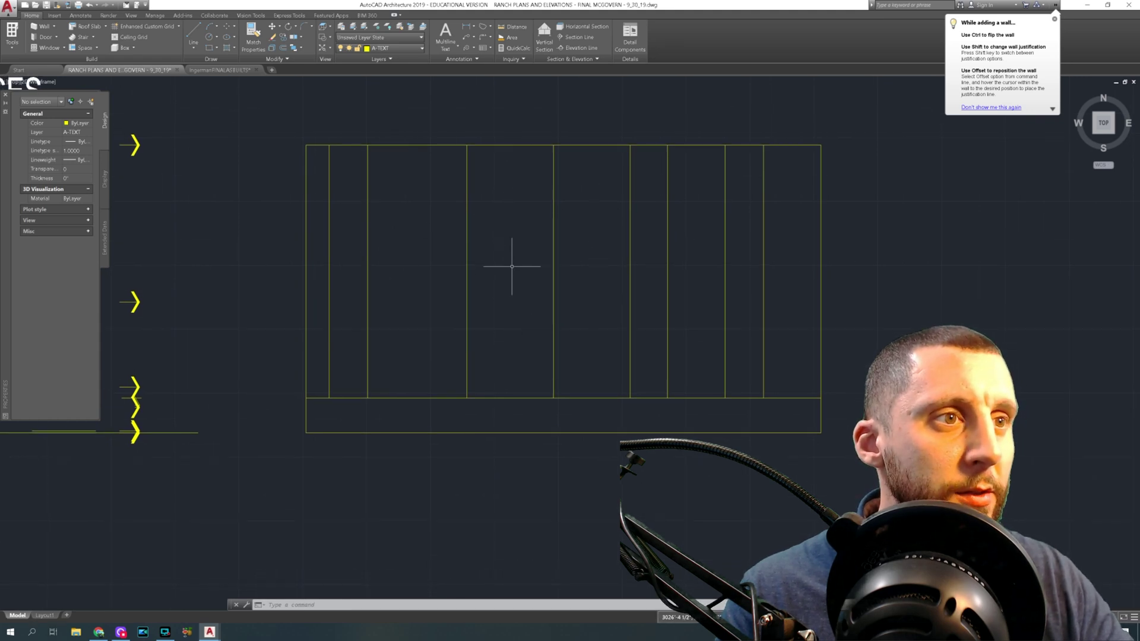
Step: Match the wall section's cyan roof line properties onto the elevation's grade line and both outer wall lines
scroll(511, 271, down, 4)
middle_drag(512, 274, 494, 366)
middle_drag(481, 327, 476, 347)
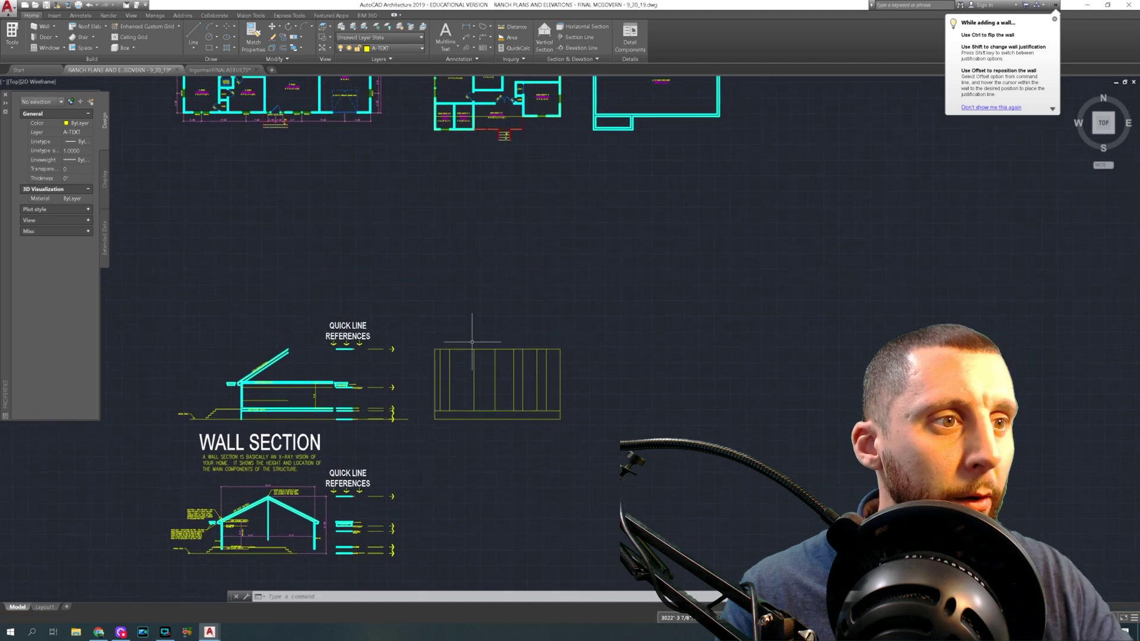
scroll(477, 392, up, 4)
middle_drag(478, 392, 636, 348)
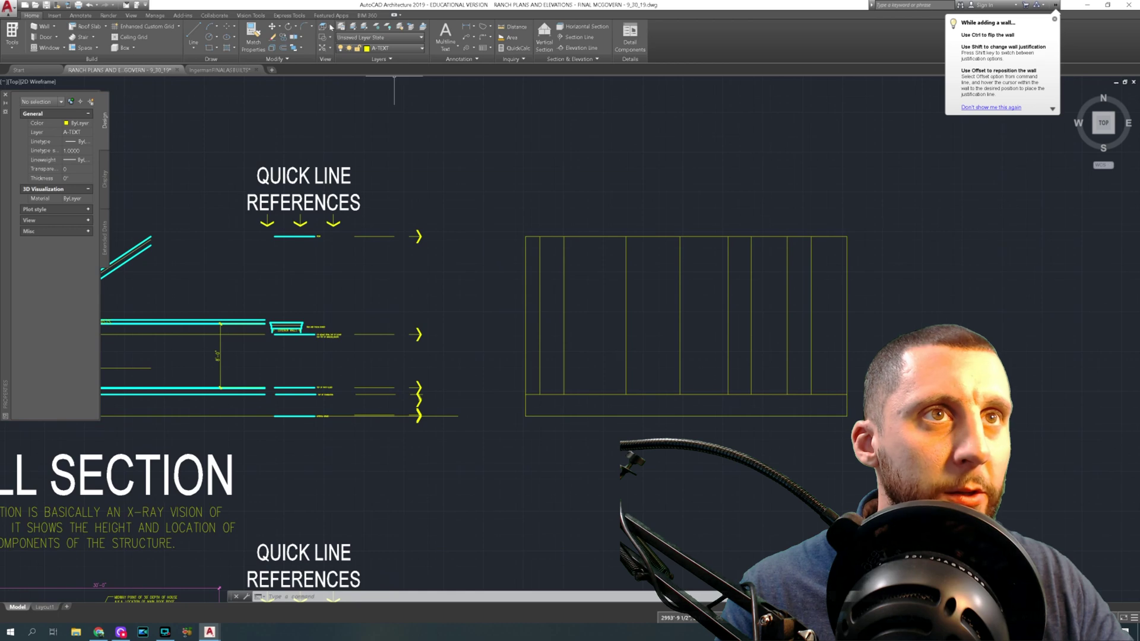
click(265, 45)
mouse_move(224, 310)
middle_down()
mouse_move(241, 318)
mouse_move(348, 288)
middle_up()
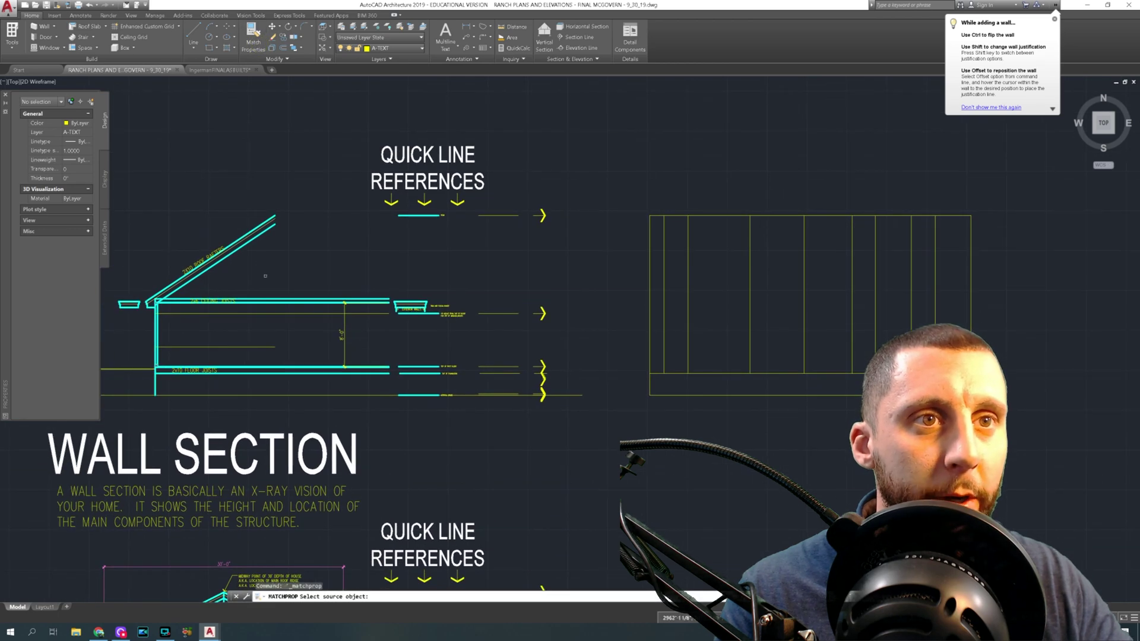
scroll(249, 233, up, 4)
click(247, 226)
scroll(284, 237, down, 5)
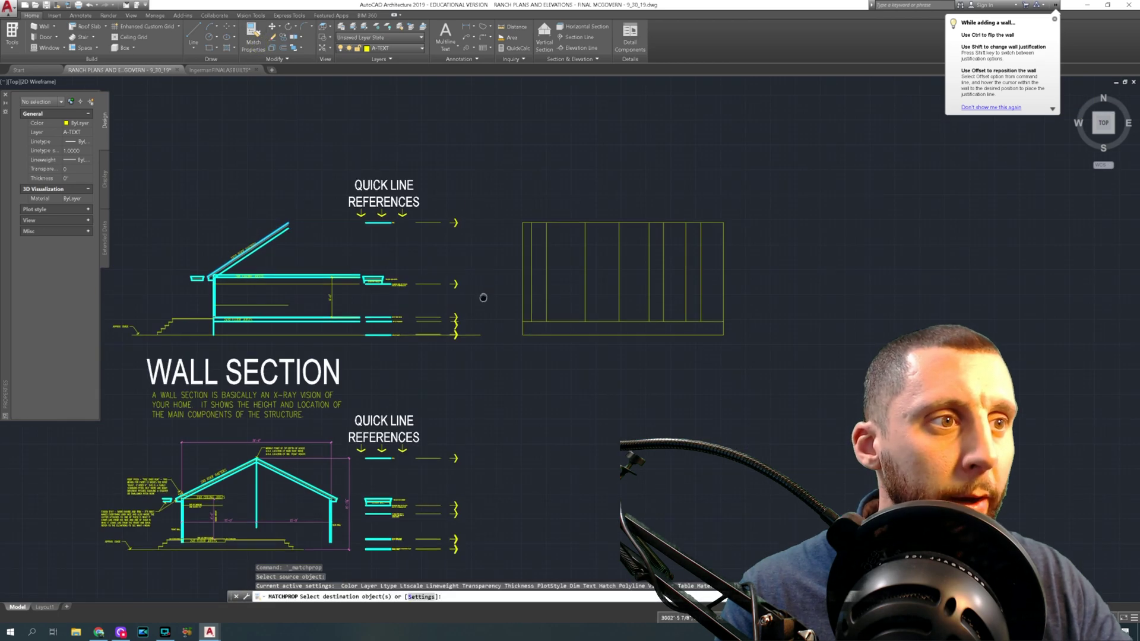
middle_drag(547, 348, 502, 369)
click(502, 353)
click(482, 345)
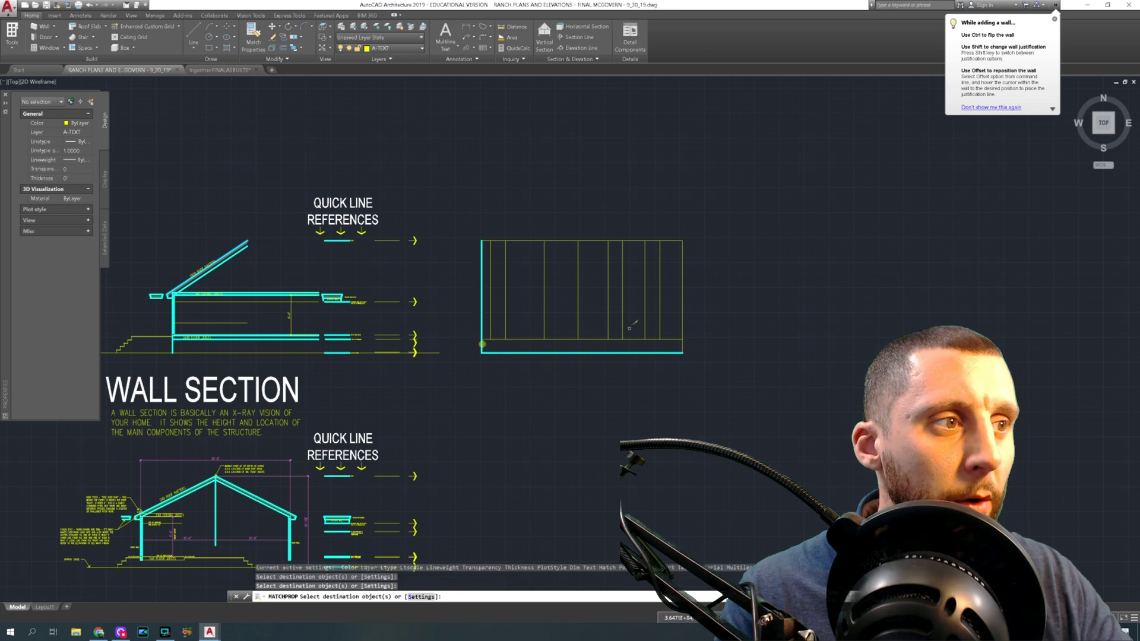
click(683, 313)
scroll(559, 275, up, 2)
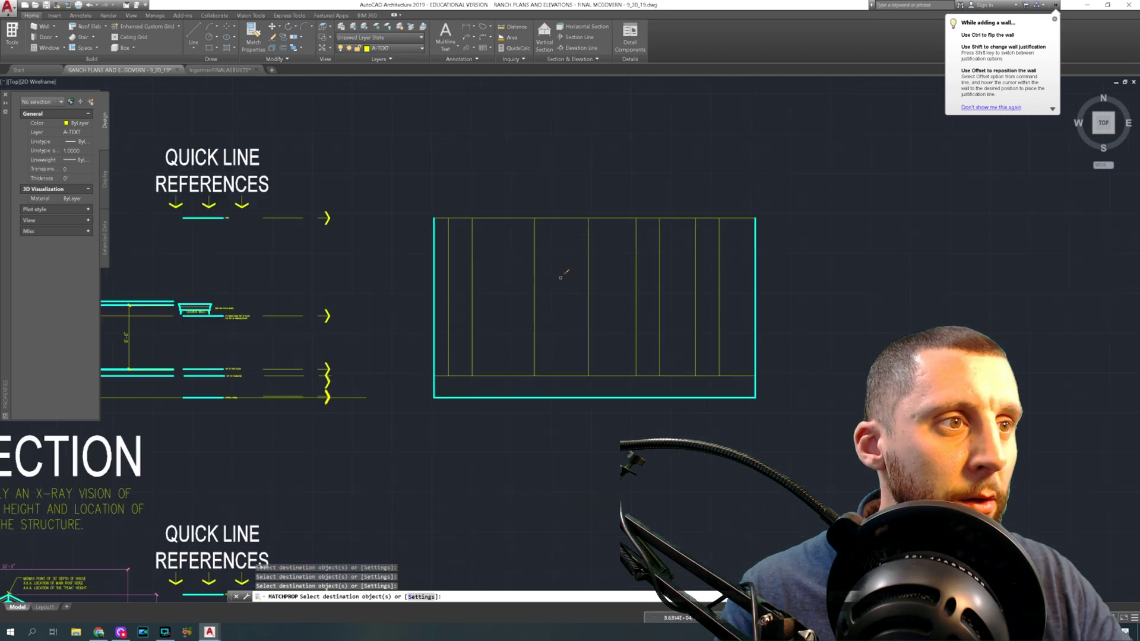
Step: Match the same cyan properties onto the two interior vertical lines projected from the master closet and Bedroom #2 corners
scroll(540, 316, down, 5)
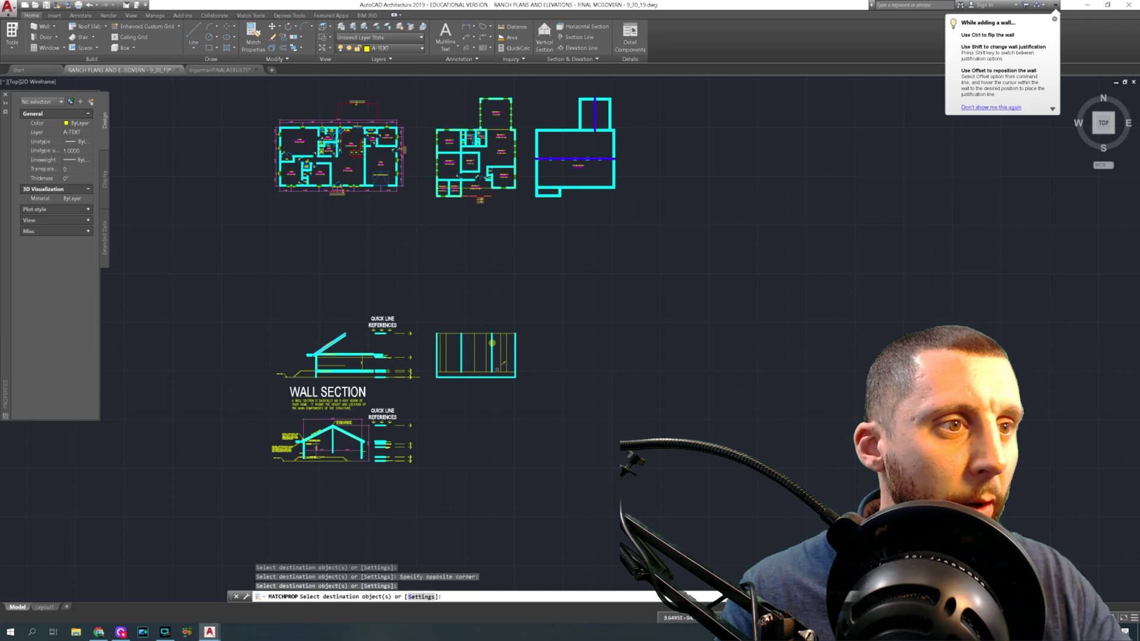
scroll(496, 369, up, 4)
scroll(496, 369, down, 2)
middle_drag(496, 370, 491, 408)
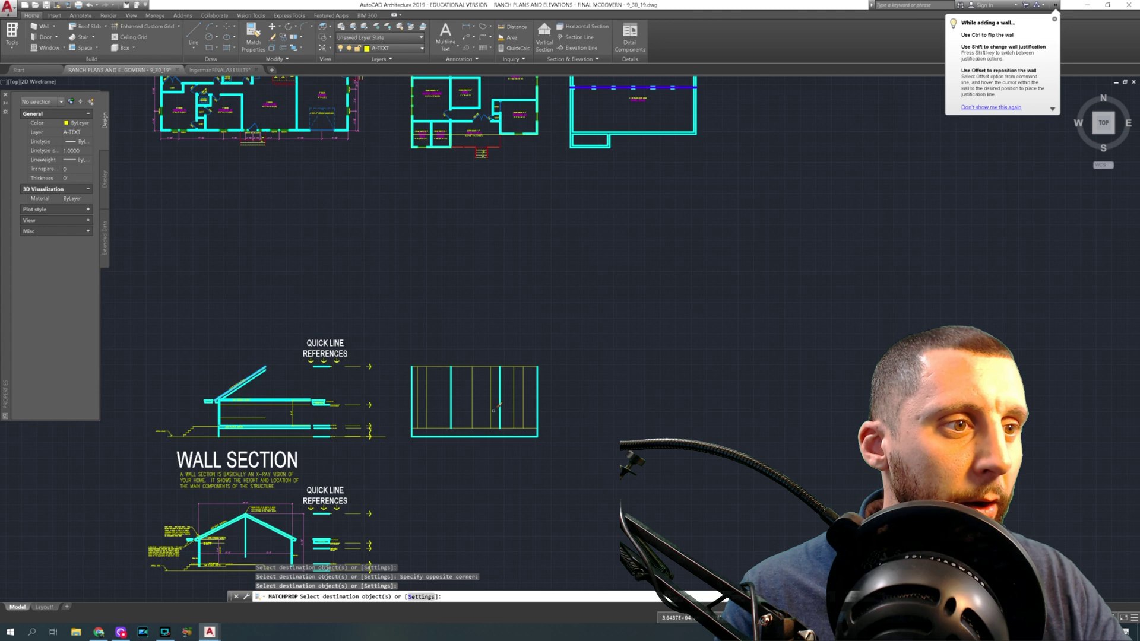
scroll(492, 411, down, 8)
key(Escape)
Step: Measure the frame height of the single TW210410 window in the window and door reference set
mouse_move(912, 394)
middle_down()
mouse_move(582, 336)
mouse_move(440, 334)
middle_up()
scroll(590, 313, up, 12)
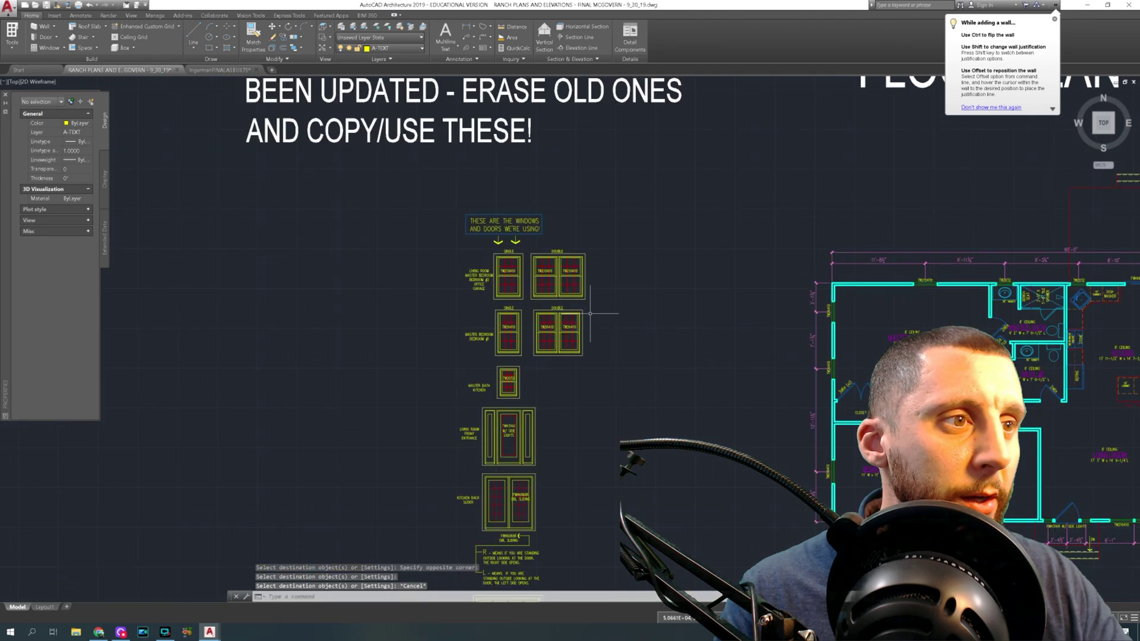
scroll(590, 314, up, 4)
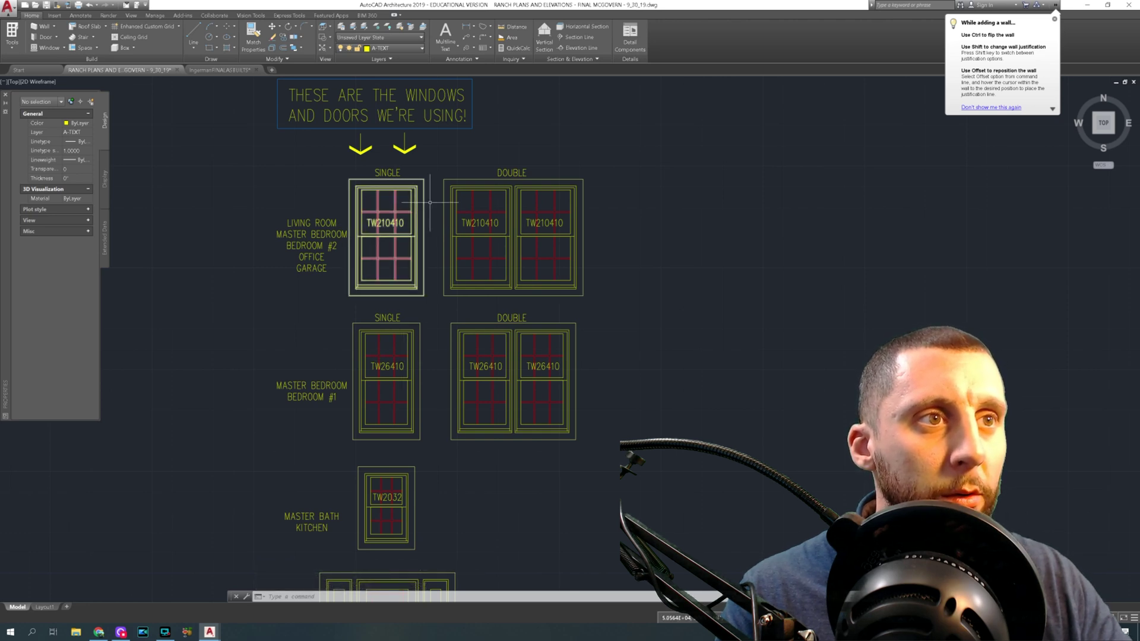
scroll(431, 206, up, 2)
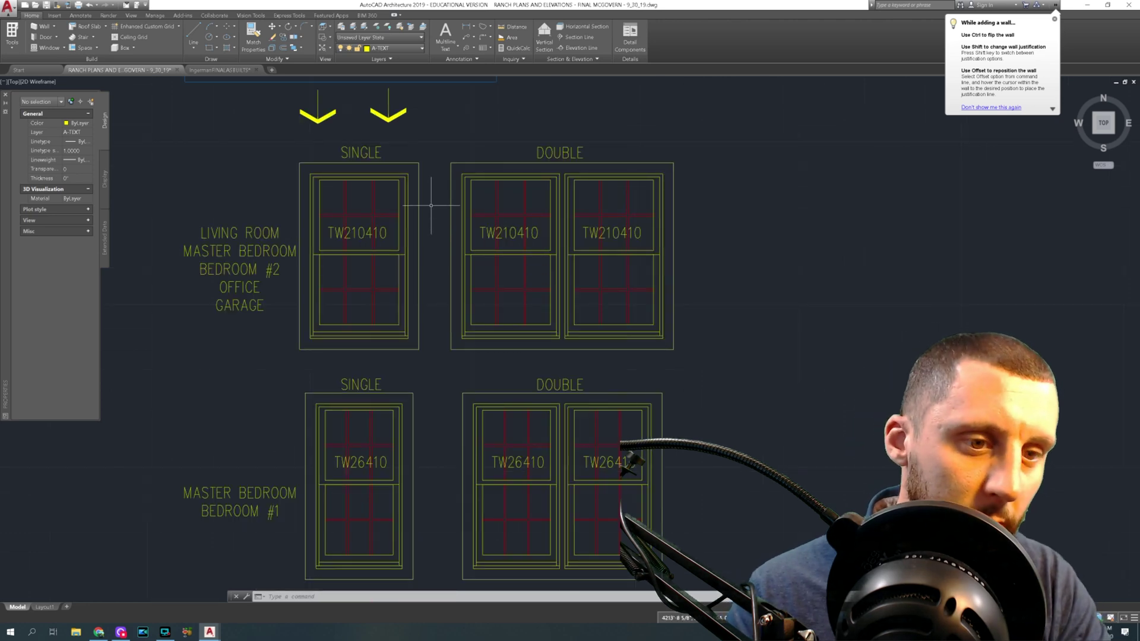
text(dli)
key(Return)
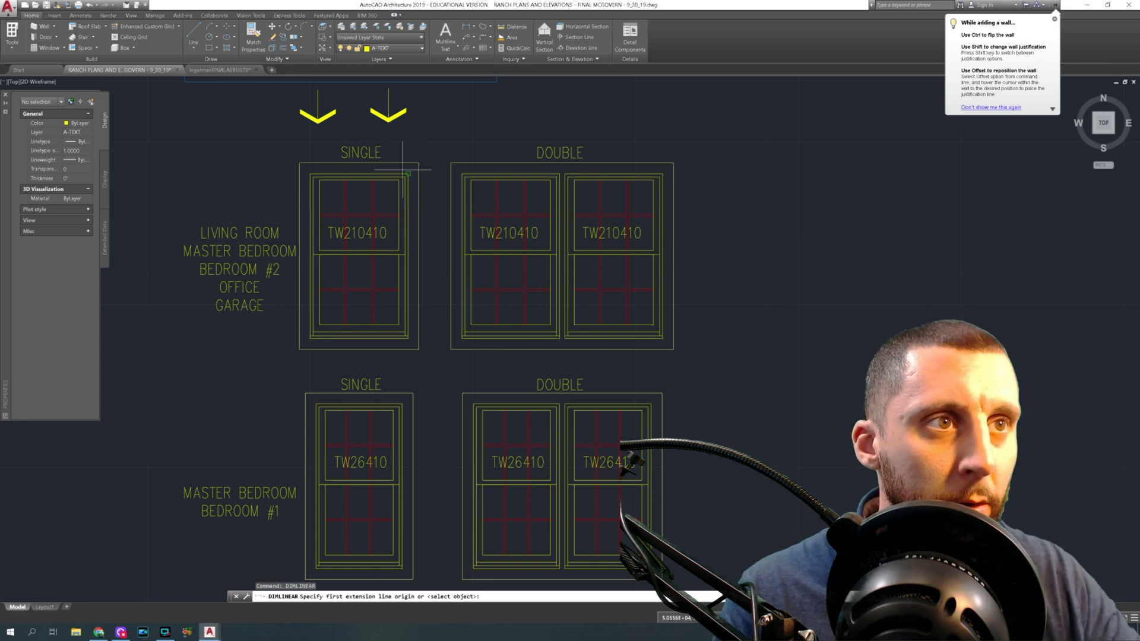
click(405, 172)
click(408, 336)
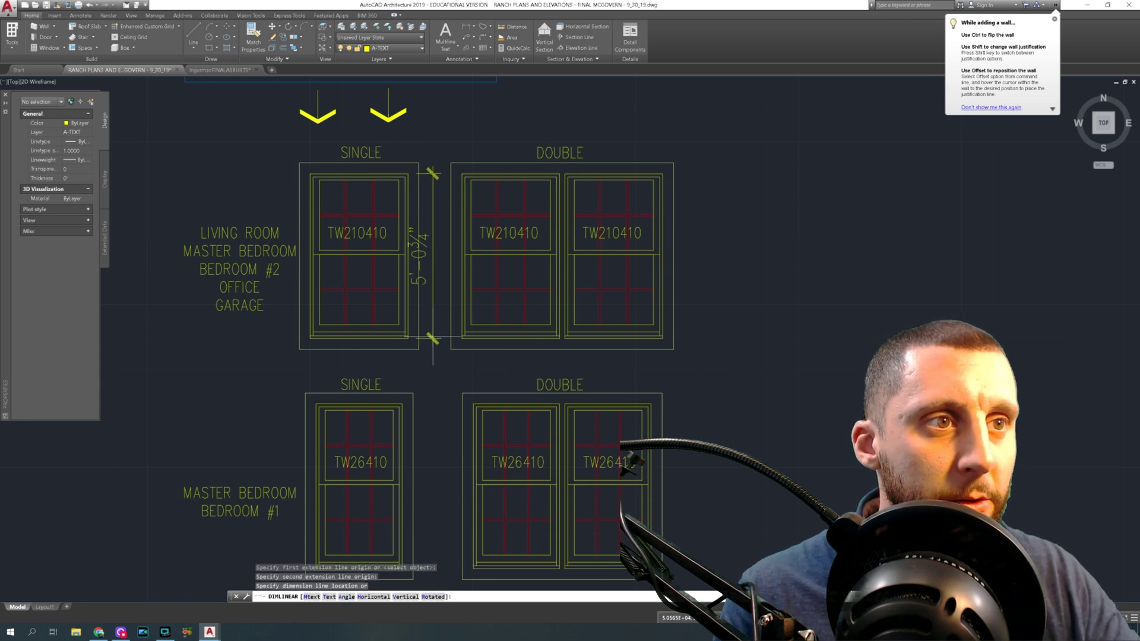
key(Escape)
Step: Measure the frame width of the single TW210410 window
key(space)
click(307, 172)
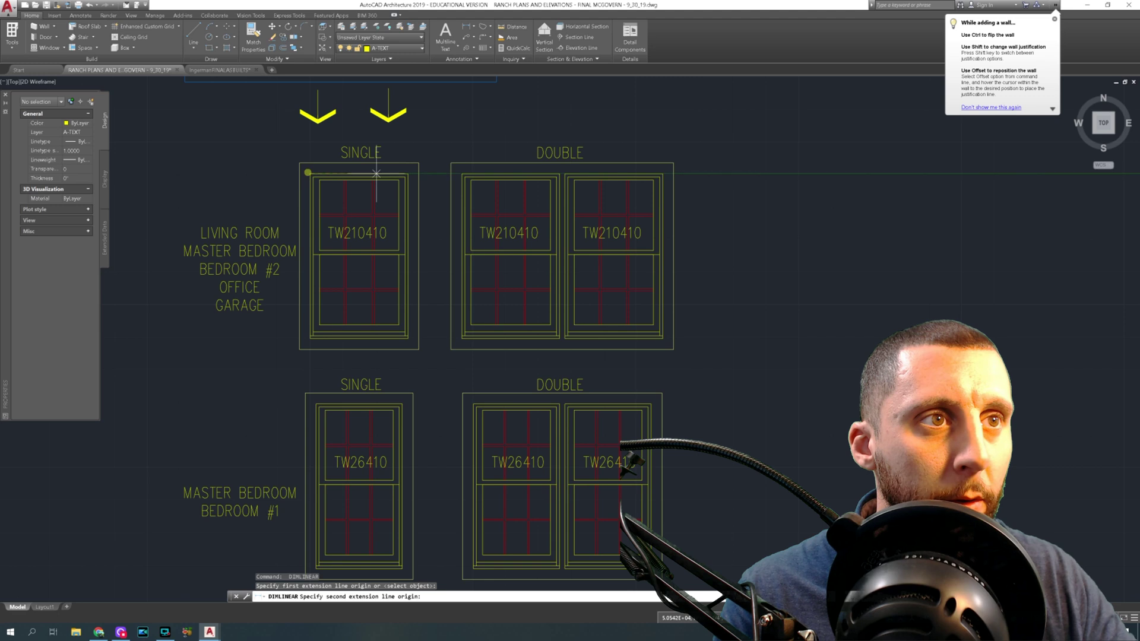
click(408, 173)
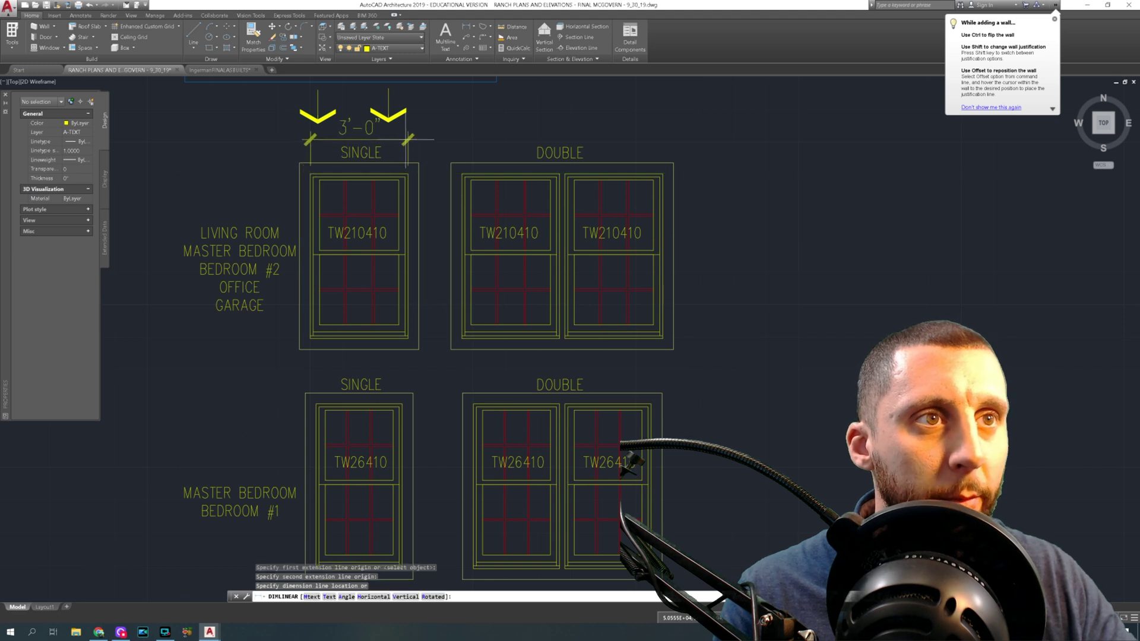
key(Escape)
Step: Copy the single TW210410 window from the reference set and paste it below the front elevation outline
click(292, 156)
click(427, 355)
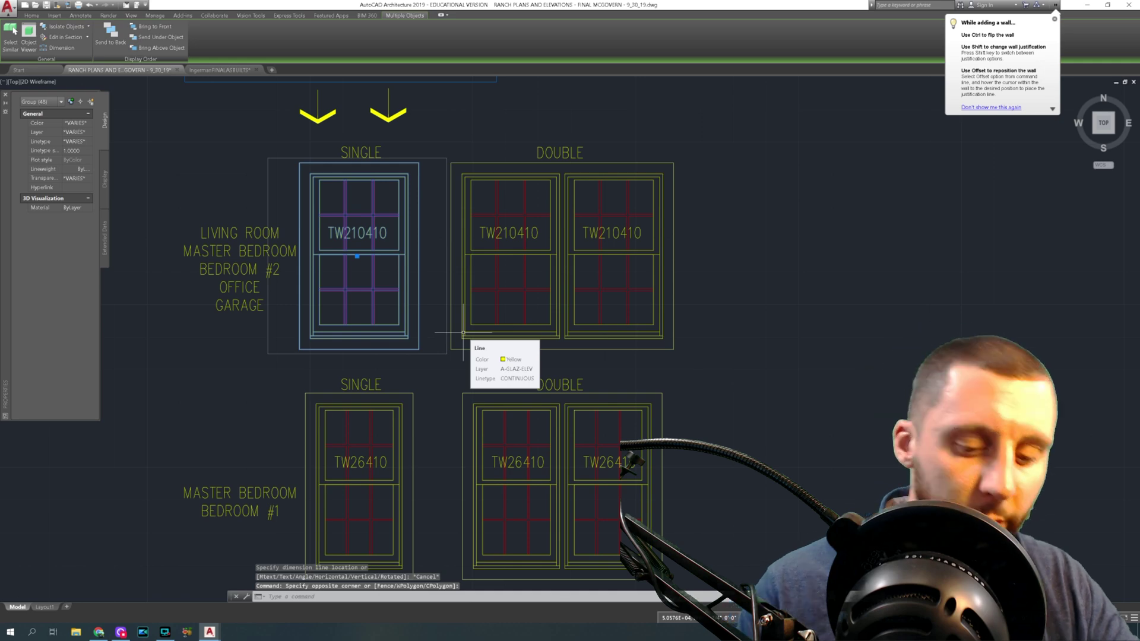
key(ctrl+c)
key(ctrl+v)
scroll(464, 333, down, 10)
scroll(508, 330, down, 5)
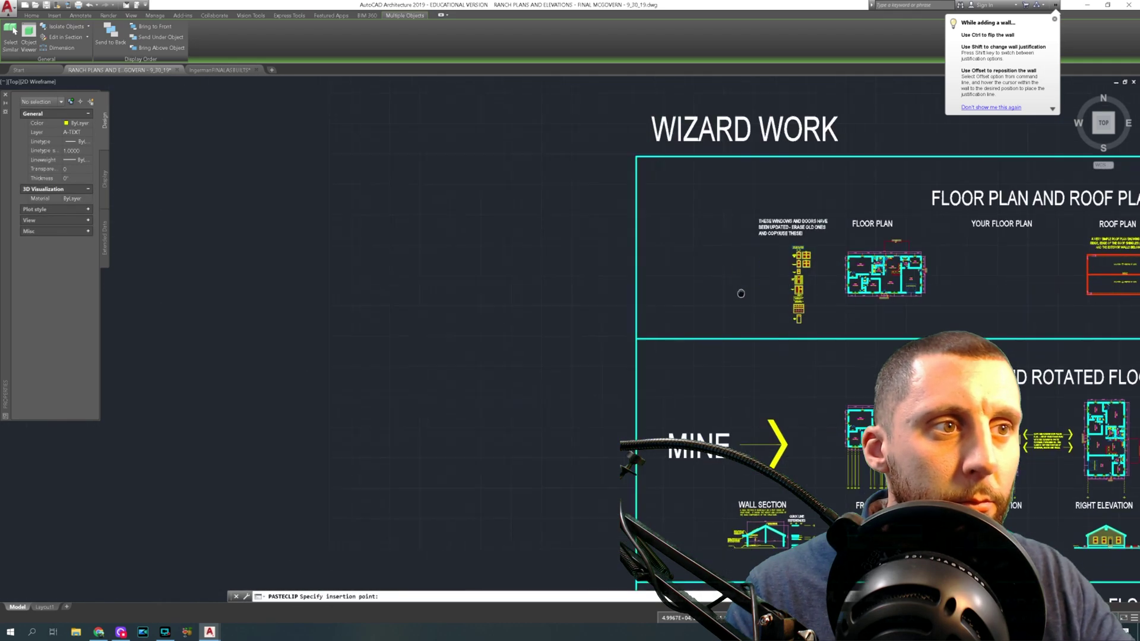
scroll(398, 331, up, 9)
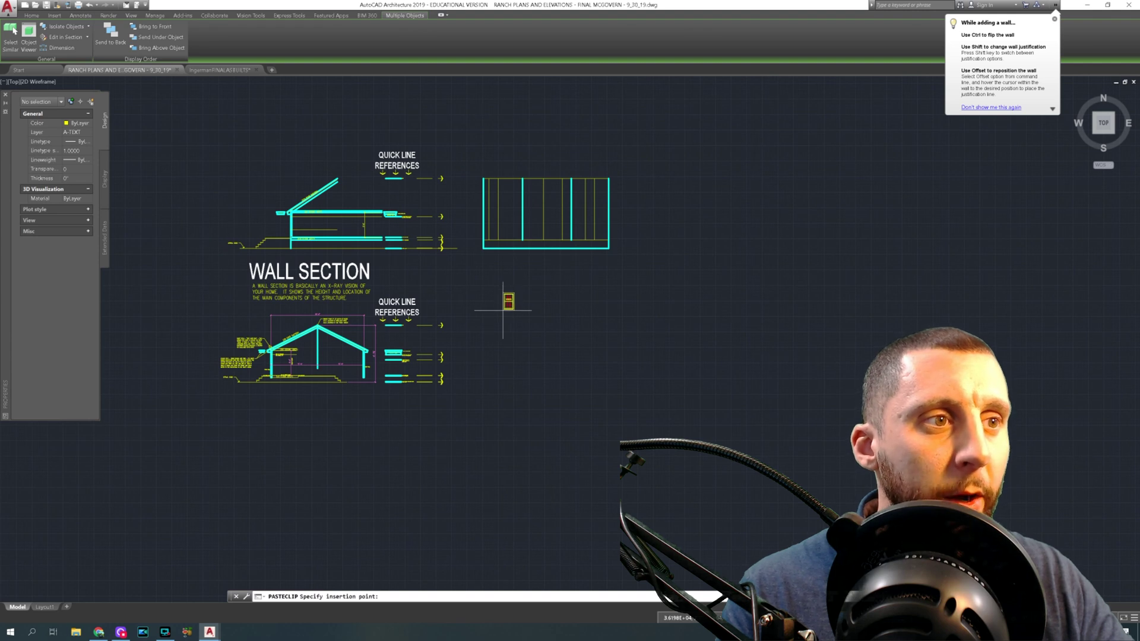
click(497, 311)
scroll(496, 311, up, 10)
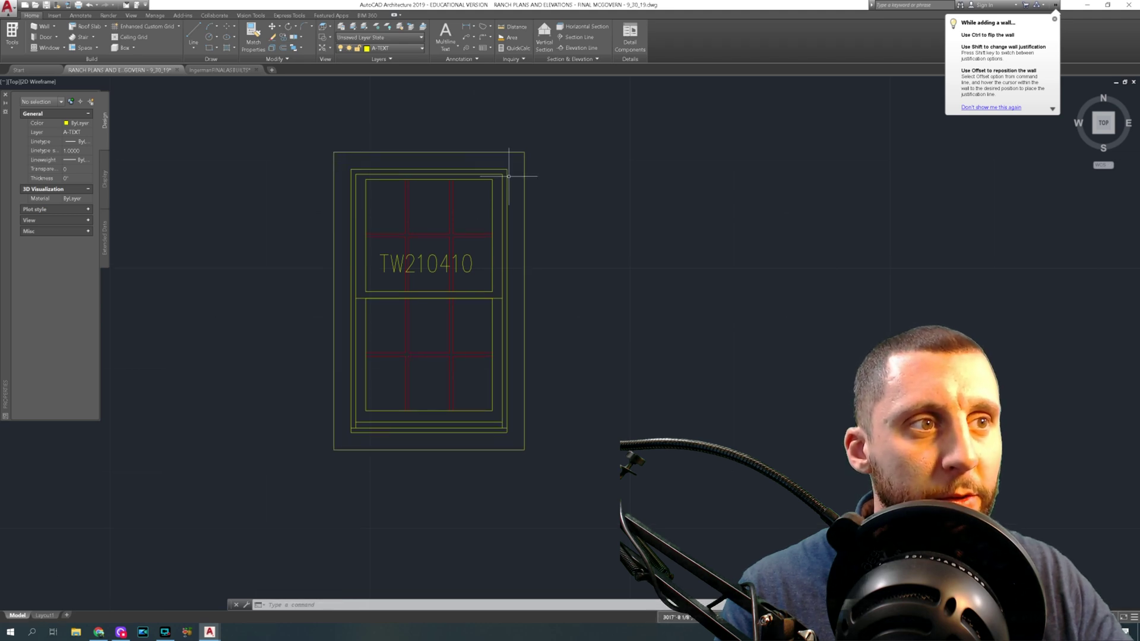
scroll(410, 371, down, 5)
click(412, 319)
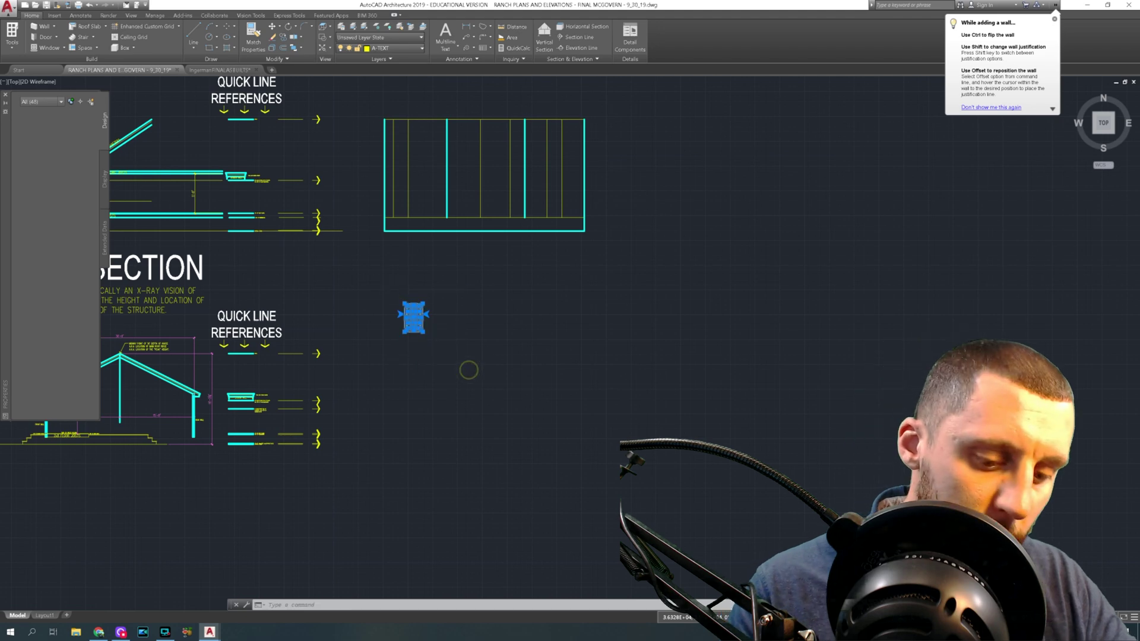
text(m)
key(Return)
scroll(395, 305, up, 6)
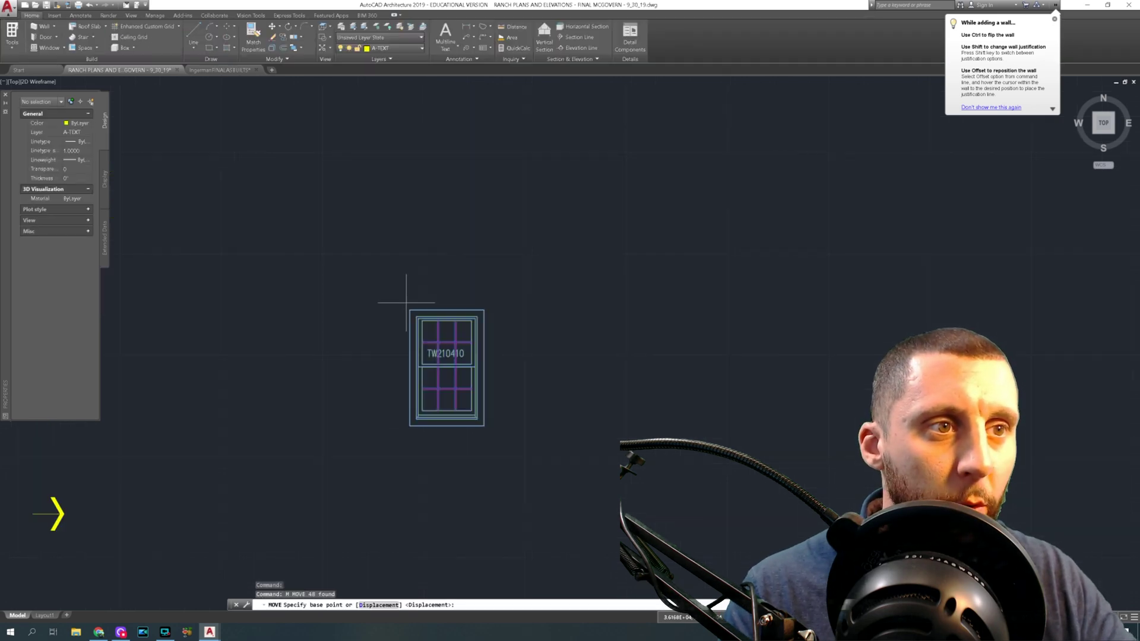
scroll(429, 358, down, 6)
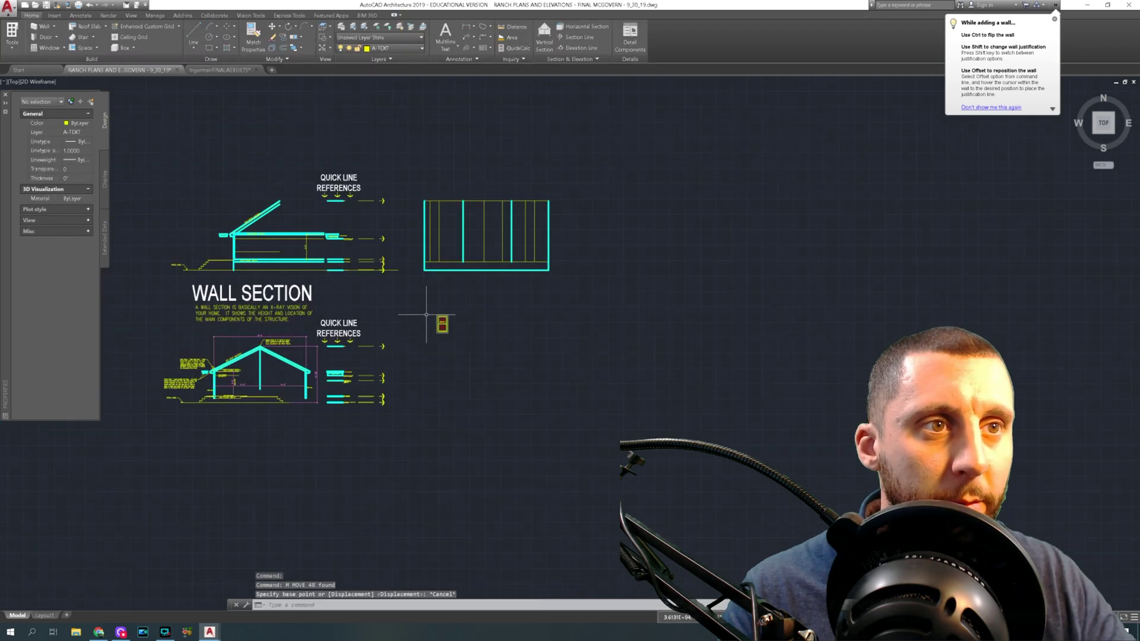
key(Escape)
Step: Project a horizontal construction line from the 6'8 window and door head height reference across the front elevation
scroll(402, 259, up, 6)
scroll(402, 260, up, 4)
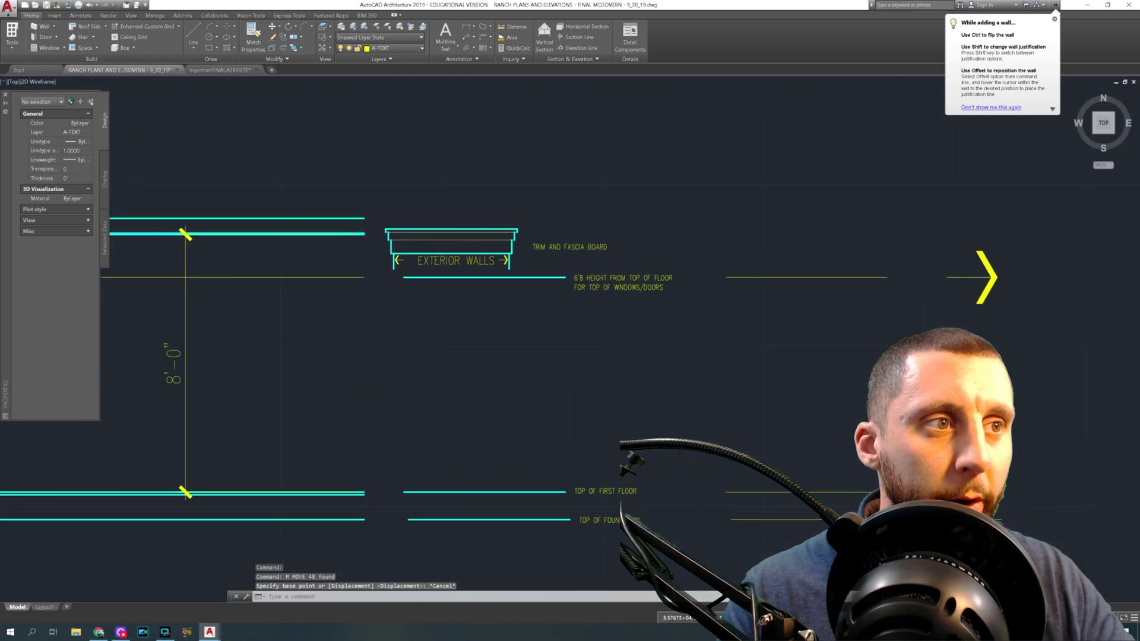
text(xl)
key(Return)
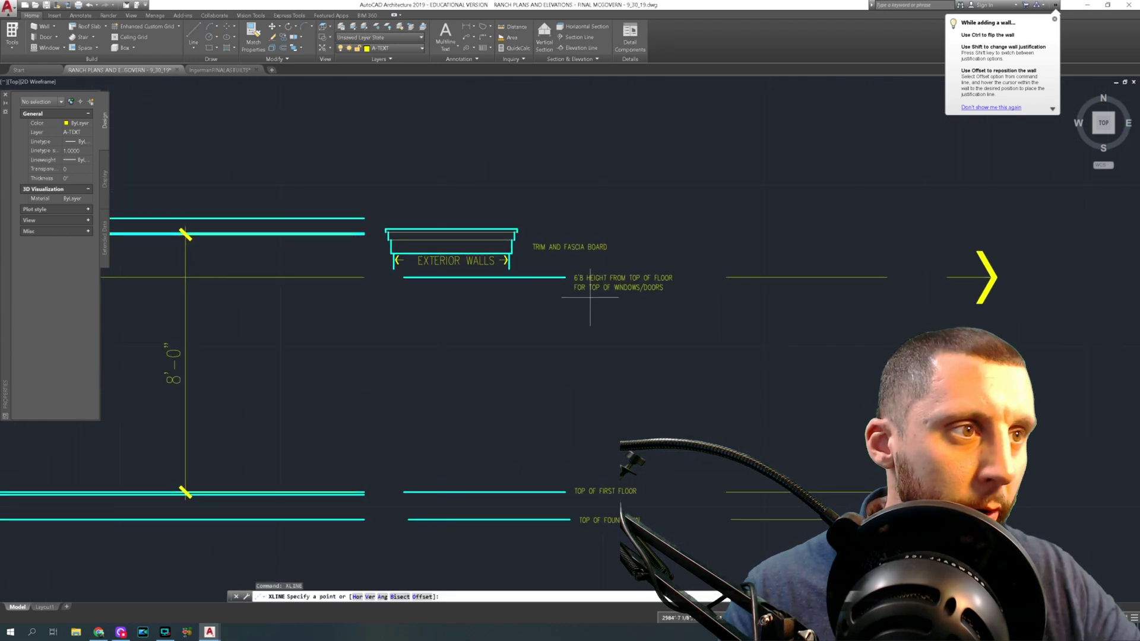
click(565, 278)
key(Escape)
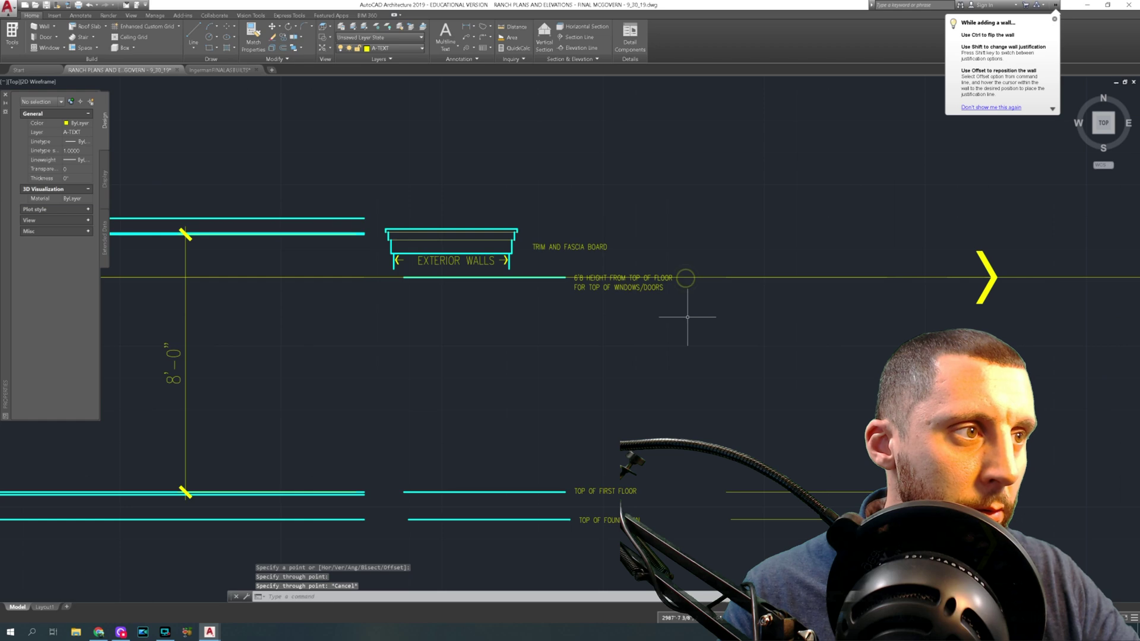
Step: Trim the projected head height line back to the outer wall lines of the front elevation outline
scroll(631, 341, down, 4)
middle_drag(630, 341, 591, 331)
text(tr)
key(Return)
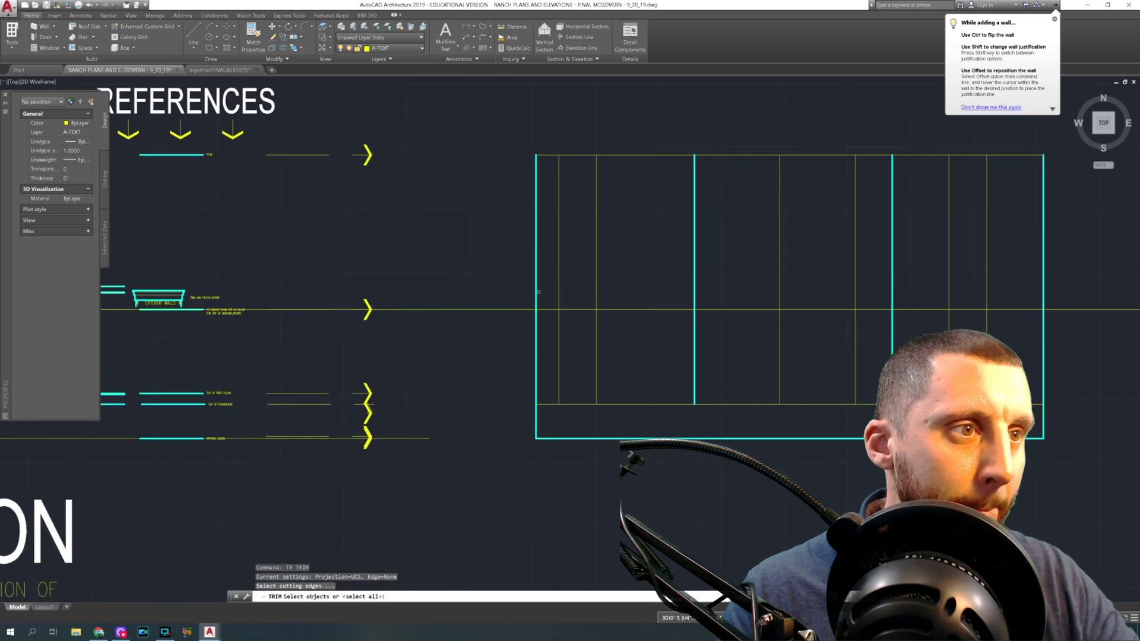
middle_drag(536, 291, 443, 315)
click(459, 289)
click(425, 302)
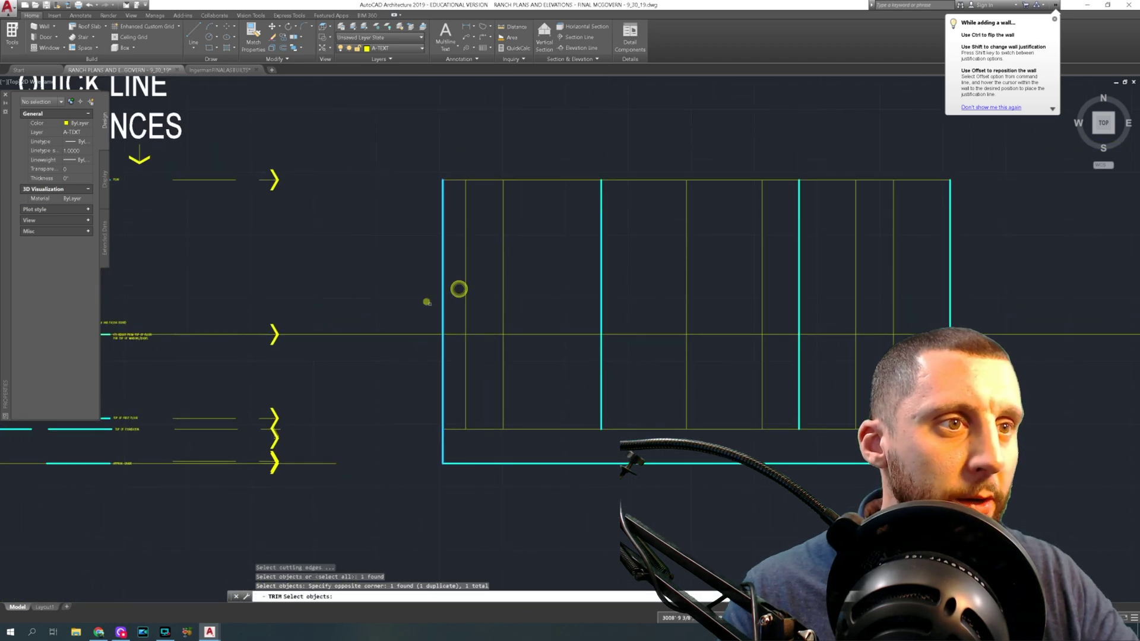
key(Return)
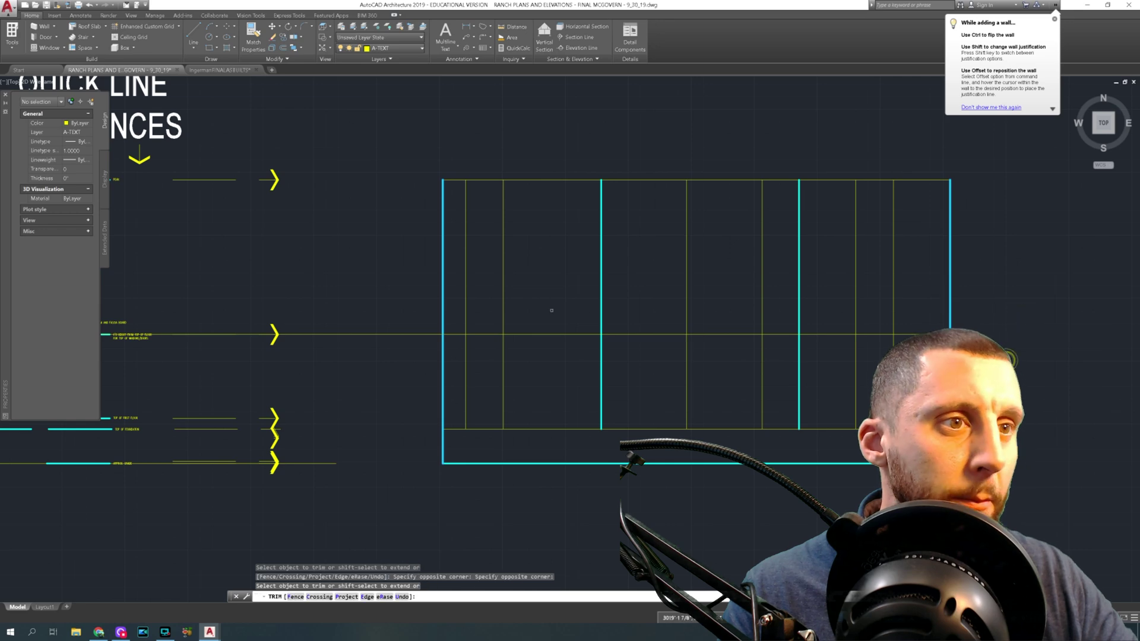
scroll(412, 319, down, 5)
scroll(475, 391, up, 6)
key(Escape)
Step: Move the pasted TW210410 window by its frame's upper-left corner to where the head height line meets the leftmost window's construction line
click(394, 340)
click(460, 432)
text(m)
key(Return)
scroll(423, 374, up, 8)
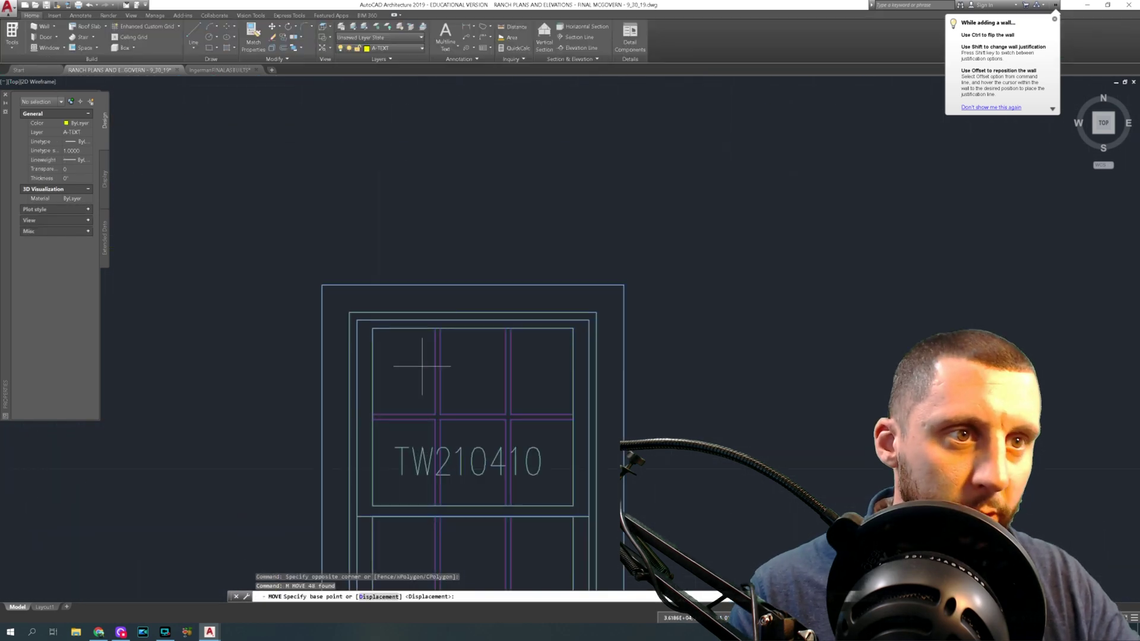
click(350, 313)
scroll(356, 318, down, 6)
scroll(392, 356, up, 3)
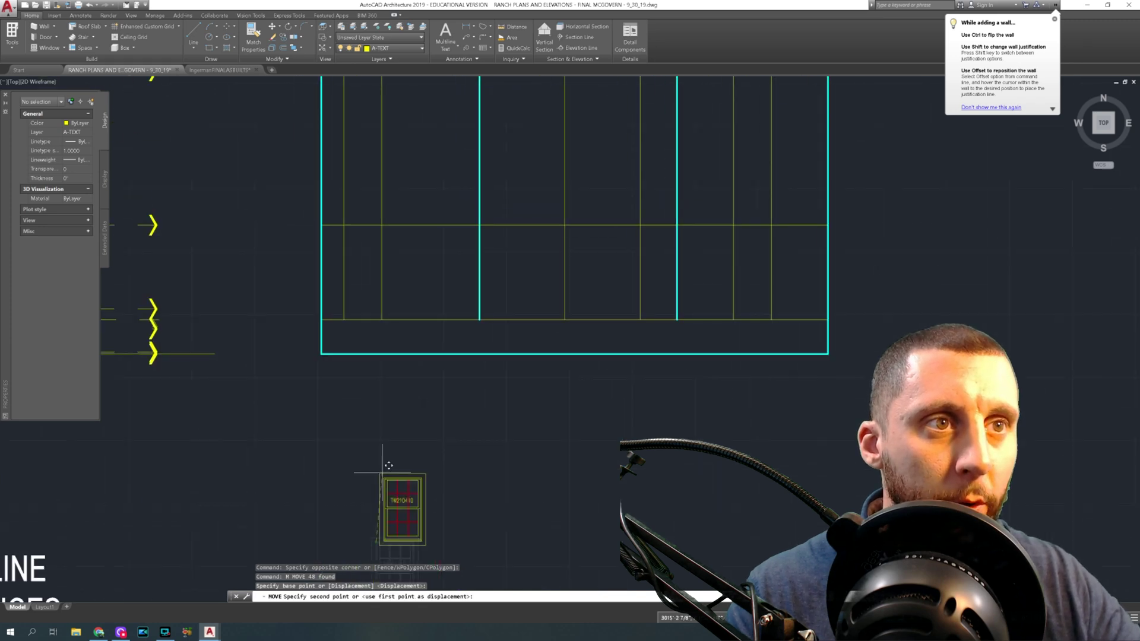
scroll(351, 230, up, 6)
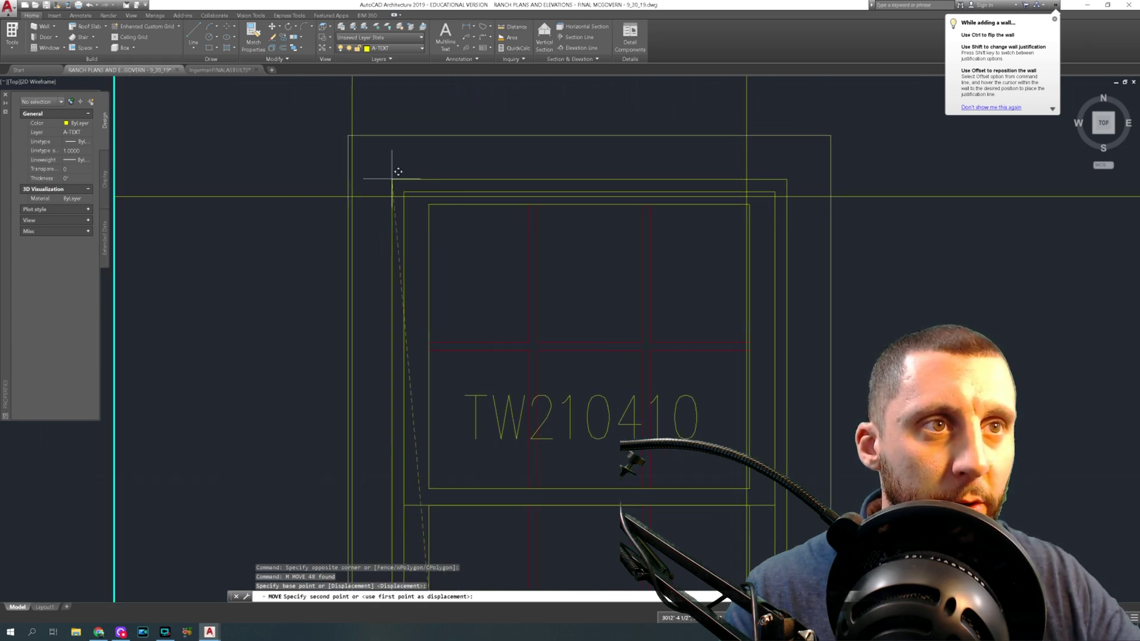
click(351, 195)
scroll(352, 196, down, 8)
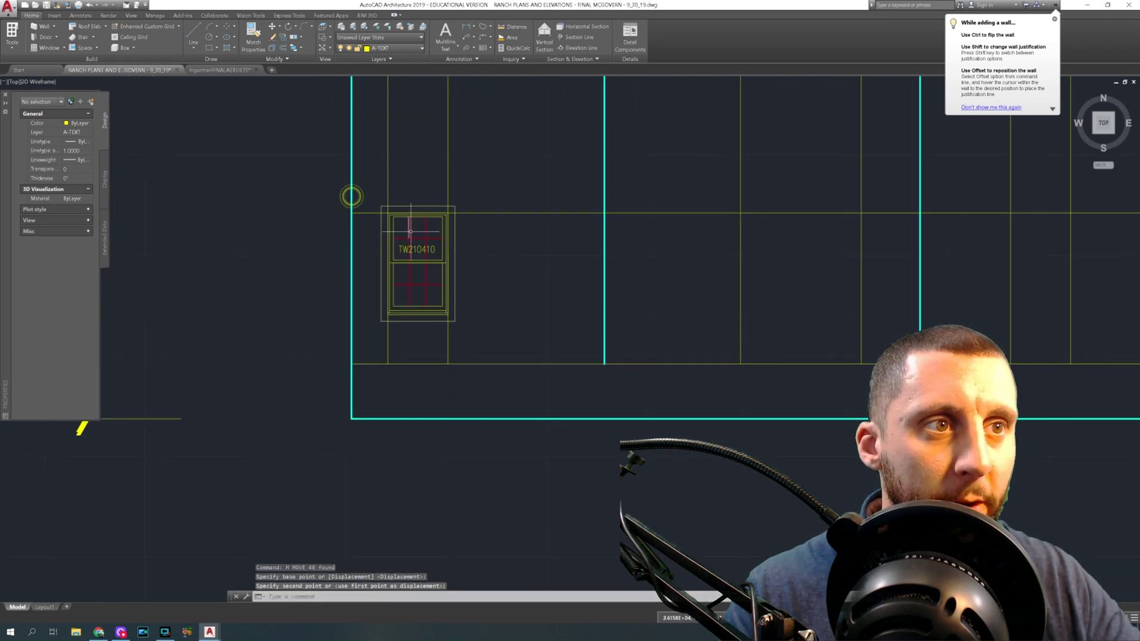
Step: Copy the placed TW210410 window to the rightmost pair of window construction lines, aligned at the head height line
click(370, 197)
click(477, 328)
text(COPY)
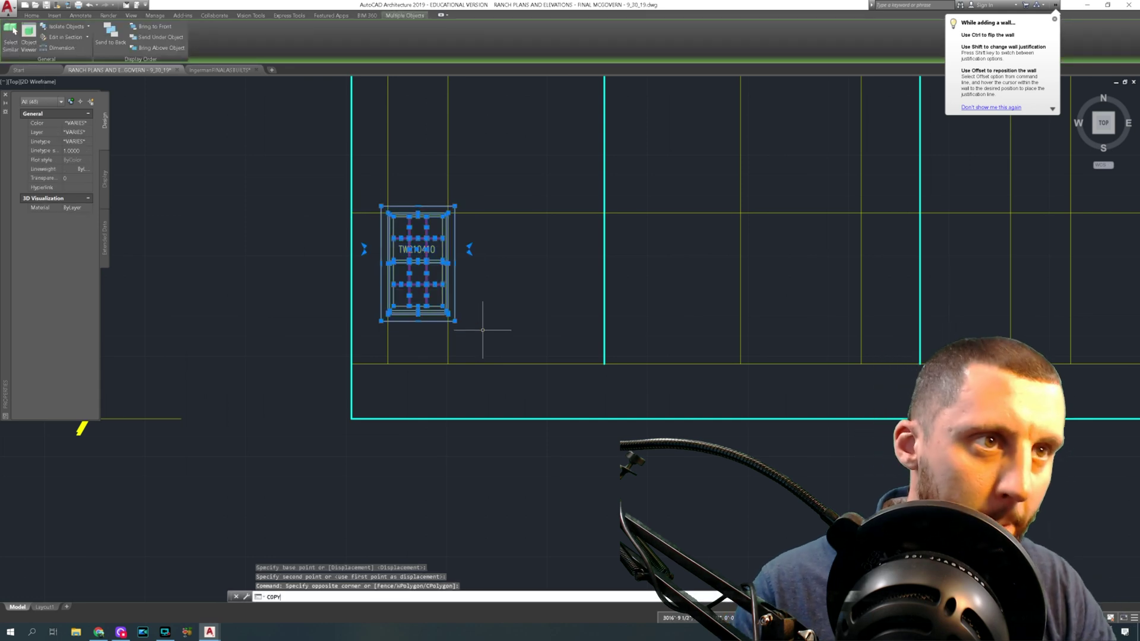
key(Return)
scroll(397, 219, up, 5)
click(358, 194)
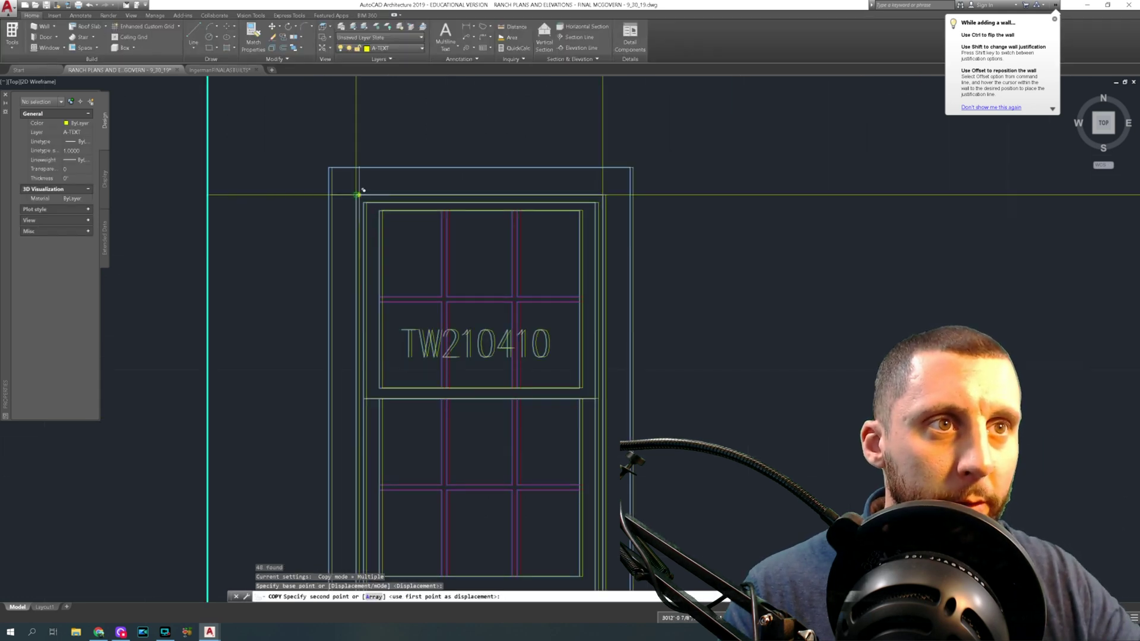
scroll(359, 193, down, 6)
middle_drag(509, 216, 420, 255)
scroll(507, 227, up, 4)
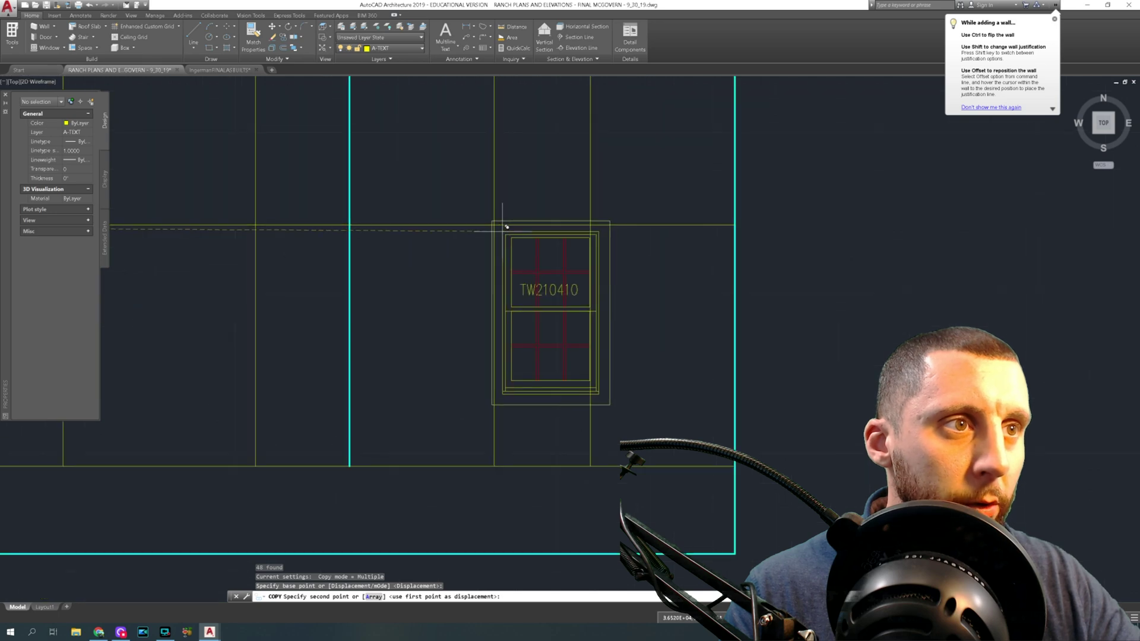
click(502, 225)
scroll(524, 275, down, 5)
middle_drag(512, 313, 573, 322)
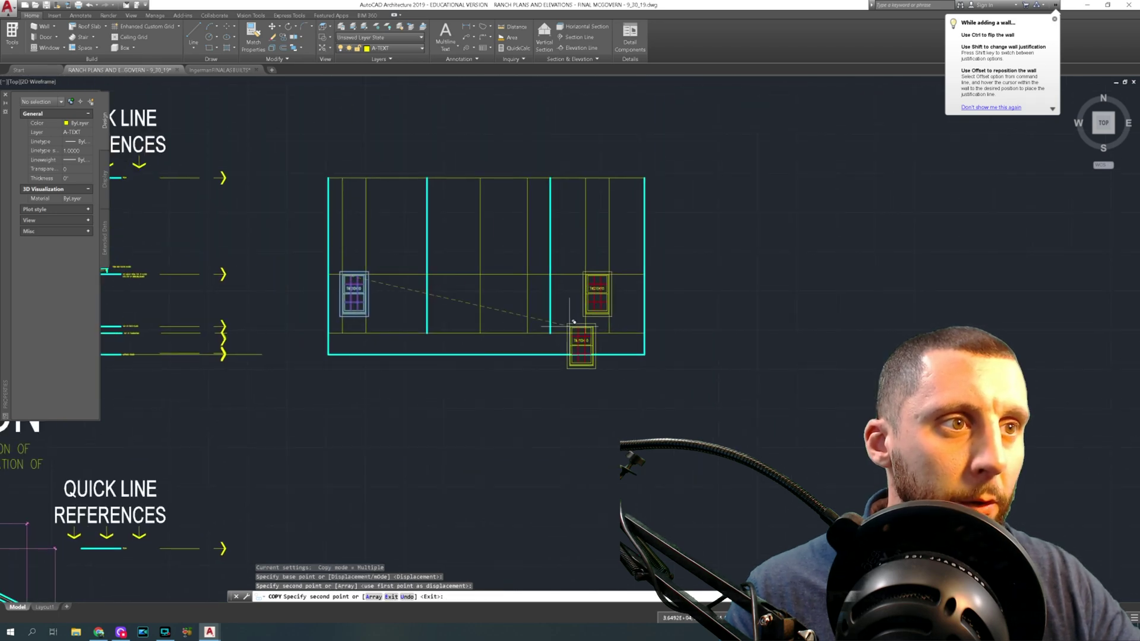
key(Escape)
Step: Copy the FWH3168 living room front entrance door with side lights from the window and door reference set
scroll(753, 326, down, 6)
middle_drag(753, 326, 270, 293)
scroll(659, 267, up, 4)
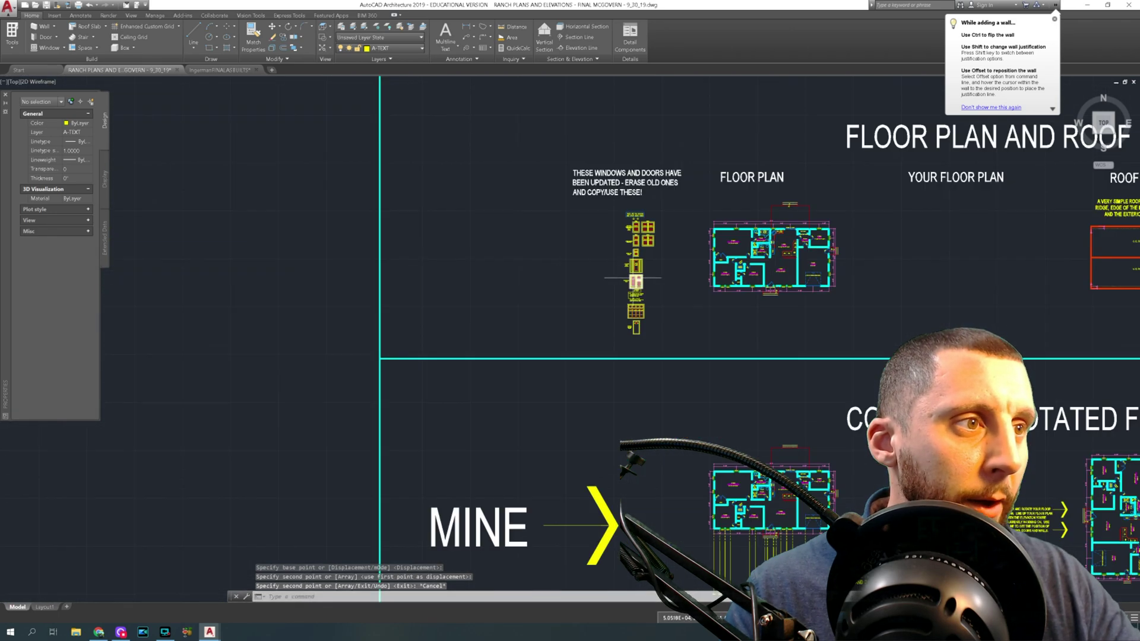
scroll(655, 275, up, 6)
mouse_move(635, 269)
middle_down()
mouse_move(611, 313)
mouse_move(611, 369)
mouse_move(598, 265)
middle_up()
scroll(540, 446, up, 4)
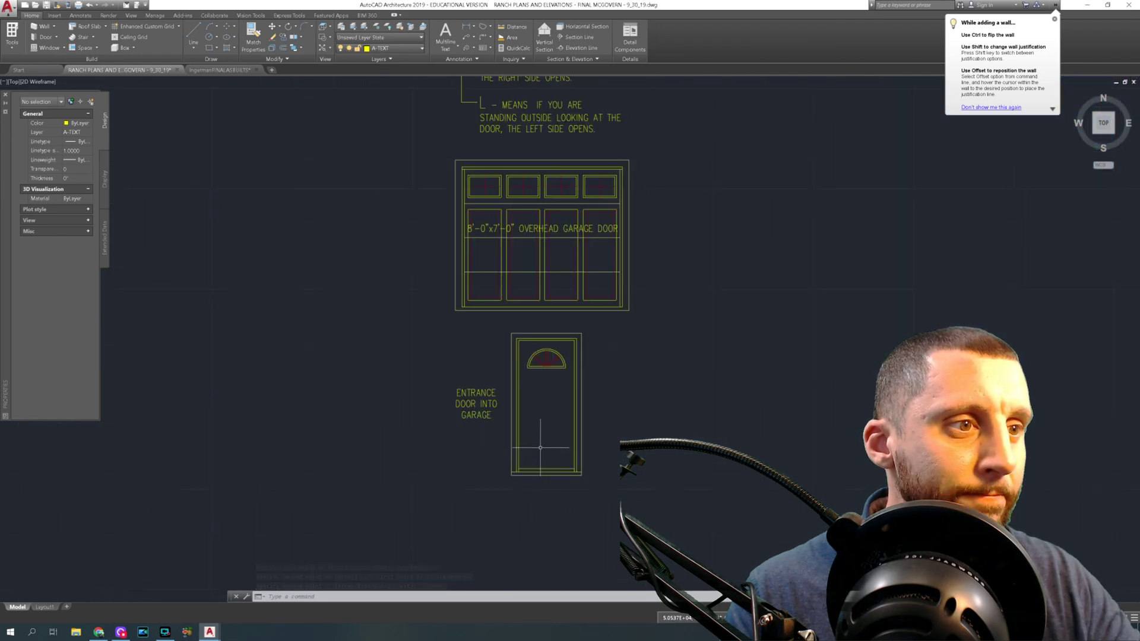
scroll(554, 453, up, 2)
scroll(554, 454, down, 5)
scroll(562, 361, up, 4)
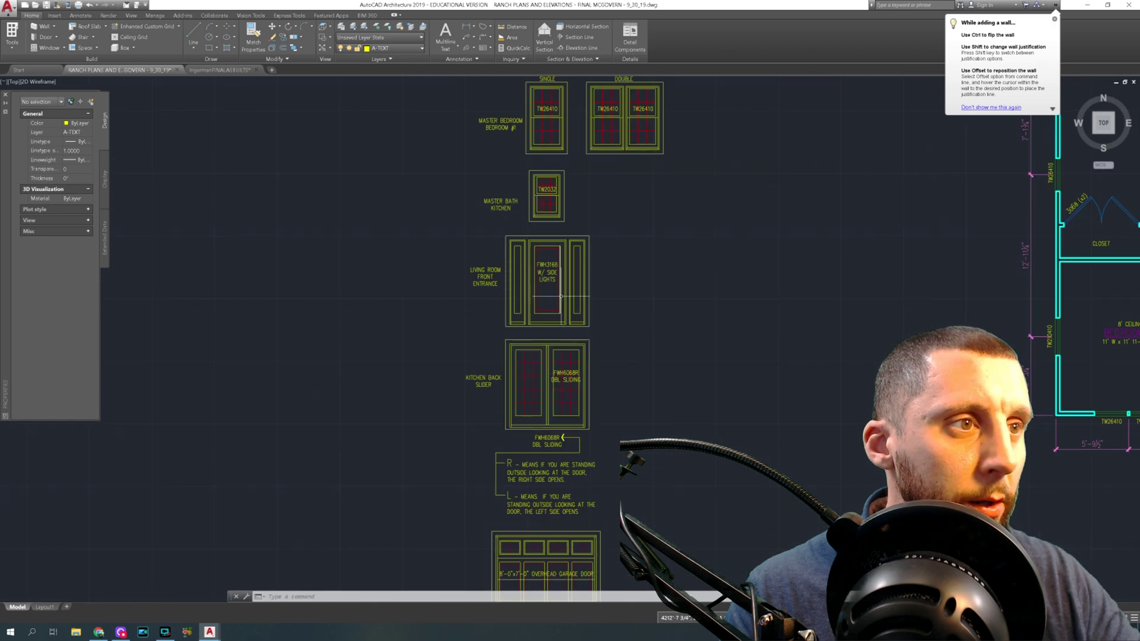
scroll(558, 288, up, 2)
drag(478, 204, 617, 358)
key(ctrl+c)
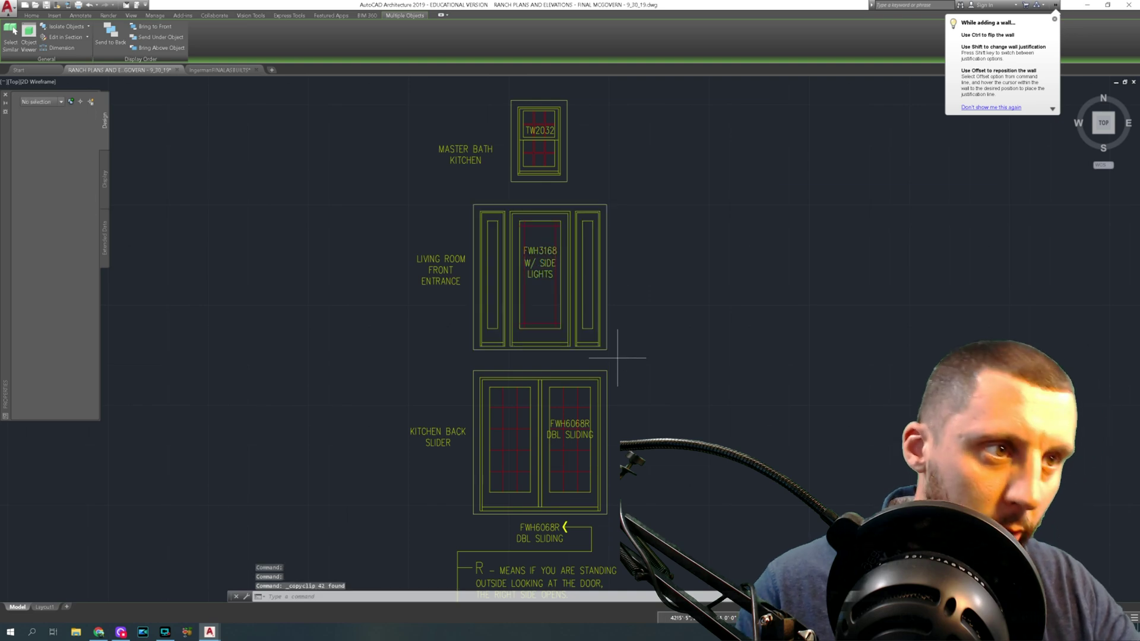
Step: Paste the copied entrance door into the open space below the floor plan
key(ctrl+v)
scroll(617, 358, down, 8)
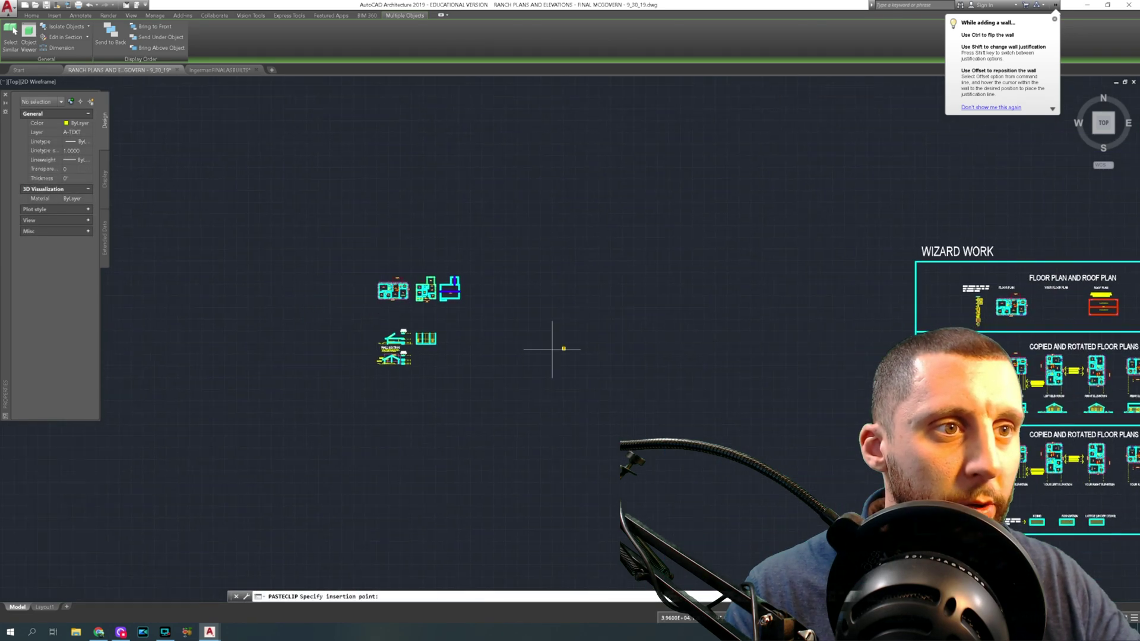
scroll(431, 319, up, 6)
scroll(406, 245, up, 10)
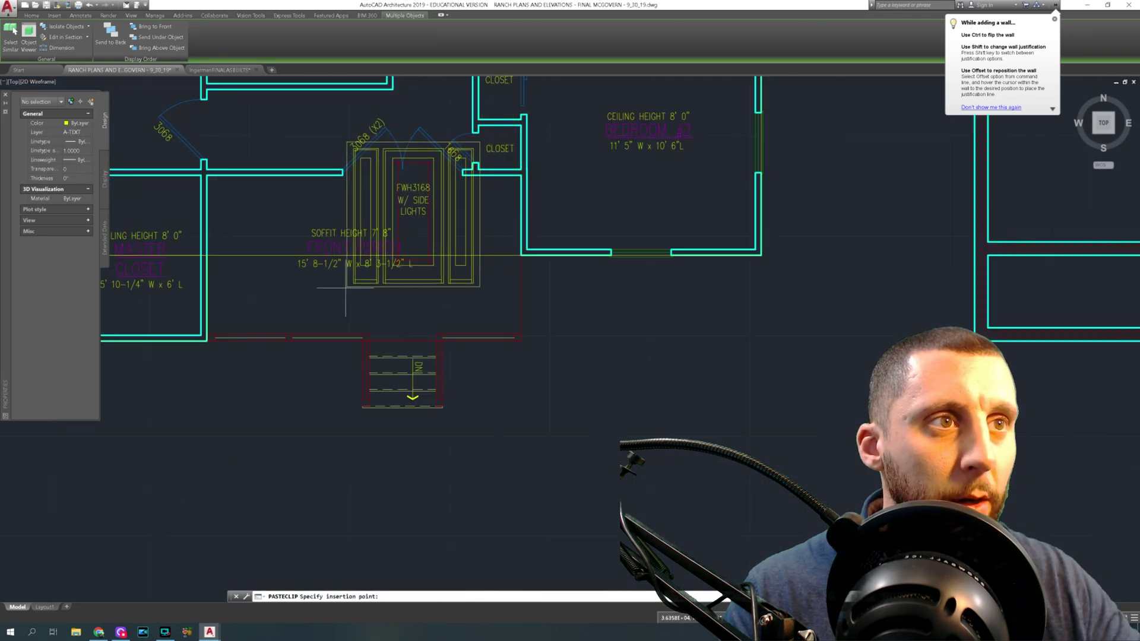
scroll(438, 394, down, 5)
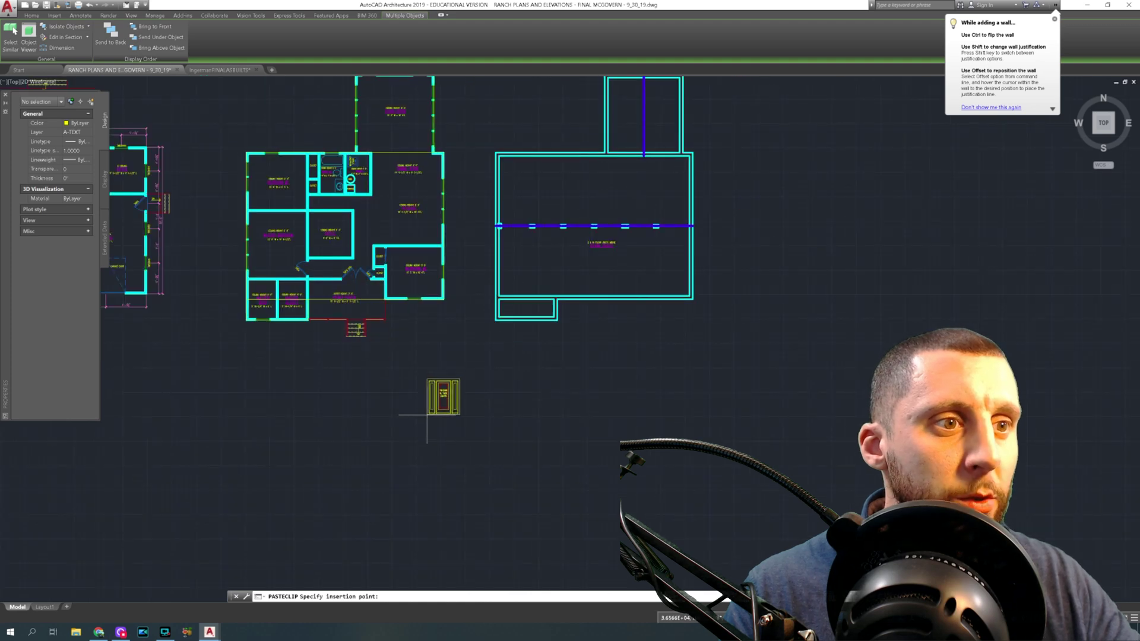
click(437, 396)
Step: Erase both side lights and the surrounding trim outline from the pasted entrance door, leaving only the center door panel
scroll(427, 415, up, 10)
click(462, 215)
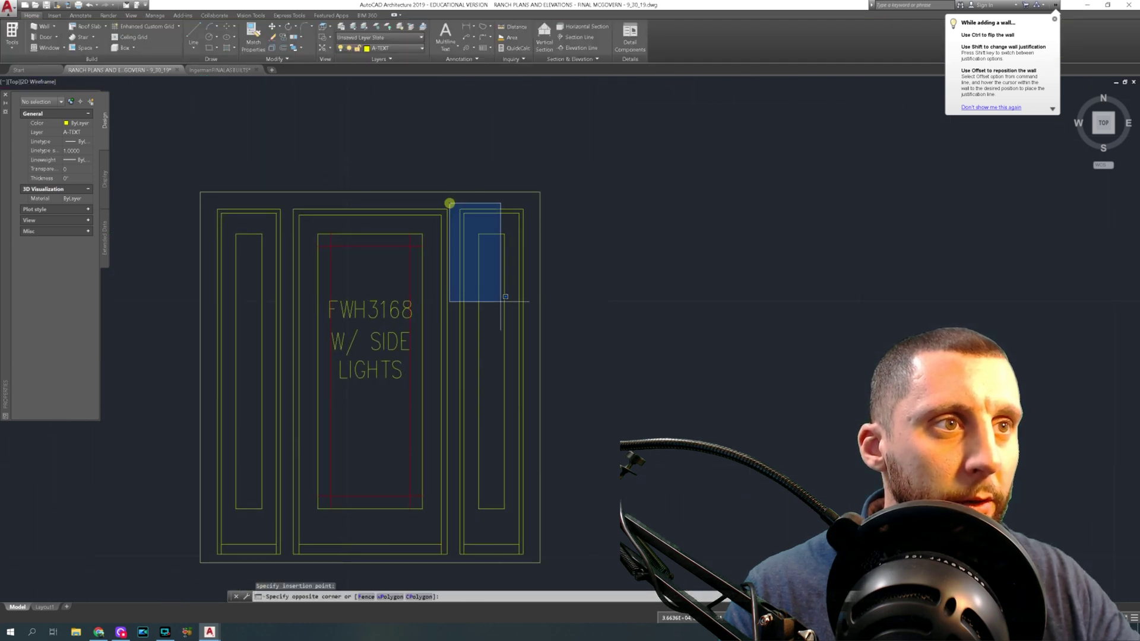
scroll(499, 300, down, 2)
click(528, 465)
key(Delete)
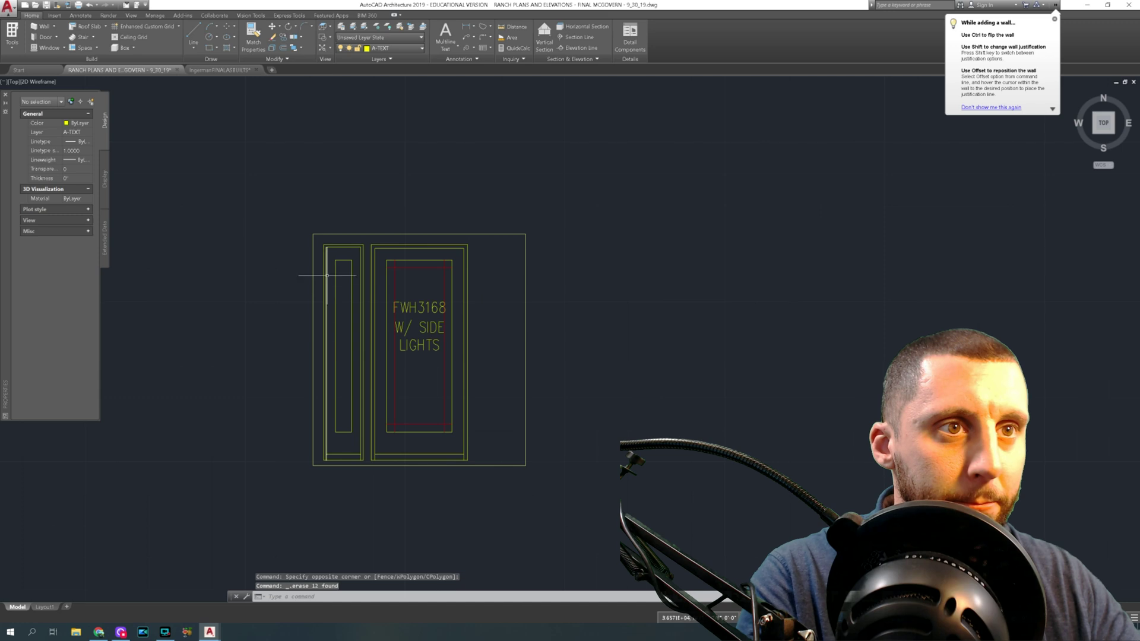
click(316, 237)
click(369, 466)
key(Delete)
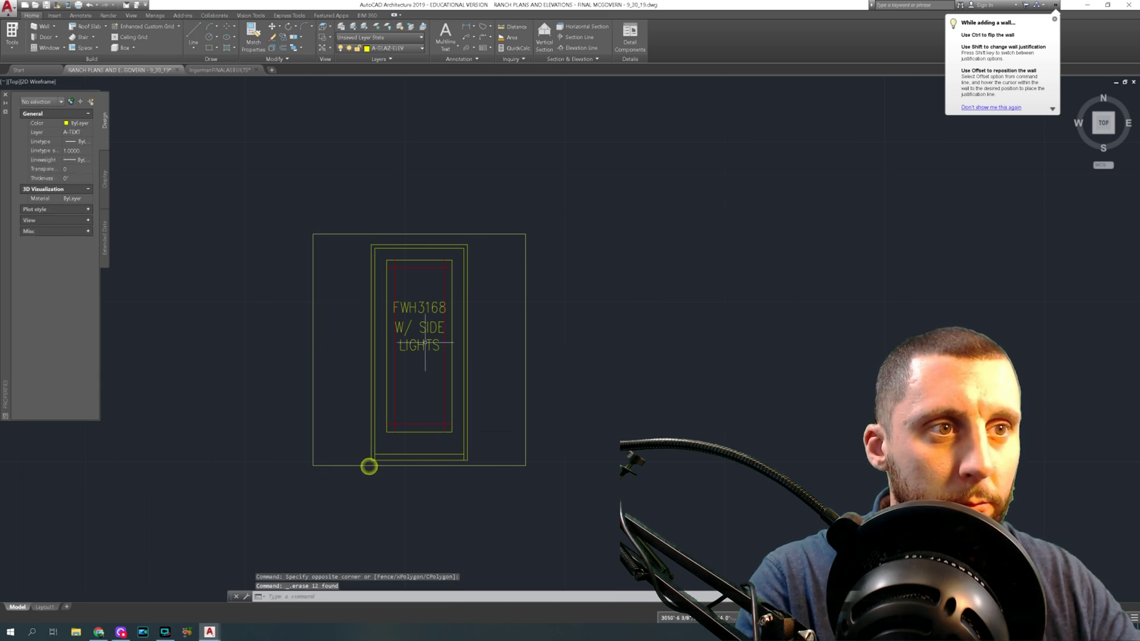
click(495, 240)
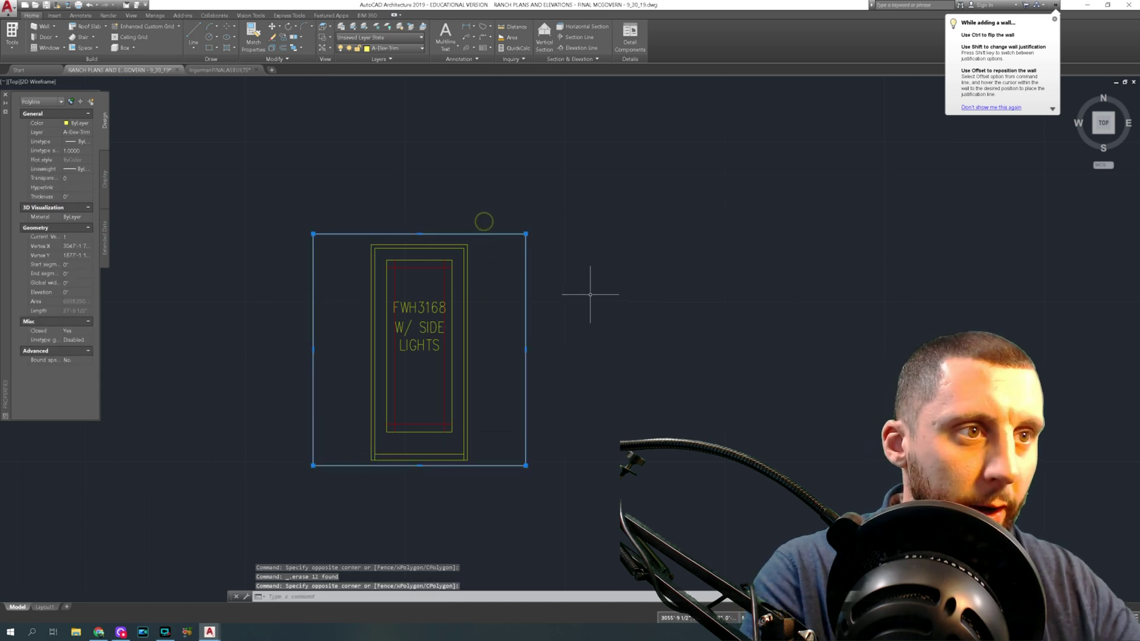
key(Delete)
Step: Copy the center FWH3168 door panel directly beside the original on its right to make a double door
click(526, 485)
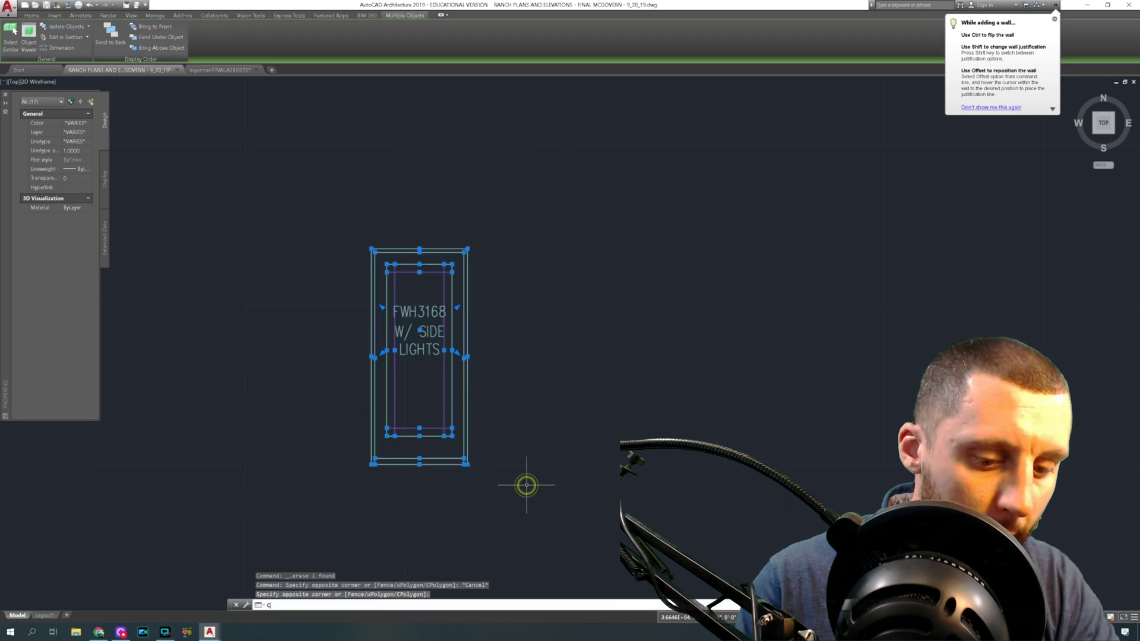
key(Return)
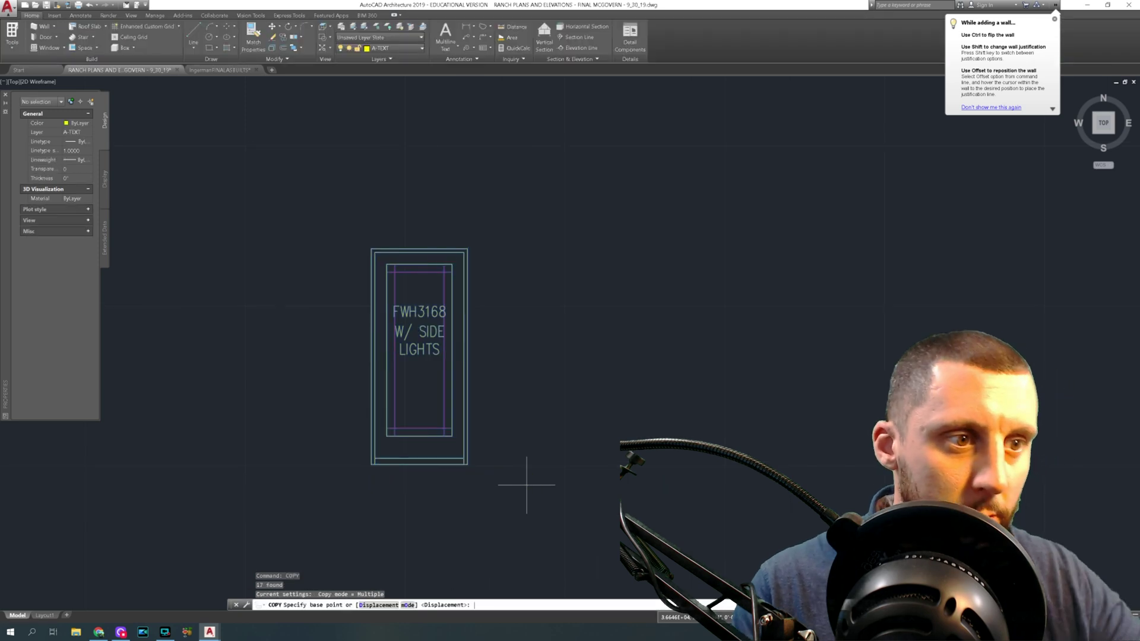
click(371, 465)
click(467, 464)
key(Escape)
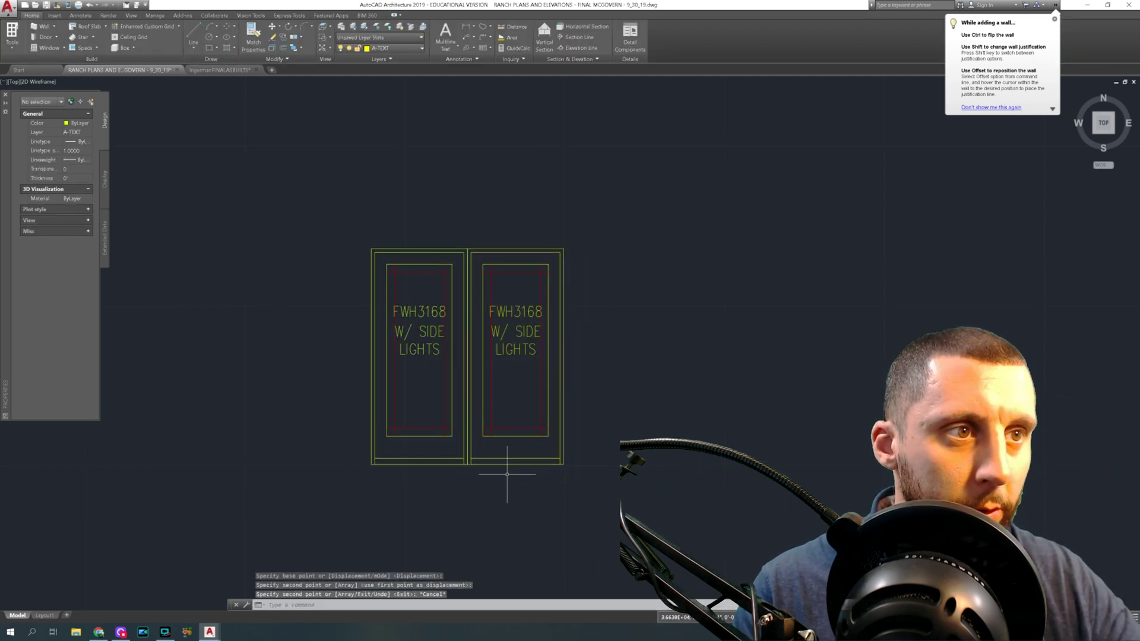
Step: Measure the overall width across the tops of the two door panels
text(DIMLINEAR)
key(Return)
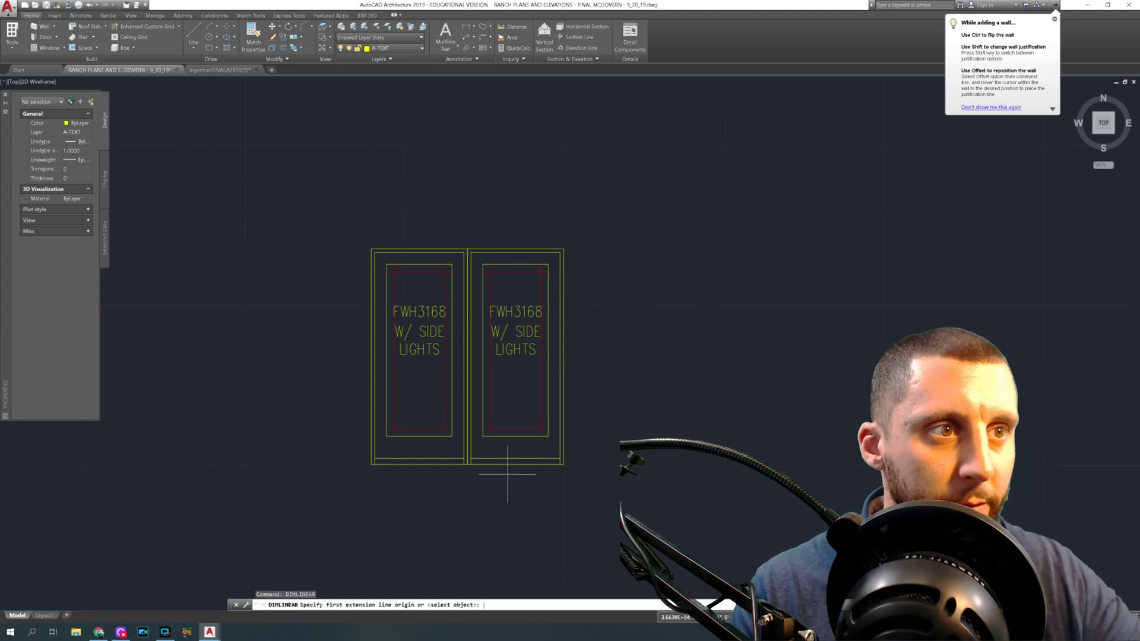
click(372, 247)
click(563, 250)
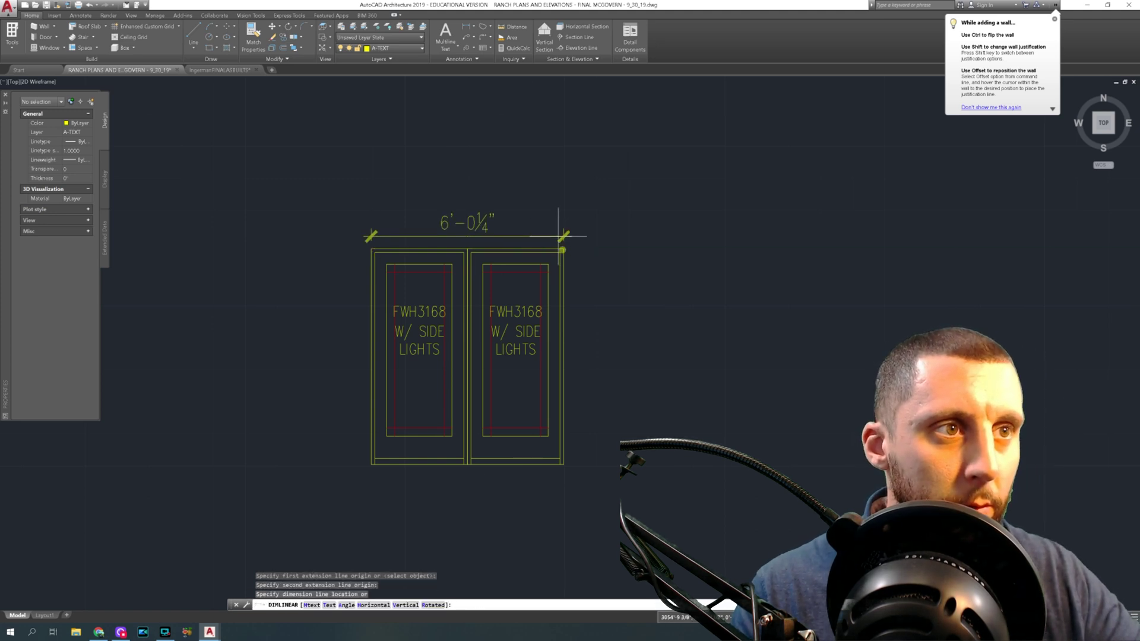
key(Escape)
scroll(566, 248, up, 2)
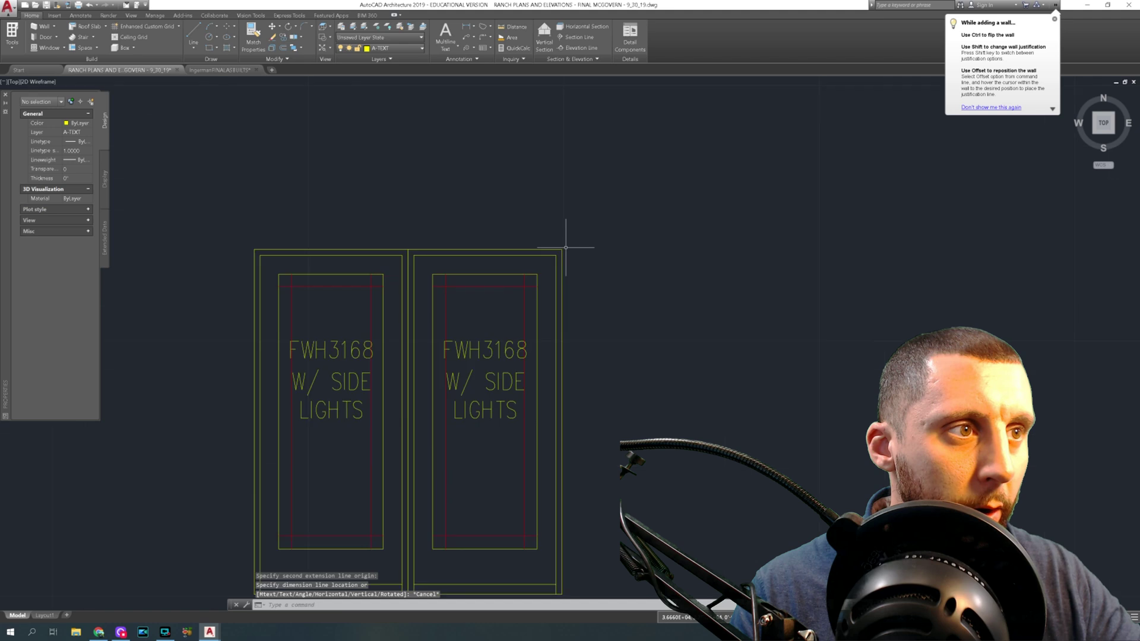
Step: Move the right door panel 1/4" to the left so it overlaps the left panel's frame
scroll(572, 235, down, 2)
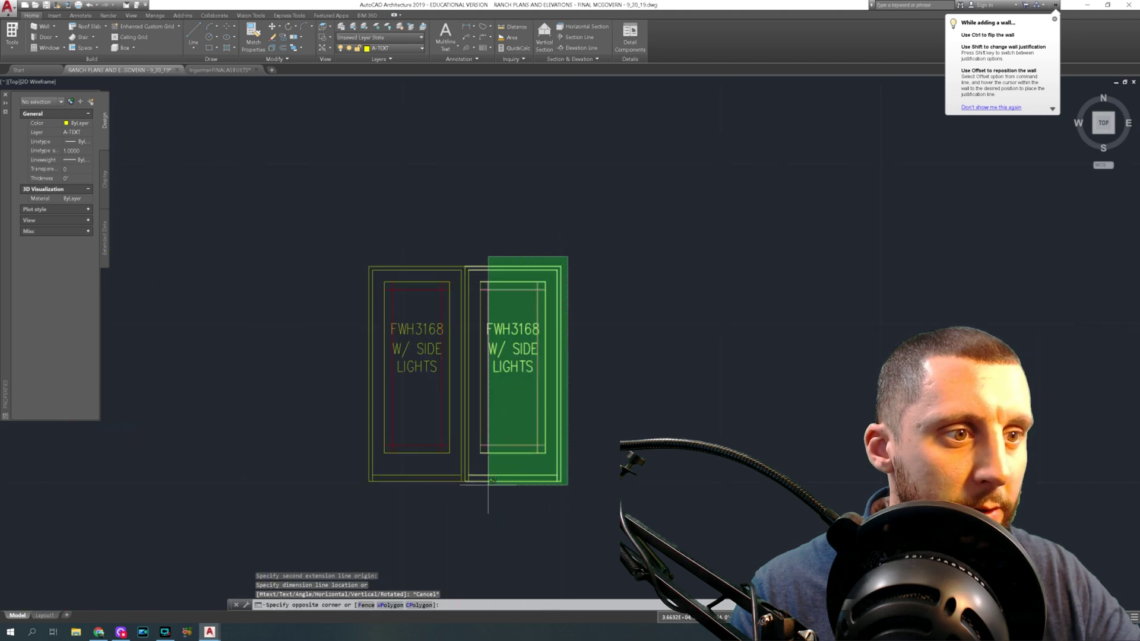
click(466, 497)
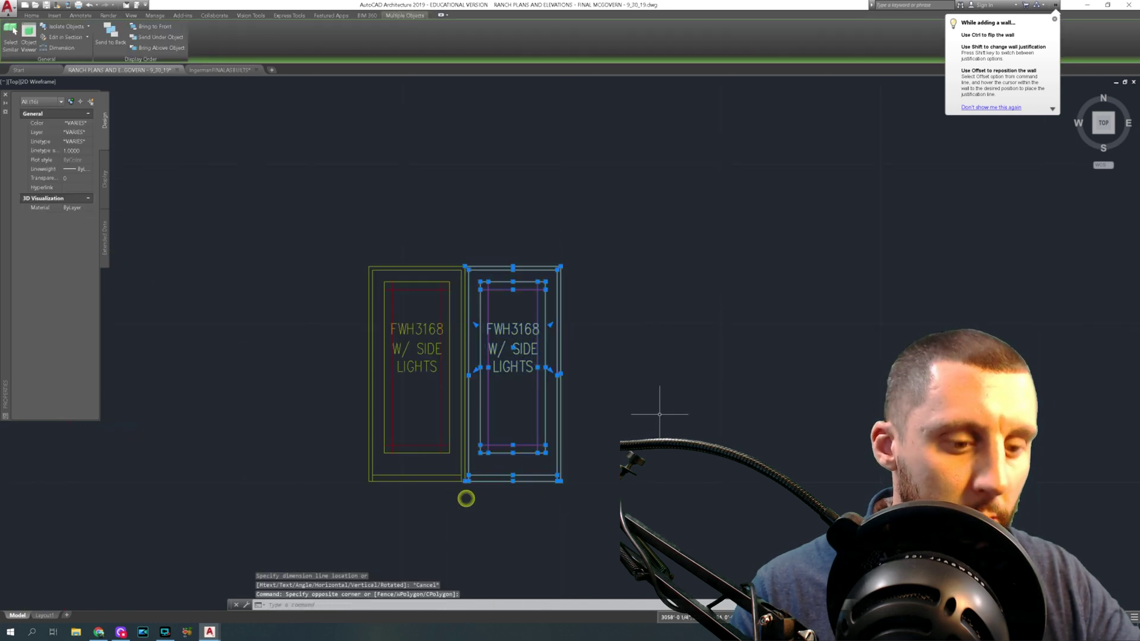
text(m)
key(Return)
click(661, 407)
text(1)
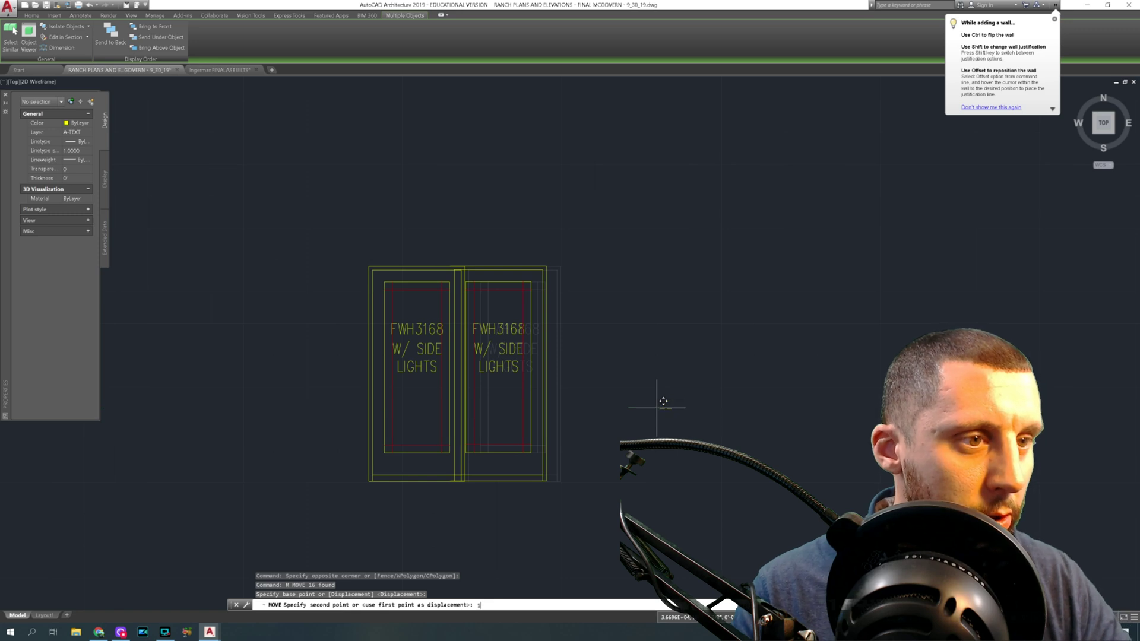
text(/4)
key(Return)
scroll(465, 274, up, 5)
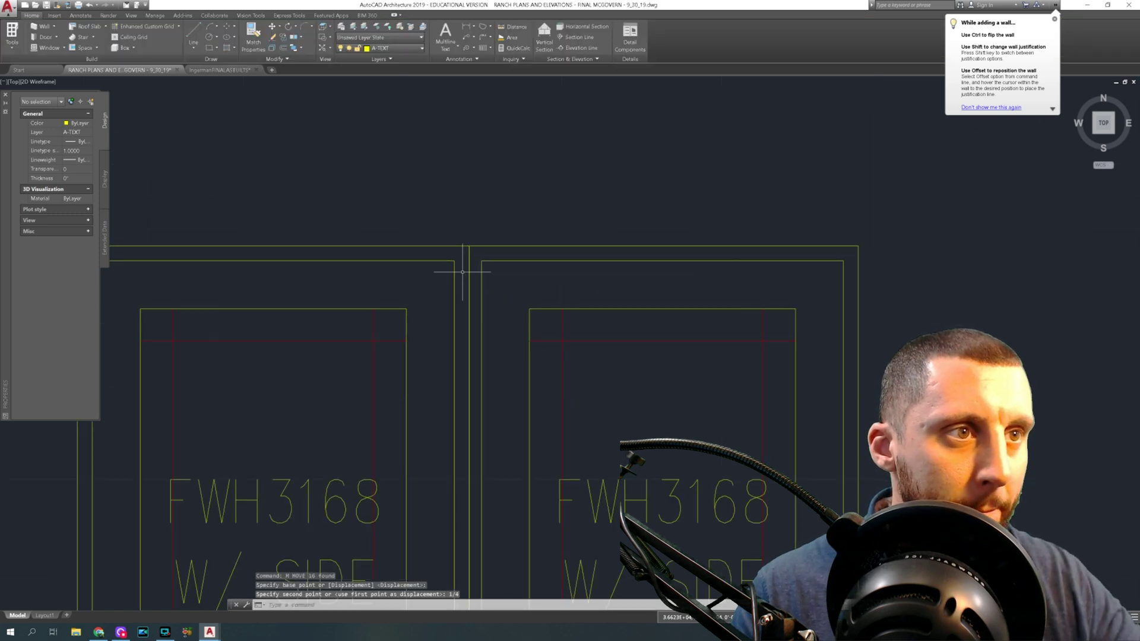
scroll(467, 292, down, 8)
scroll(467, 291, up, 3)
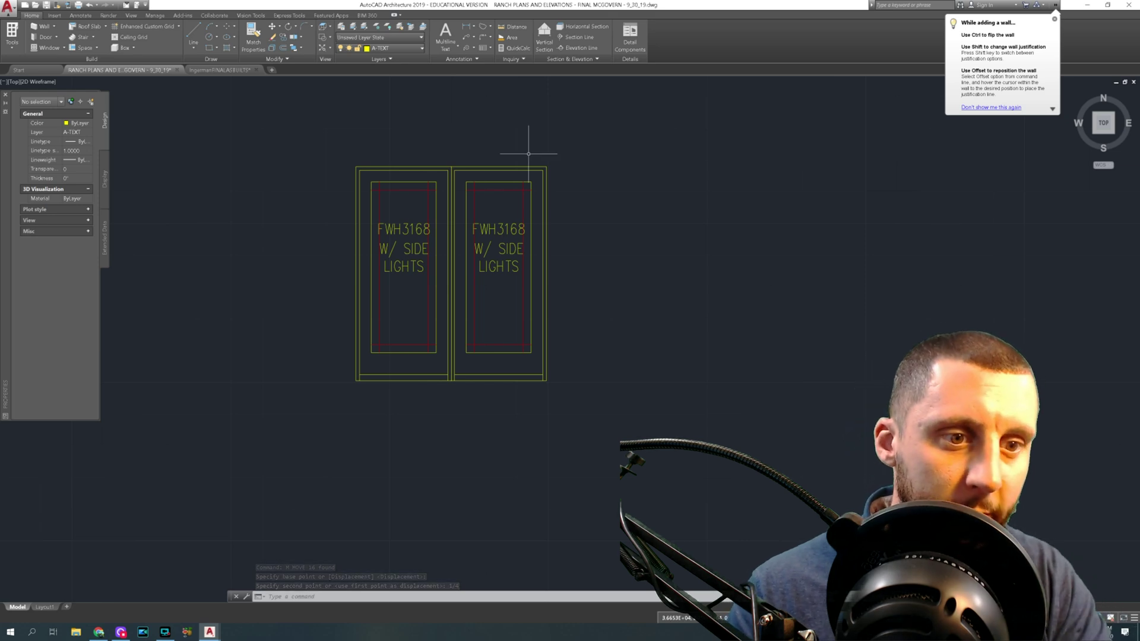
Step: Draw a rectangle around the outer frame of the double door, from its upper-left to its lower-right corner
key(Return)
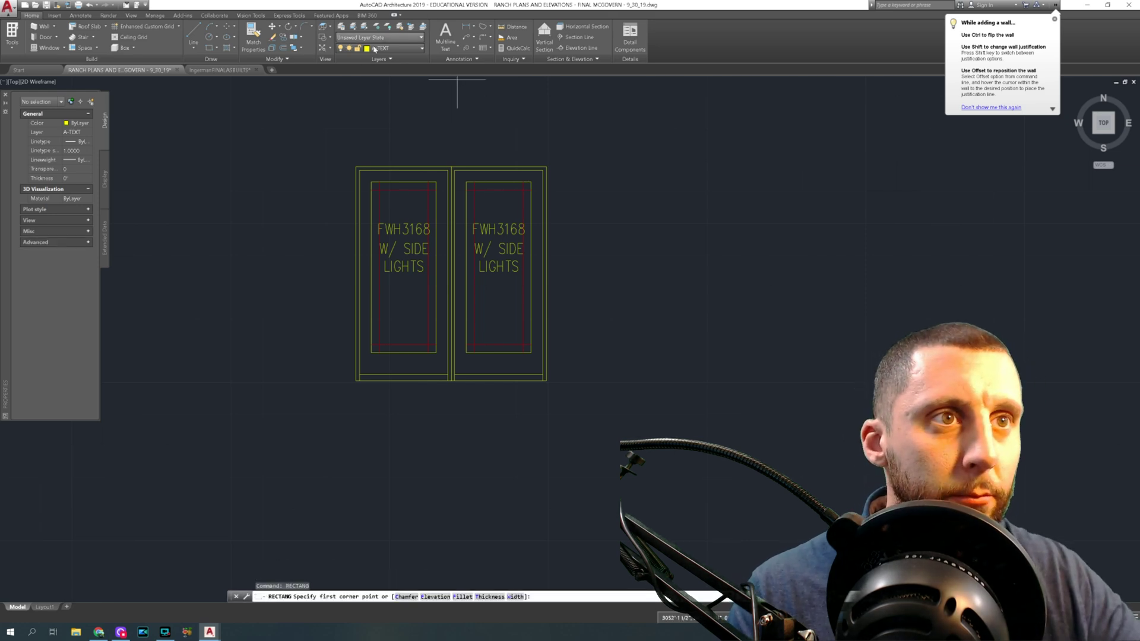
click(356, 166)
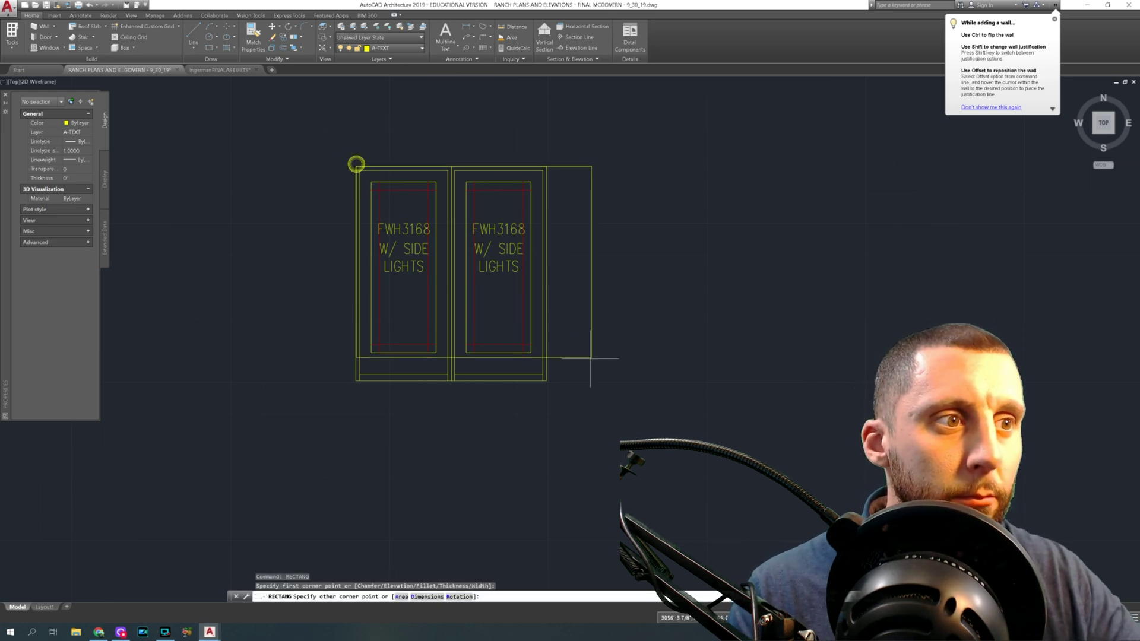
click(546, 381)
click(547, 380)
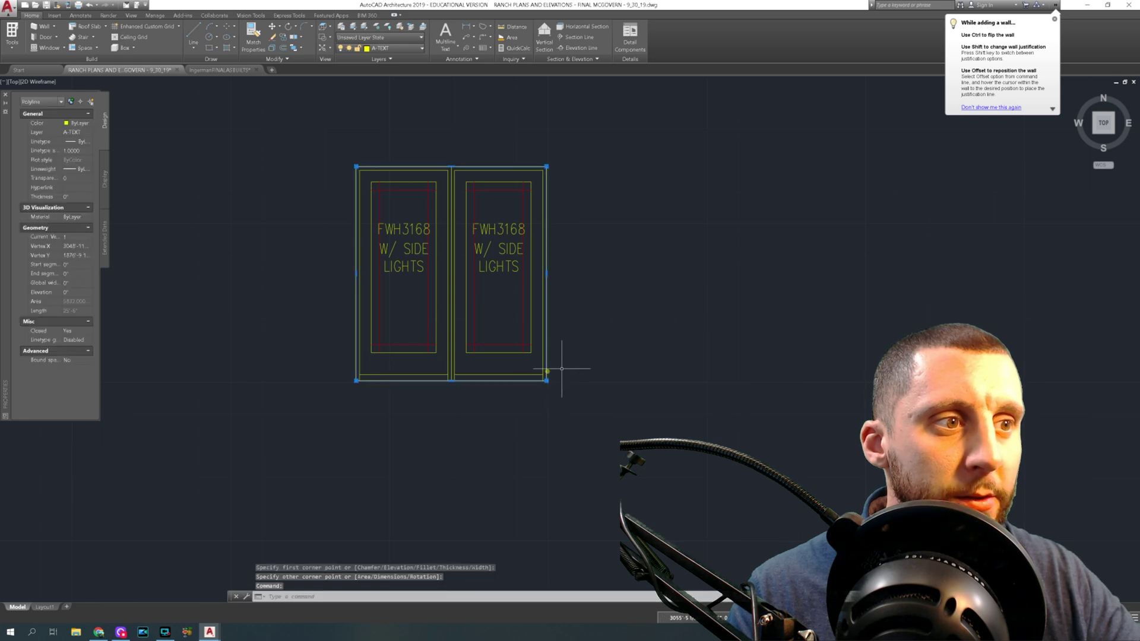
Step: Stretch all four sides of the rectangle outward by 4 inches to form trim around the double door
click(546, 273)
text(4)
key(Return)
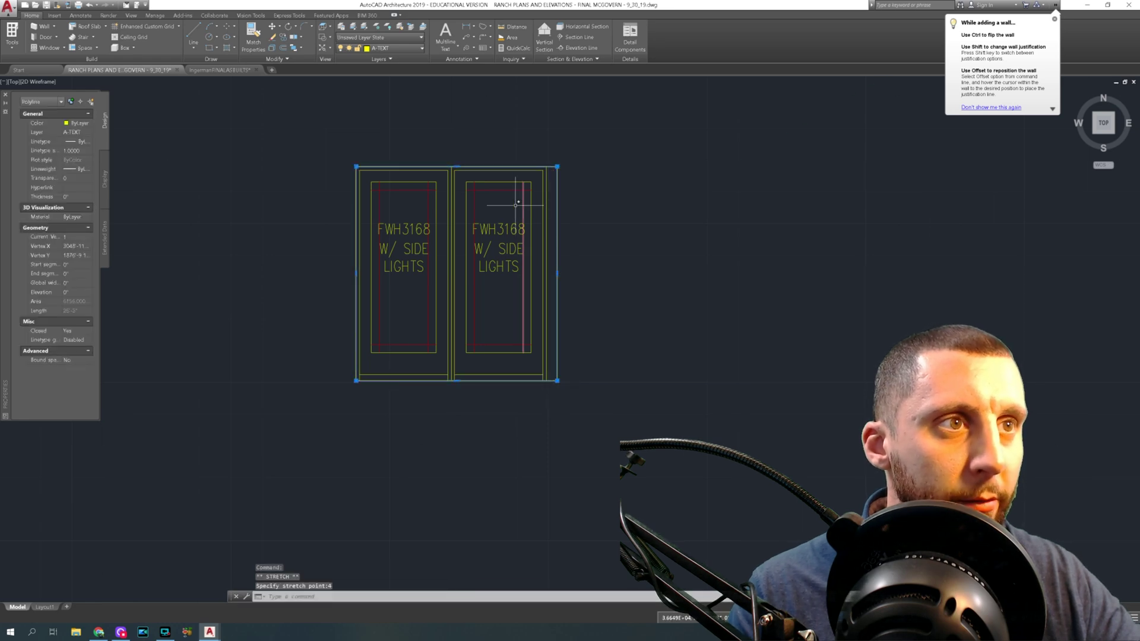
click(457, 166)
text(4)
key(Return)
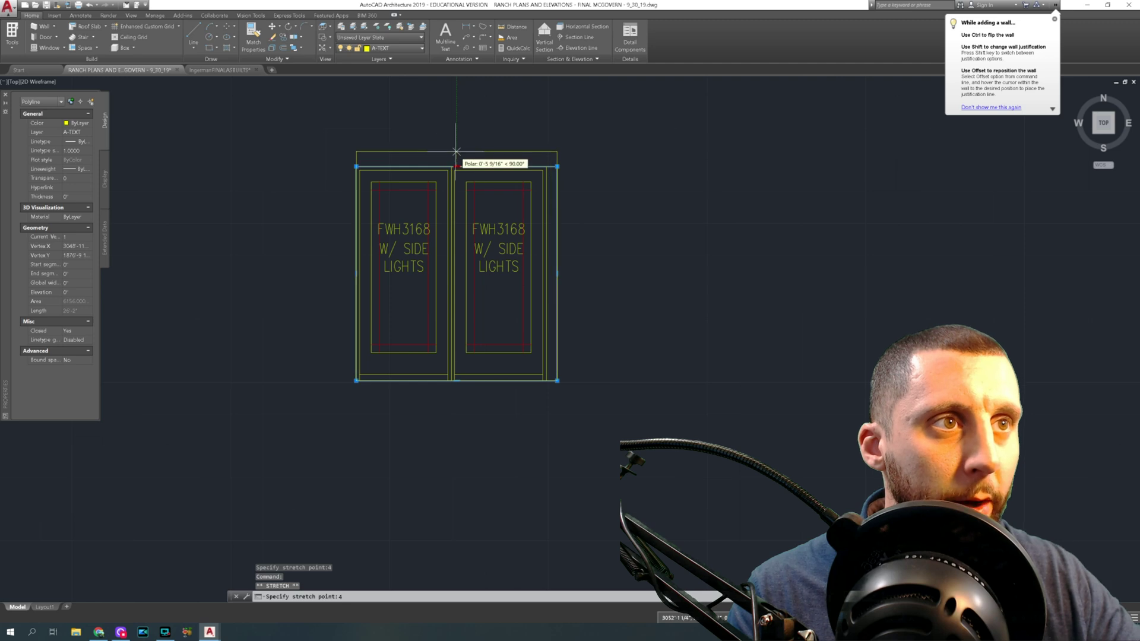
click(357, 268)
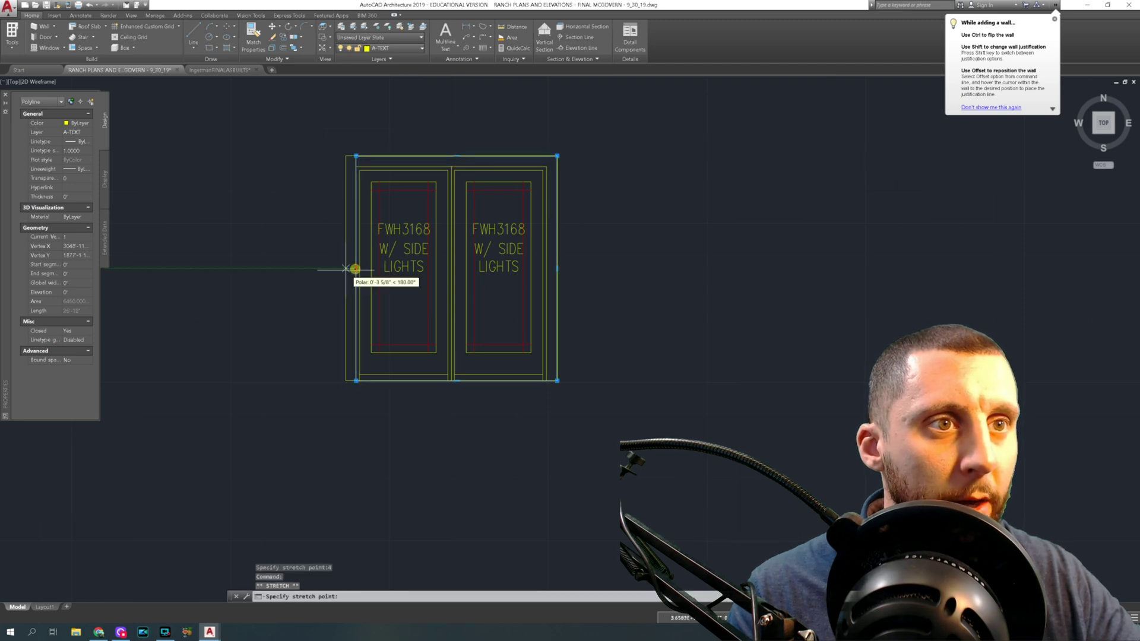
text(4)
key(Return)
click(451, 380)
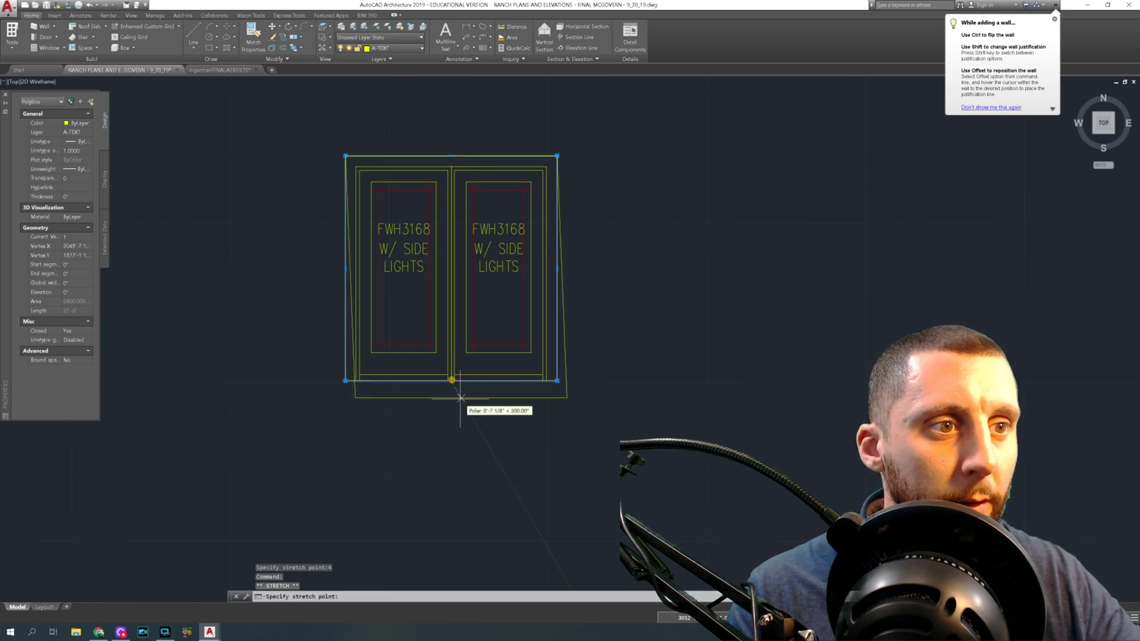
text(4)
key(Return)
key(Escape)
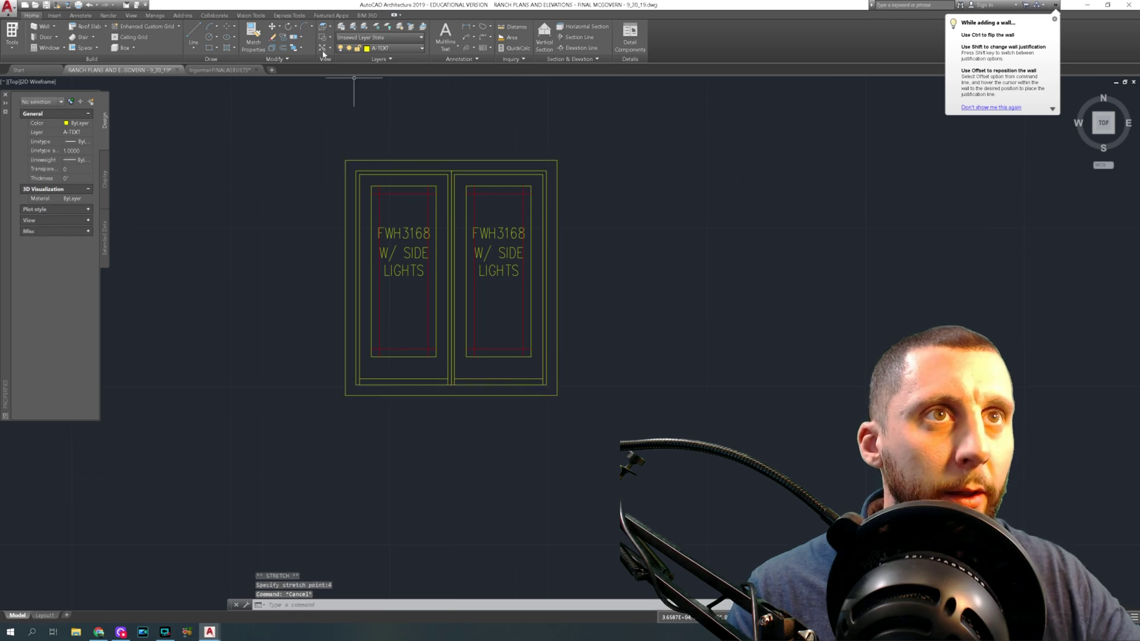
Step: Match the properties of the double door's trim rectangle to the trim outline of an elevation window
click(263, 43)
scroll(342, 158, down, 5)
middle_drag(301, 414, 467, 313)
middle_drag(302, 412, 585, 329)
scroll(327, 282, up, 8)
click(313, 254)
scroll(313, 253, down, 9)
mouse_move(637, 118)
middle_down()
mouse_move(377, 253)
mouse_move(372, 279)
middle_up()
scroll(426, 225, up, 8)
click(426, 287)
key(Escape)
scroll(305, 255, down, 3)
Step: Move the double door and its trim so the frame's upper-left corner meets the entrance's left construction line at head height
click(254, 268)
click(408, 423)
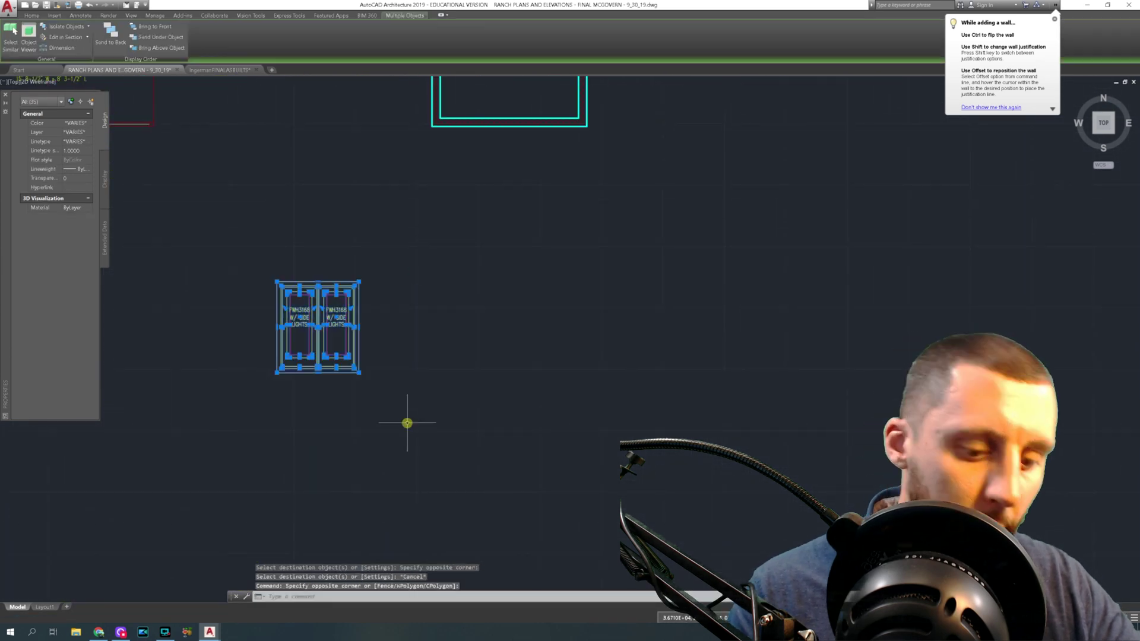
text(m)
key(Return)
scroll(368, 278, up, 8)
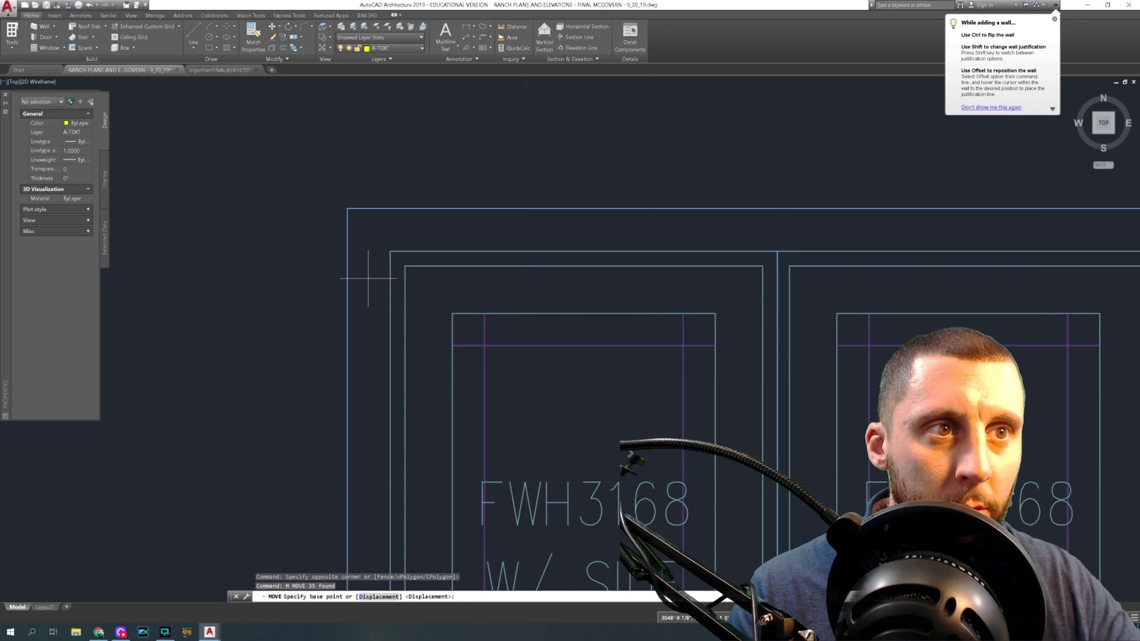
click(389, 252)
scroll(389, 252, down, 6)
middle_drag(418, 362, 462, 205)
scroll(384, 347, up, 8)
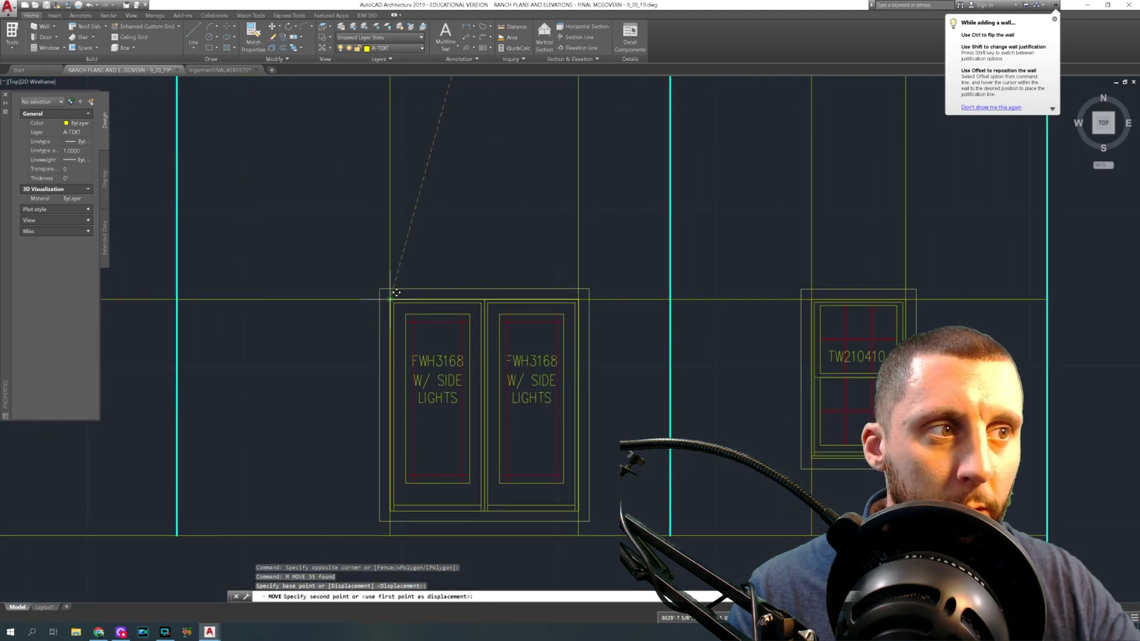
key(Escape)
Step: Erase the vertical construction lines that run above the double door and both windows
scroll(389, 297, down, 6)
click(466, 270)
click(403, 281)
click(513, 265)
click(486, 267)
key(Delete)
click(320, 261)
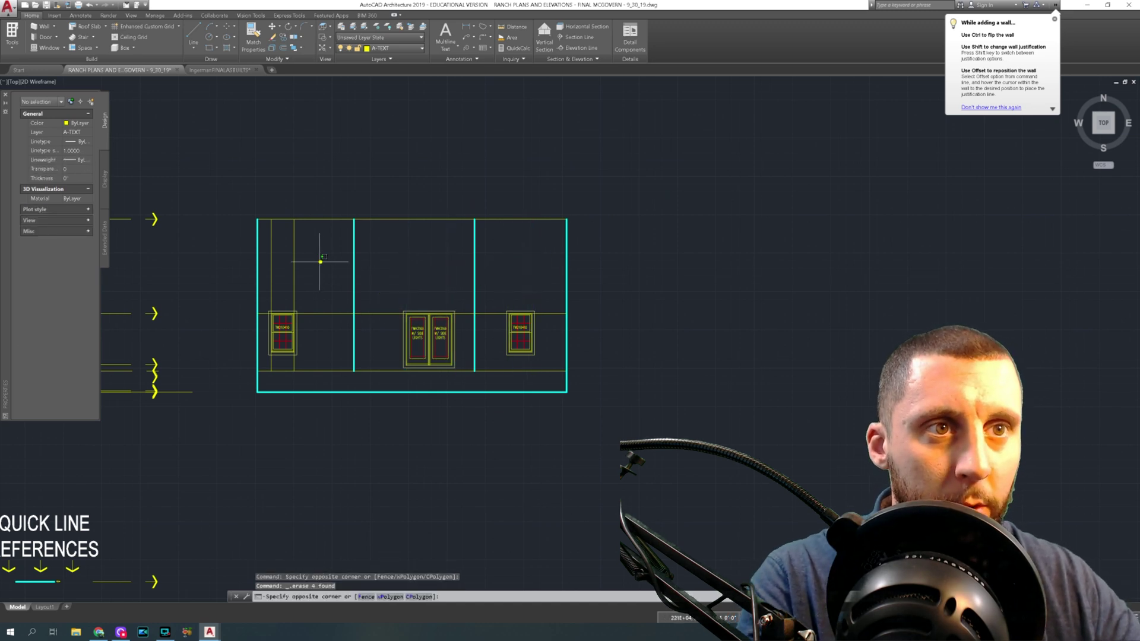
click(273, 276)
key(Delete)
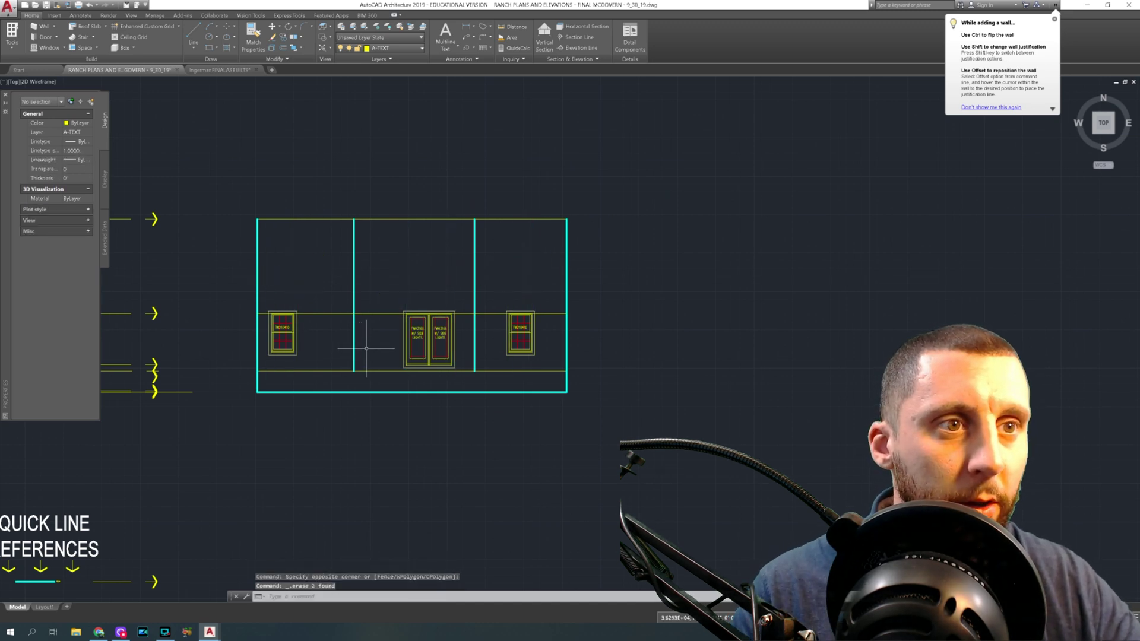
Step: Trim the two inner vertical wall lines back to the window and door head-height line
key(space)
key(space)
click(364, 272)
click(335, 280)
click(495, 263)
click(473, 273)
key(Escape)
Step: Erase the horizontal head-height construction line across the elevation
click(490, 299)
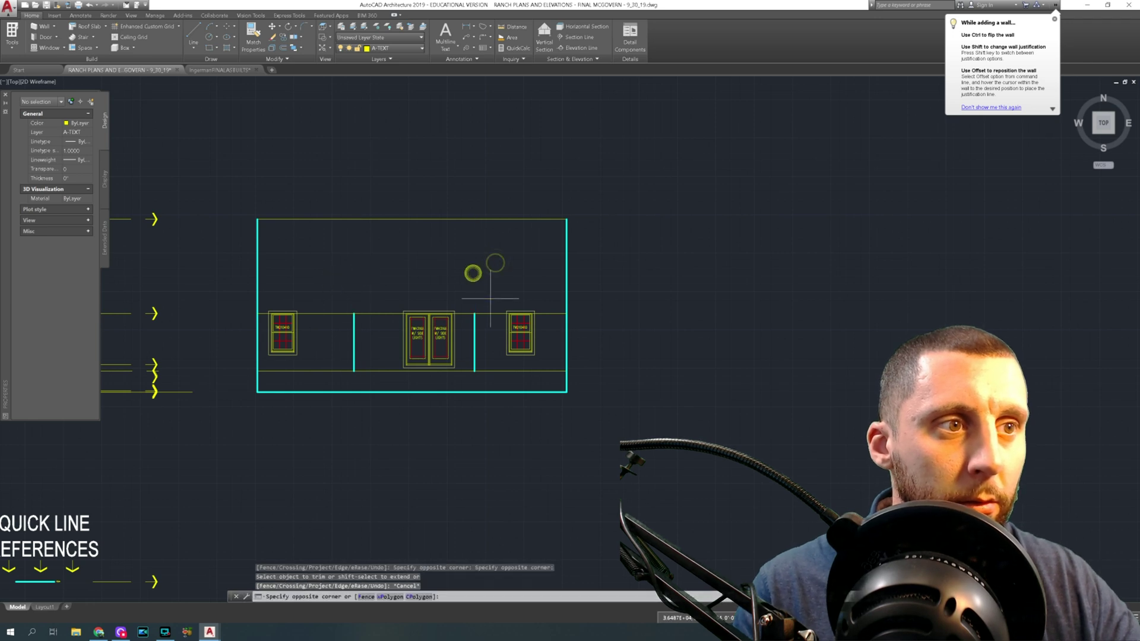
click(484, 335)
key(Delete)
scroll(482, 341, down, 4)
middle_drag(395, 327, 481, 291)
scroll(392, 289, up, 14)
middle_drag(290, 256, 361, 285)
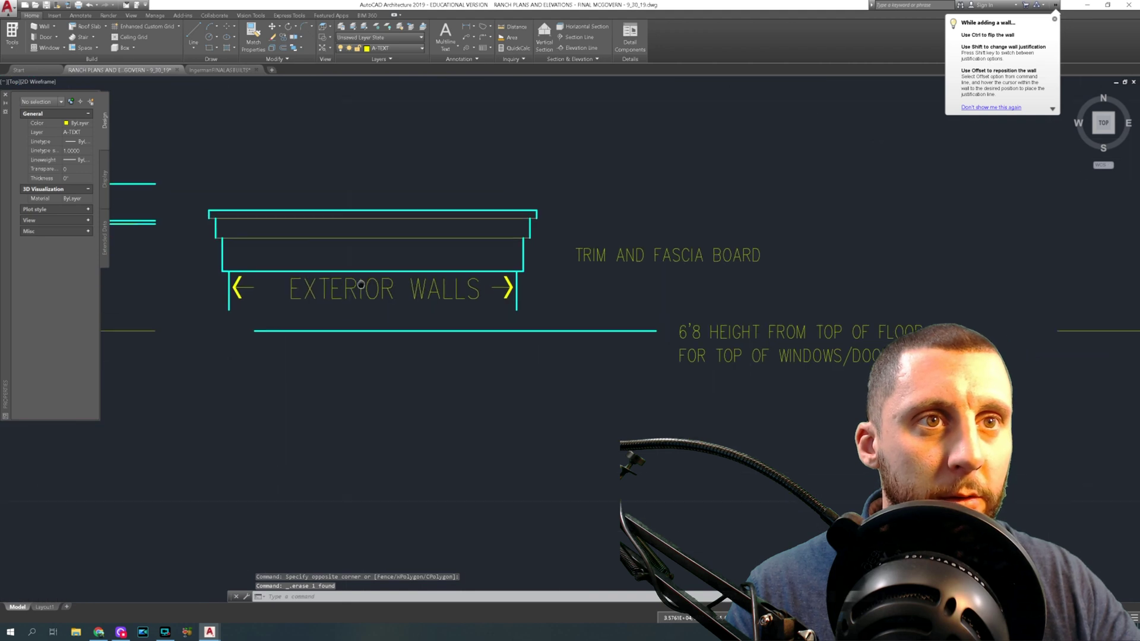
click(225, 212)
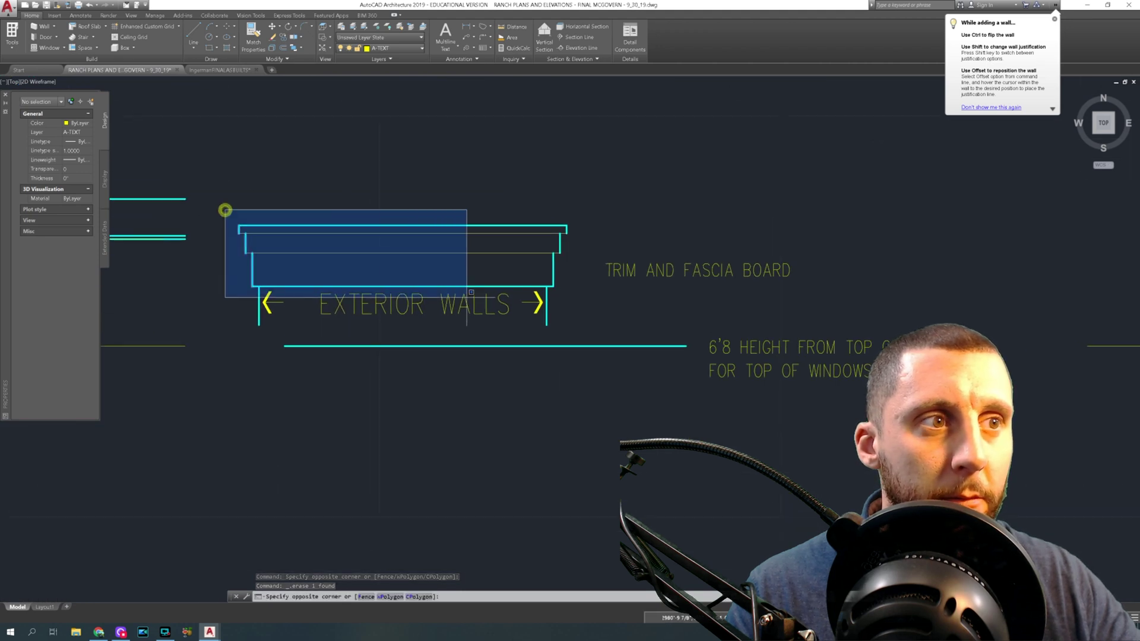
click(575, 288)
text(m)
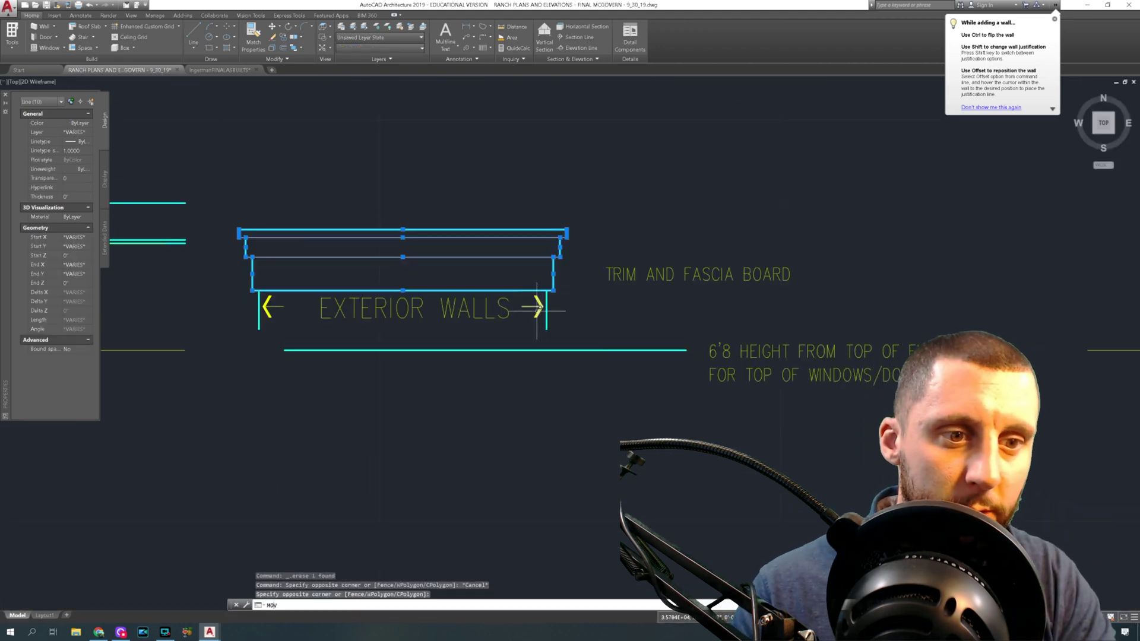
key(Return)
key(Escape)
Step: Copy the reference trim and fascia board onto the elevation, aligning its exterior wall point with the elevation's left exterior wall line
click(232, 203)
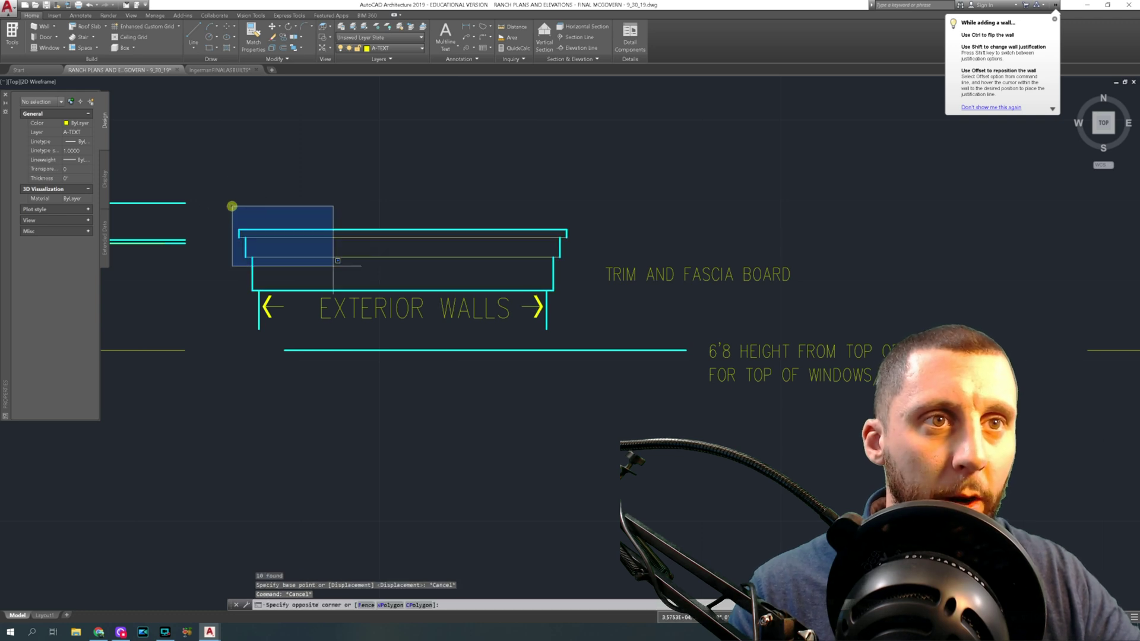
click(570, 295)
text(co)
key(Return)
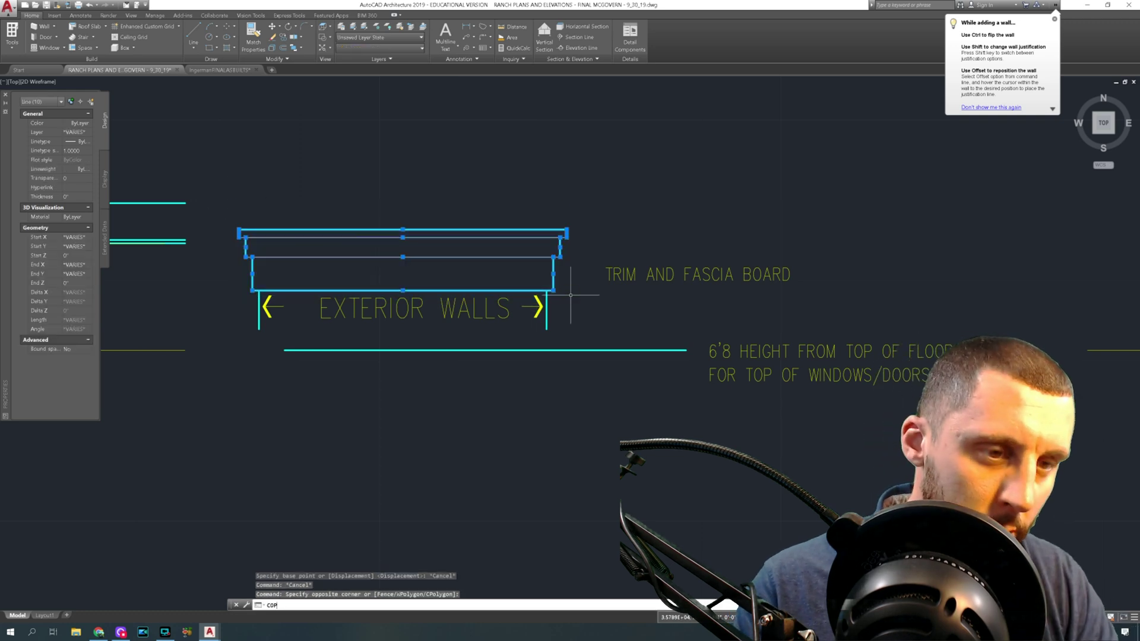
click(259, 290)
scroll(291, 288, down, 5)
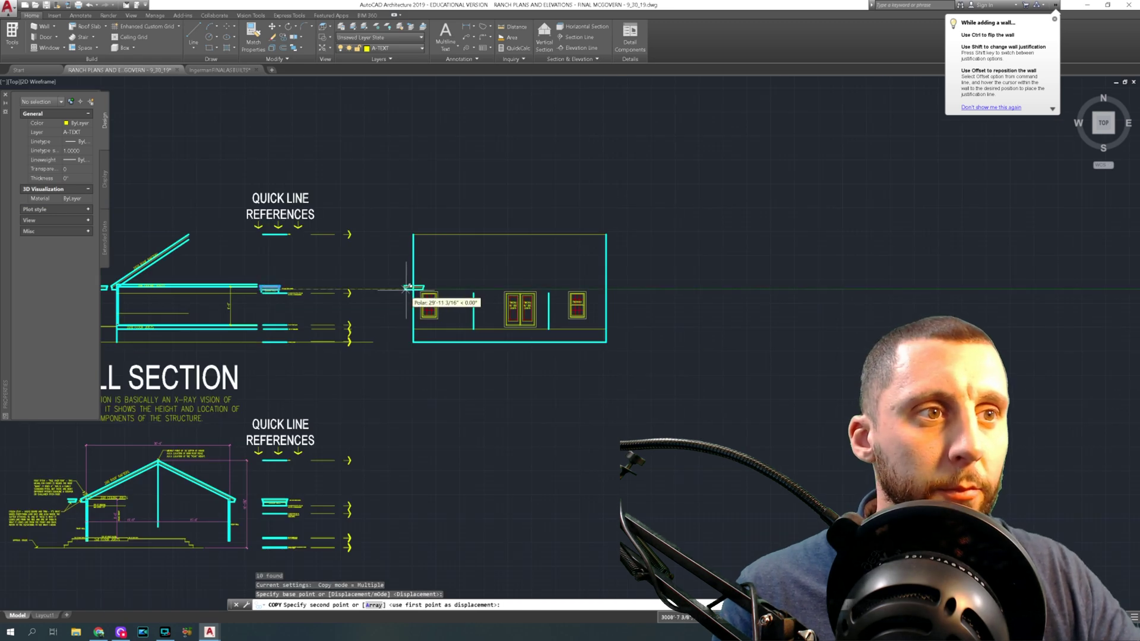
scroll(416, 288, up, 5)
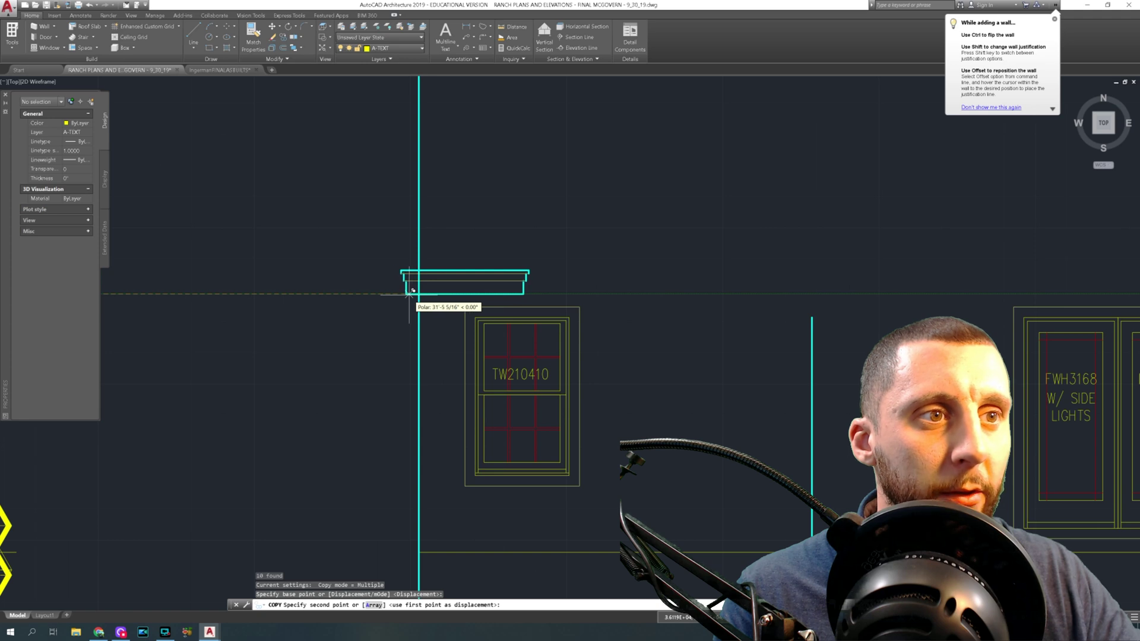
click(422, 289)
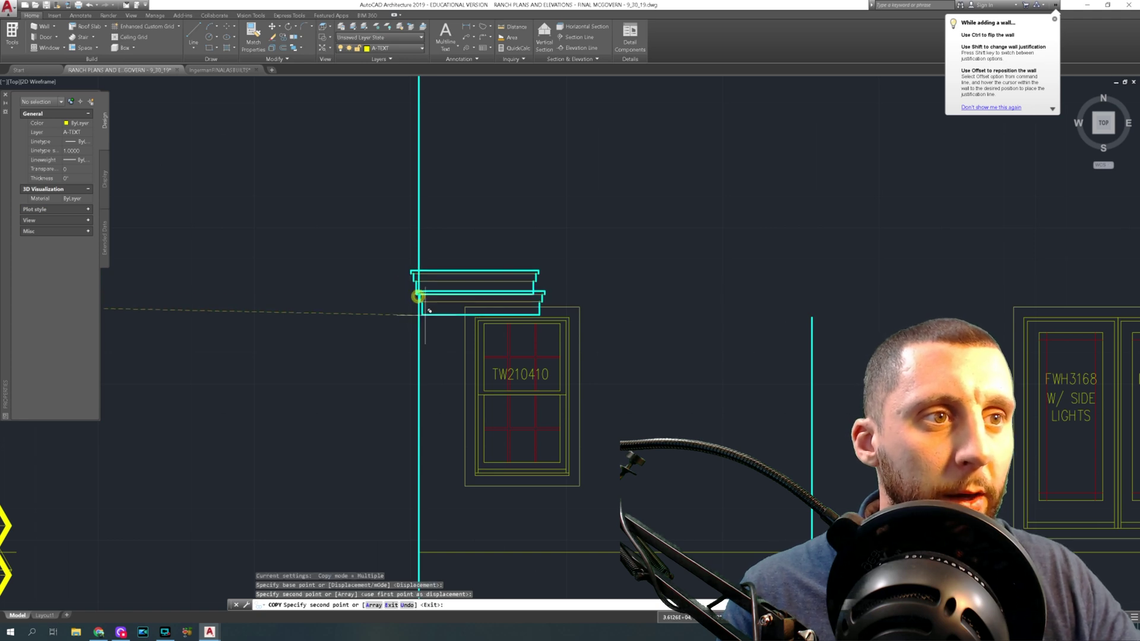
key(Escape)
Step: Trim the left exterior wall line above the bottom edge of the copied trim and fascia board
scroll(364, 306, up, 3)
scroll(364, 307, up, 5)
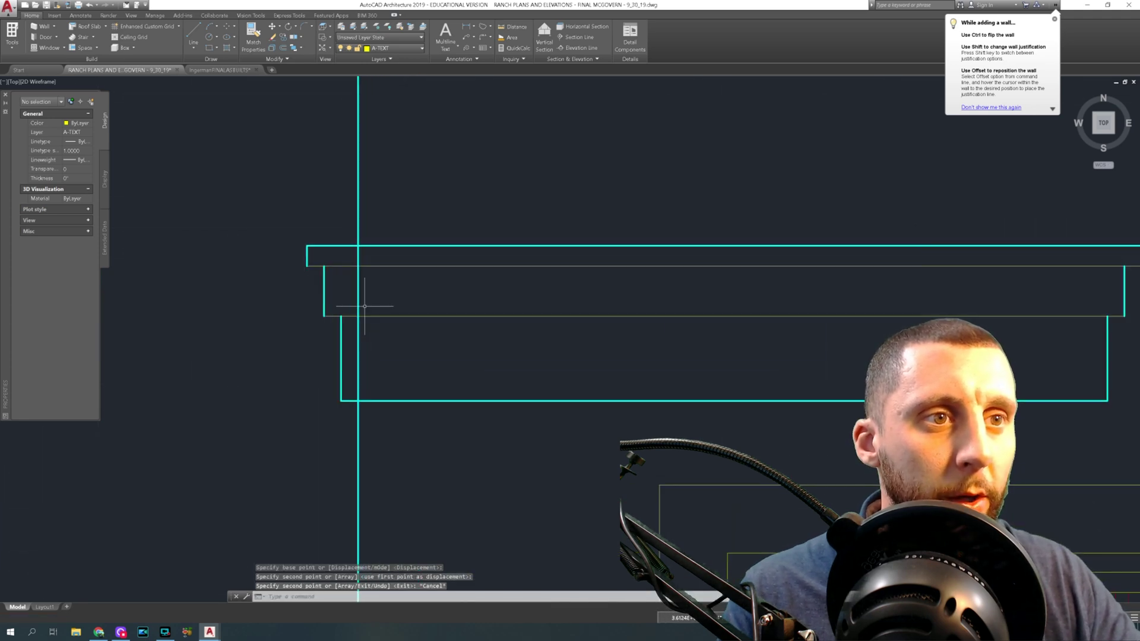
text(TR)
key(Return)
click(399, 401)
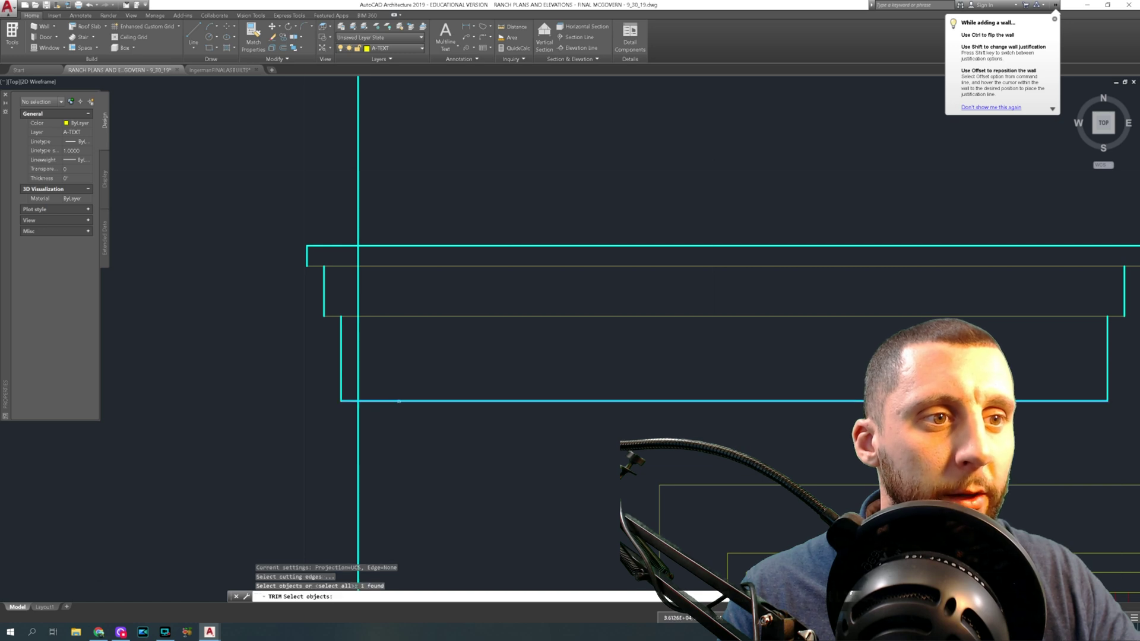
key(Return)
click(377, 358)
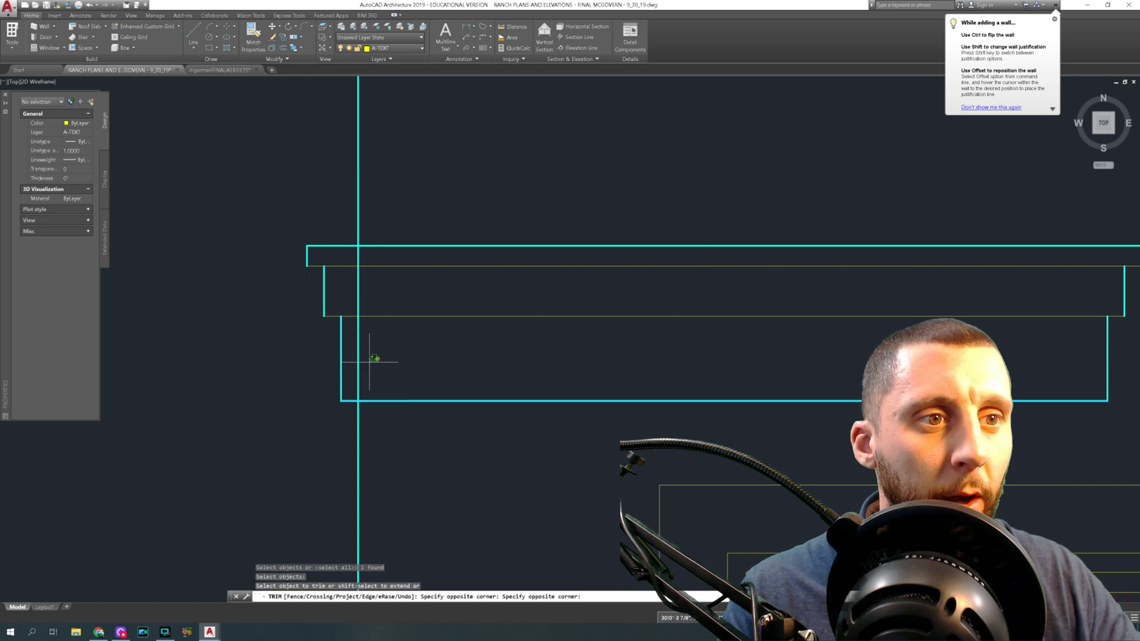
click(354, 366)
scroll(391, 383, down, 5)
key(Escape)
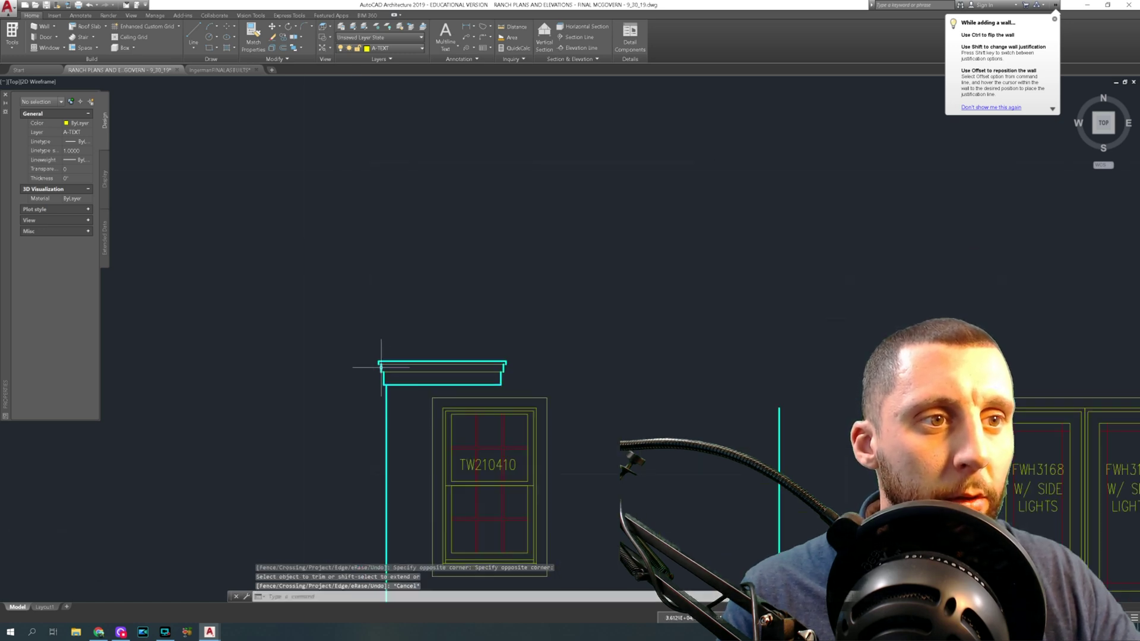
Step: Stretch the short left end line of the top fascia board straight up past the uppermost horizontal line
scroll(373, 348, up, 5)
click(370, 344)
scroll(370, 303, down, 3)
click(370, 295)
scroll(356, 261, down, 3)
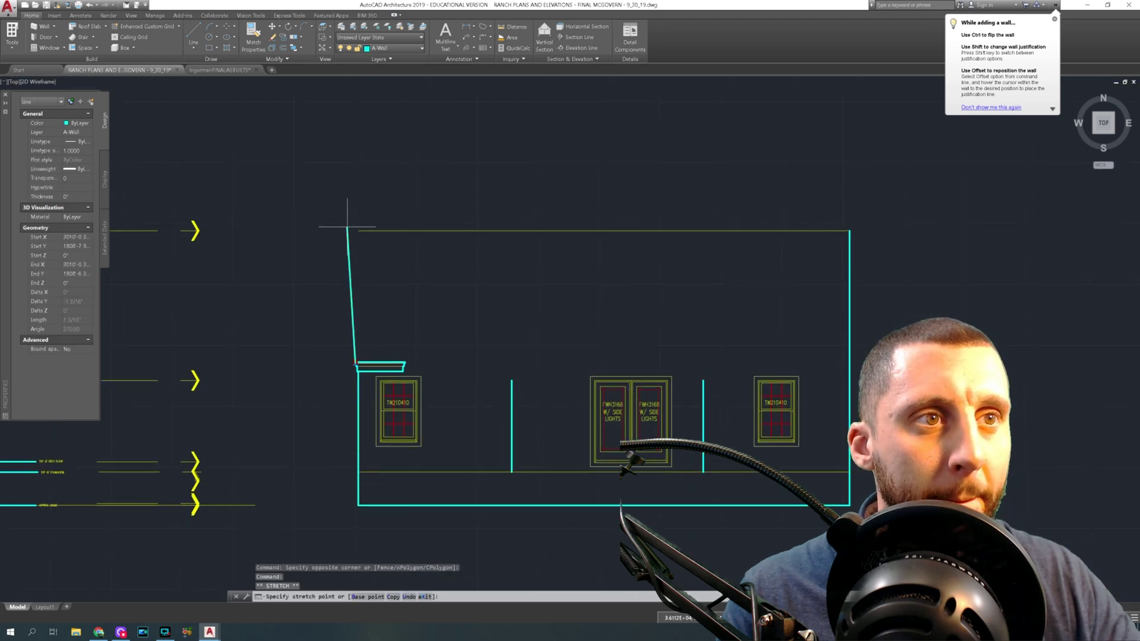
key(Escape)
Step: Fillet the extended left roof edge and the uppermost horizontal line into a square corner with radius 0
scroll(359, 224, up, 5)
text(f)
key(Return)
text(r)
key(Return)
text(0)
key(Return)
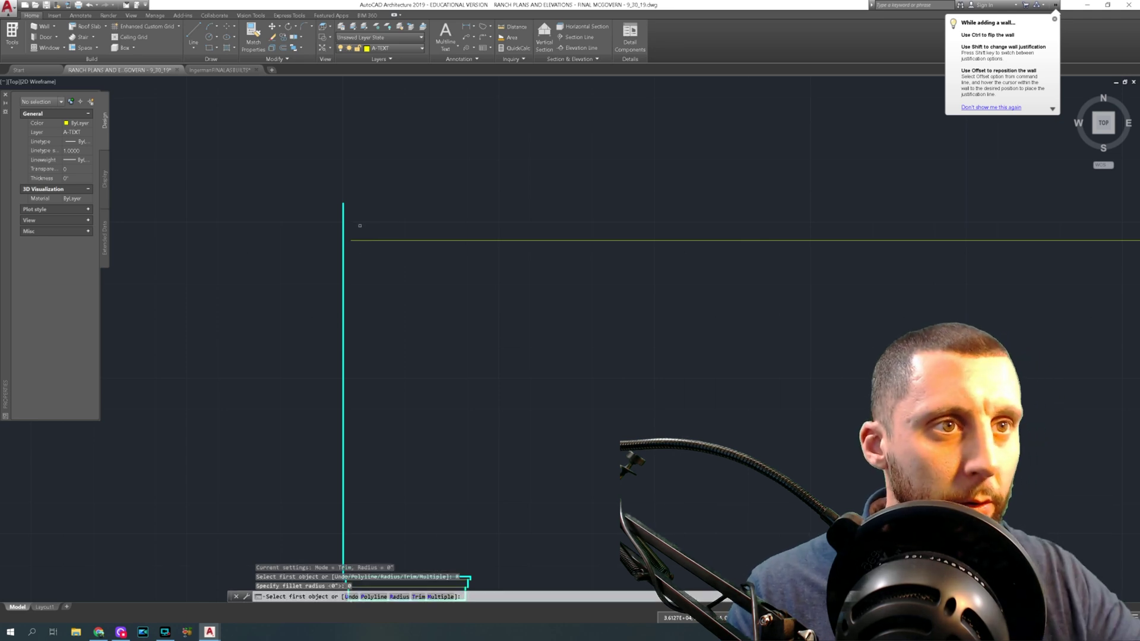
click(345, 270)
scroll(380, 249, down, 4)
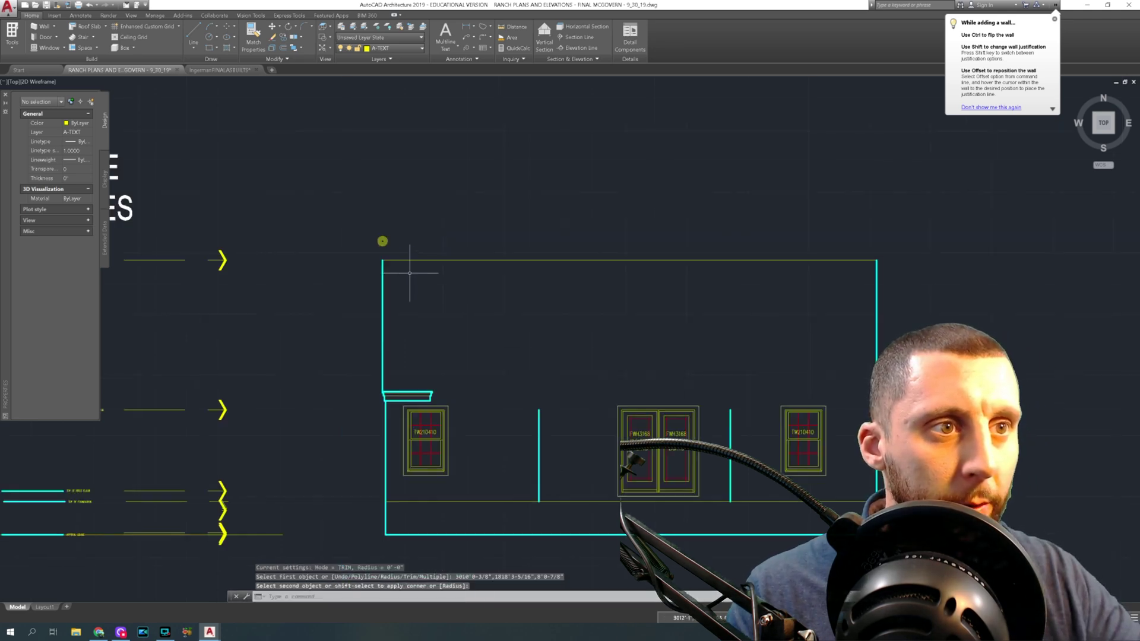
Step: Match the uppermost horizontal roof line's properties to the left vertical roof edge
click(253, 37)
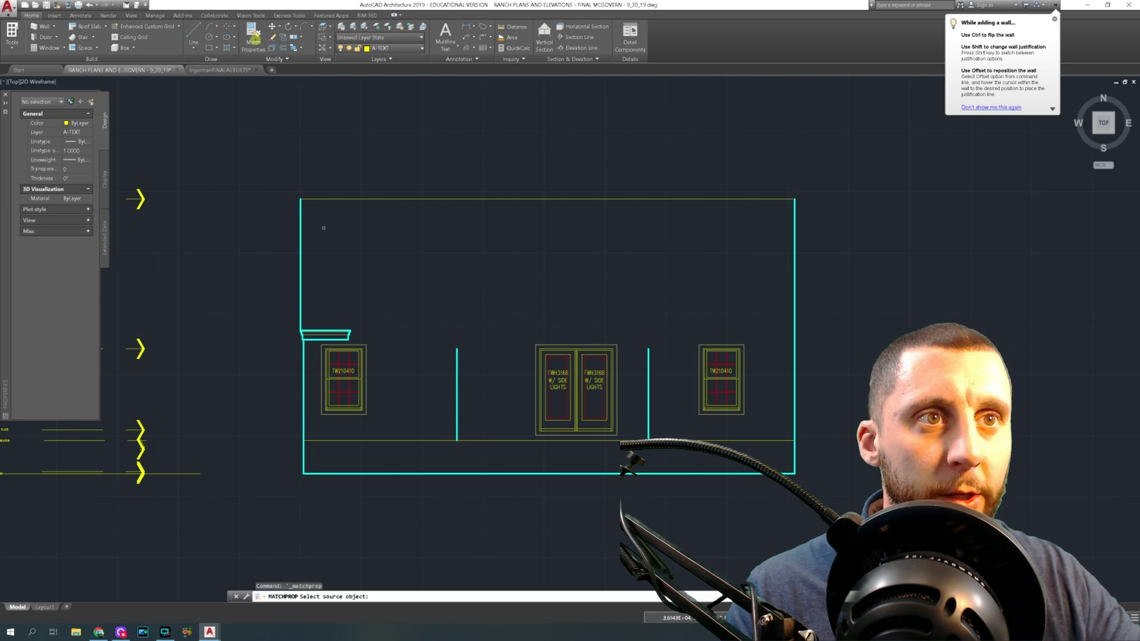
click(301, 231)
right_click(300, 231)
click(329, 210)
click(316, 219)
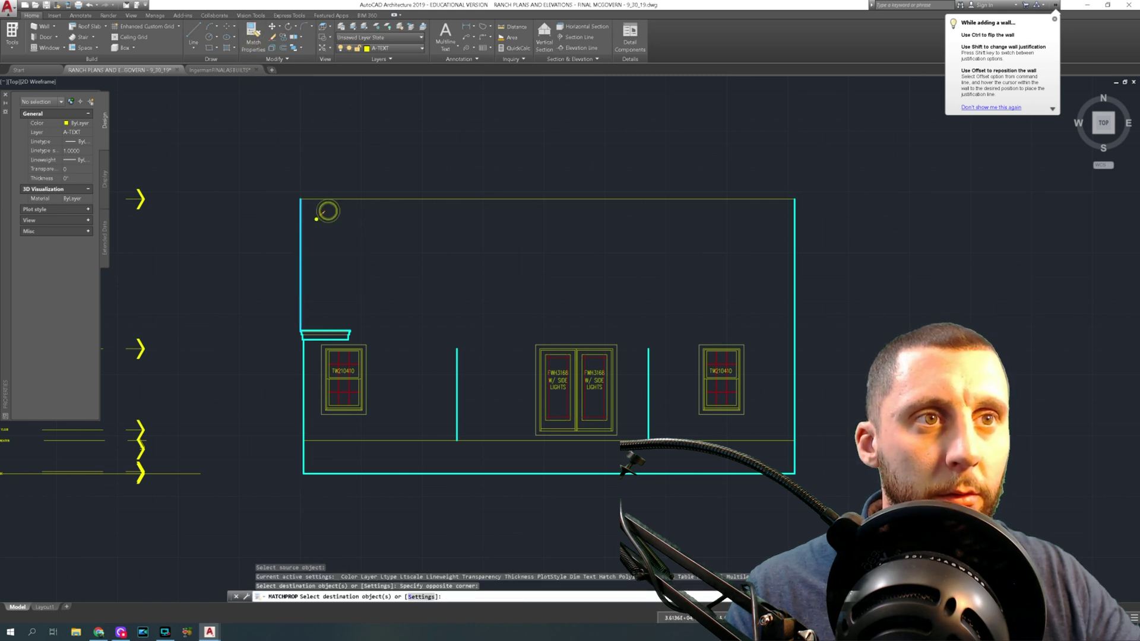
click(338, 211)
click(329, 185)
key(Escape)
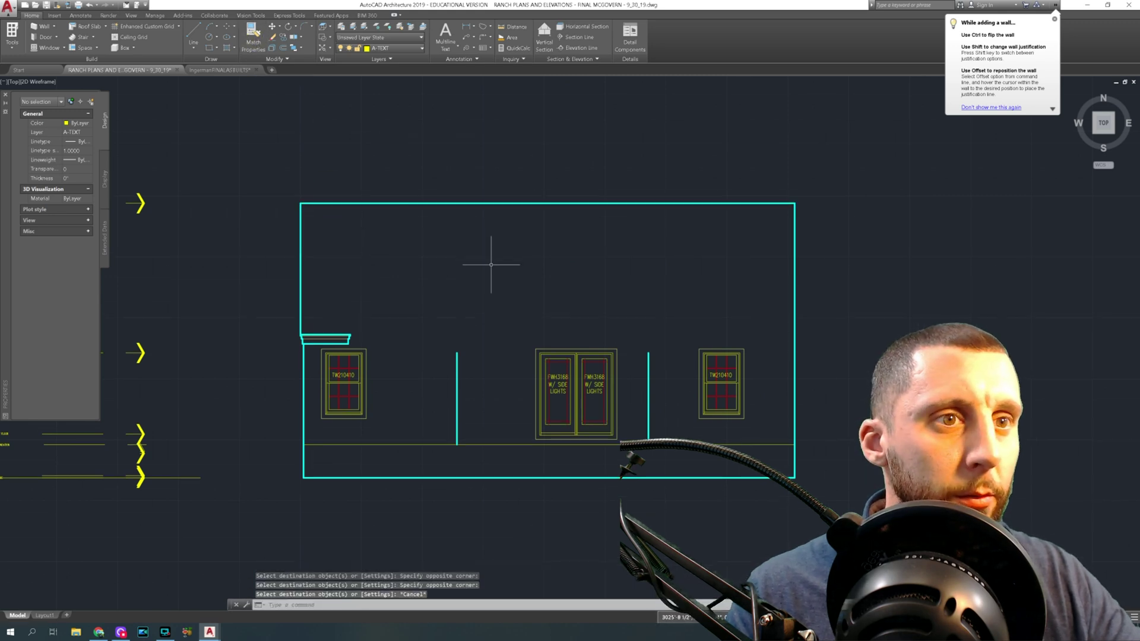
Step: Stretch the right end of the trim and fascia boards horizontally to the right exterior wall line
scroll(330, 307, up, 6)
click(344, 304)
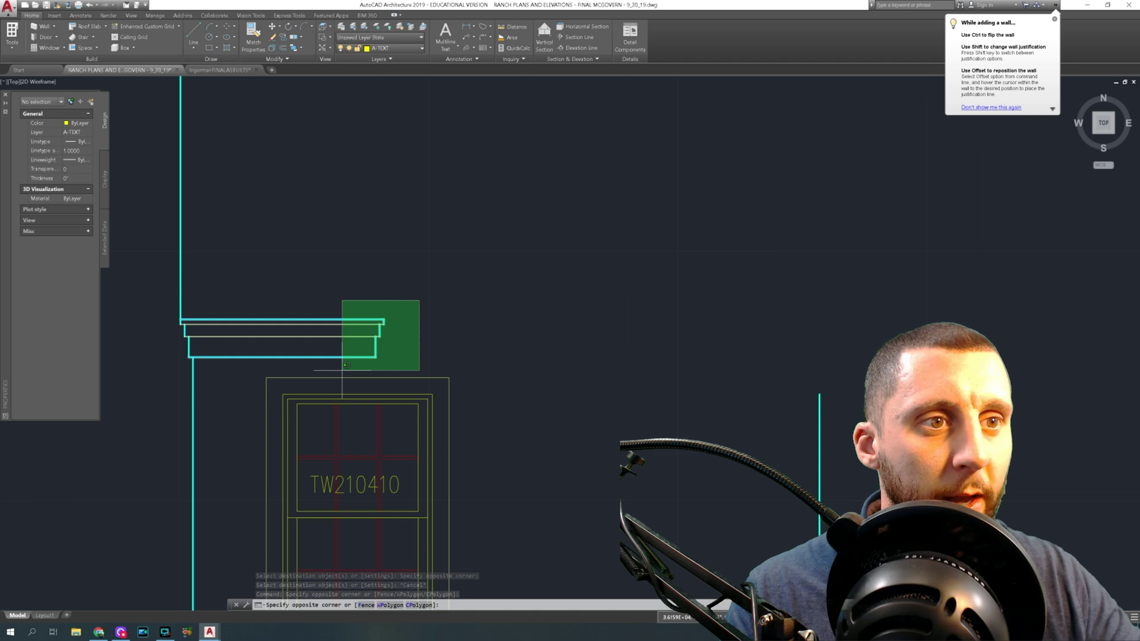
click(342, 370)
text(s)
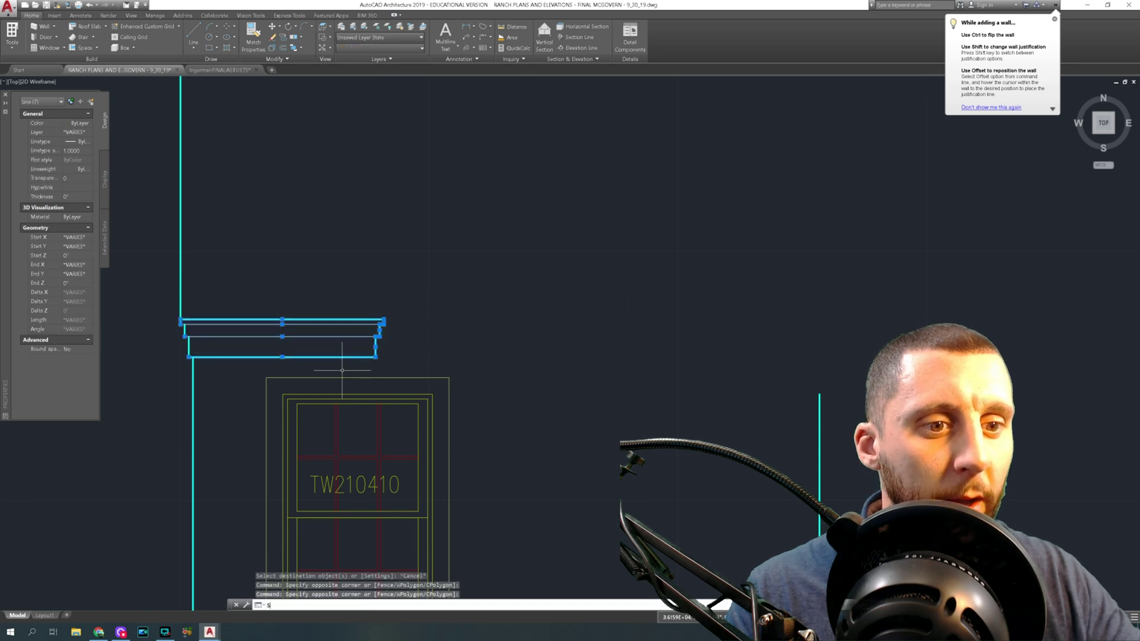
key(Return)
scroll(375, 349, up, 3)
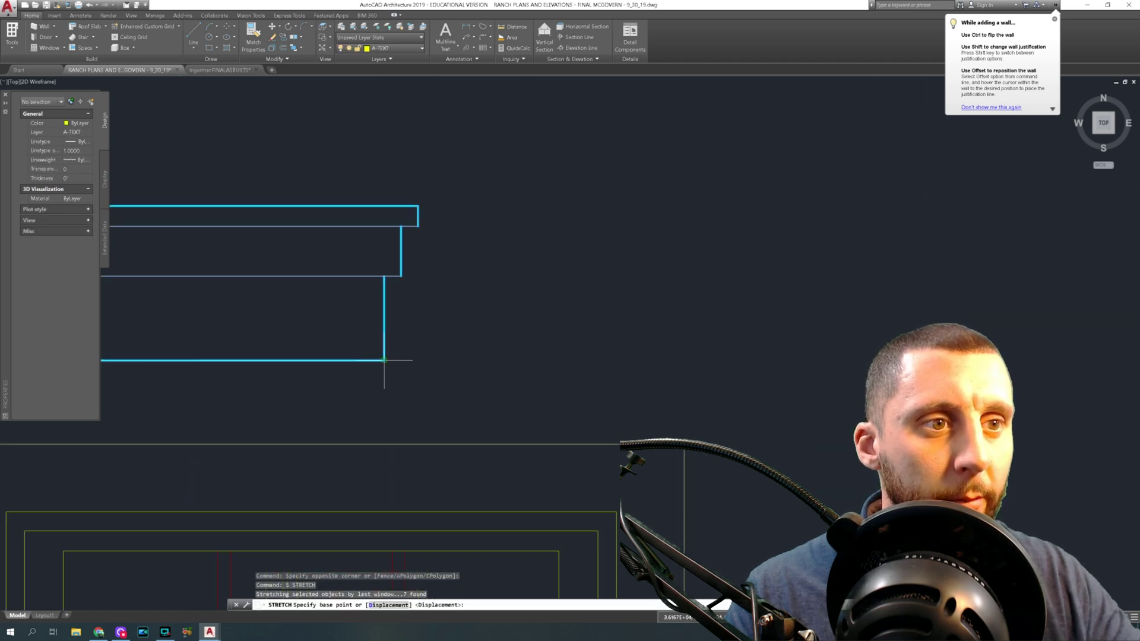
click(384, 360)
scroll(384, 361, down, 5)
middle_drag(557, 361, 237, 351)
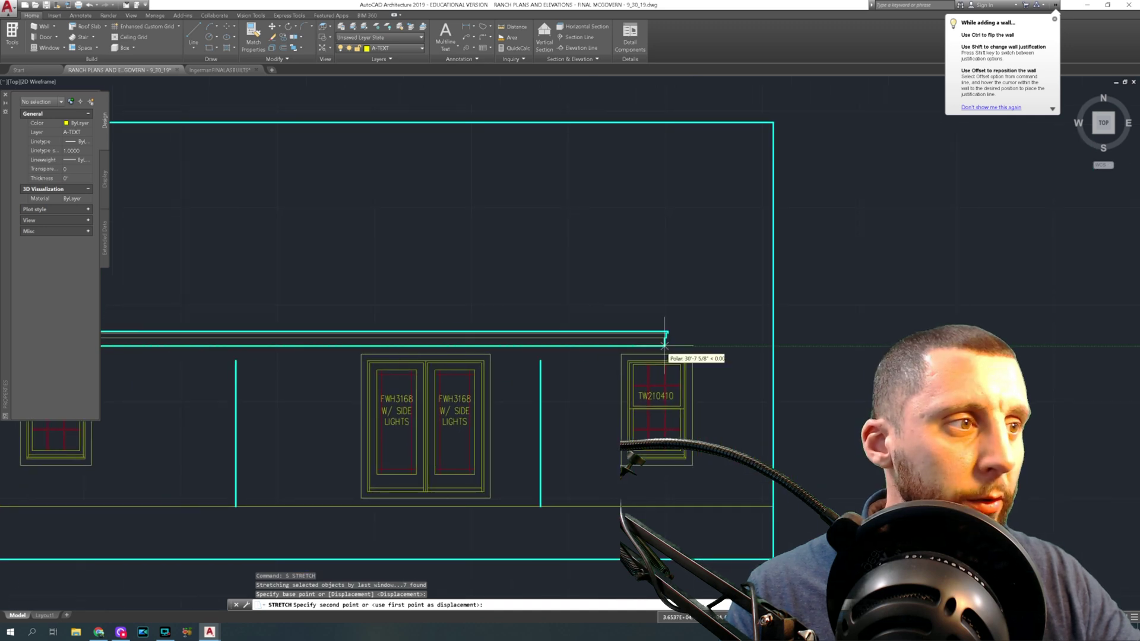
scroll(746, 344, up, 3)
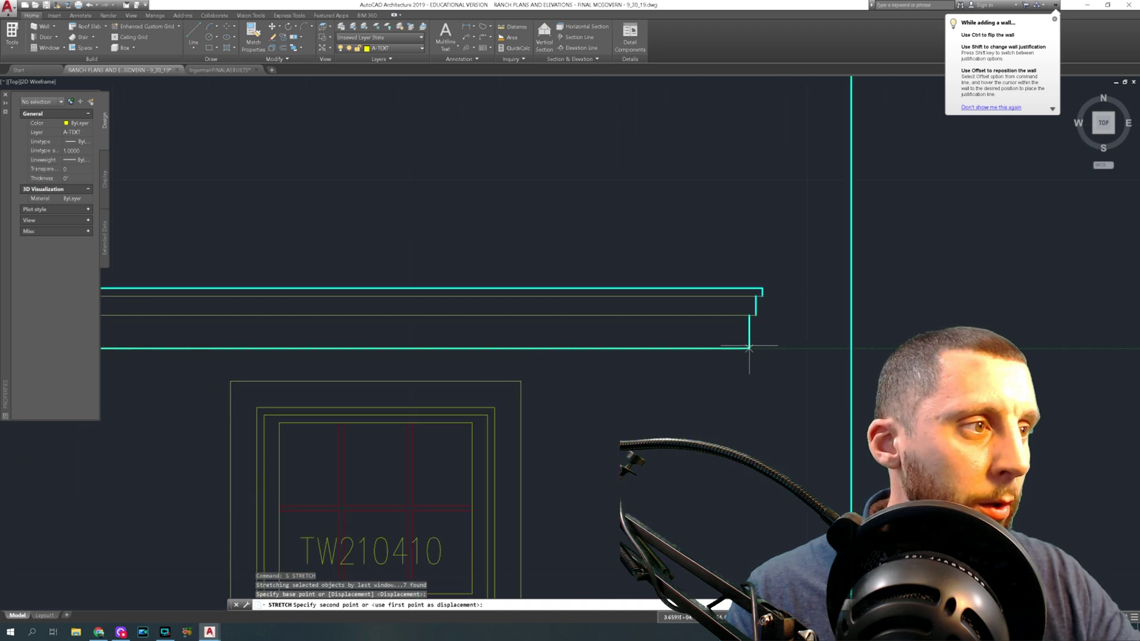
click(852, 348)
Step: Stretch the right end of the trim and fascia boards 1 inch past the exterior wall, leaving the wall line unselected
middle_drag(873, 376, 551, 375)
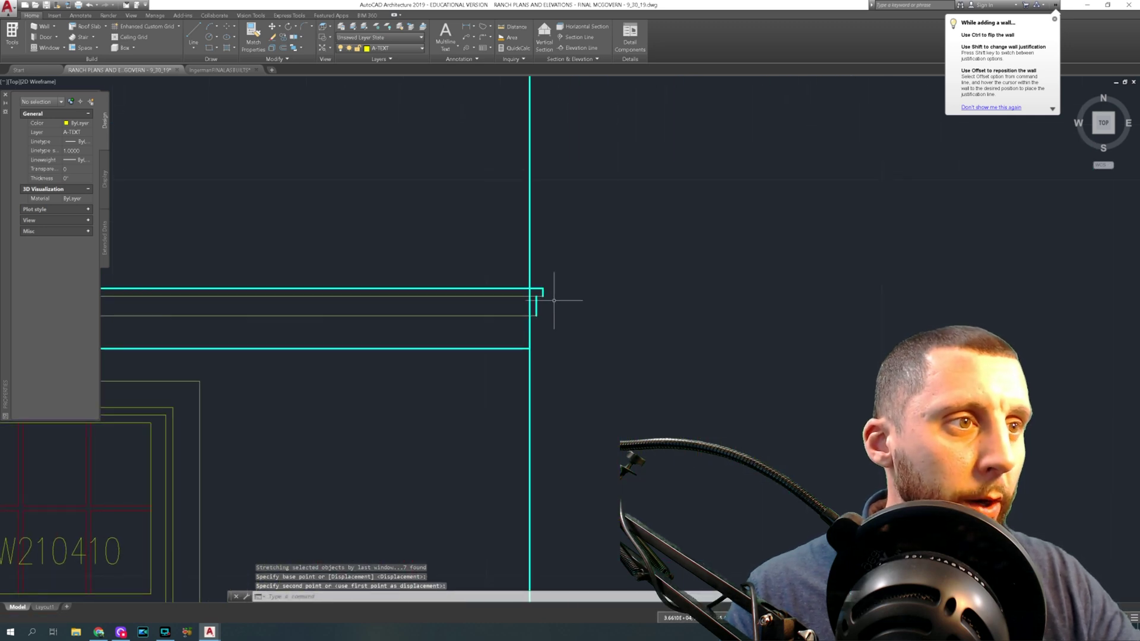
click(565, 266)
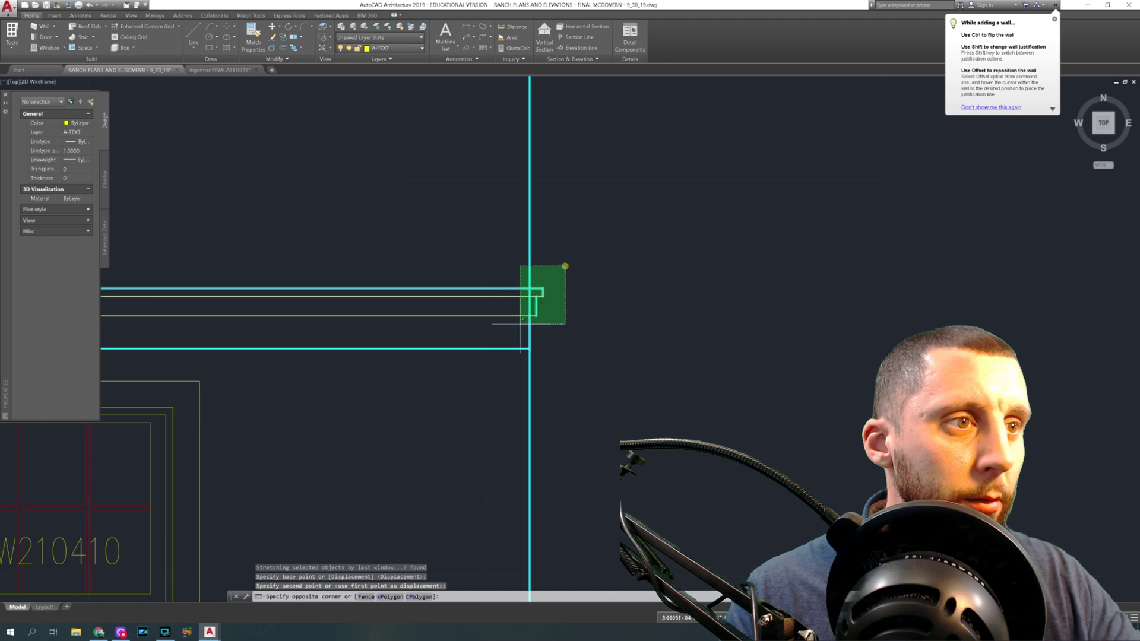
click(491, 368)
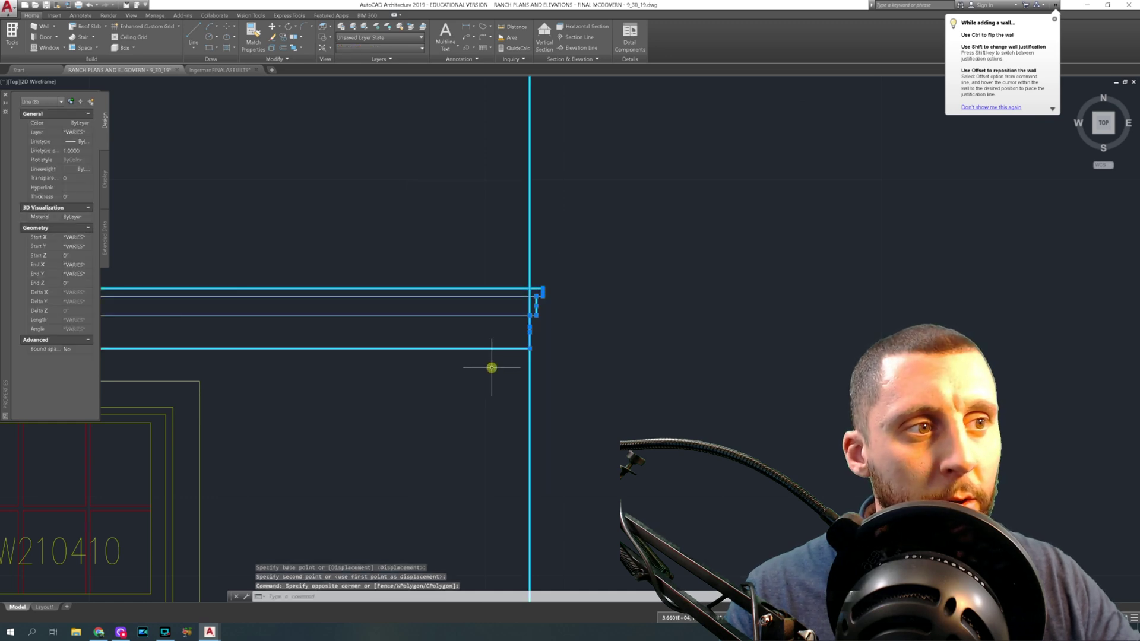
shift+click(559, 401)
shift+click(500, 424)
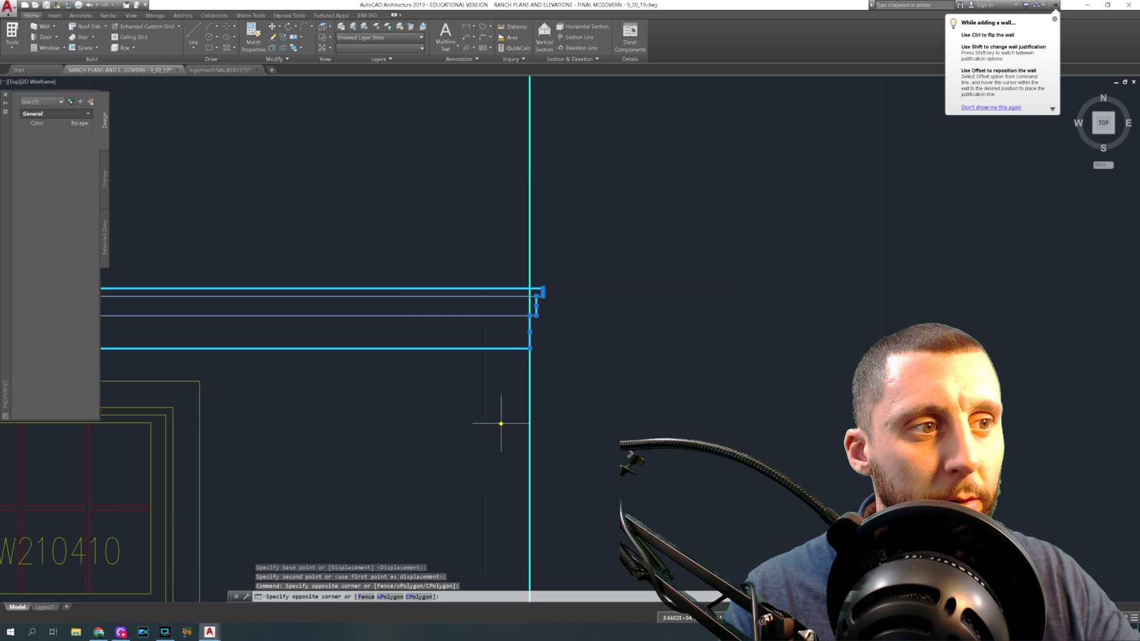
text(s)
key(Return)
click(571, 387)
text(1)
key(Return)
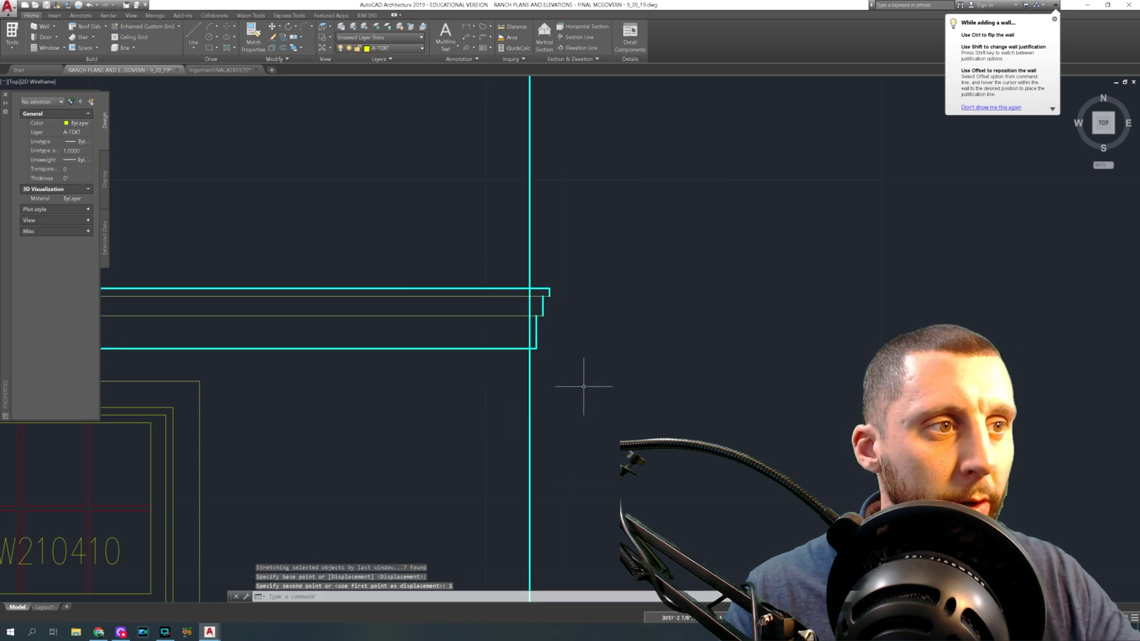
Step: Trim the right exterior wall line above the bottom edge of the trim board
text(tr)
key(Return)
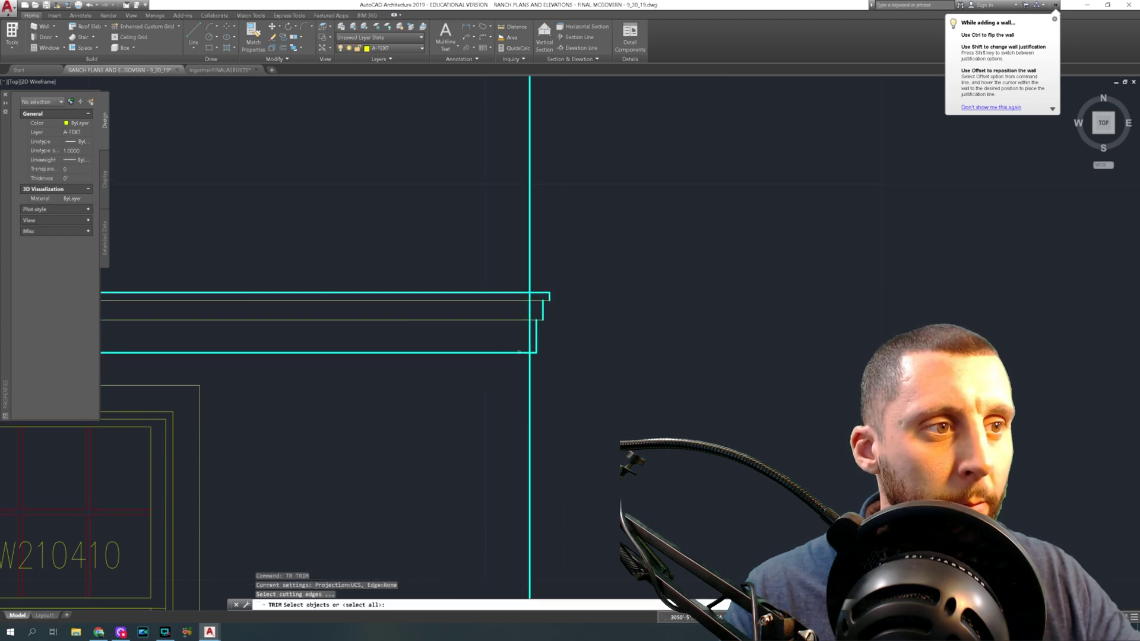
click(518, 352)
key(Return)
click(545, 254)
click(506, 258)
key(Escape)
Step: Stretch the short right end line of the top fascia board straight up to just below the uppermost horizontal roof line
click(549, 296)
click(549, 293)
scroll(548, 294, down, 4)
middle_drag(547, 294, 534, 490)
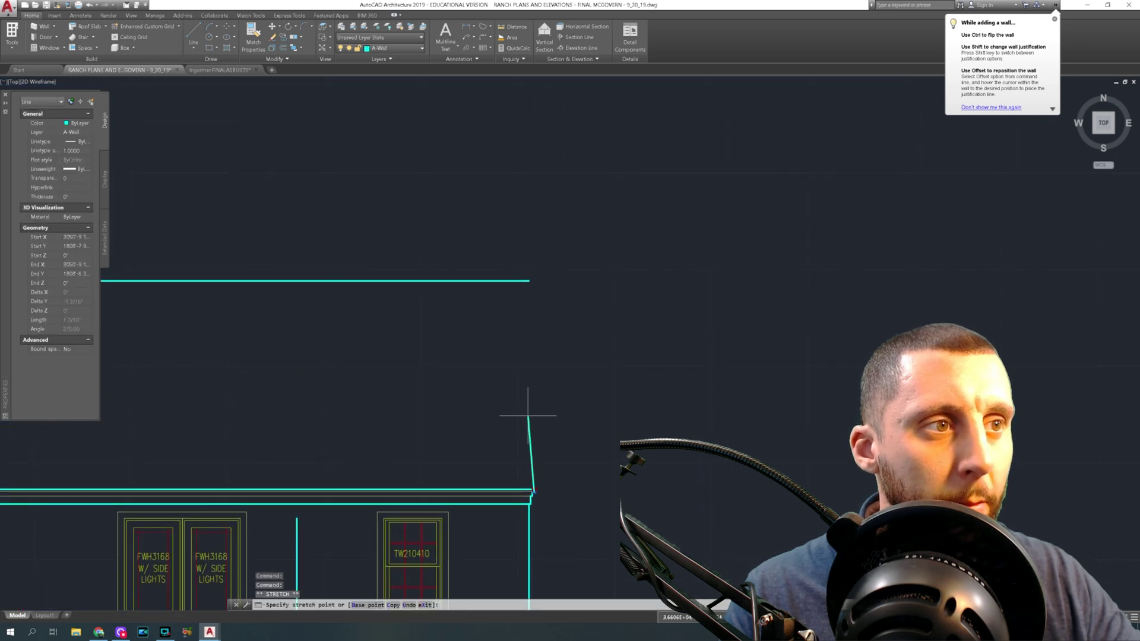
click(534, 301)
key(Escape)
Step: Fillet the uppermost roof line and the extended right roof edge into a square corner with radius 0
text(f)
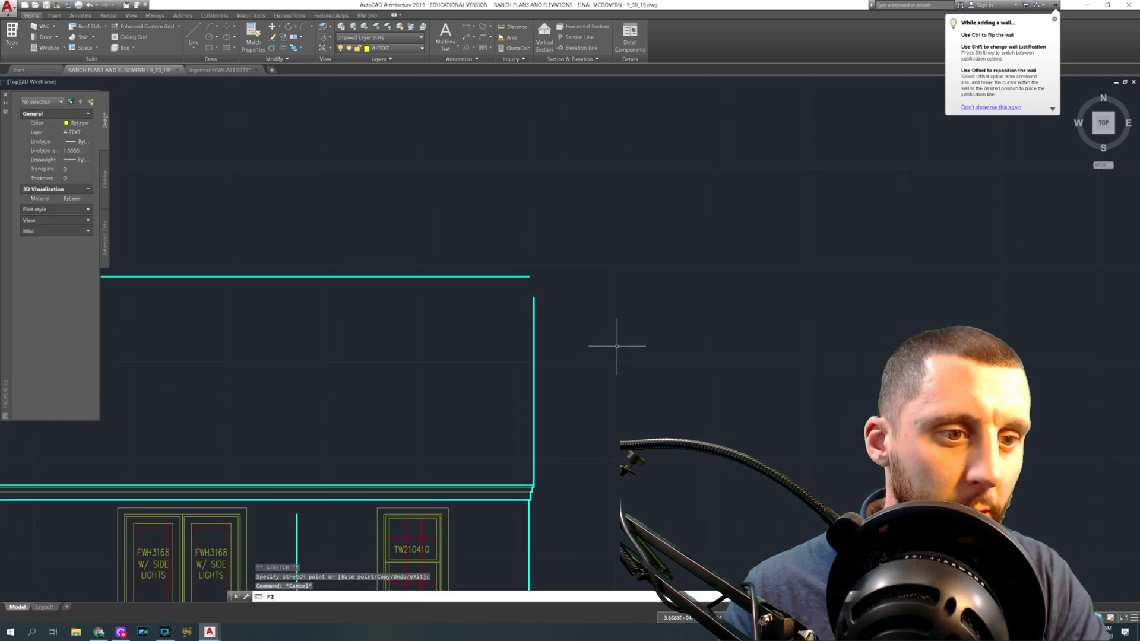
key(Return)
text(r)
key(Return)
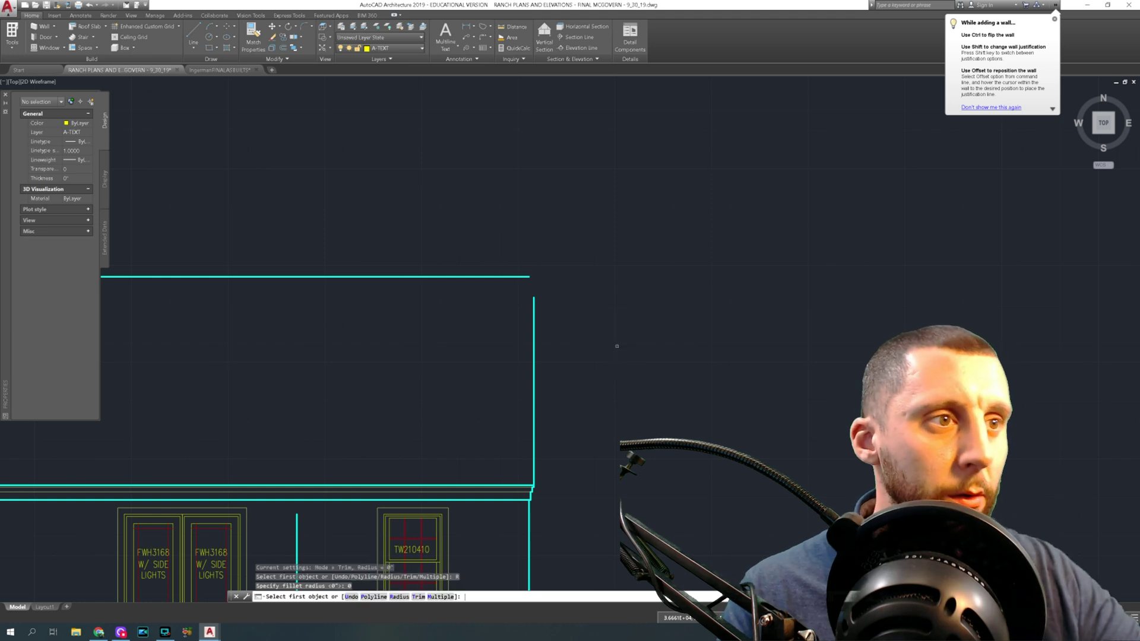
text(0)
key(Return)
click(519, 277)
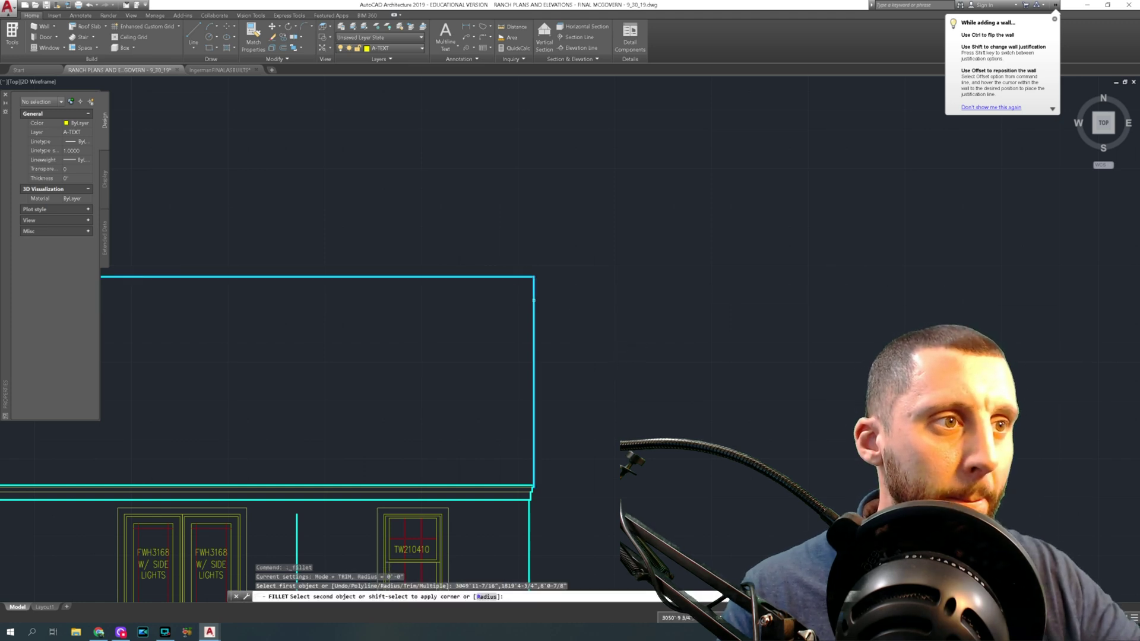
click(534, 301)
Step: Extend the two inner vertical wall lines up to the bottom edge of the trim board
scroll(534, 301, down, 4)
middle_drag(554, 318, 613, 325)
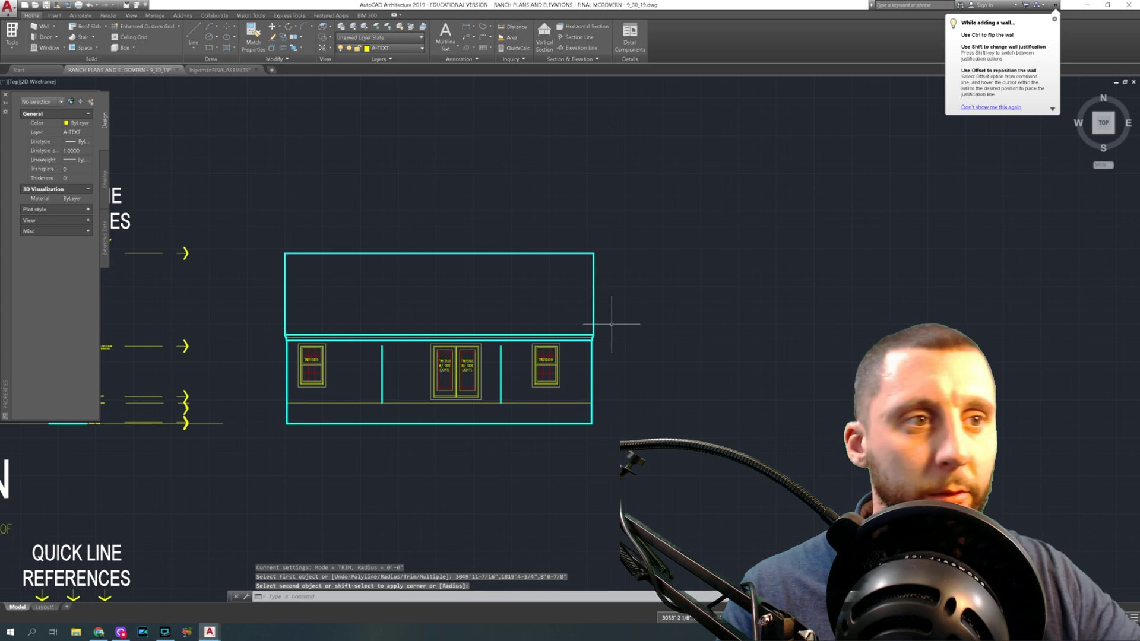
scroll(394, 358, up, 4)
key(Escape)
text(ex)
key(Return)
key(Return)
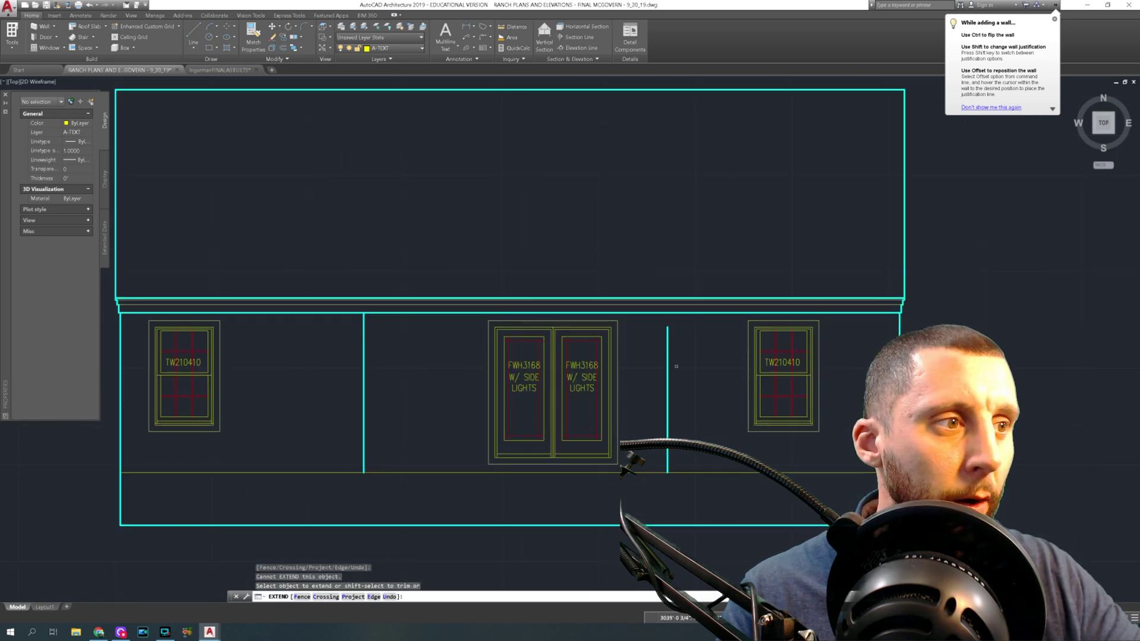
scroll(680, 378, down, 4)
key(Escape)
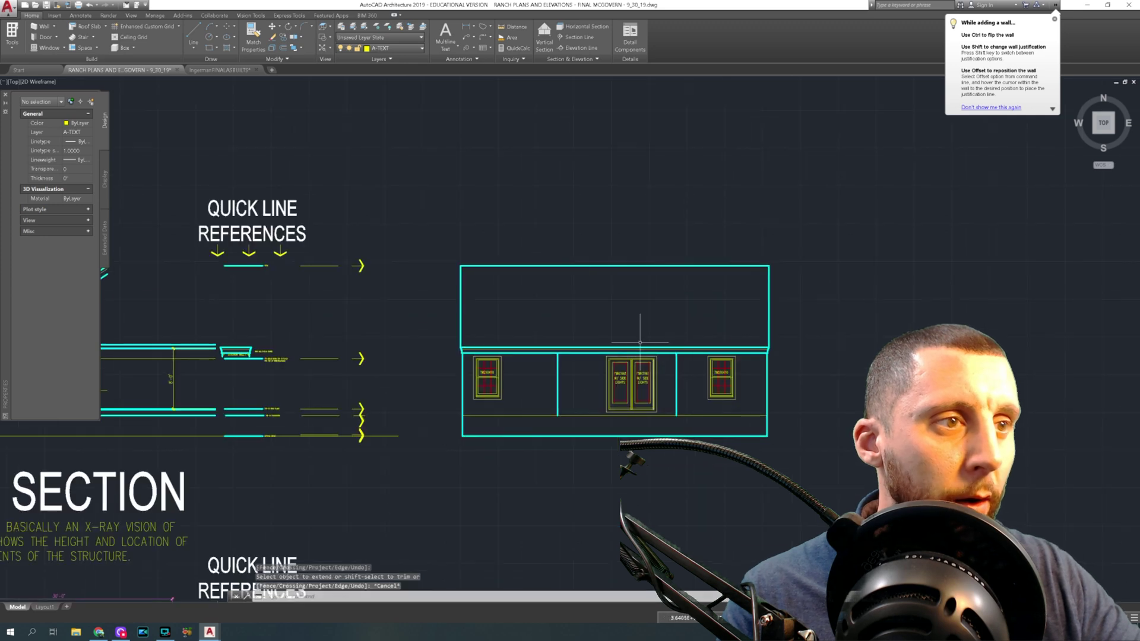
Step: Offset the left exterior wall line 4 inches inward and the left inner wall line 4 inches toward the left window
click(283, 49)
key(Return)
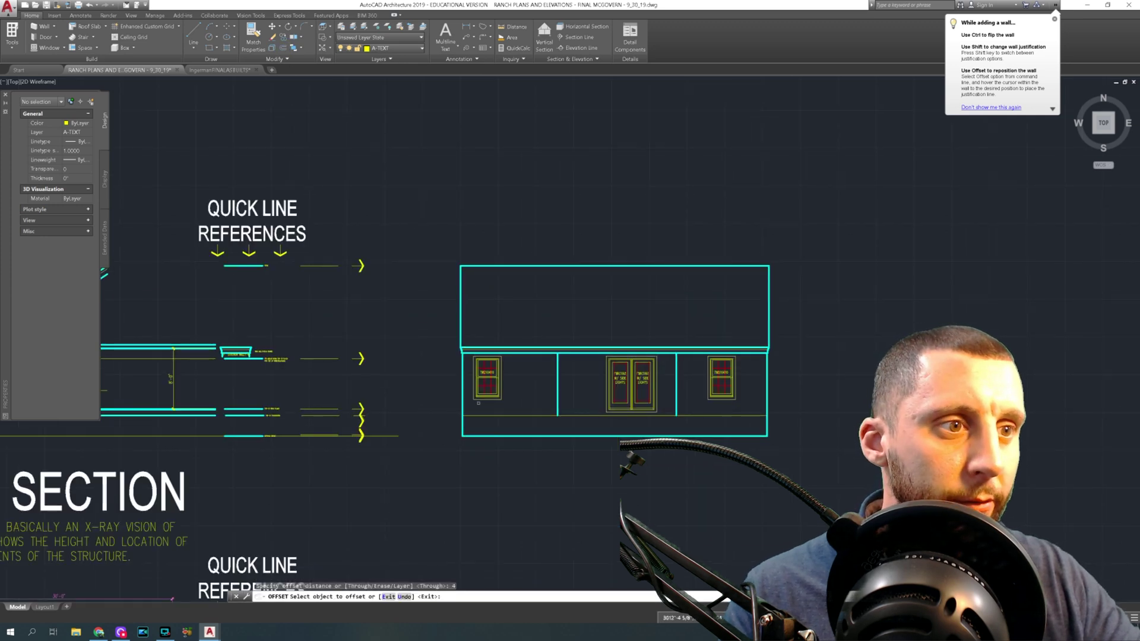
scroll(475, 406, up, 4)
click(441, 386)
click(618, 381)
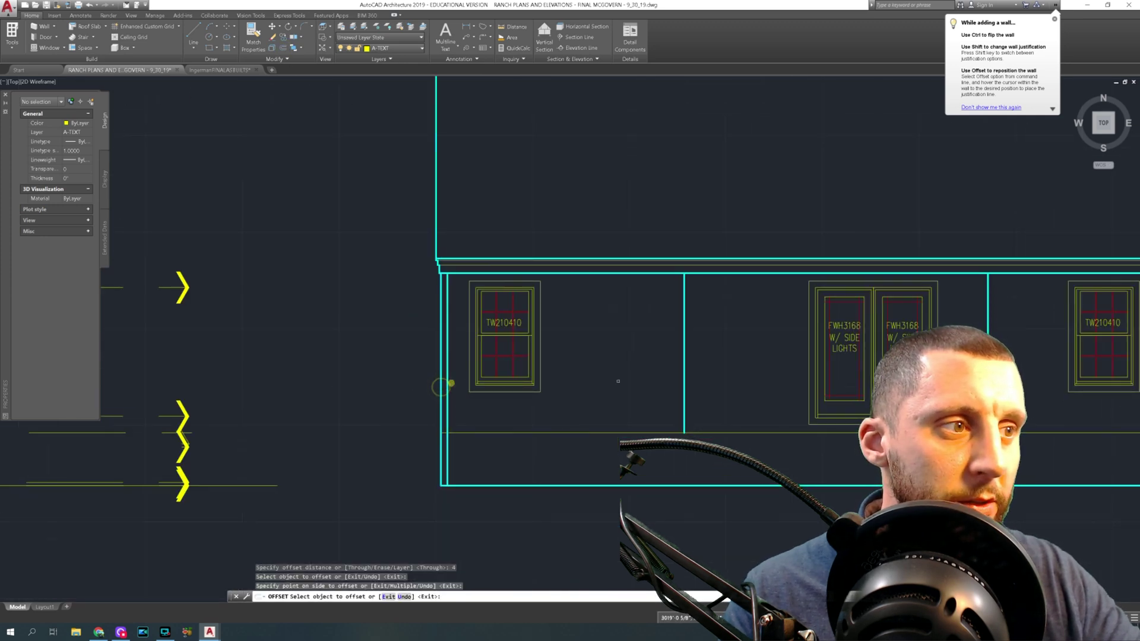
click(684, 368)
click(673, 370)
Step: Offset the right inner wall line 4 inches toward the right window
mouse_move(689, 299)
middle_down()
mouse_move(604, 307)
mouse_move(566, 482)
middle_up()
scroll(554, 342, down, 6)
middle_drag(550, 241, 547, 311)
scroll(522, 199, up, 9)
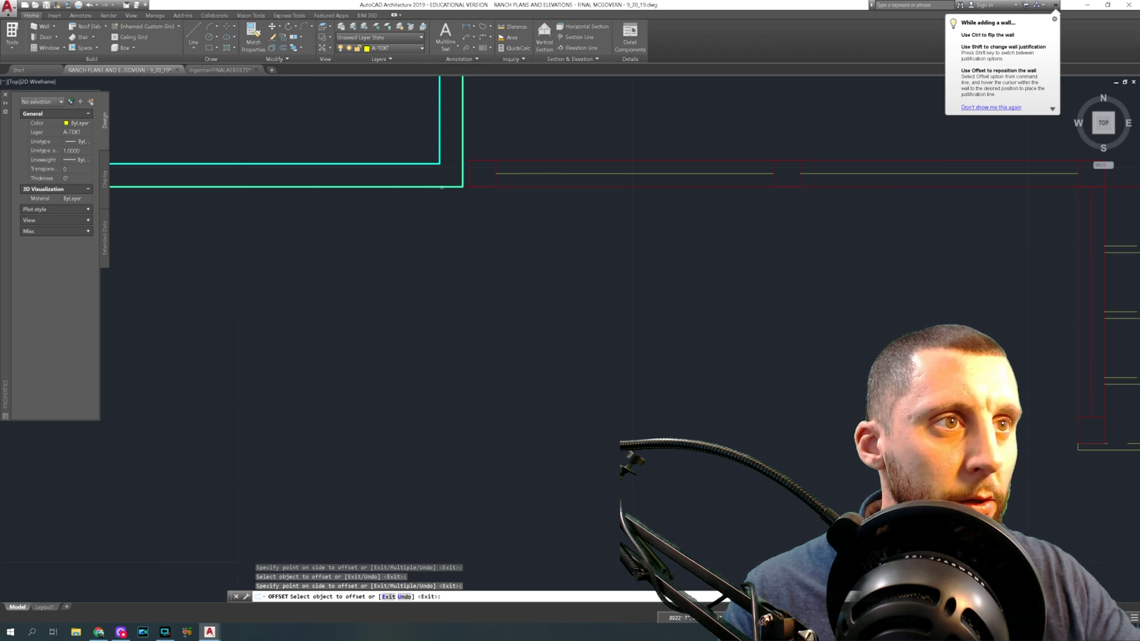
scroll(461, 188, down, 8)
middle_drag(513, 327, 522, 137)
middle_drag(551, 466, 492, 172)
scroll(492, 173, down, 2)
scroll(506, 334, up, 4)
click(482, 329)
click(505, 326)
Step: Match the thin fascia line's properties to the three offset corner board lines
click(253, 35)
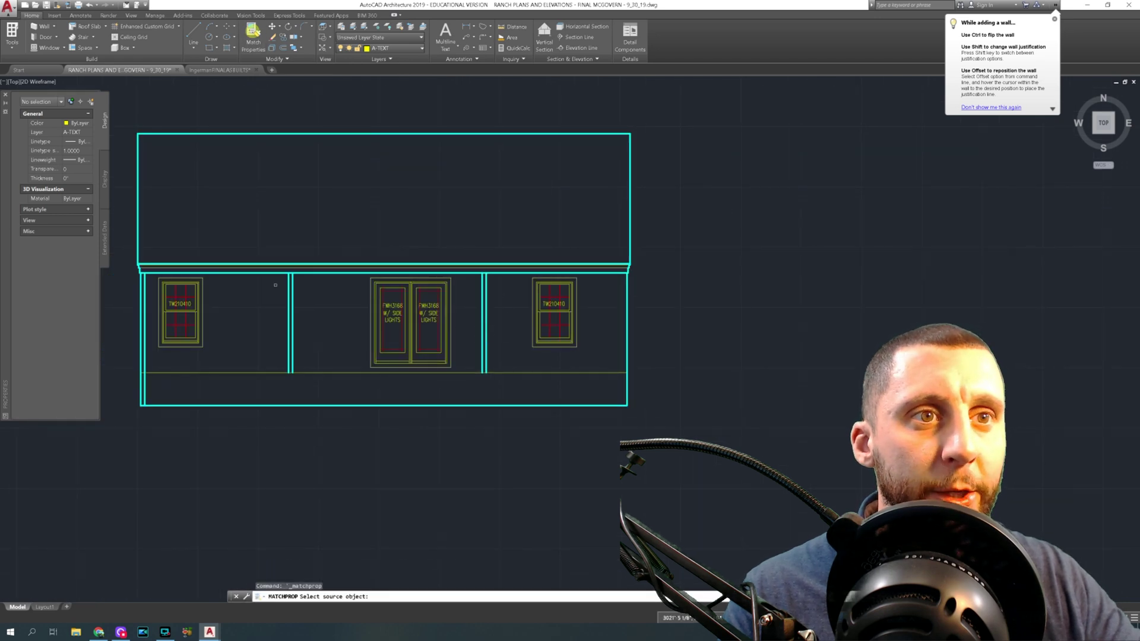
click(272, 267)
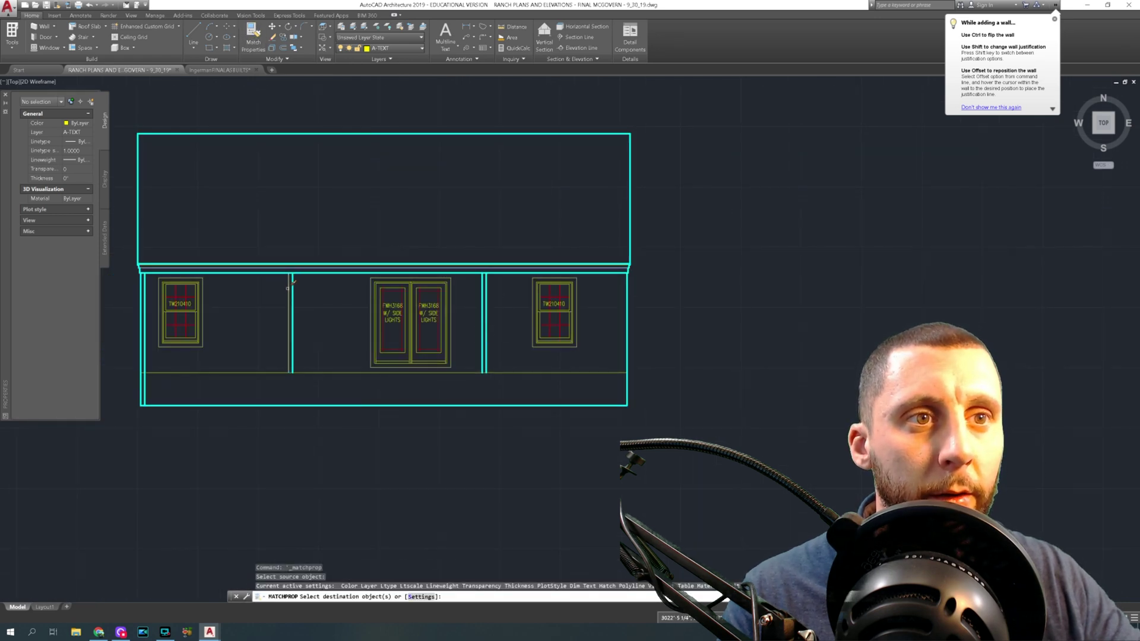
click(291, 289)
click(486, 310)
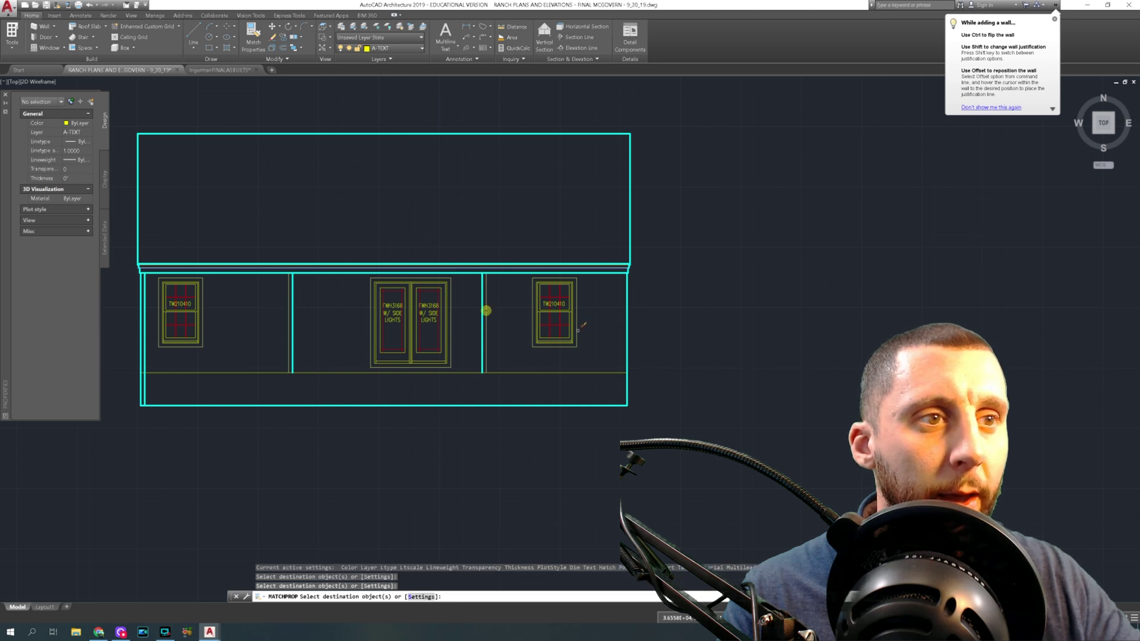
click(145, 319)
key(Escape)
Step: Trim the left corner board line below the top-of-foundation line
middle_drag(147, 390, 231, 322)
scroll(230, 321, up, 6)
text(tr)
key(Return)
key(Return)
drag(223, 283, 214, 298)
scroll(214, 298, down, 8)
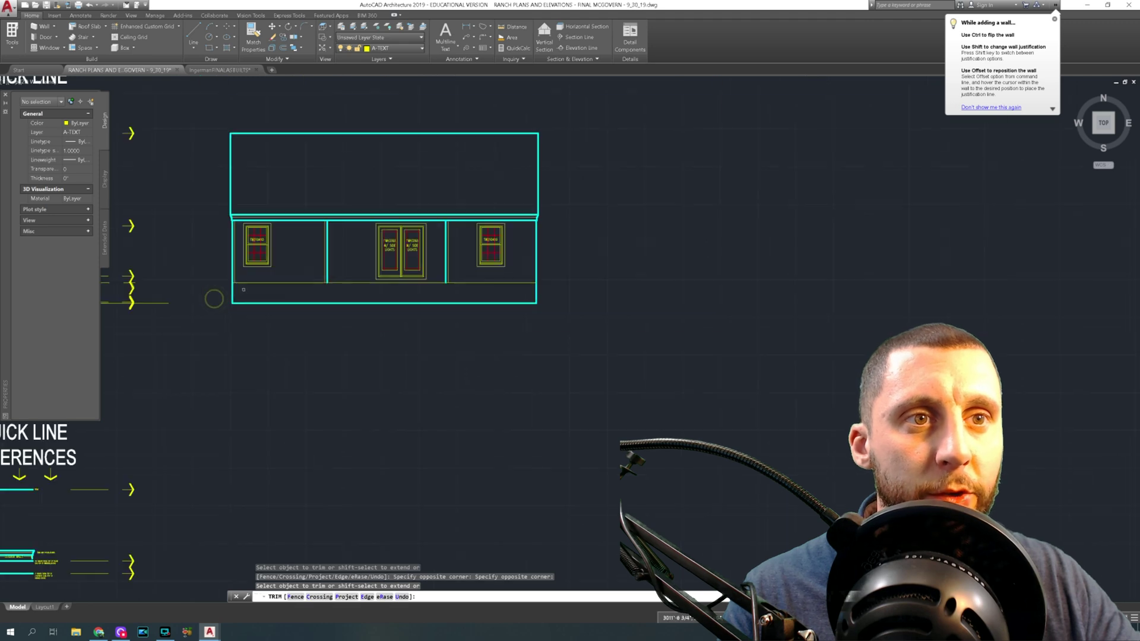
Step: Match the uppermost roof line's properties to the horizontal top-of-foundation line
click(253, 33)
click(265, 166)
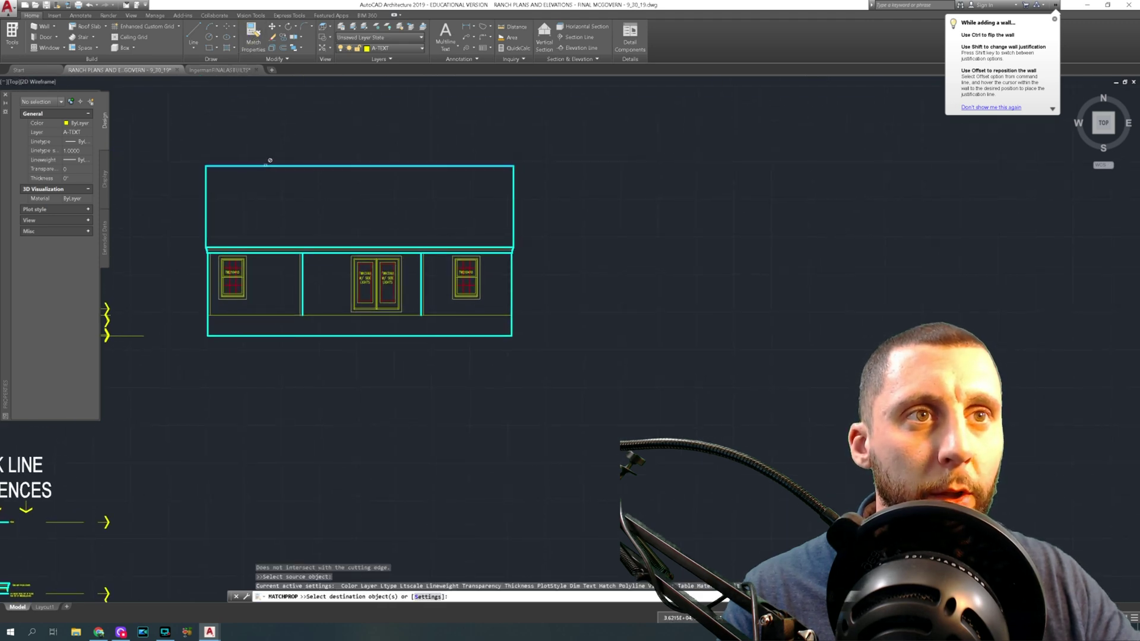
click(286, 304)
scroll(492, 306, up, 5)
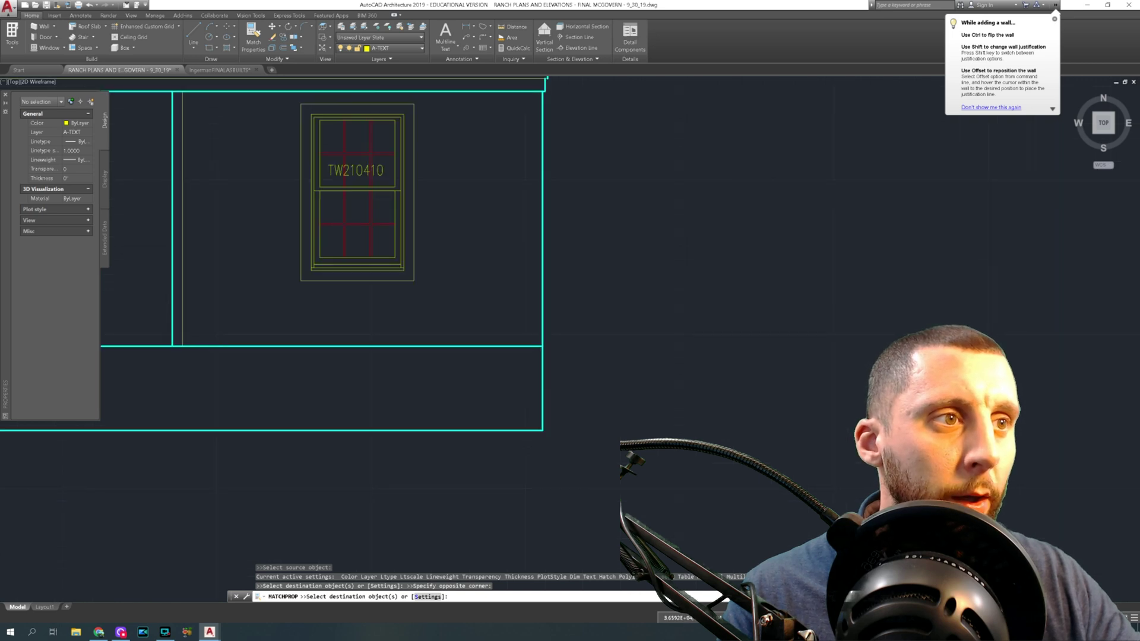
key(Escape)
Step: Offset the right exterior wall line 4 inches inward to form the right corner board
click(285, 48)
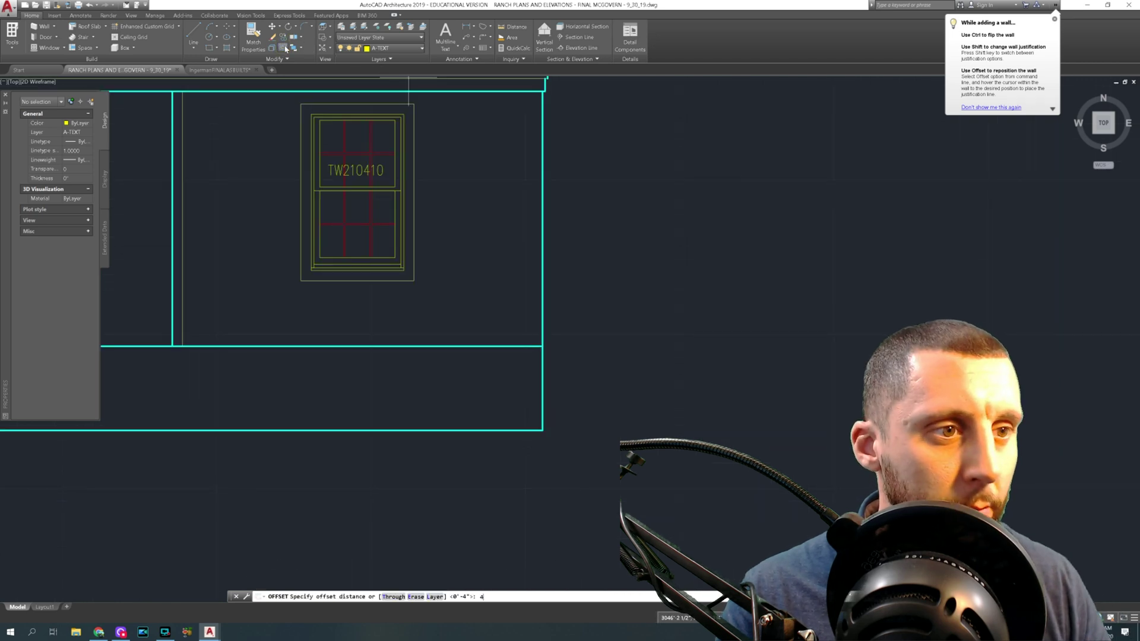
text(4)
key(Return)
click(544, 239)
click(529, 244)
key(Escape)
Step: Trim the right corner board line below the top-of-foundation line
text(TR)
key(Return)
key(Return)
click(537, 357)
click(527, 365)
click(527, 367)
middle_drag(526, 366, 517, 445)
key(Escape)
scroll(542, 296, down, 3)
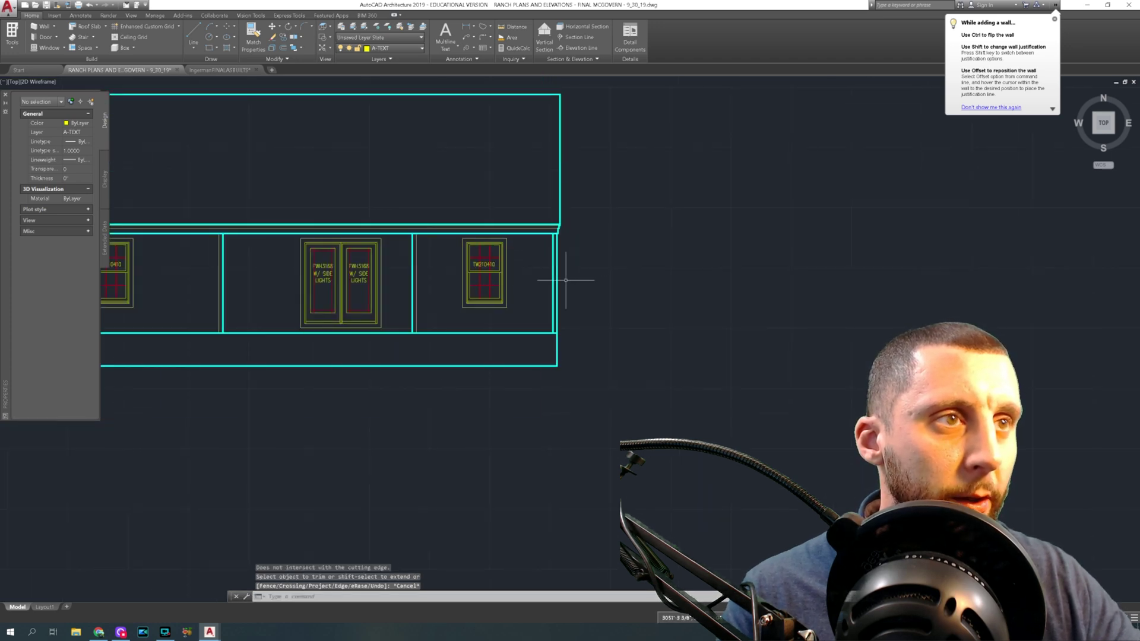
Step: Match the thin inner corner board line's properties to the right exterior corner board line
click(251, 33)
scroll(407, 267, up, 5)
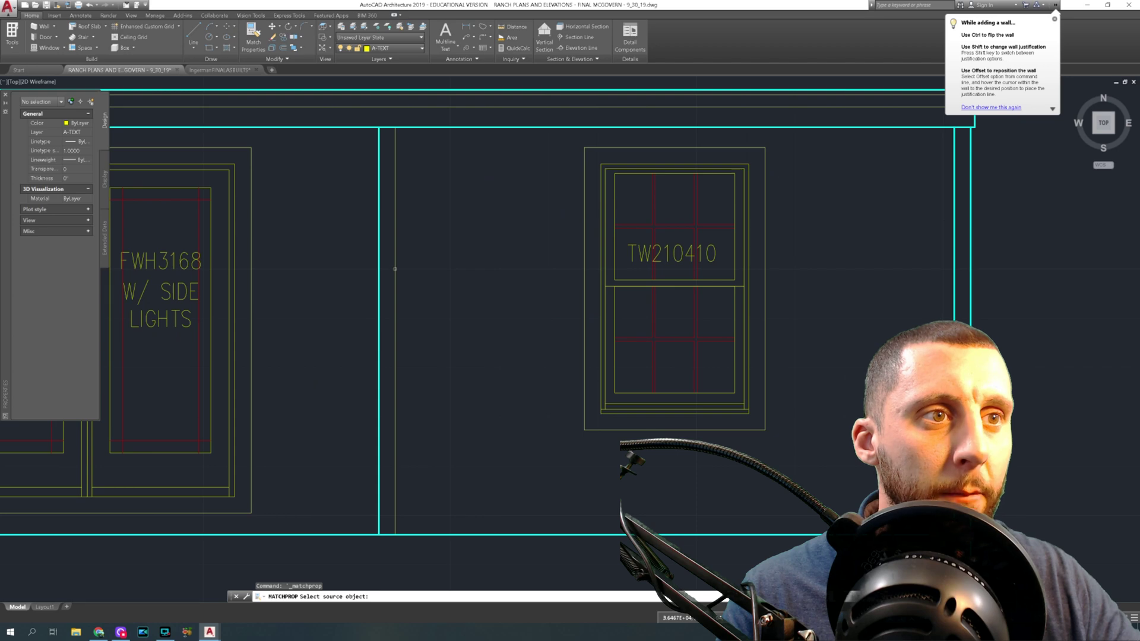
click(395, 269)
scroll(475, 273, down, 5)
scroll(660, 293, up, 2)
click(656, 295)
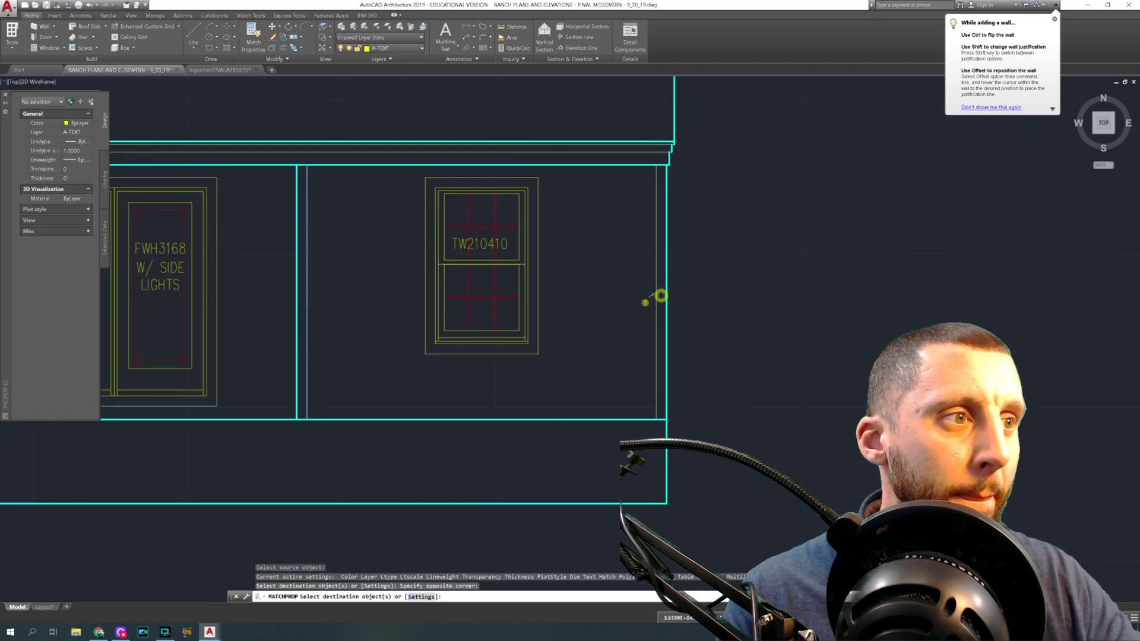
scroll(594, 291, down, 8)
key(Escape)
scroll(592, 289, up, 5)
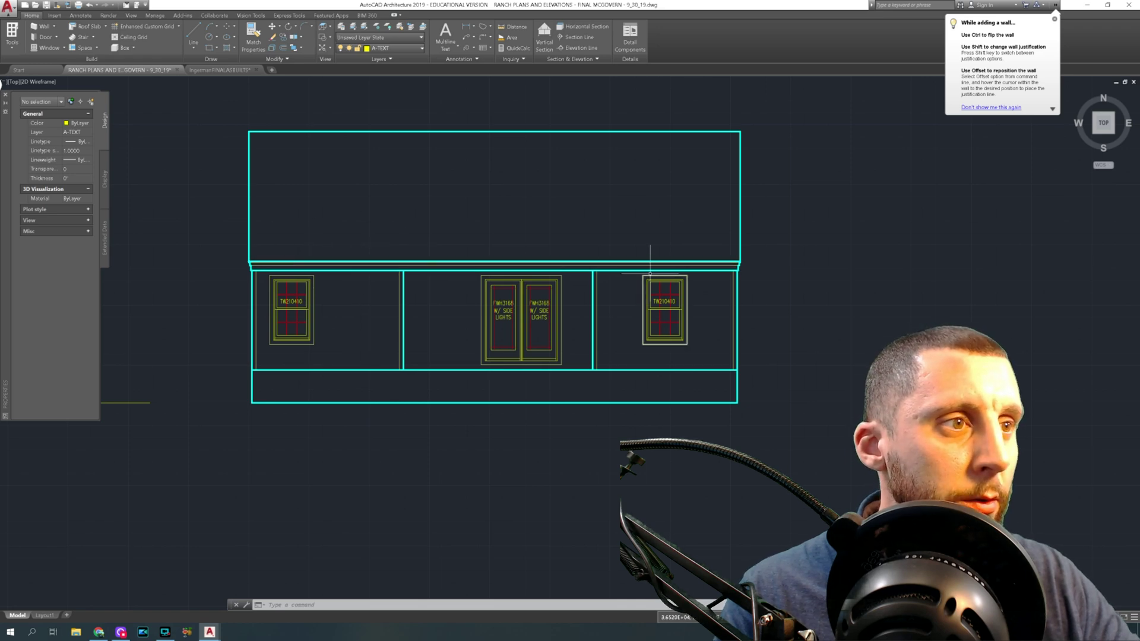
scroll(650, 275, down, 10)
scroll(653, 171, up, 8)
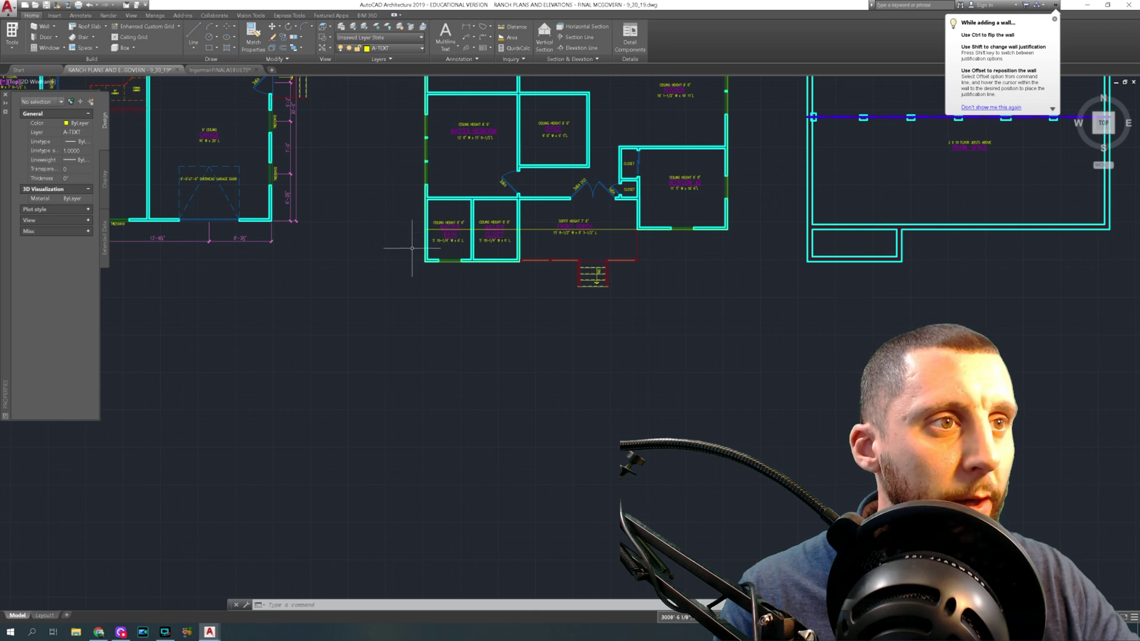
scroll(534, 249, down, 5)
scroll(551, 250, up, 10)
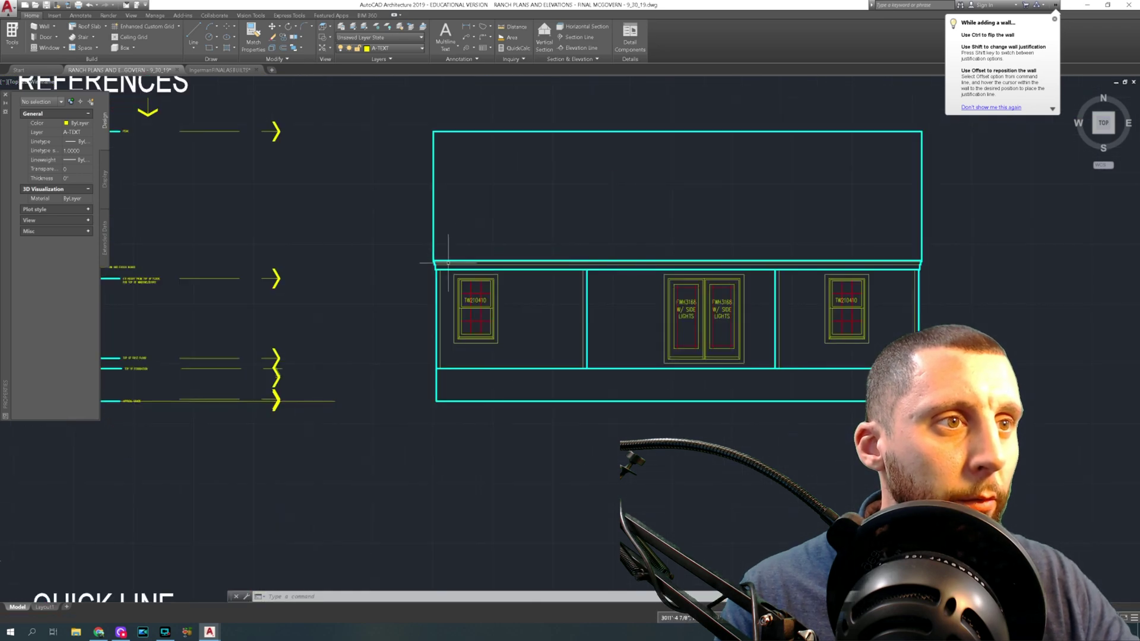
scroll(470, 249, down, 2)
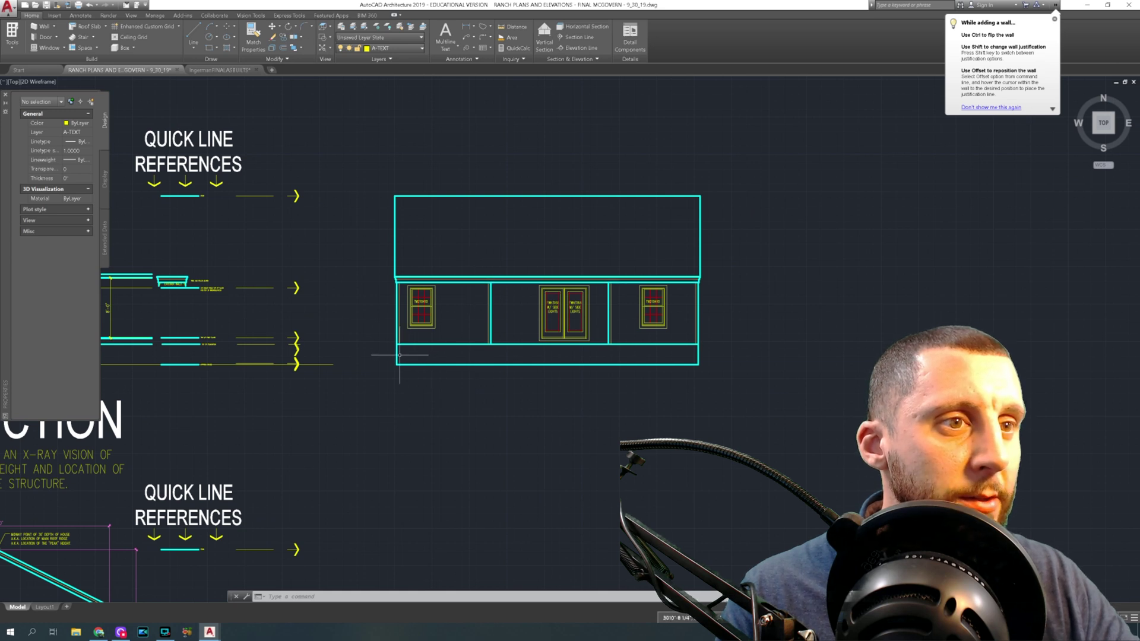
Step: Trim away the part of the left exterior wall line that extends below the top-of-foundation line
scroll(400, 355, up, 6)
text(tr)
key(space)
key(space)
click(371, 351)
click(399, 326)
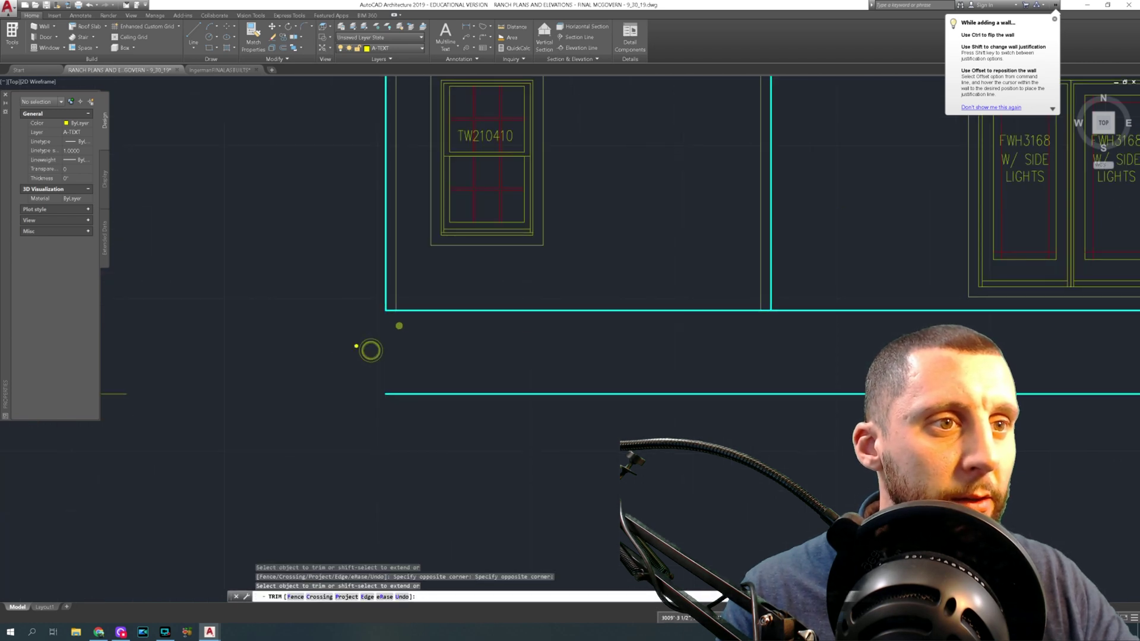
key(space)
text(l)
key(space)
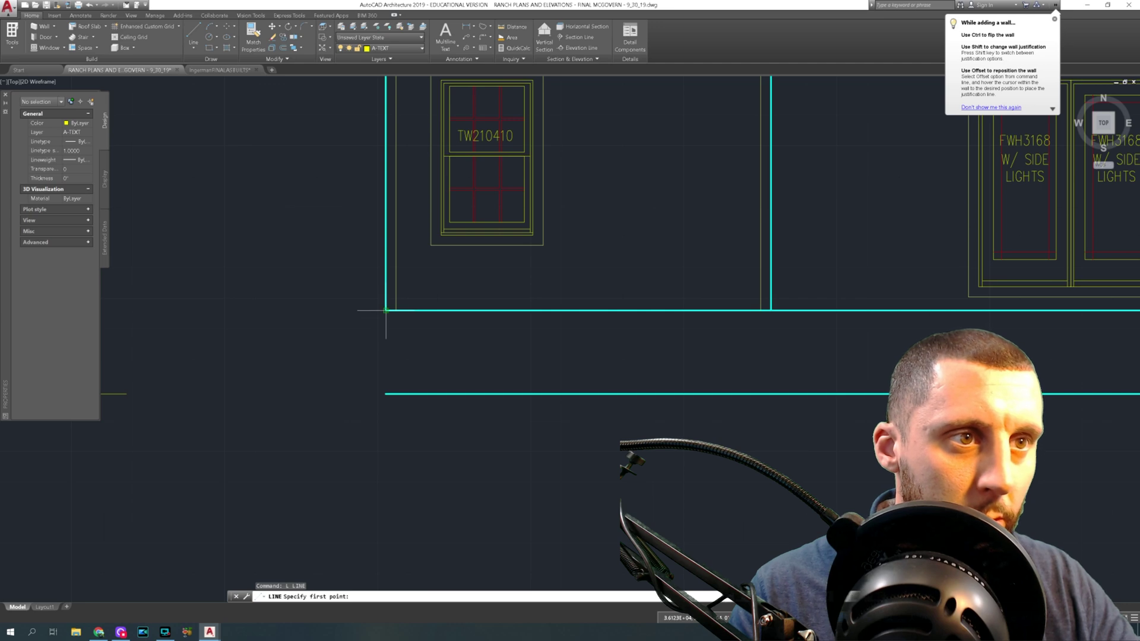
click(401, 323)
key(Escape)
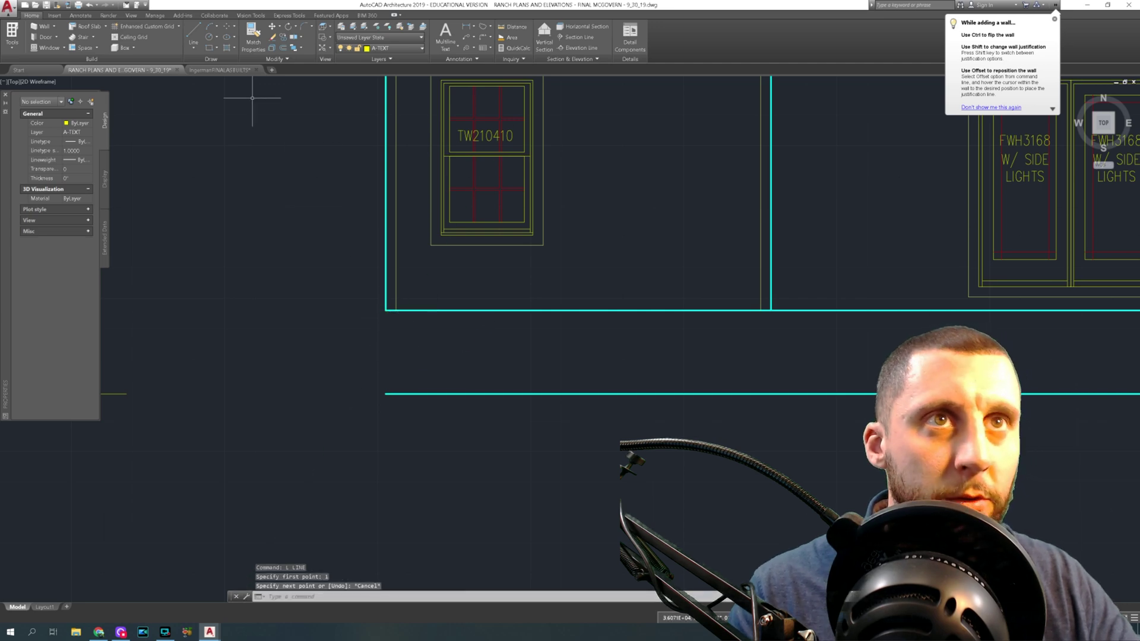
Step: Draw the left foundation edge 1 inch inside the exterior wall corner, straight down to the bottom horizontal line
click(193, 36)
scroll(407, 323, up, 5)
click(323, 258)
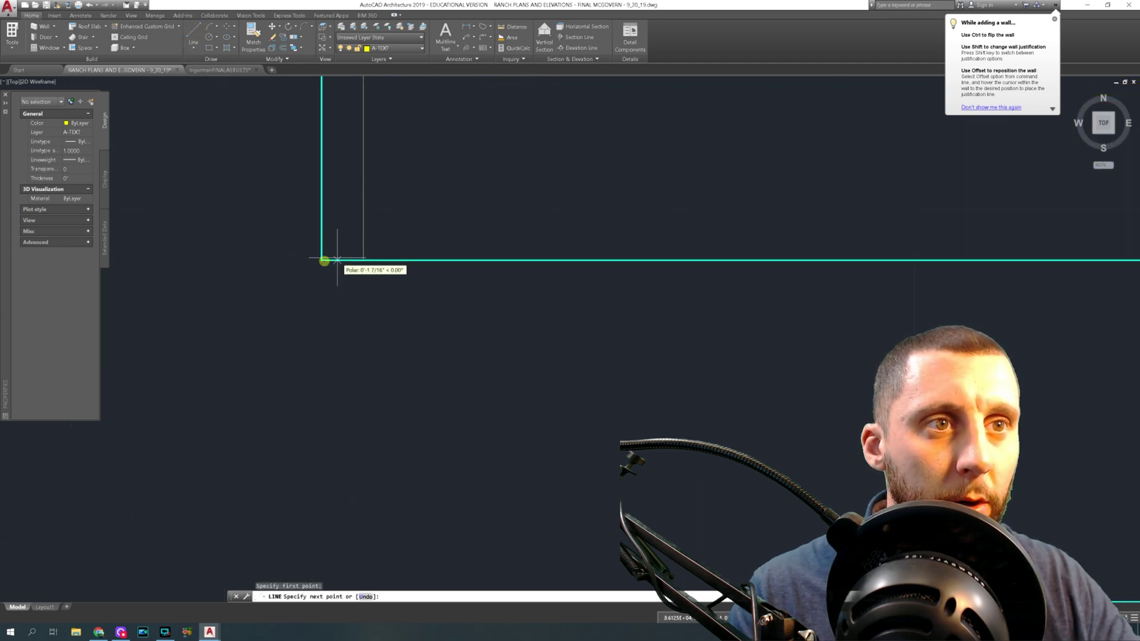
text(1)
key(Return)
scroll(343, 326, down, 4)
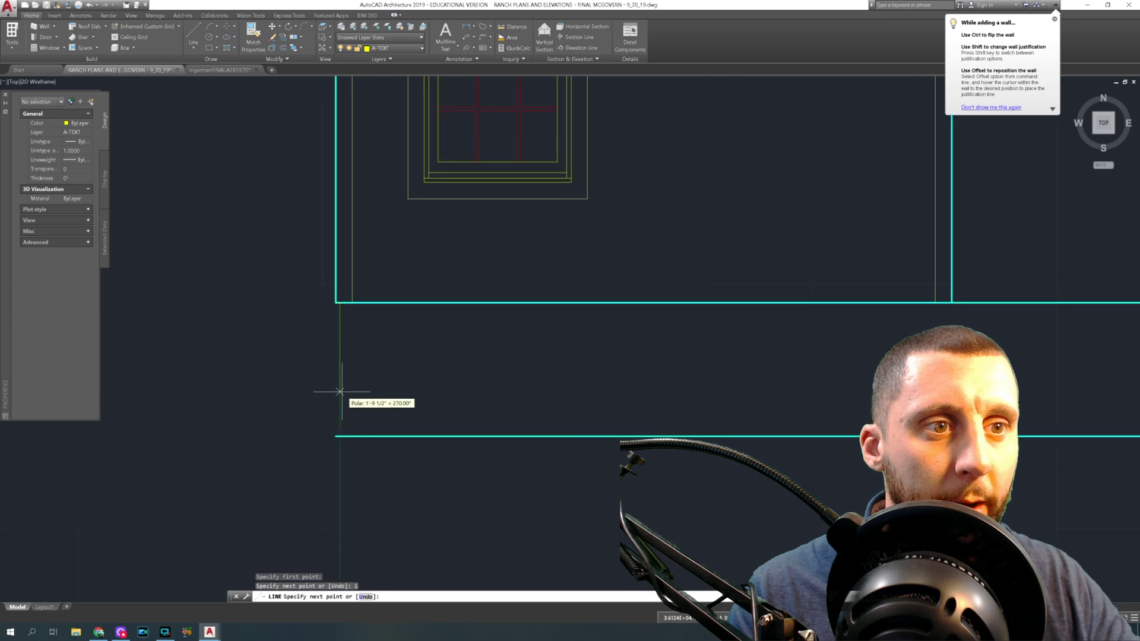
click(338, 432)
key(Escape)
Step: Stretch the left end of the bottom horizontal line outward past the house's left side
scroll(356, 424, down, 3)
click(435, 383)
click(375, 417)
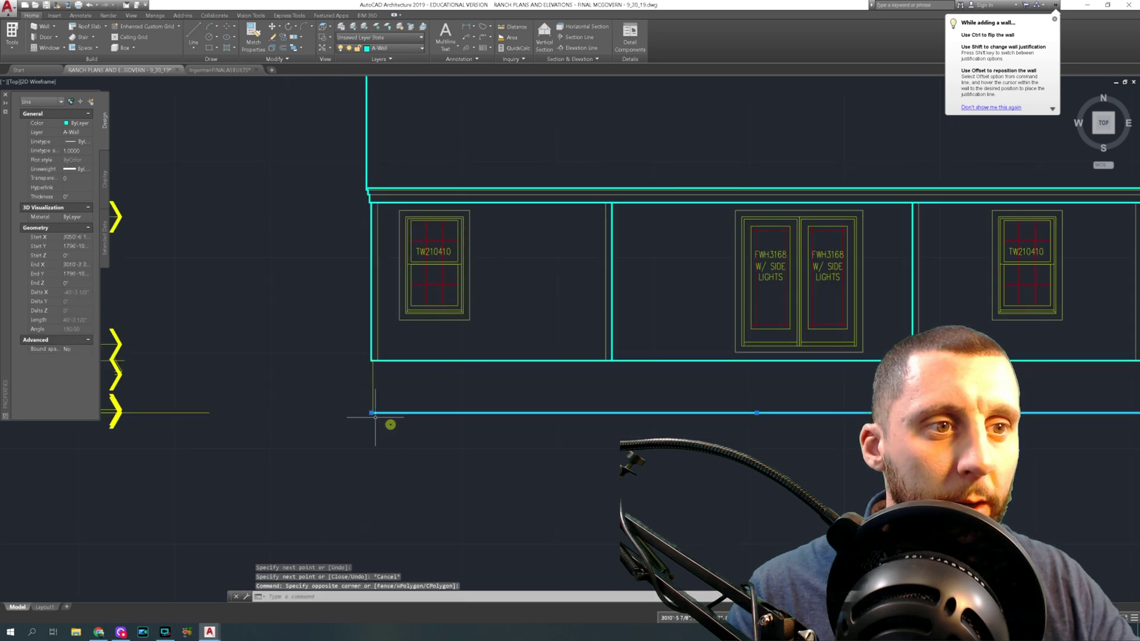
click(371, 413)
click(300, 411)
key(Escape)
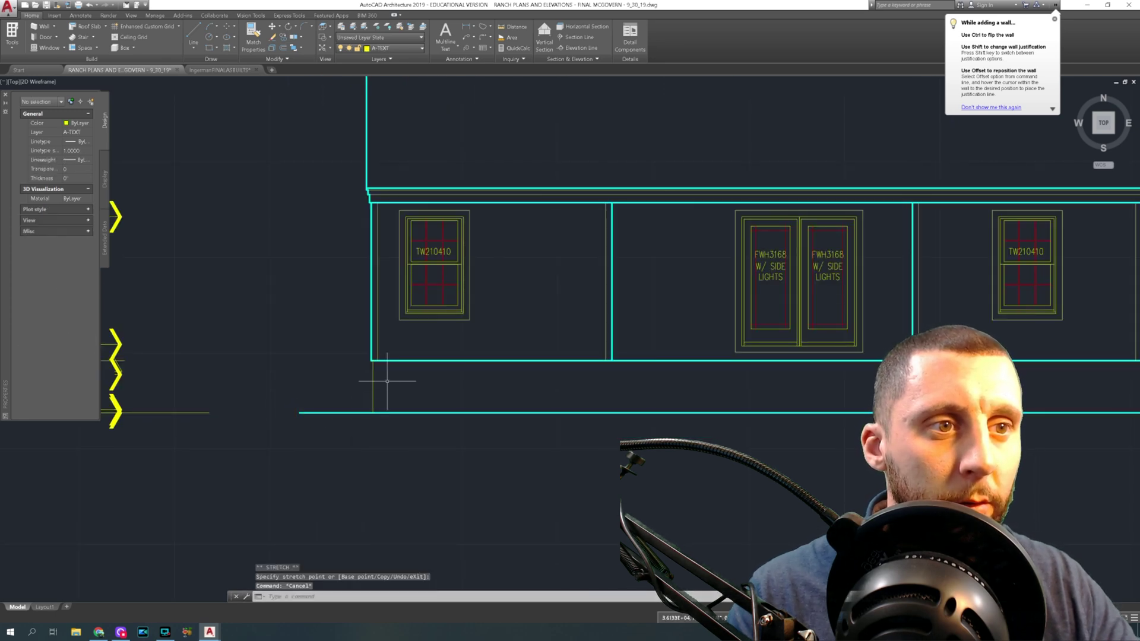
Step: Match the left foundation edge's properties to the left exterior wall line
scroll(384, 379, up, 5)
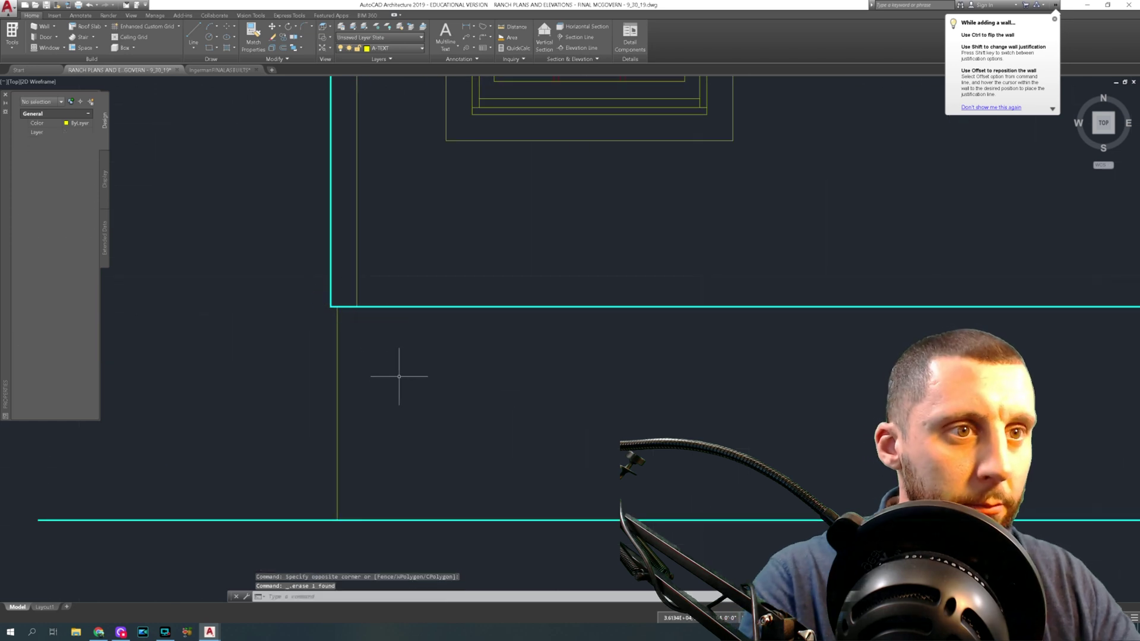
click(254, 34)
click(331, 221)
click(361, 318)
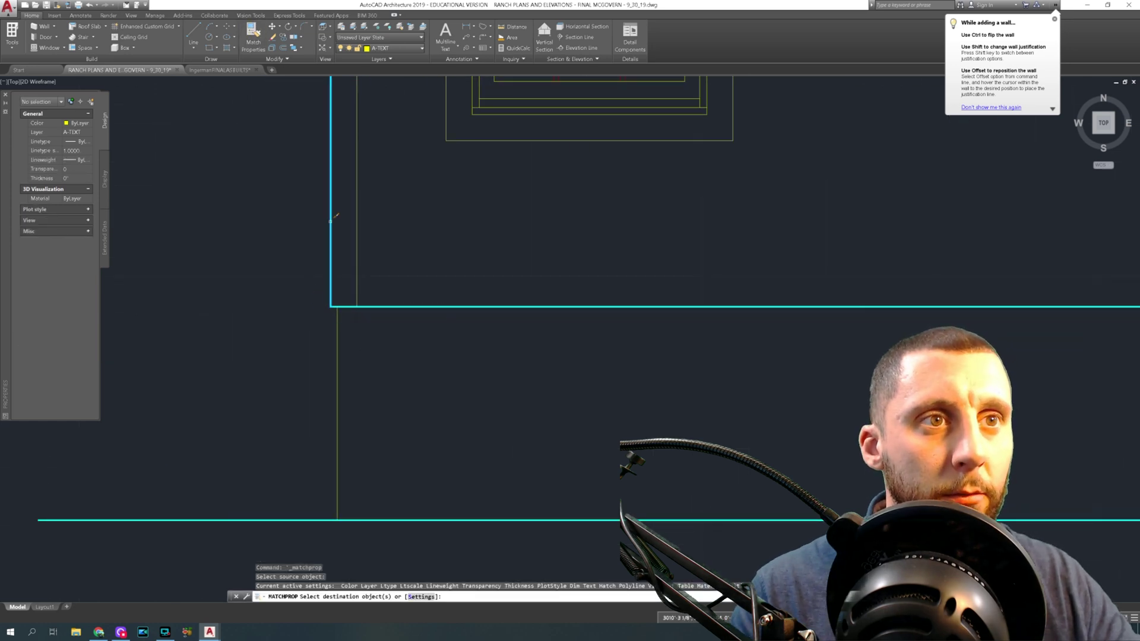
click(319, 346)
scroll(339, 333, down, 7)
middle_drag(488, 353, 395, 375)
key(Escape)
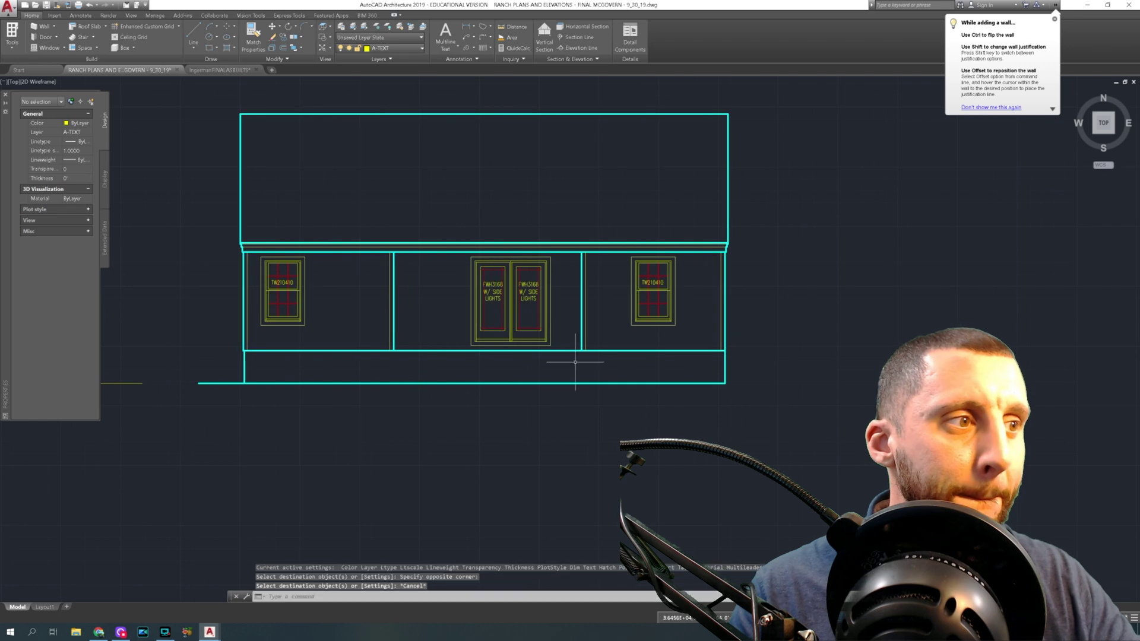
Step: Trim away the part of the right exterior wall line that extends below the top-of-foundation line
scroll(728, 362, up, 8)
middle_drag(728, 362, 610, 284)
text(tr)
key(Return)
key(Return)
click(603, 266)
click(573, 293)
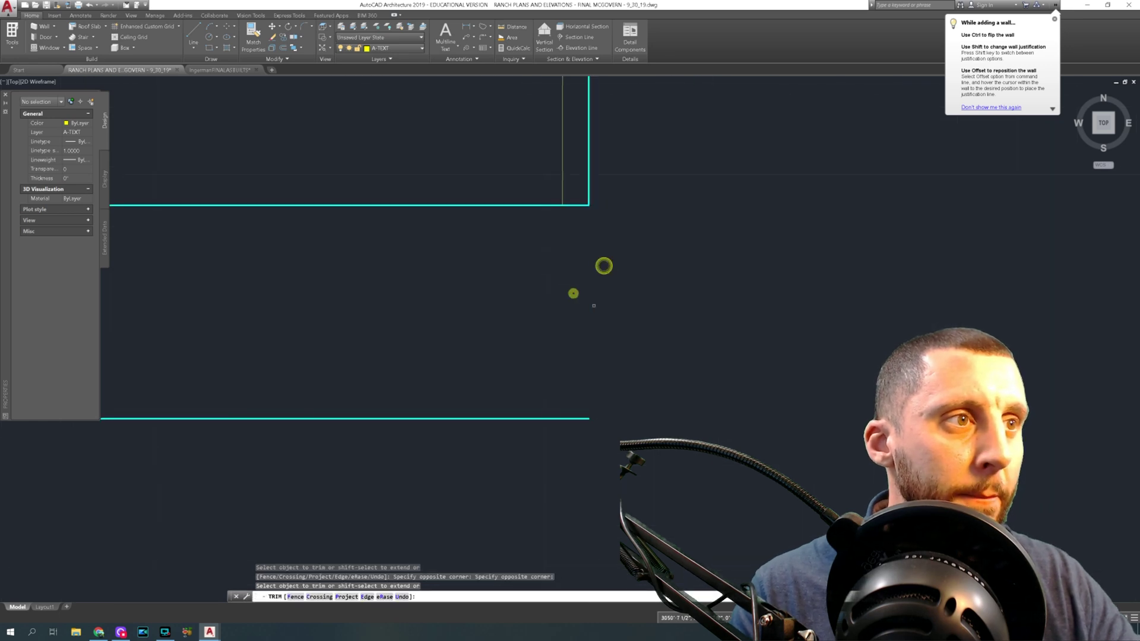
key(Escape)
Step: Draw the right foundation edge 1 inch inside the exterior wall corner, straight down to the bottom horizontal line
click(193, 36)
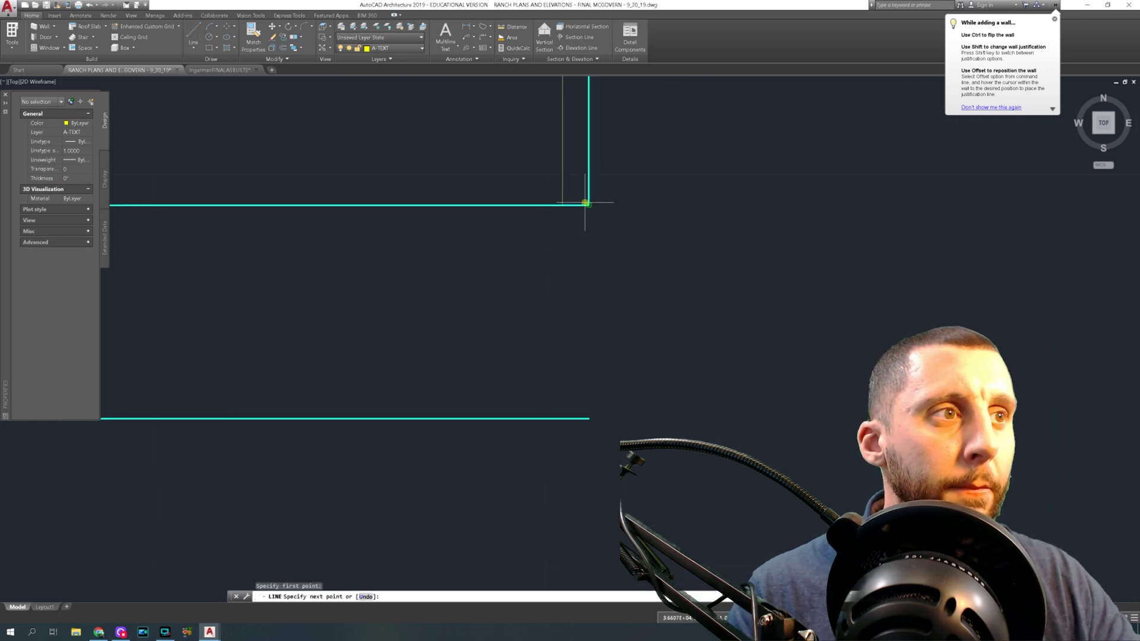
click(583, 418)
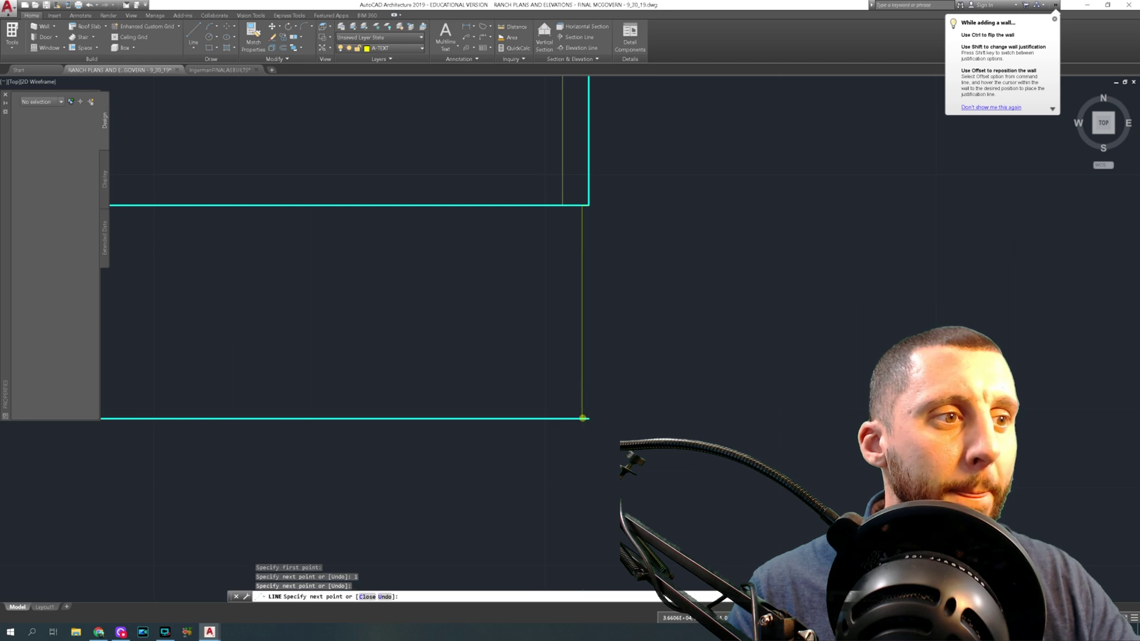
key(Escape)
Step: Stretch the right end of the bottom horizontal line outward past the house's right side
click(569, 424)
click(590, 418)
click(759, 419)
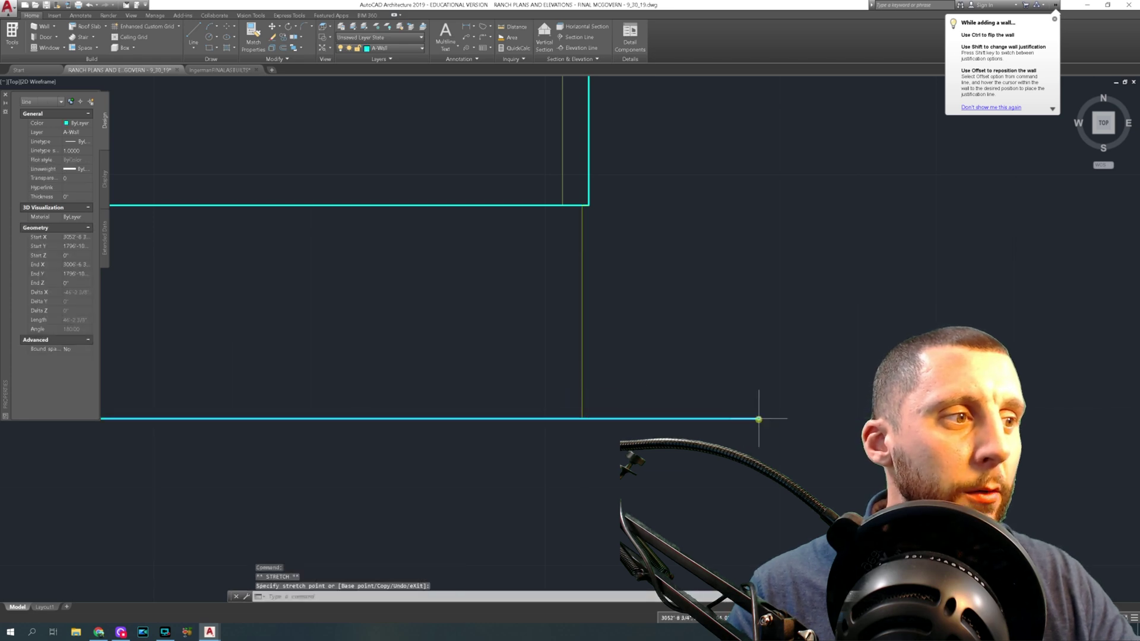
key(Escape)
Step: Match the right foundation edge's properties to the horizontal top-of-foundation line
click(264, 38)
click(487, 204)
click(613, 247)
click(547, 269)
key(Escape)
scroll(550, 260, down, 2)
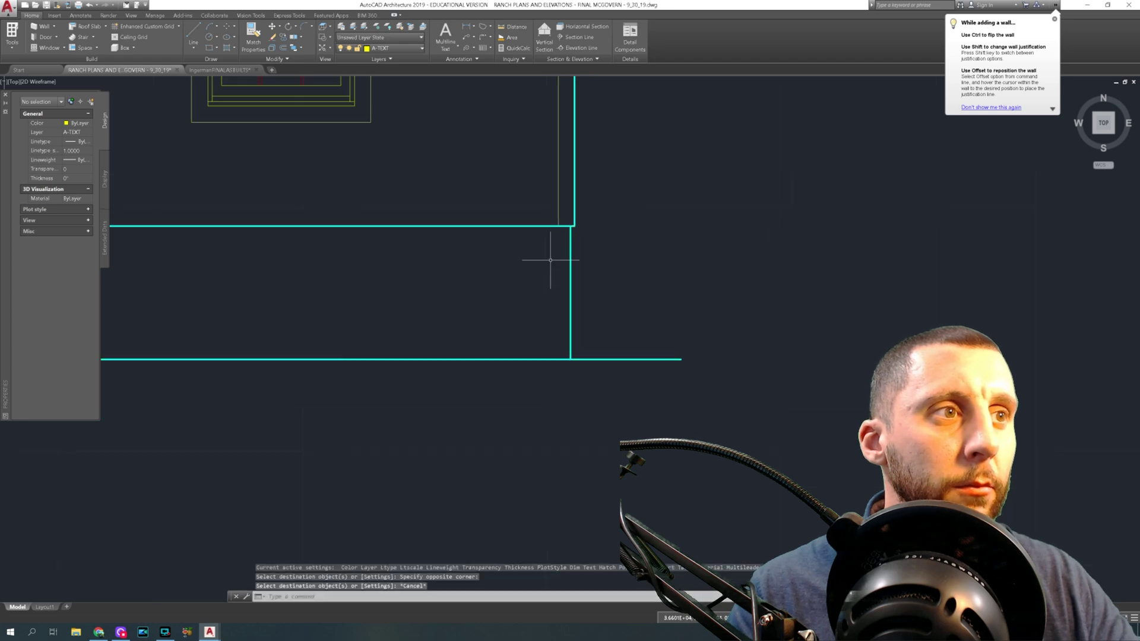
Step: Copy the labelled siding, foundation and lattice hatch samples located below the elevation layouts to the clipboard
scroll(550, 260, down, 5)
scroll(596, 351, down, 10)
middle_drag(625, 383, 315, 264)
middle_drag(685, 338, 410, 285)
scroll(605, 358, up, 5)
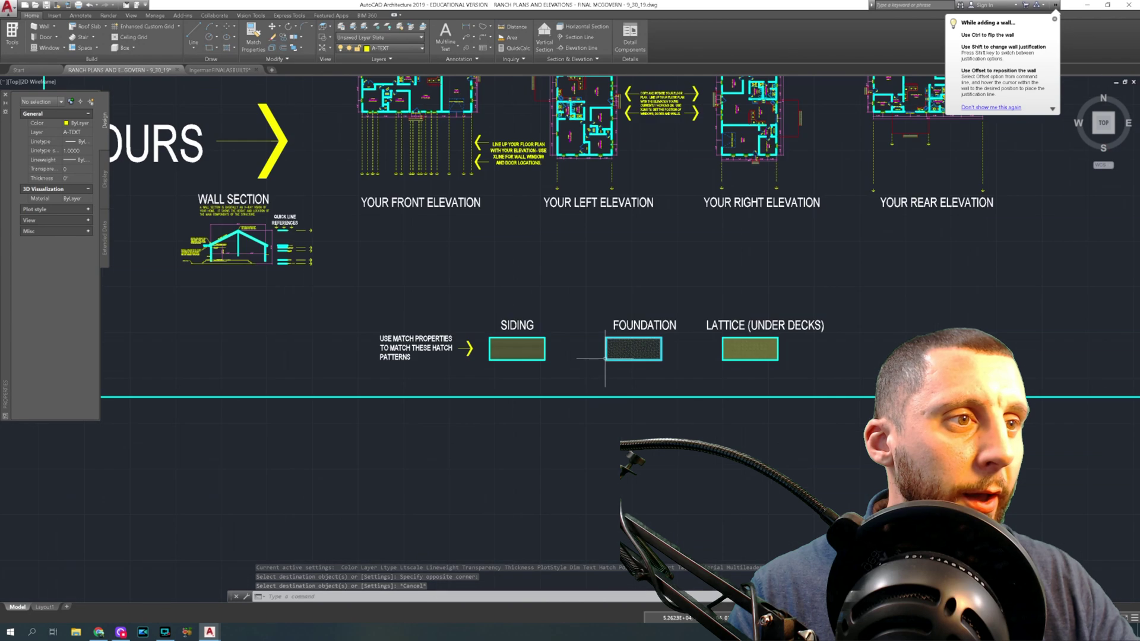
scroll(605, 358, up, 4)
click(499, 234)
click(386, 374)
click(796, 229)
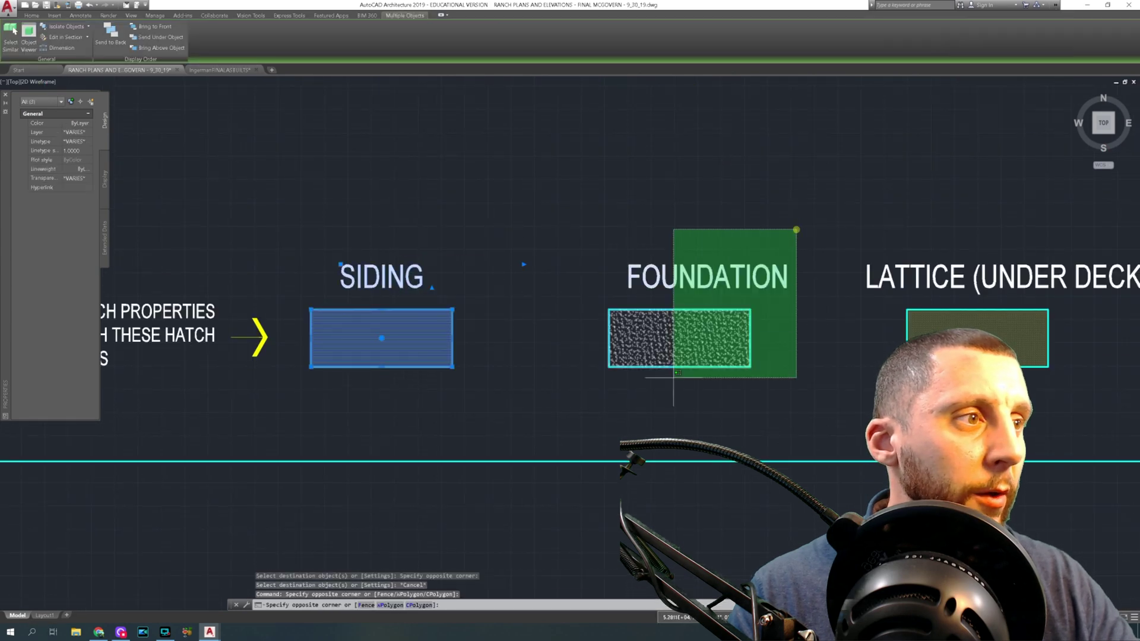
click(647, 398)
click(904, 255)
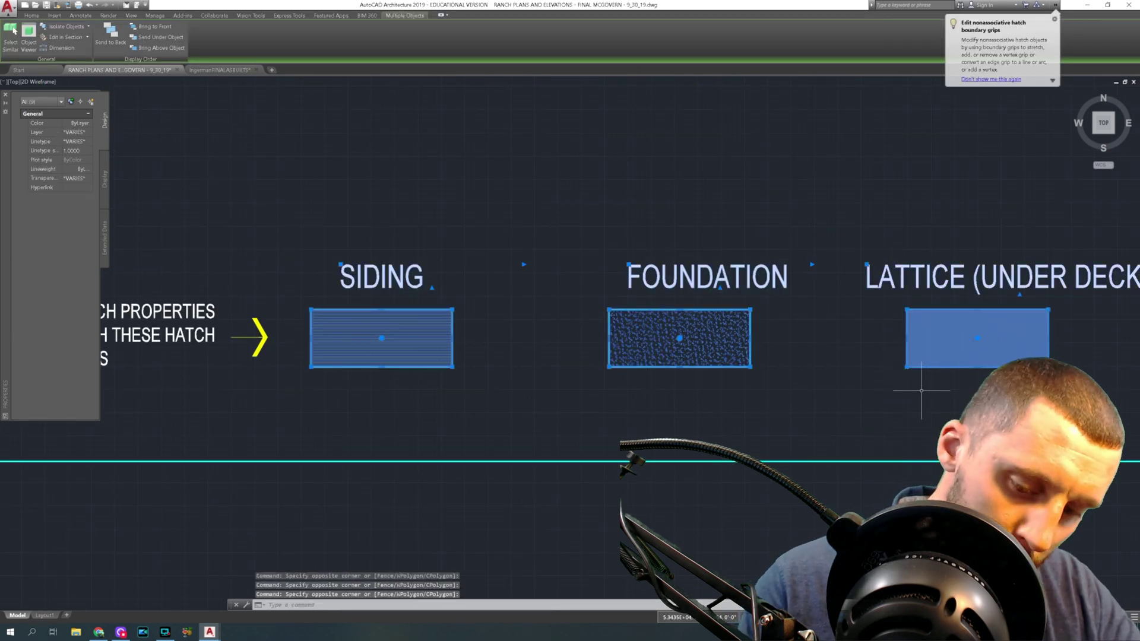
key(ctrl+c)
Step: Paste the three labelled hatch samples in the empty space below the front elevation
key(ctrl+v)
scroll(898, 399, down, 9)
scroll(356, 297, up, 8)
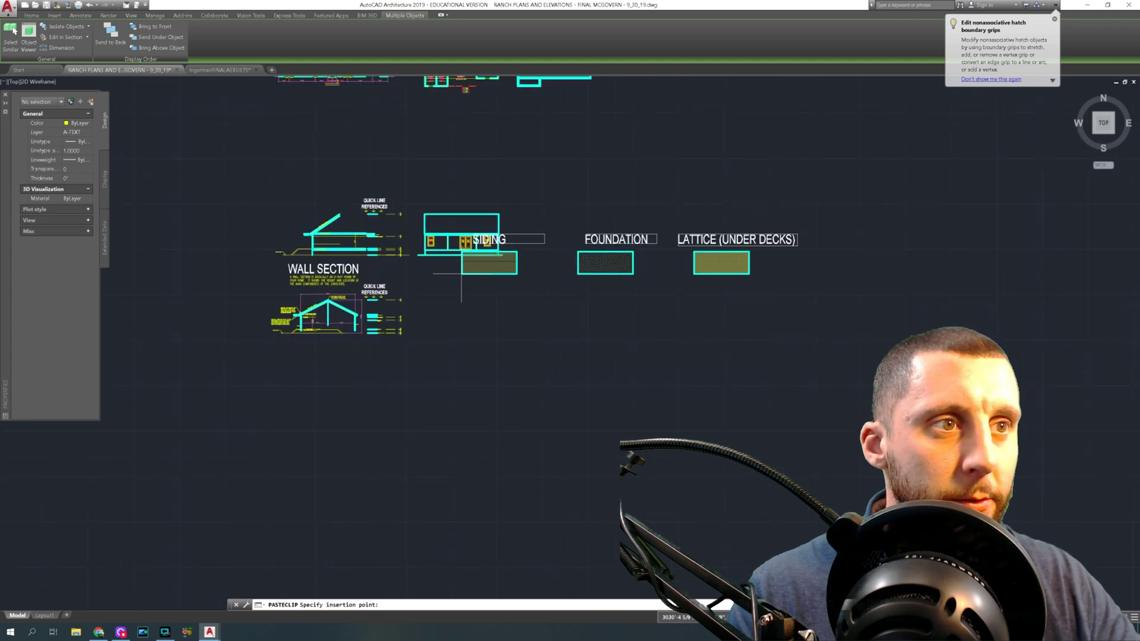
click(392, 439)
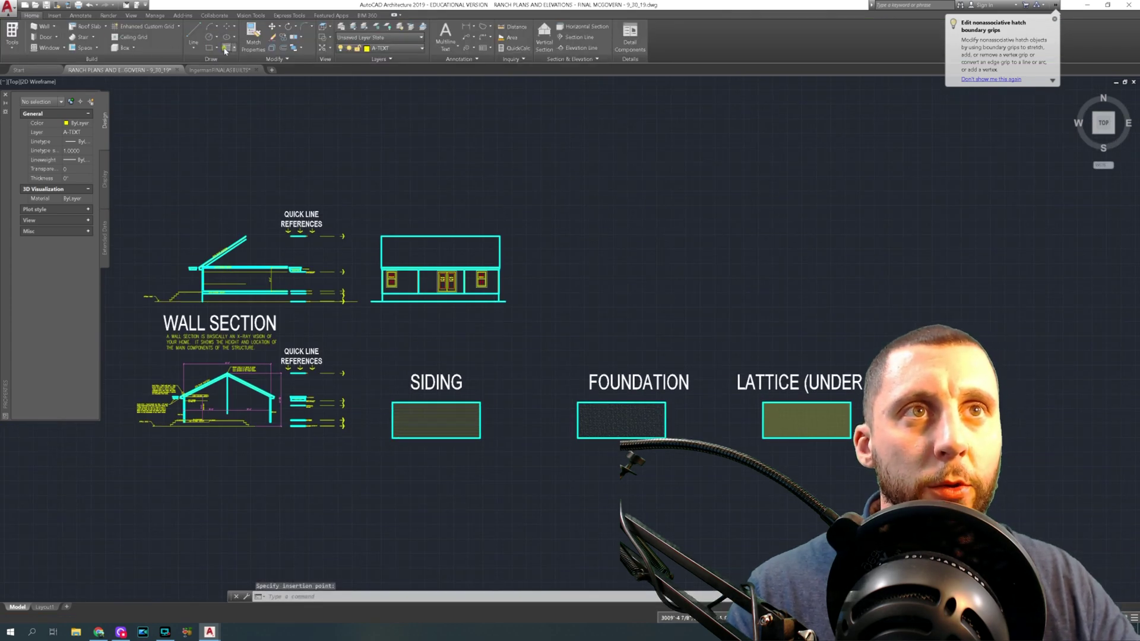
Step: Hatch the three wall sections of the front elevation around the windows and the double entrance door
scroll(416, 279, up, 4)
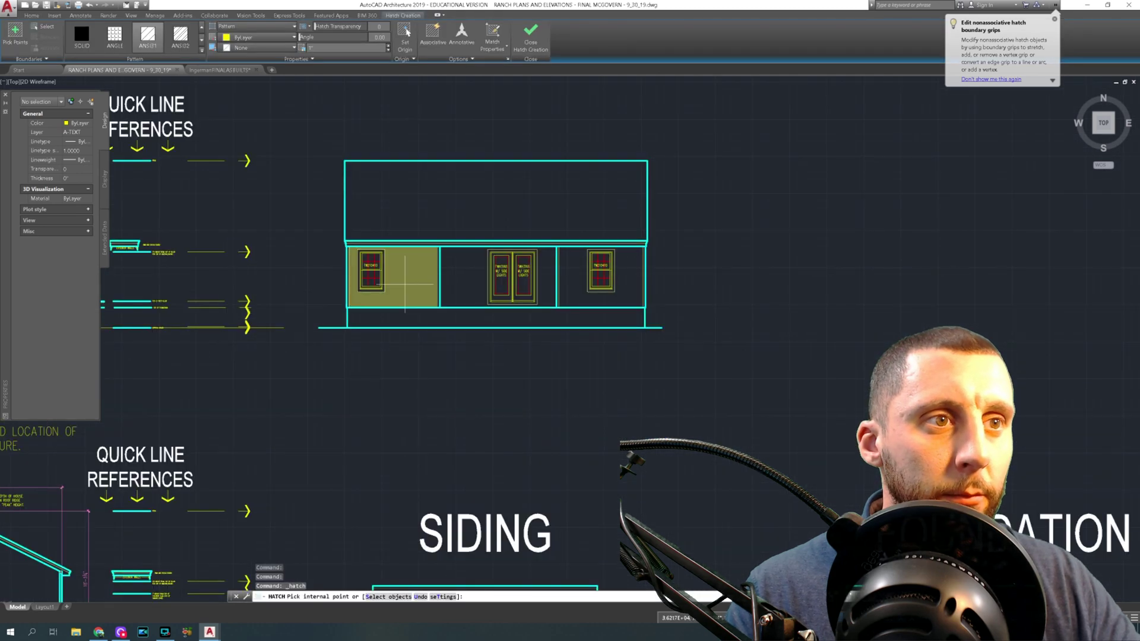
click(406, 275)
click(469, 267)
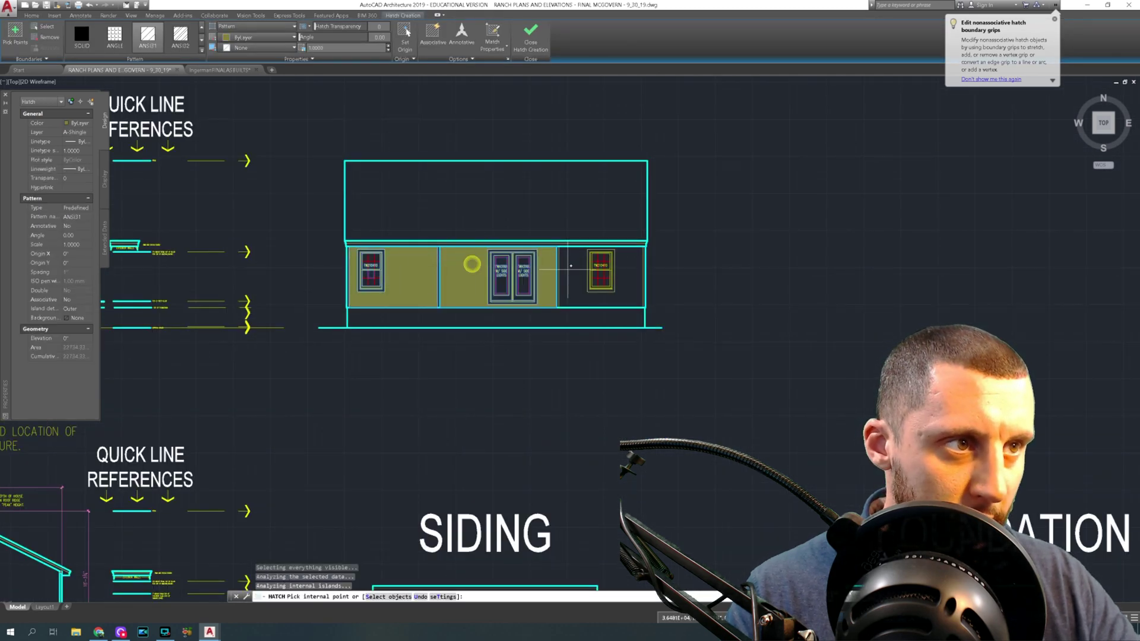
click(573, 282)
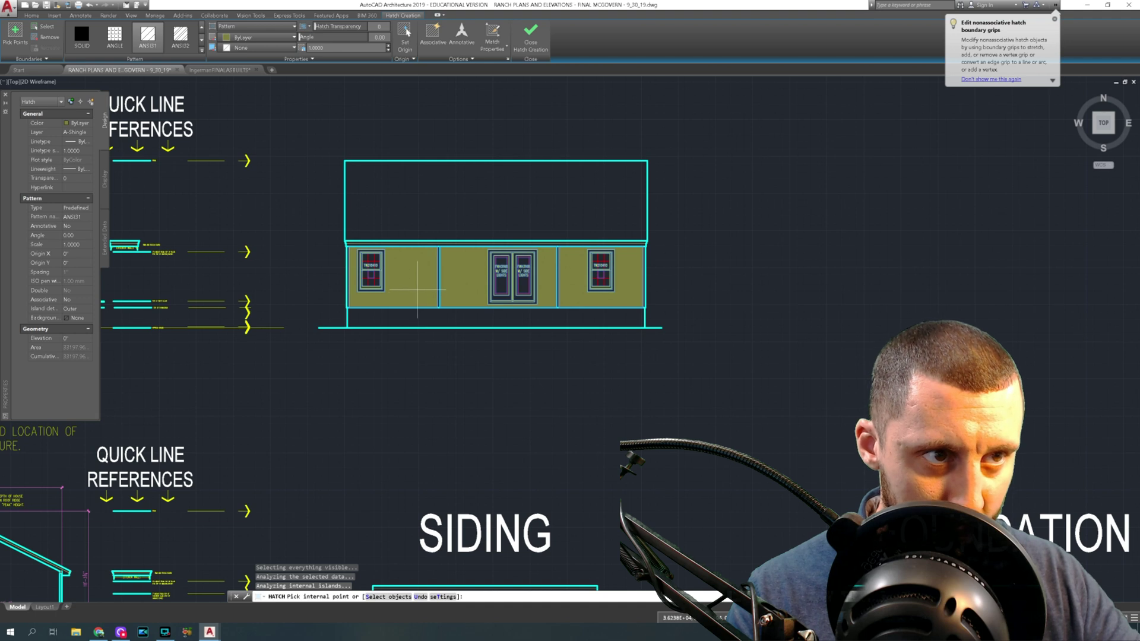
key(Return)
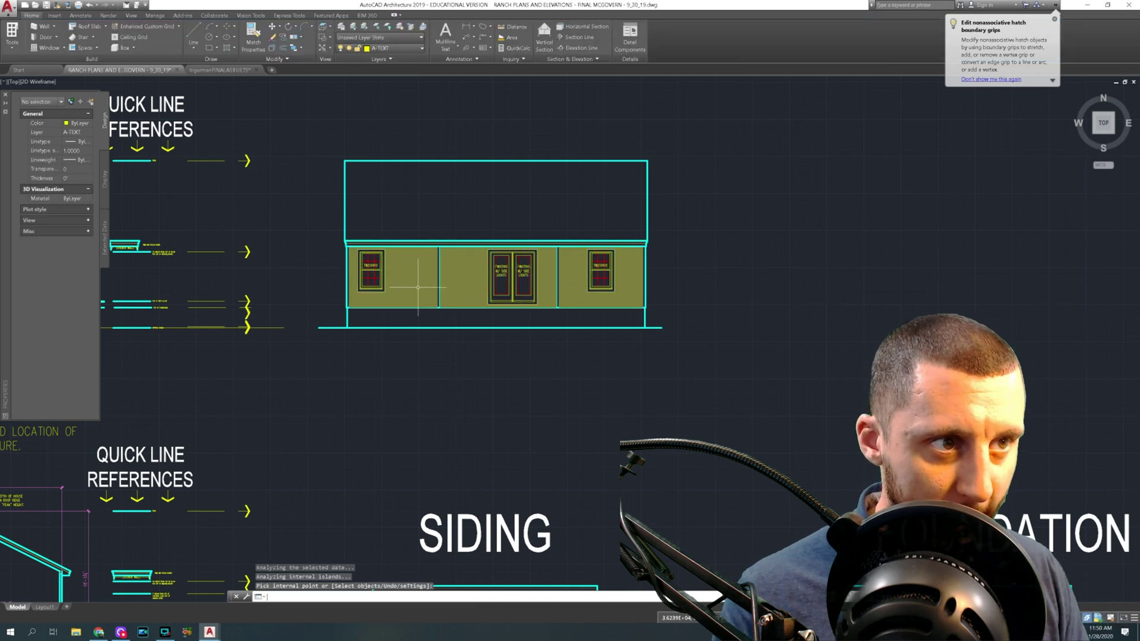
Step: Match the wall hatch's properties to the siding hatch sample
click(251, 31)
scroll(326, 117, down, 2)
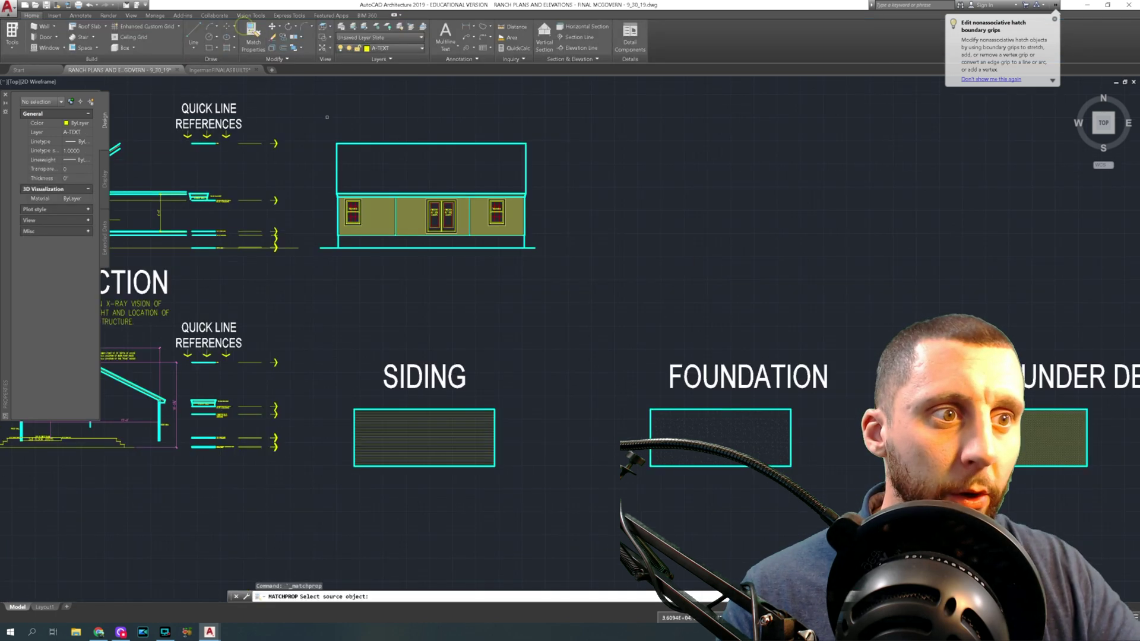
click(450, 427)
scroll(408, 217, up, 4)
click(409, 215)
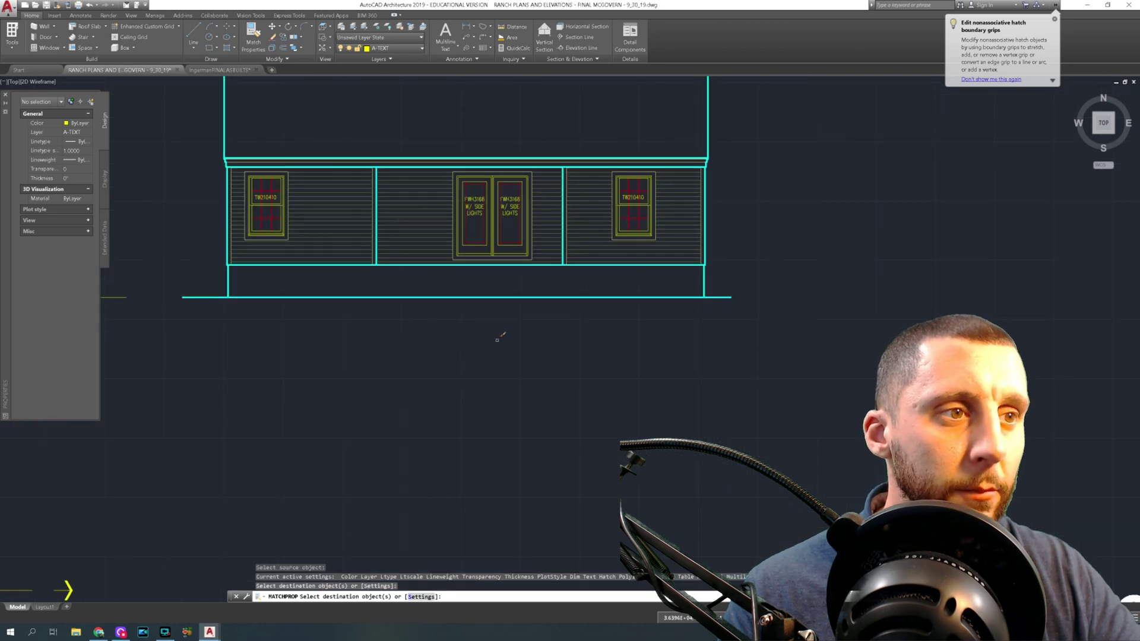
scroll(497, 339, down, 4)
scroll(368, 127, down, 2)
key(Escape)
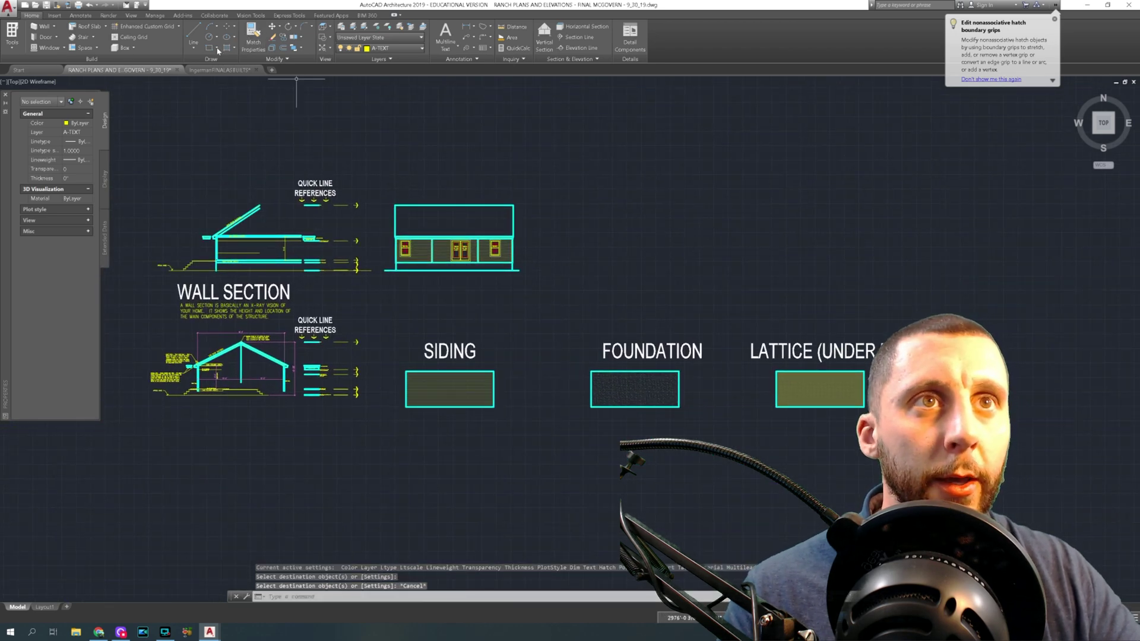
key(Escape)
scroll(431, 259, up, 9)
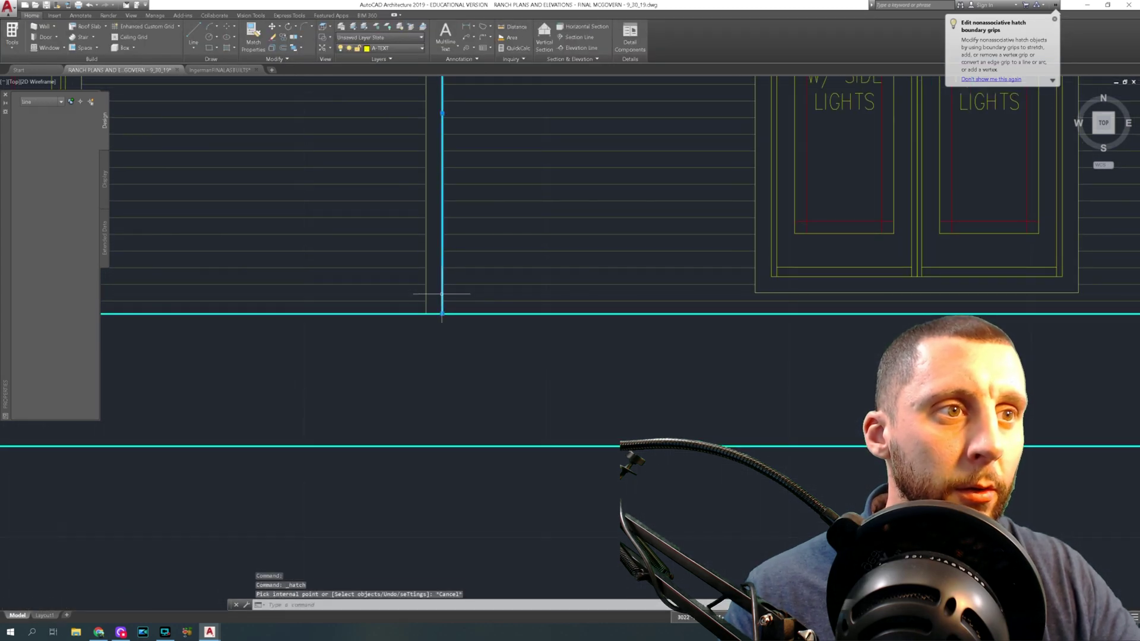
click(443, 292)
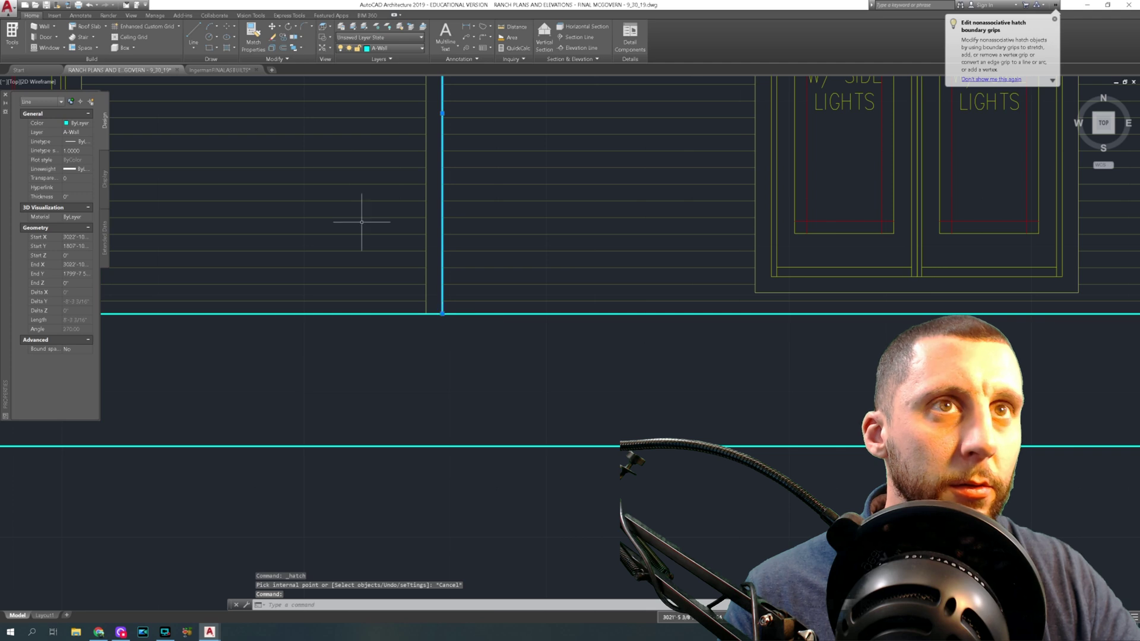
key(Escape)
key(Escape)
key(Escape)
Step: Draw a vertical foundation line 1 inch left of the wall corner between the left and middle sections, down to the bottom line
key(l)
key(Return)
scroll(440, 314, up, 4)
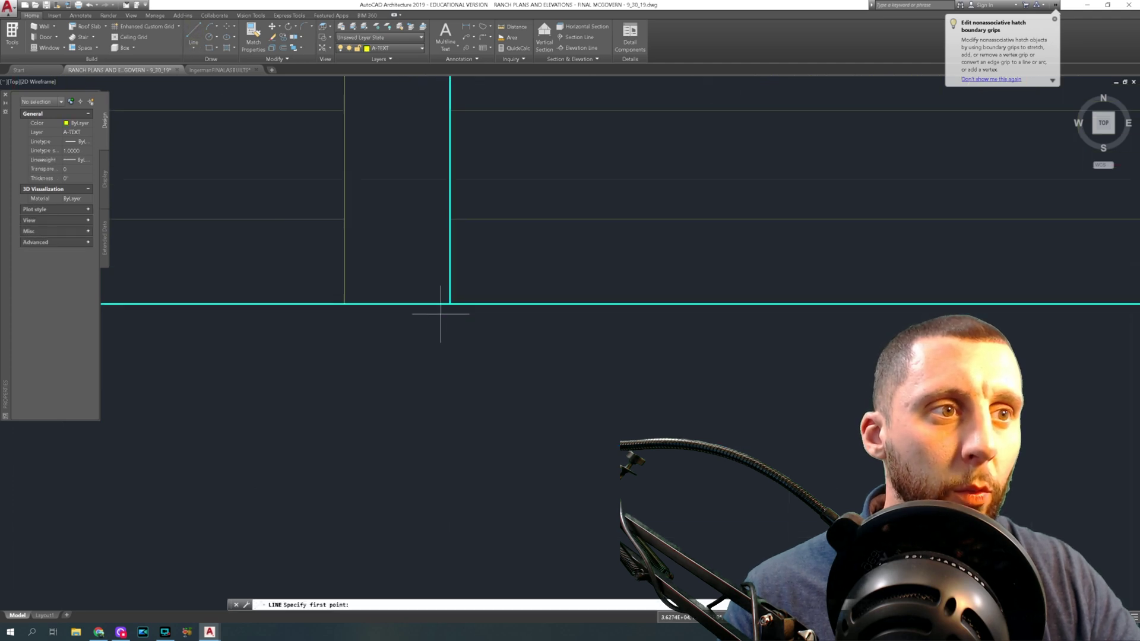
click(448, 302)
text(1)
key(Return)
scroll(425, 306, down, 5)
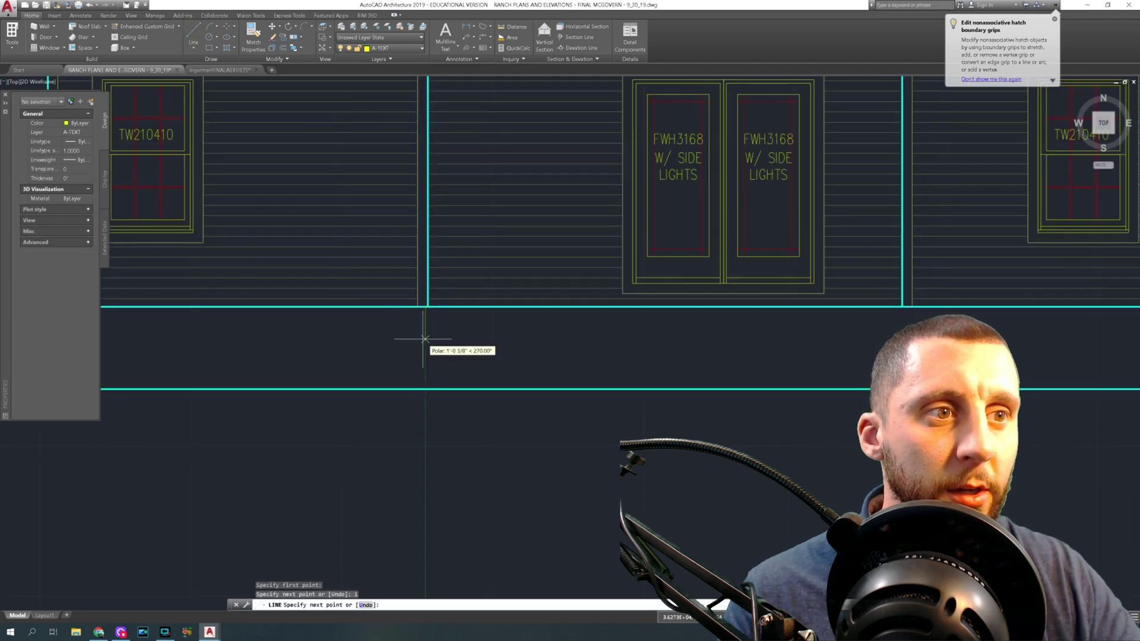
click(426, 389)
scroll(469, 350, down, 4)
key(Escape)
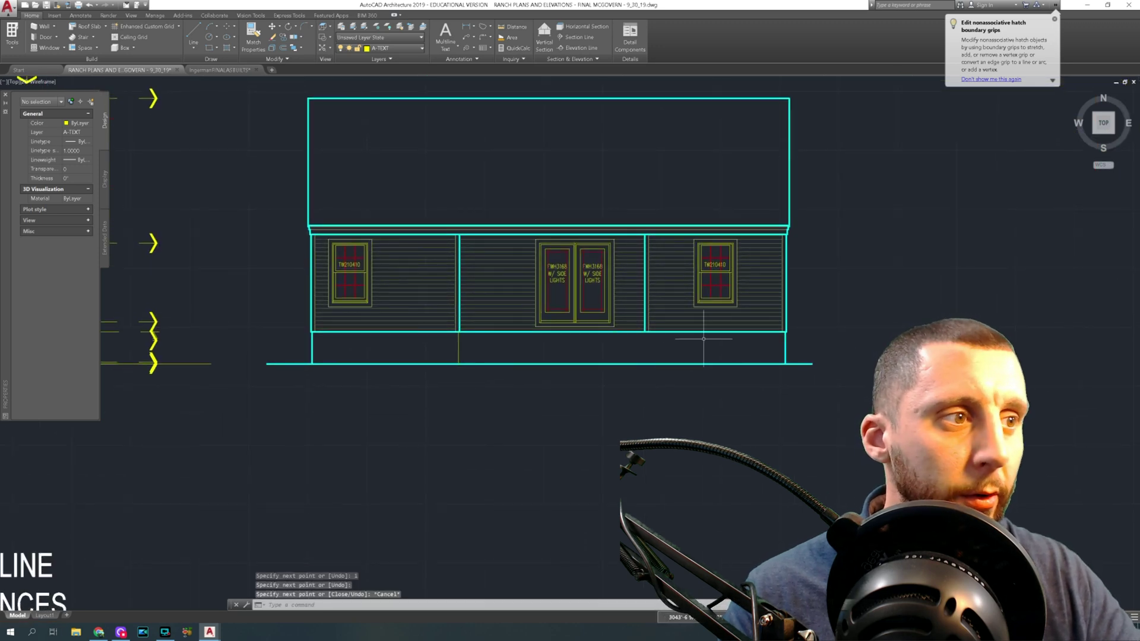
Step: Draw a vertical foundation line 1 inch right of the wall corner between the middle and right sections, down to the bottom line
scroll(704, 339, up, 4)
middle_drag(700, 330, 509, 300)
key(l)
key(Return)
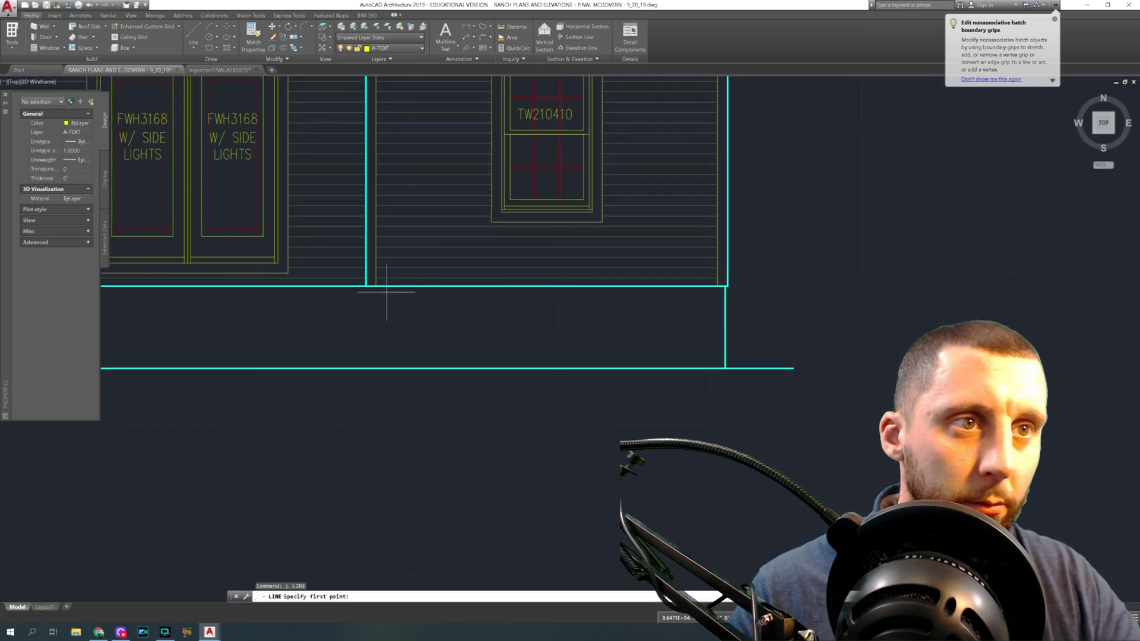
click(365, 287)
scroll(368, 286, up, 3)
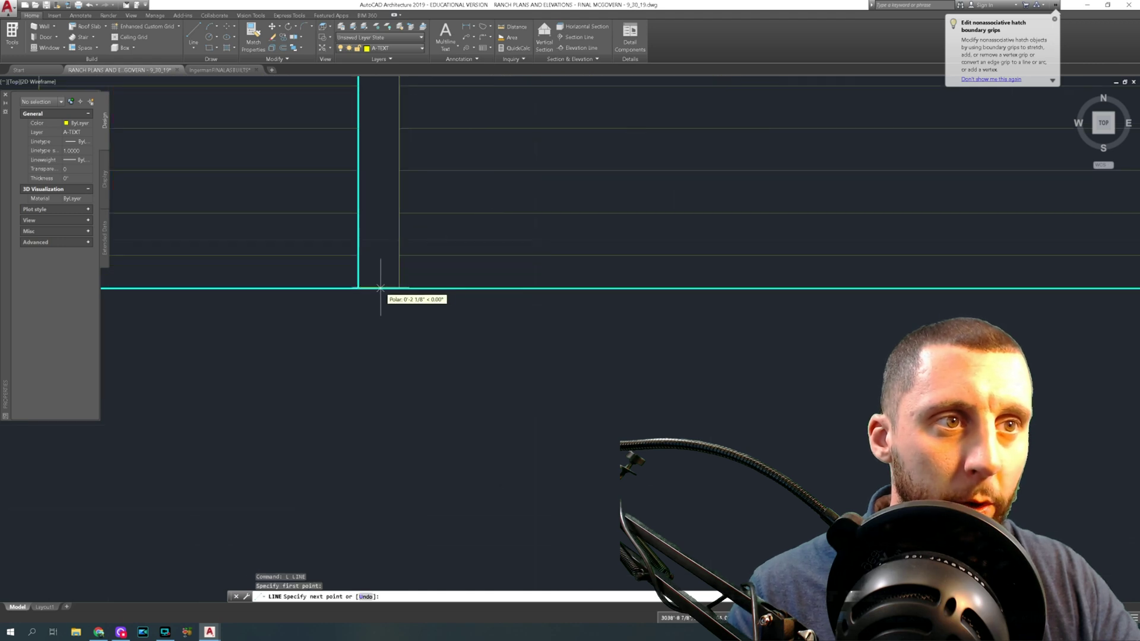
text(1)
key(Return)
scroll(378, 357, down, 4)
click(378, 395)
key(Escape)
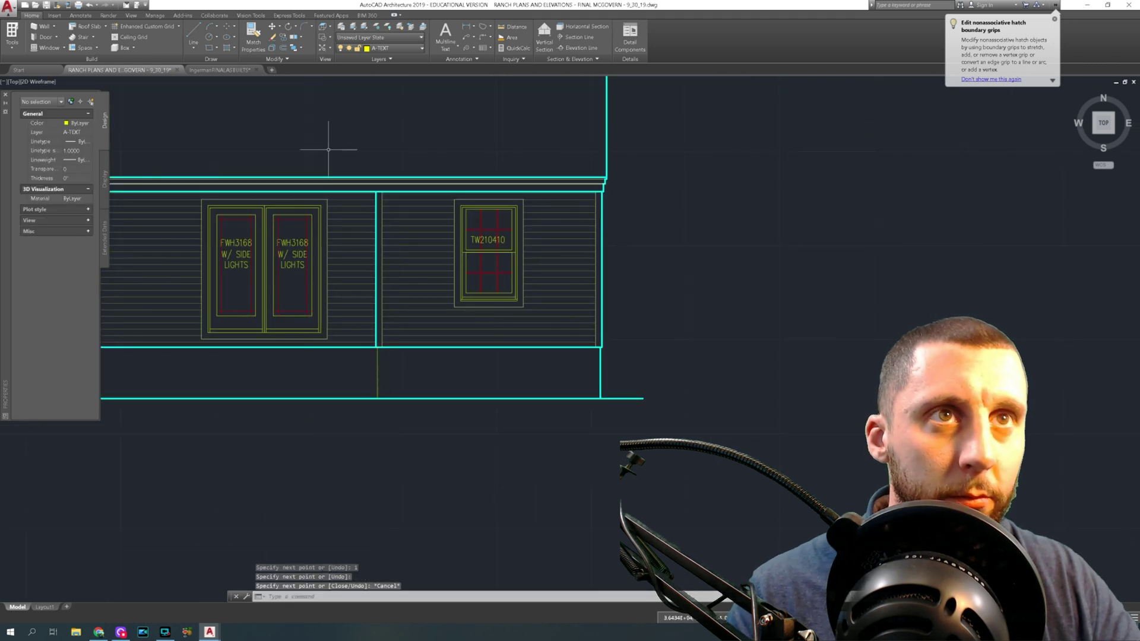
Step: Erase the two leftover 1-inch horizontal helper lines at the upper ends of the two inner vertical foundation lines
scroll(375, 365, up, 6)
click(395, 400)
click(488, 434)
scroll(486, 435, down, 6)
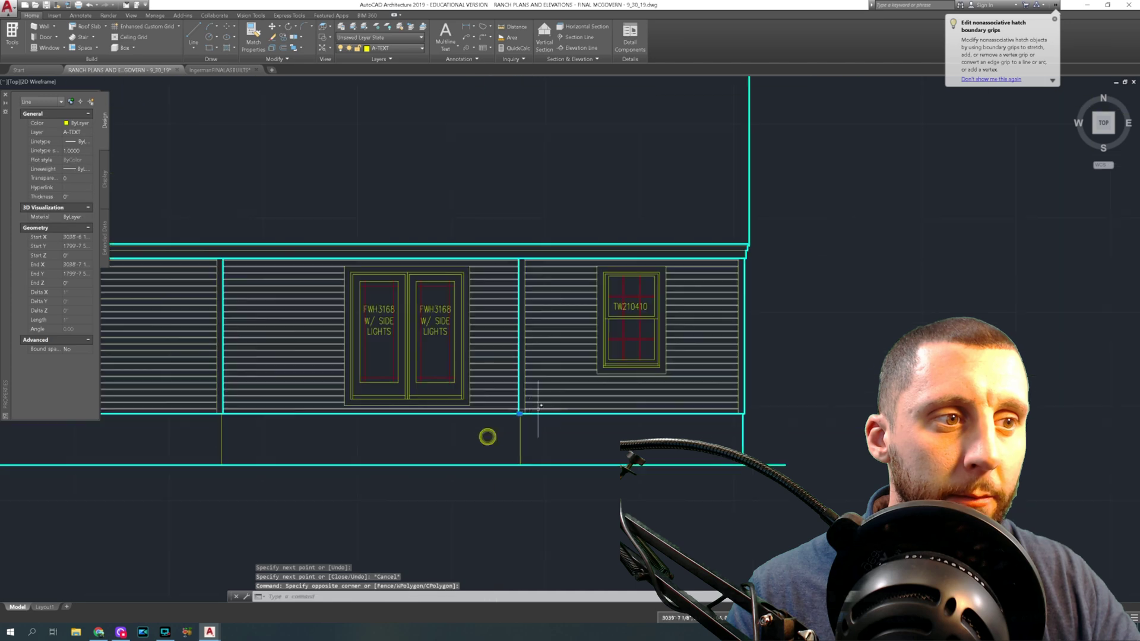
scroll(405, 389, up, 5)
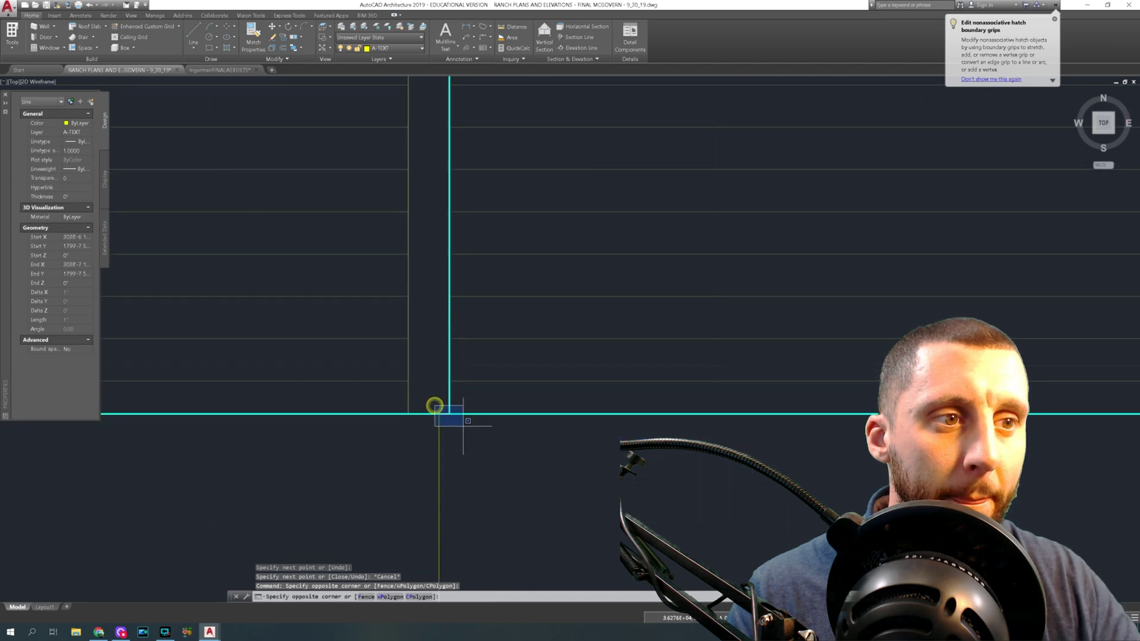
key(Delete)
scroll(469, 419, down, 4)
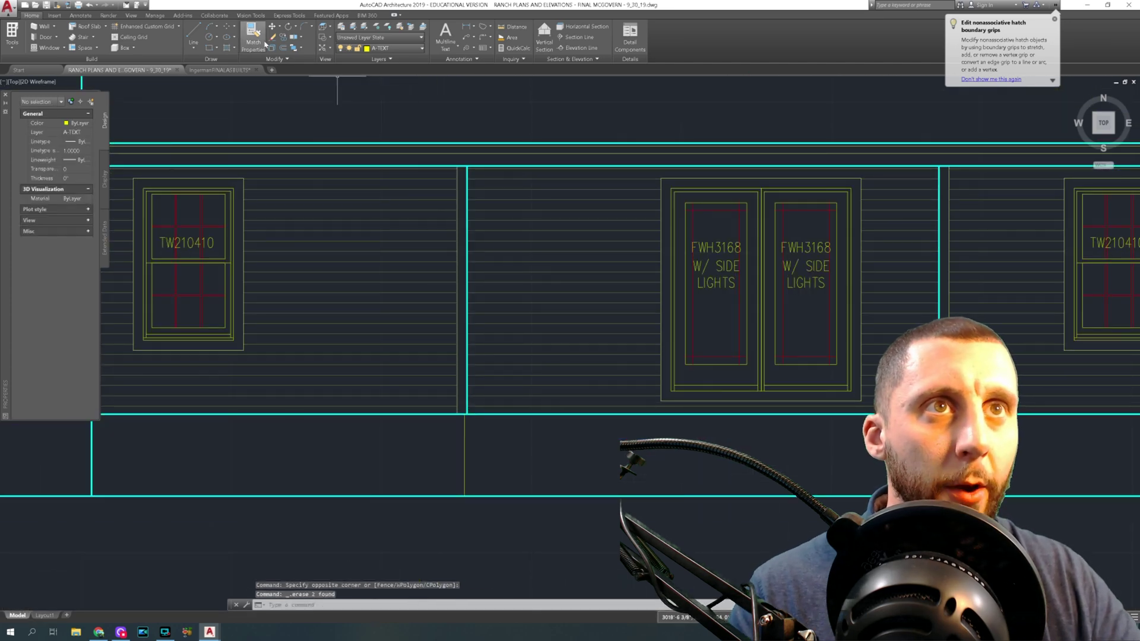
Step: Match the properties of the two inner vertical foundation lines to the thick cyan line along the base of the siding
click(254, 35)
click(500, 415)
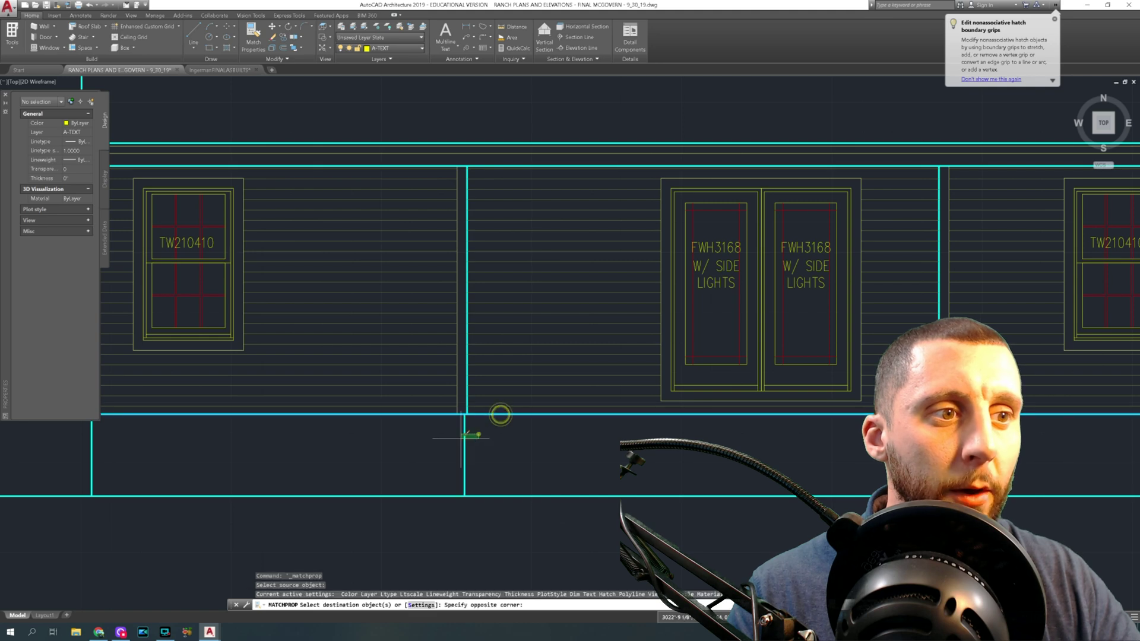
scroll(493, 425, down, 4)
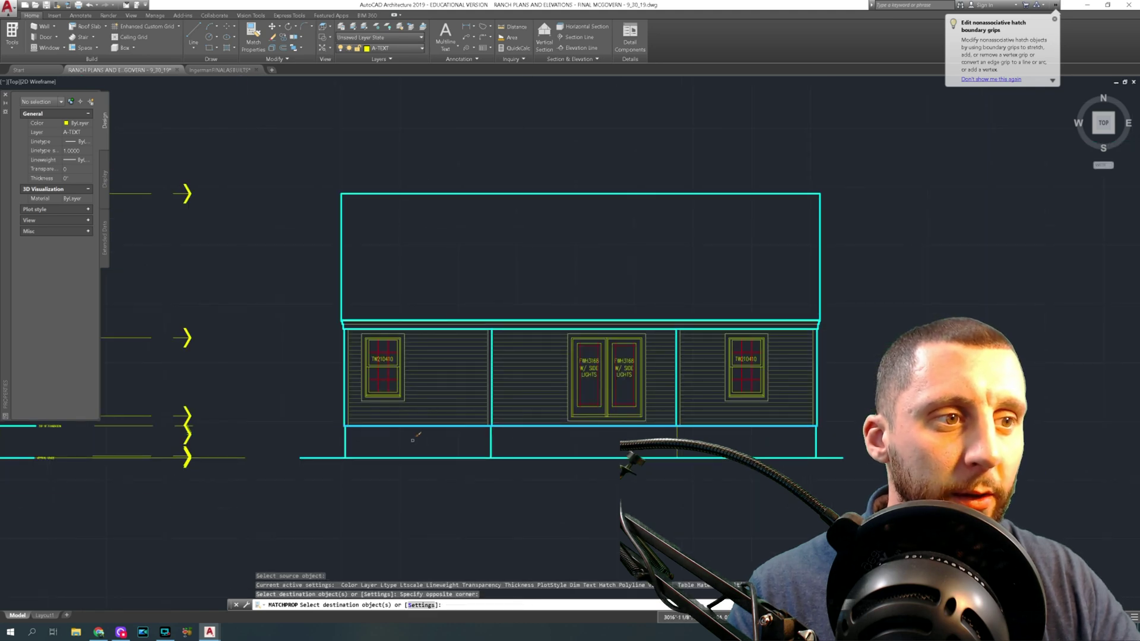
scroll(498, 426, up, 5)
scroll(535, 499, down, 5)
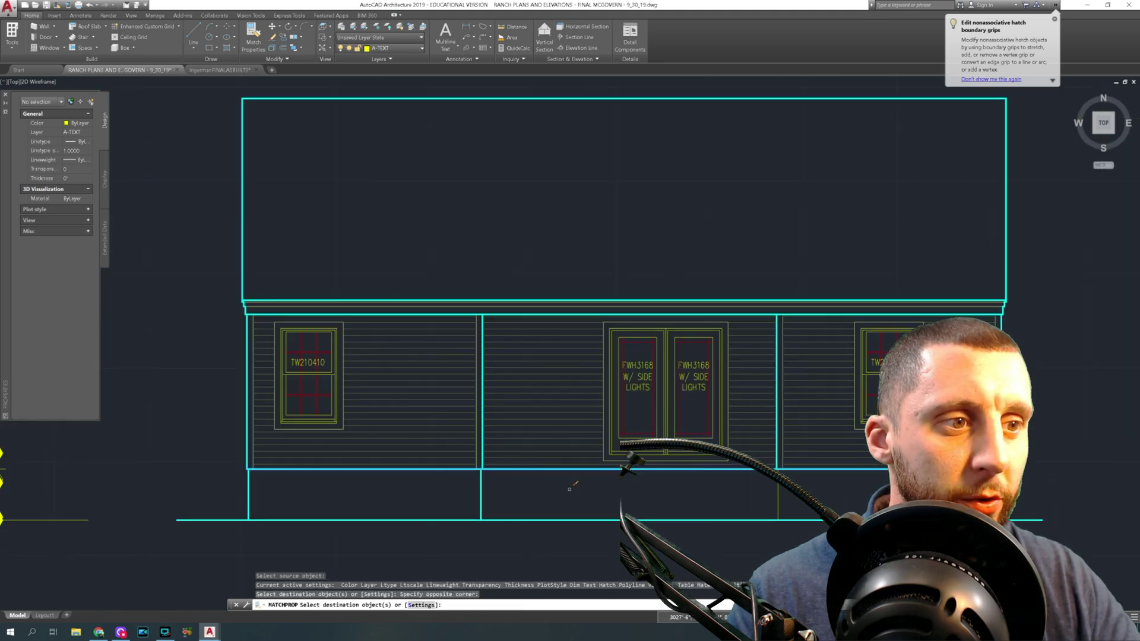
click(613, 481)
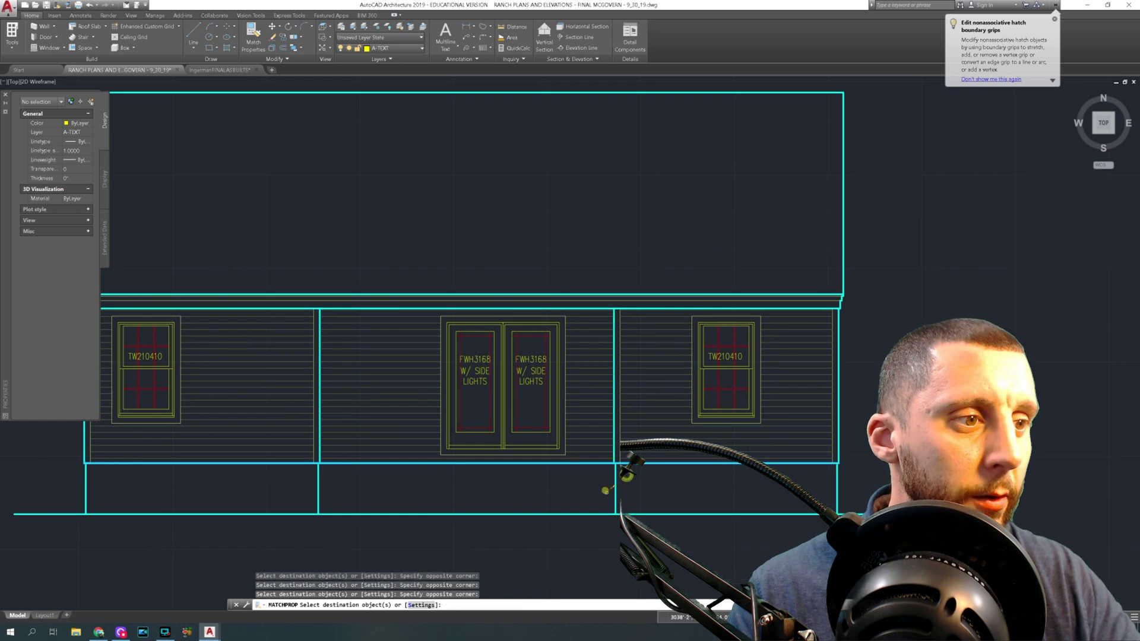
key(Escape)
scroll(617, 489, down, 2)
middle_drag(620, 511, 618, 472)
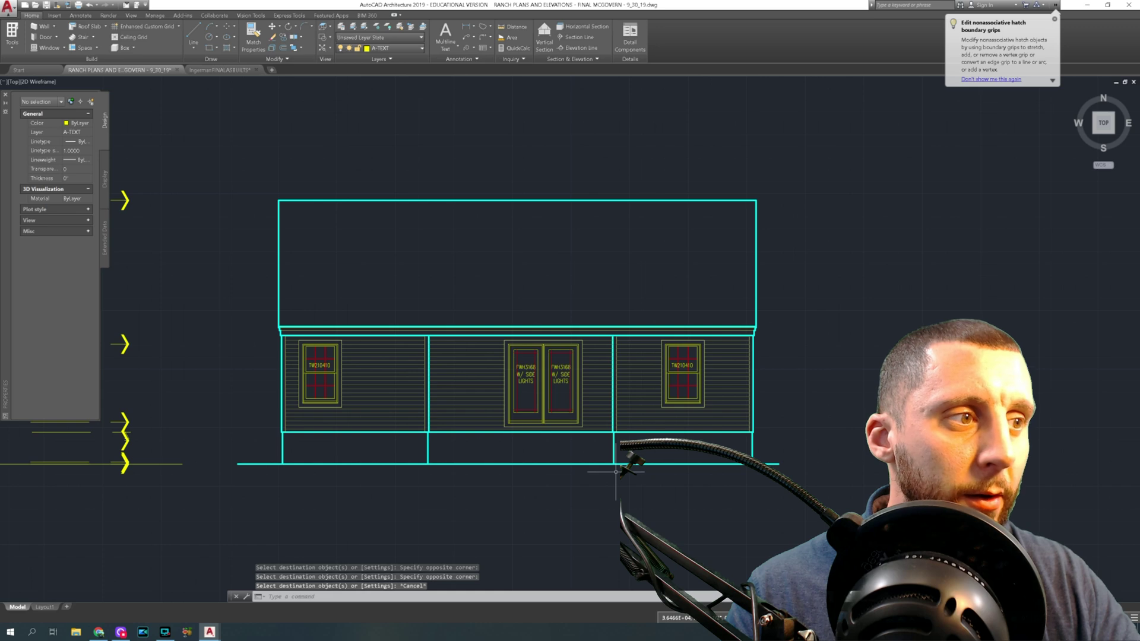
scroll(616, 472, down, 4)
mouse_move(599, 499)
middle_down()
mouse_move(673, 375)
mouse_move(597, 412)
middle_up()
scroll(673, 383, down, 4)
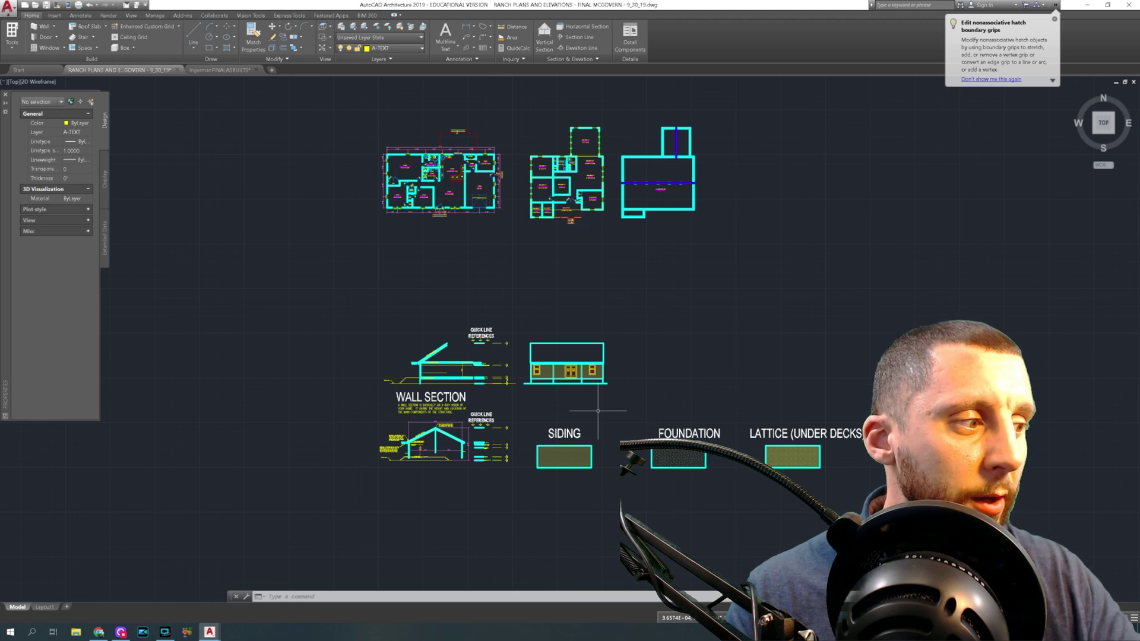